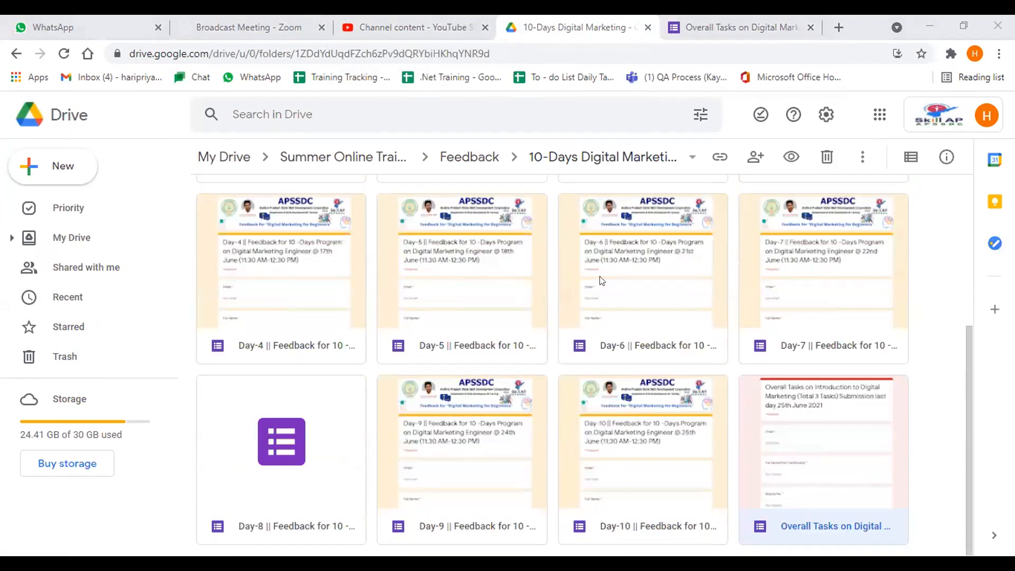
Review the questions of the Overall Tasks on Digital Marketing submission form, including the tasks Drive link question
click(753, 21)
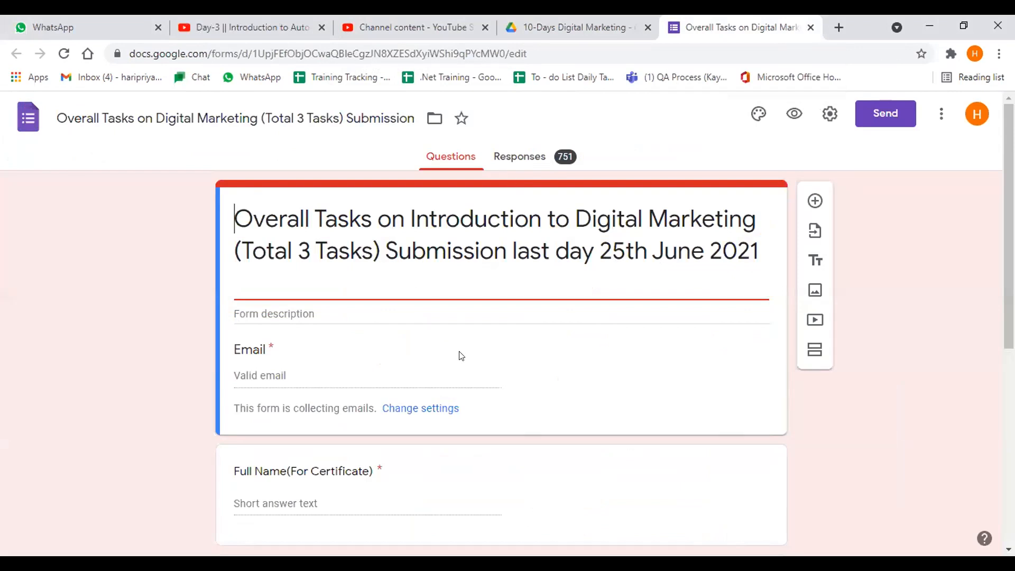
scroll(461, 356, down, 7)
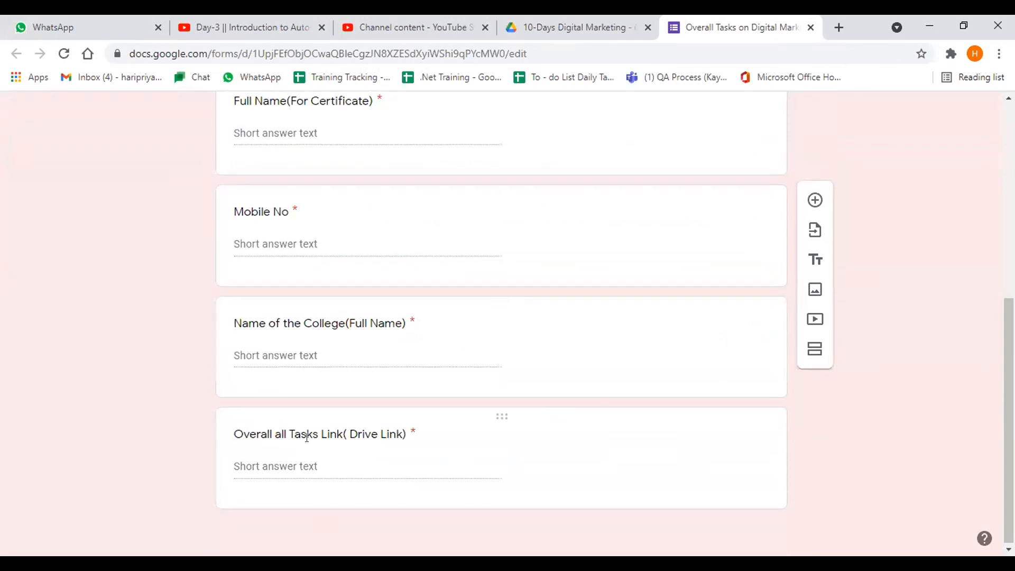
scroll(289, 460, up, 1)
scroll(289, 461, down, 1)
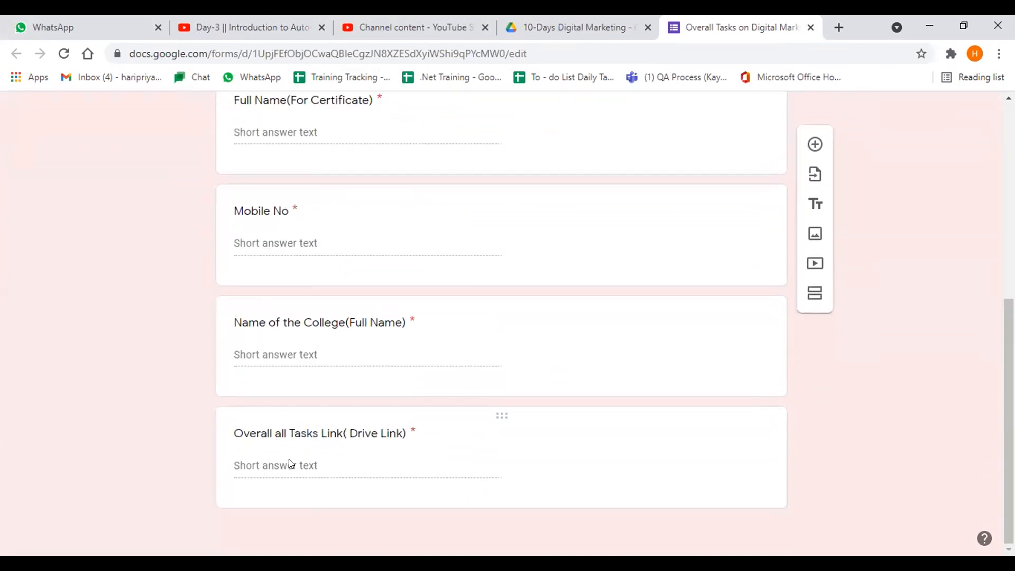
click(369, 464)
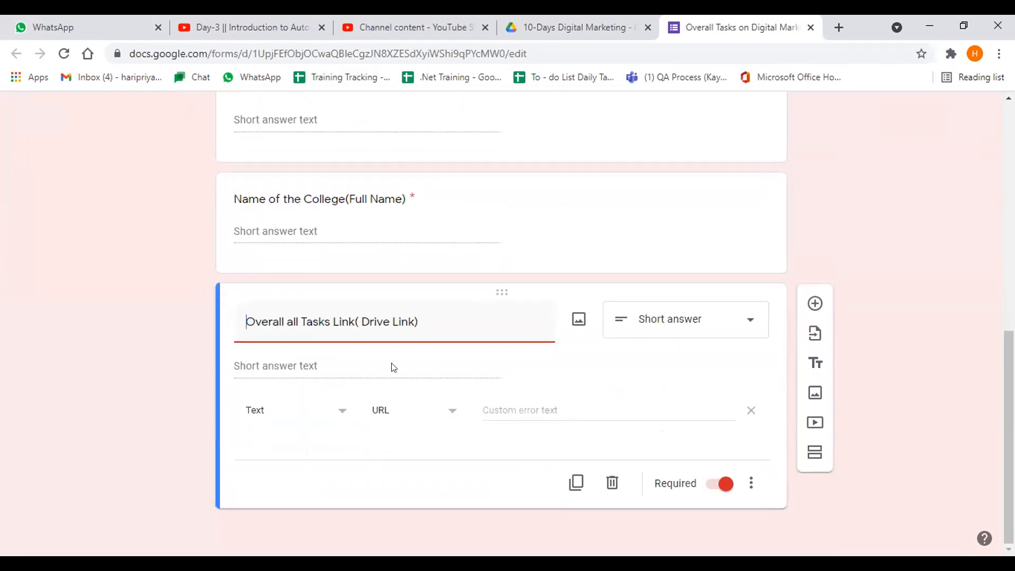
scroll(508, 342, up, 15)
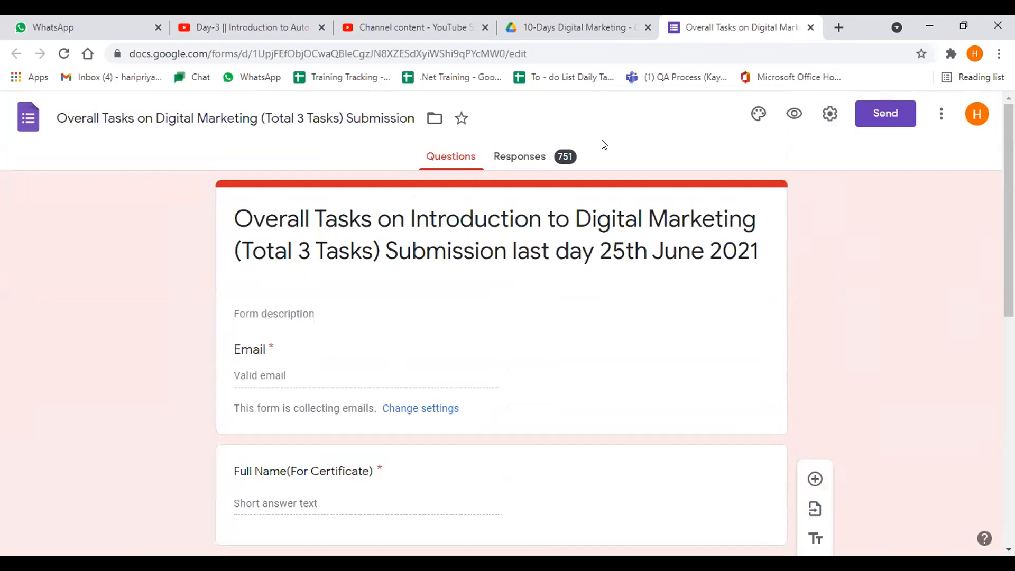
Open the form's responses in the linked spreadsheet and close the stray Microsoft Teams page
click(527, 159)
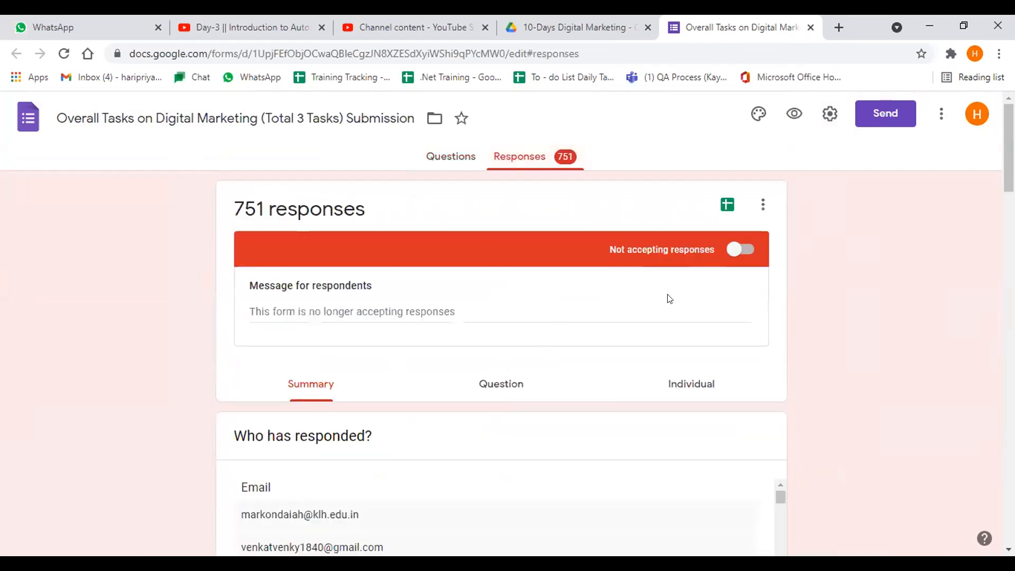
click(728, 203)
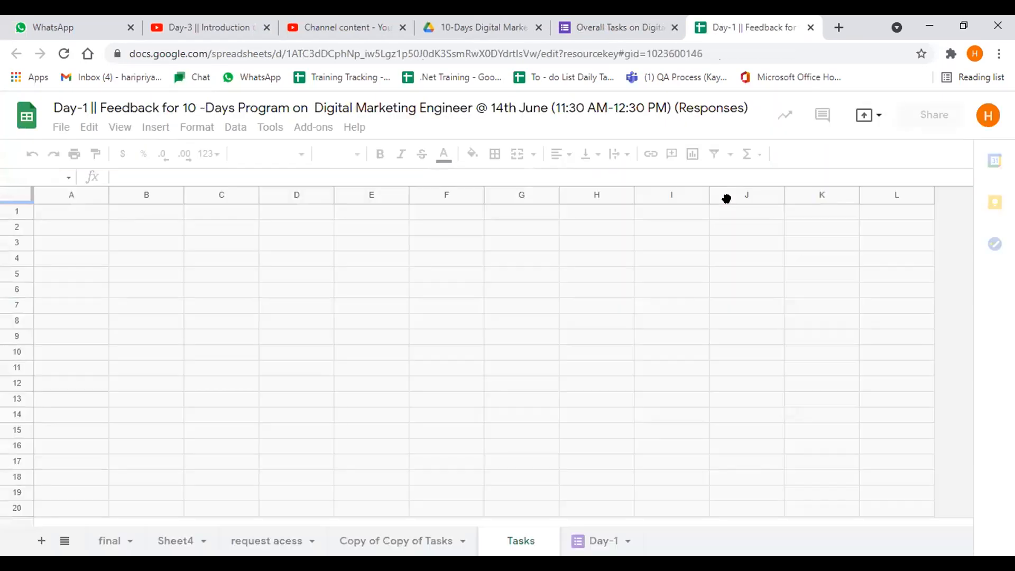
click(702, 70)
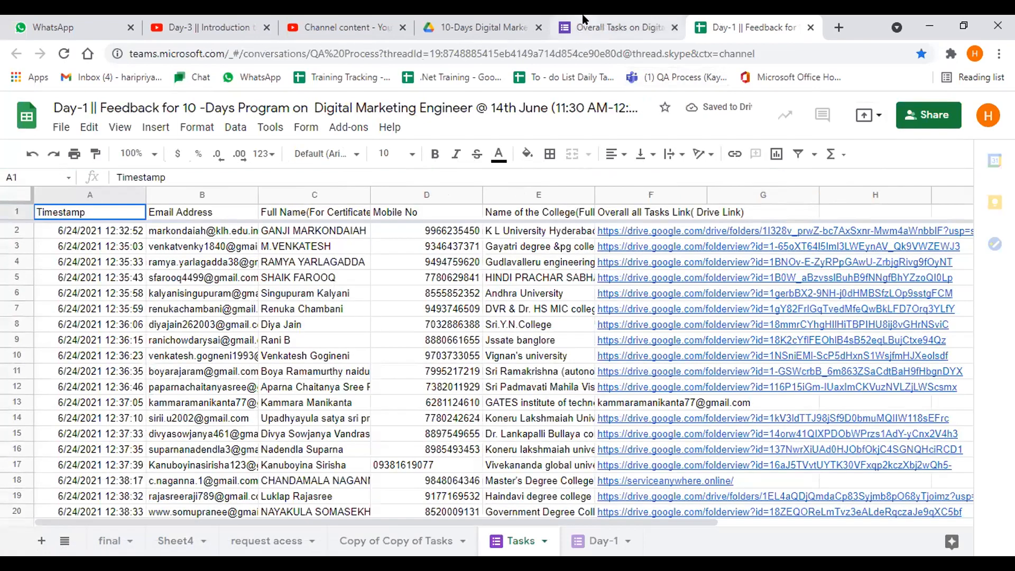
click(583, 18)
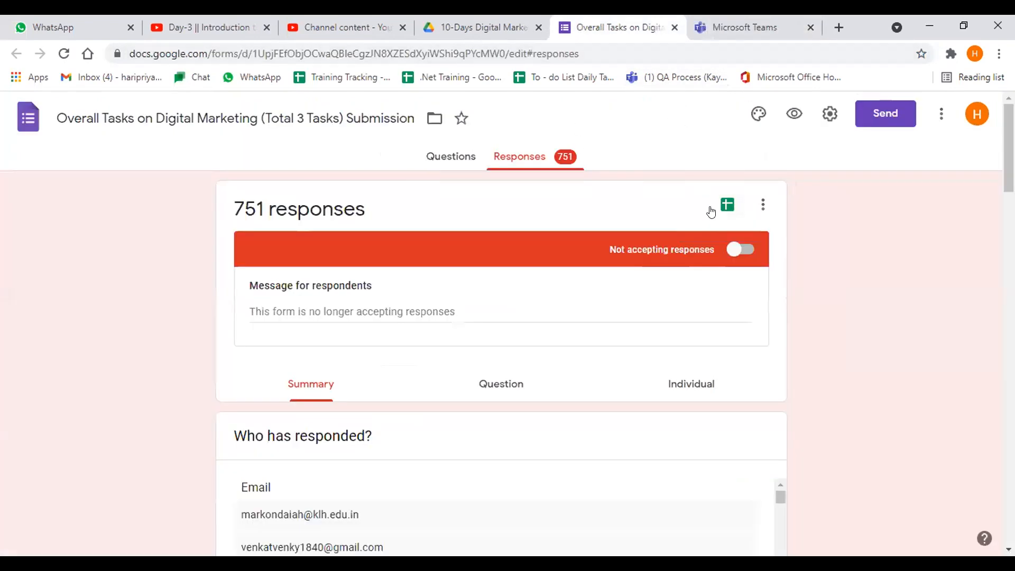
click(728, 204)
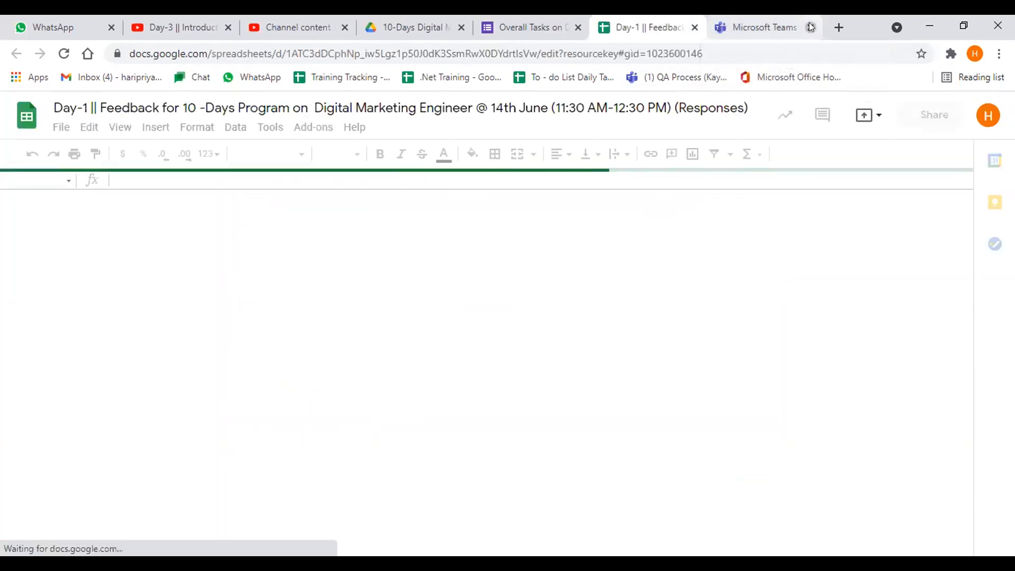
click(809, 26)
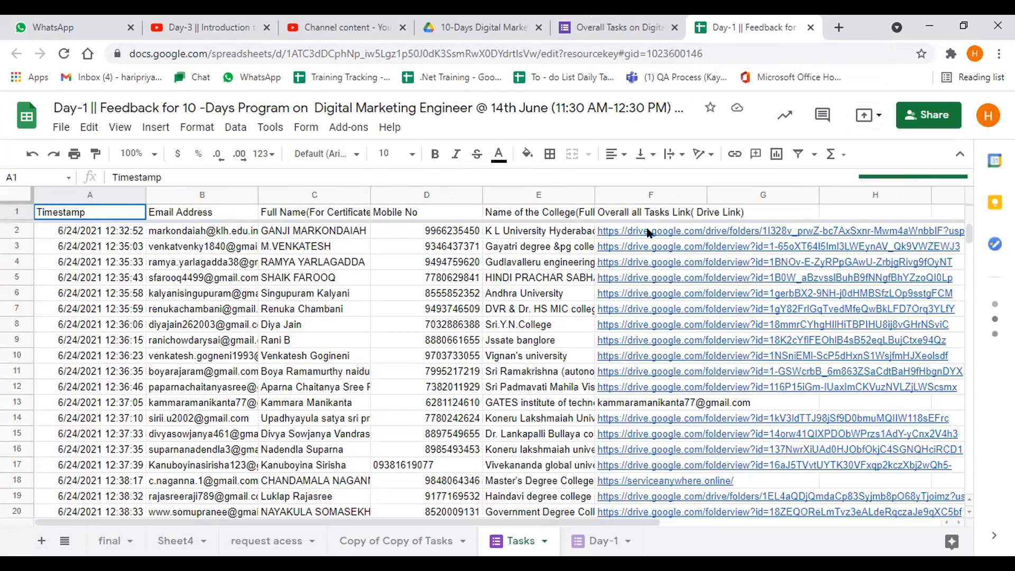
Open the first respondent's submitted Drive folder from the Tasks sheet and inspect its Task-1 and Task-2 subfolders
mouse_move(707, 237)
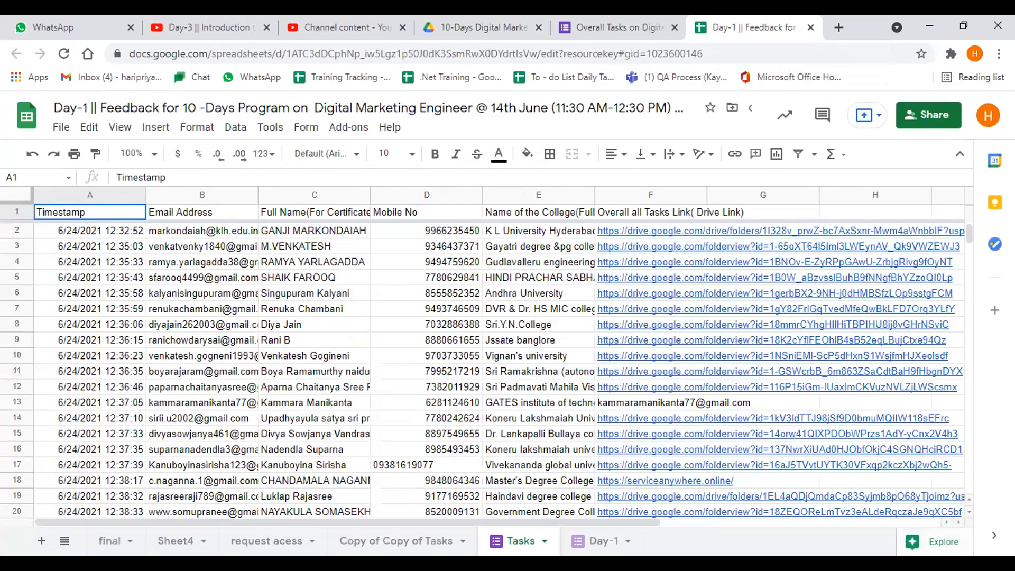
click(681, 234)
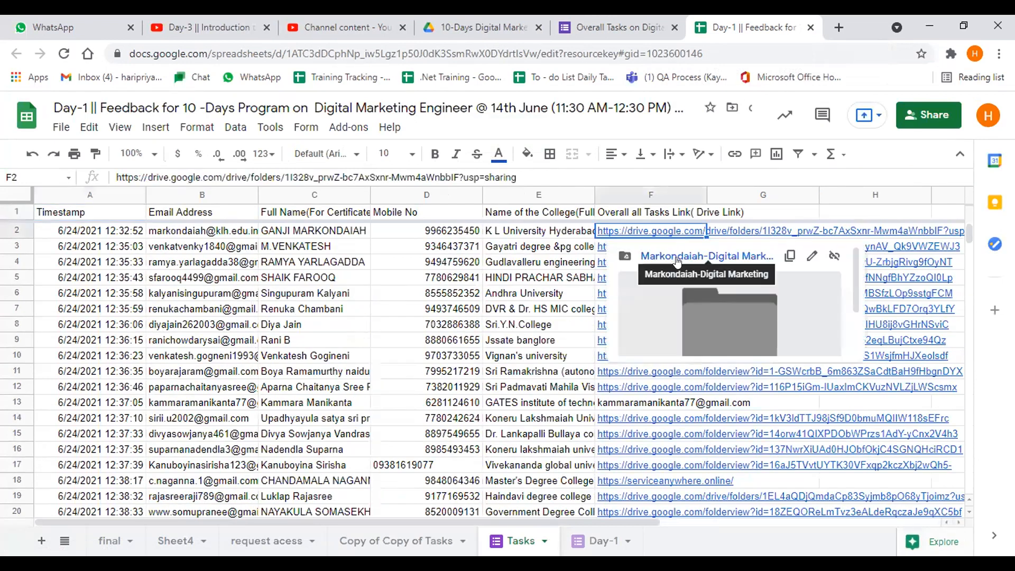
click(680, 259)
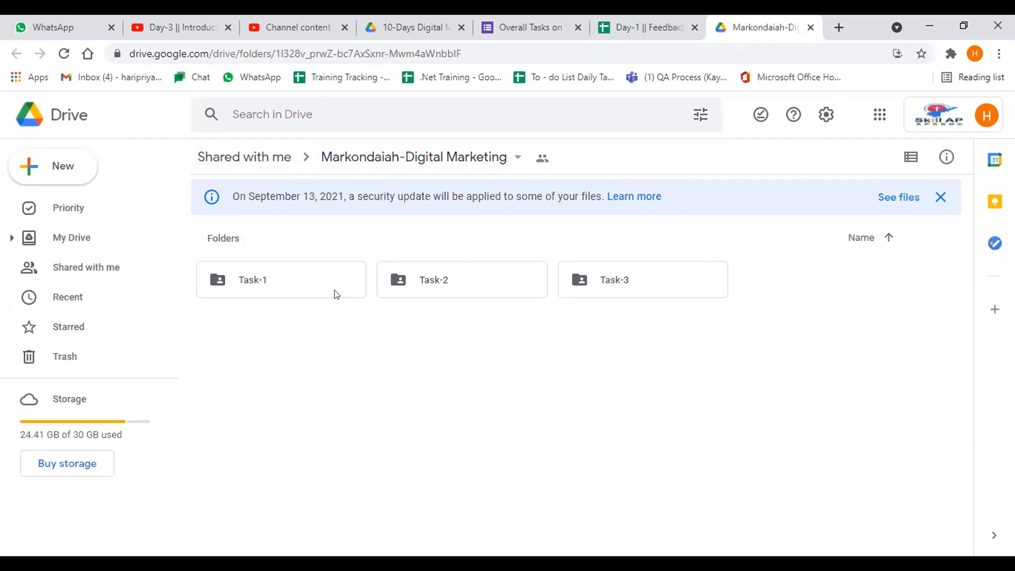
double_click(314, 279)
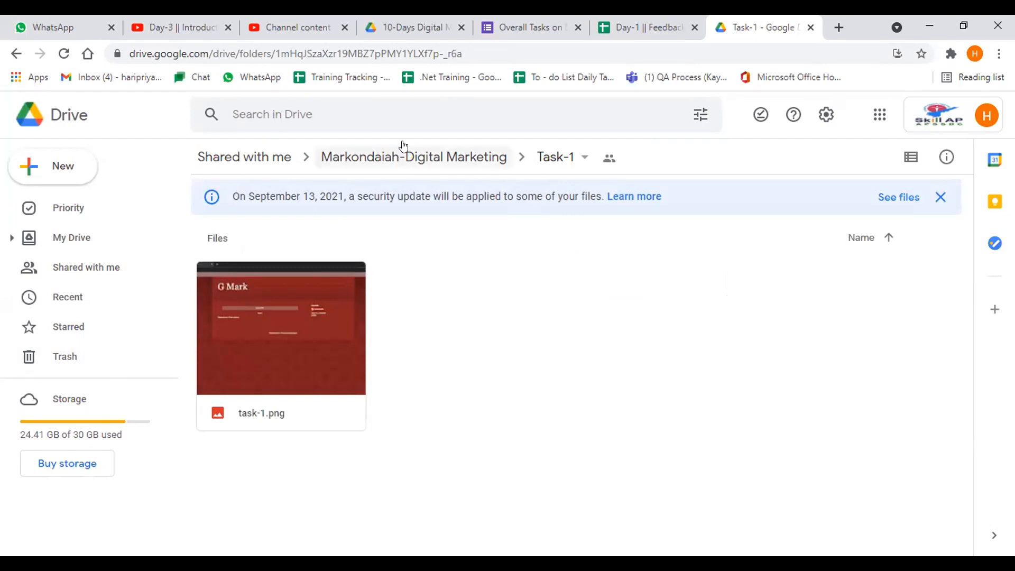
click(408, 157)
double_click(400, 280)
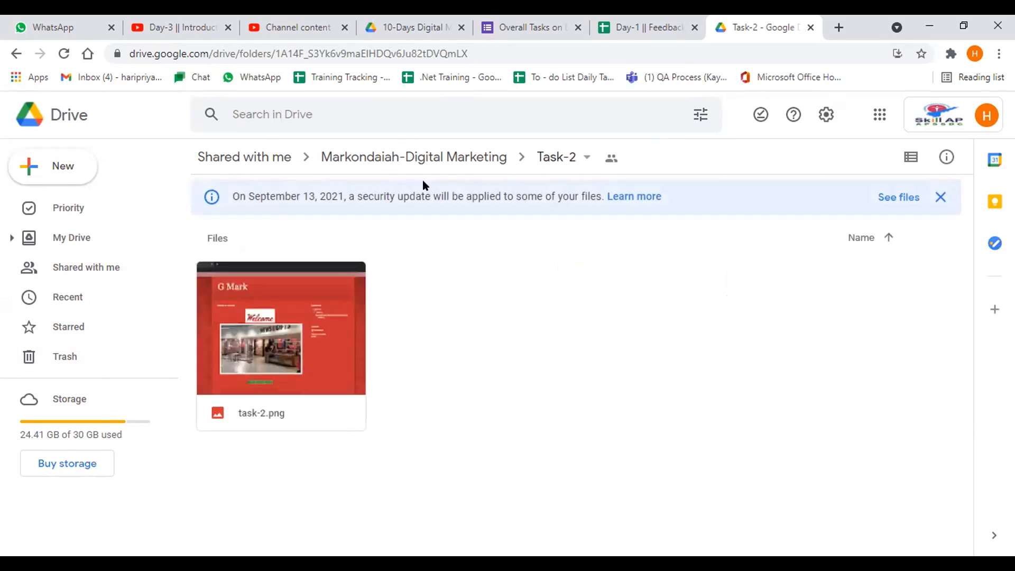
click(435, 155)
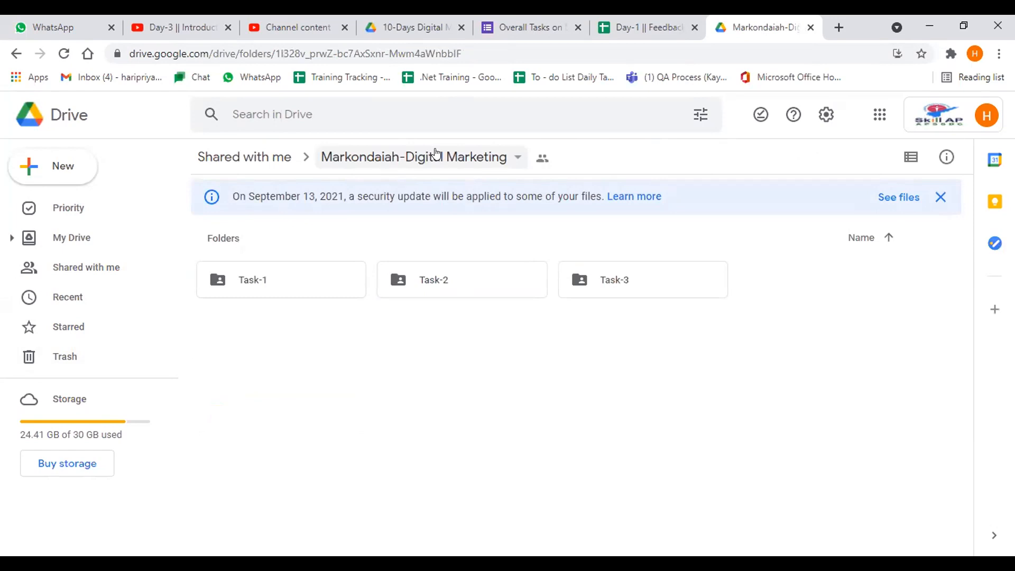
Open My Drive from the Google apps in a new browser tab and bring its folder list into view
click(416, 24)
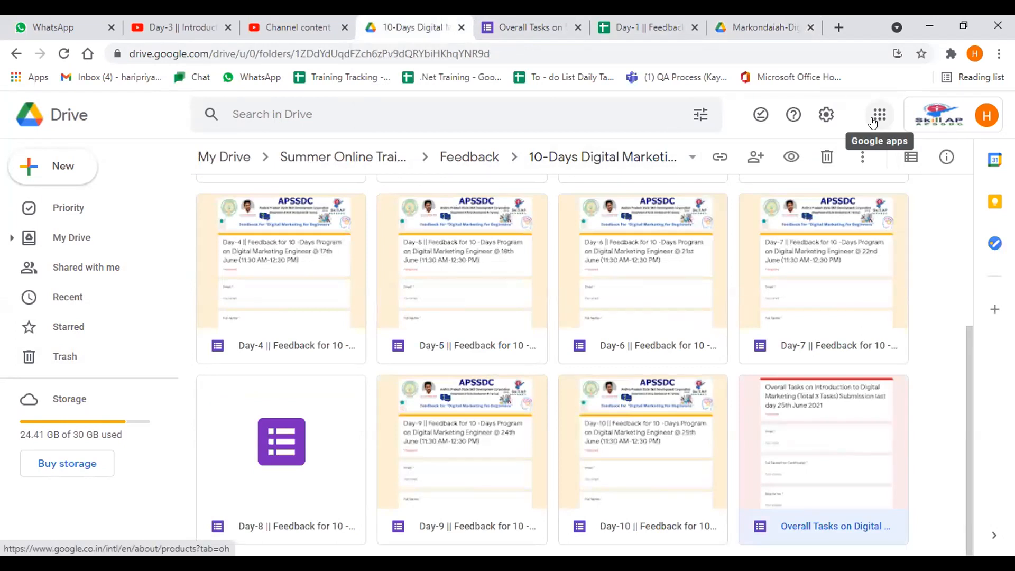
click(839, 27)
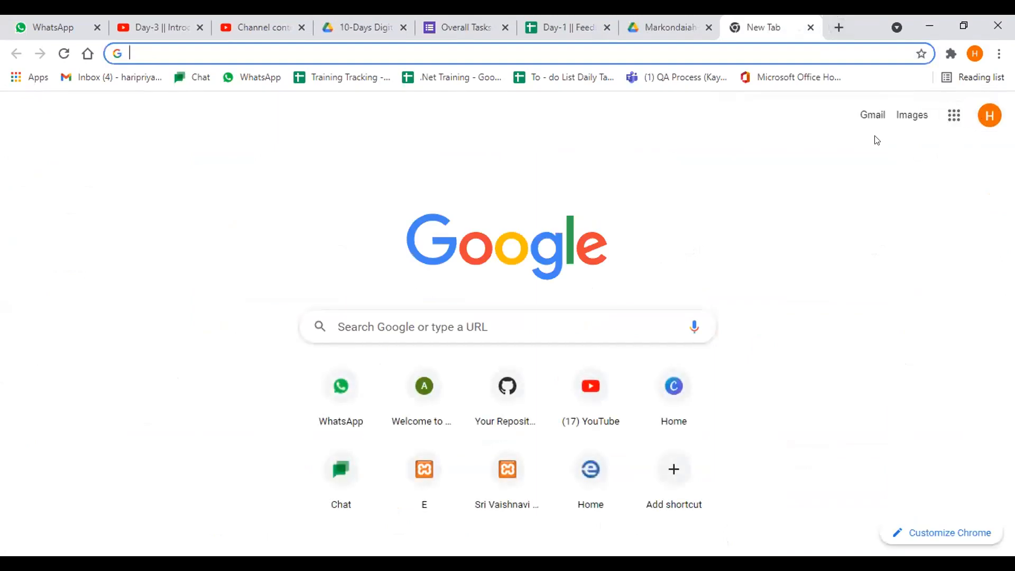
click(951, 120)
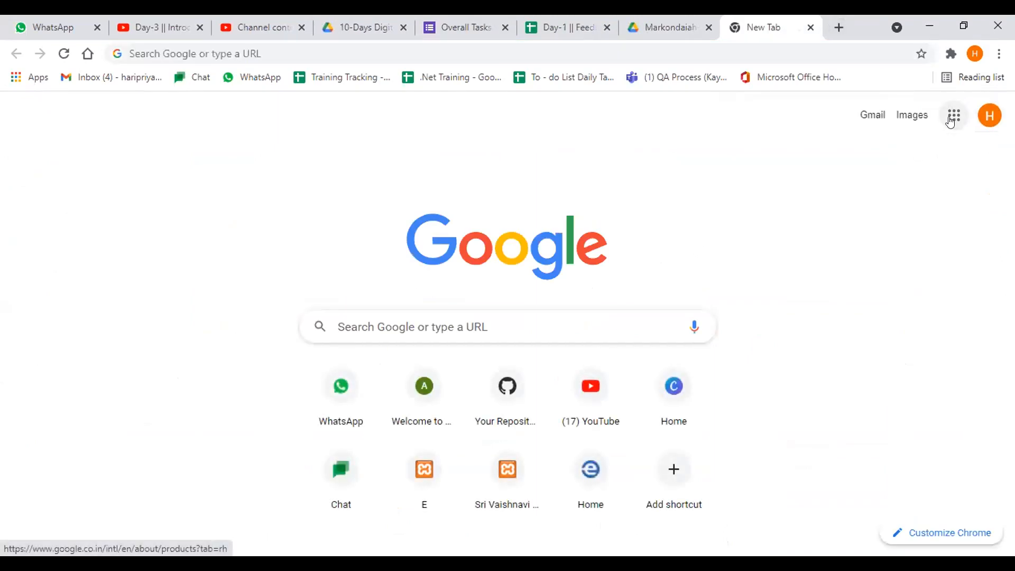
click(950, 120)
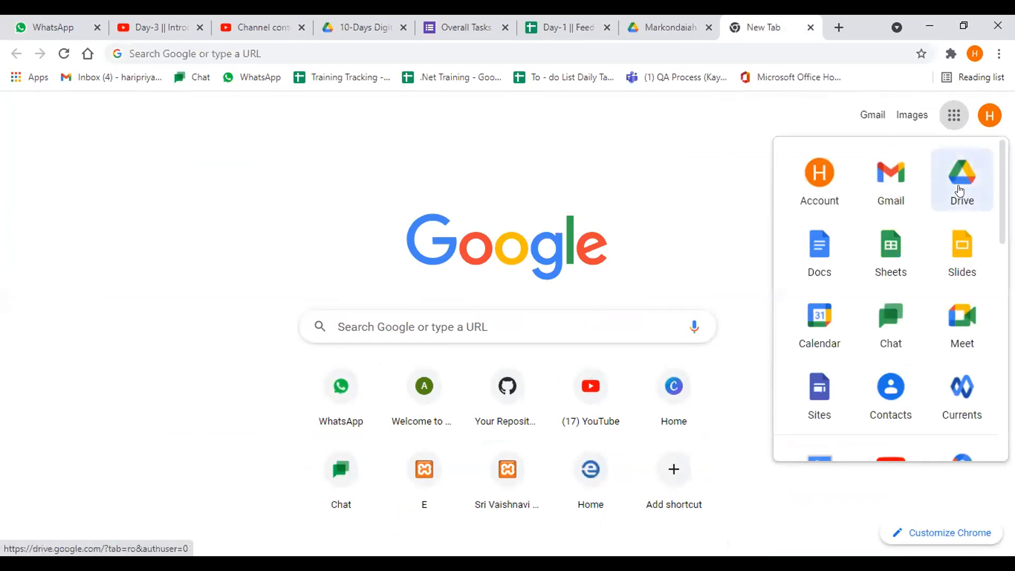
click(960, 191)
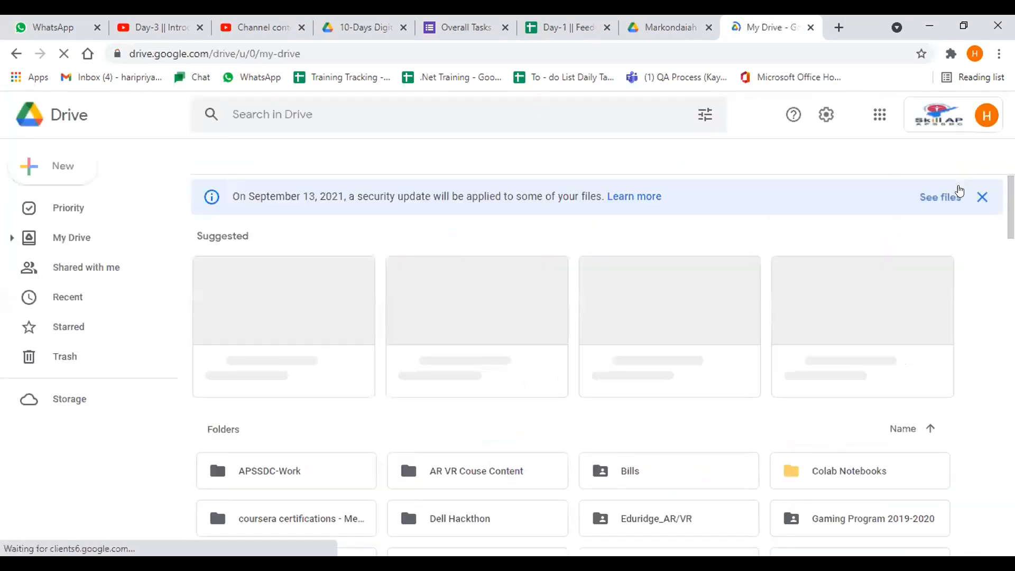
scroll(578, 461, down, 3)
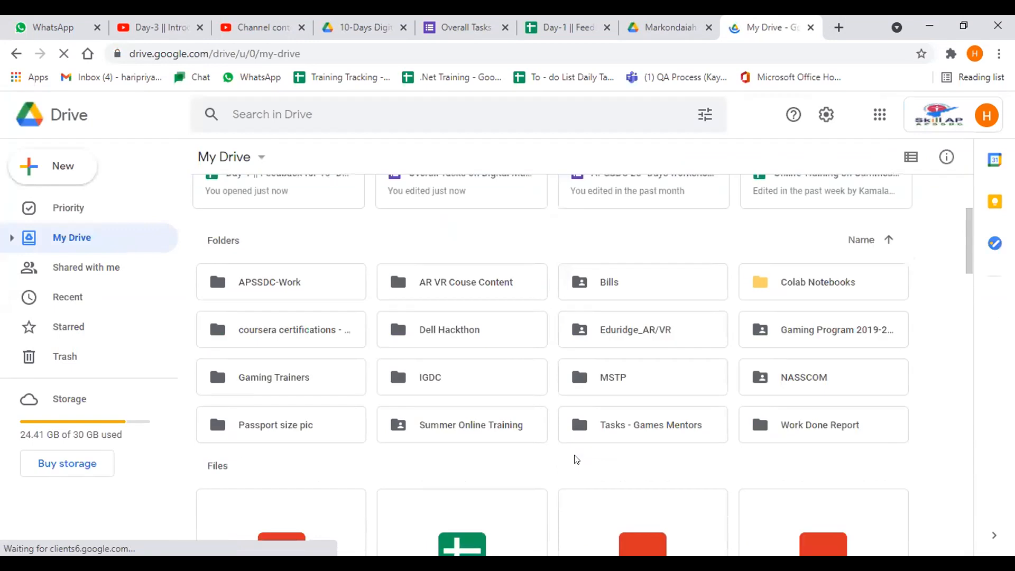
scroll(575, 456, down, 1)
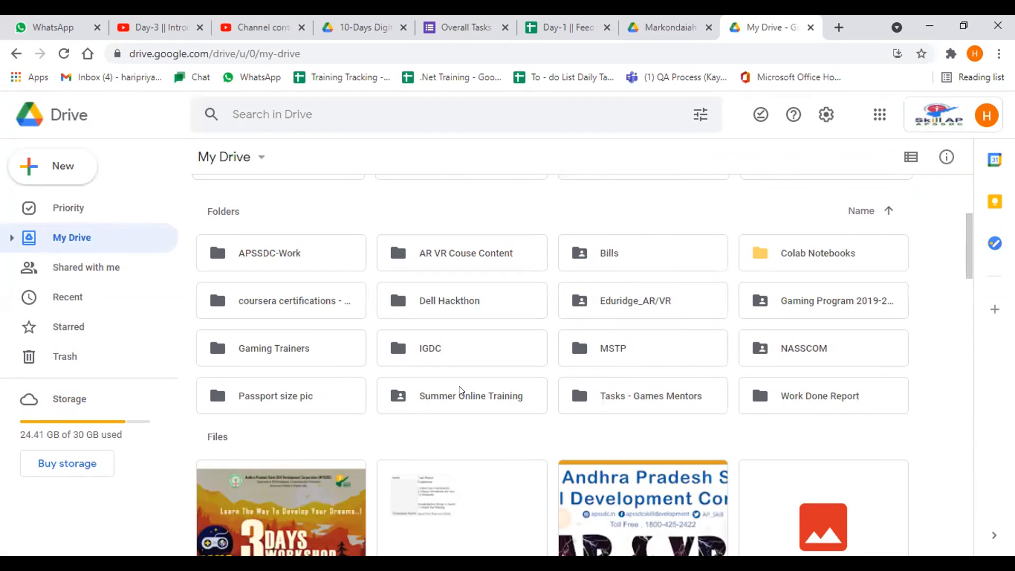
Create a new folder in My Drive named with the participant's first name followed by "-3DMaya"
right_click(792, 430)
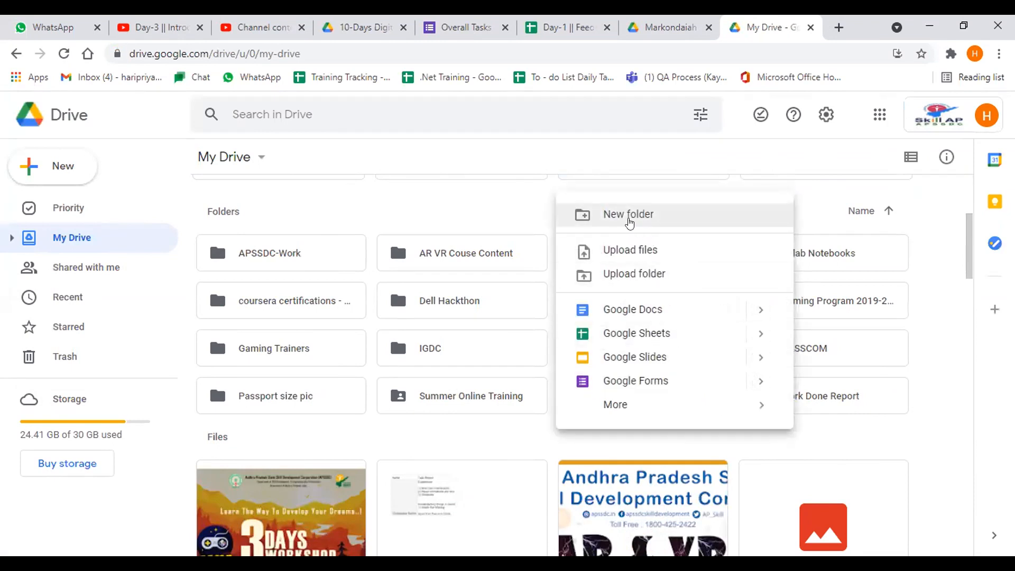
click(629, 215)
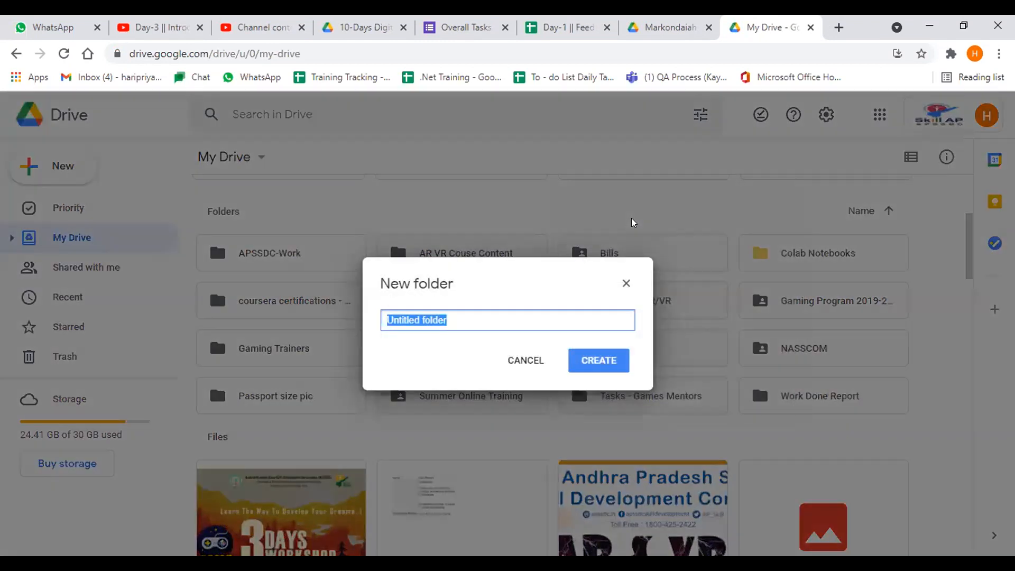
text(Har)
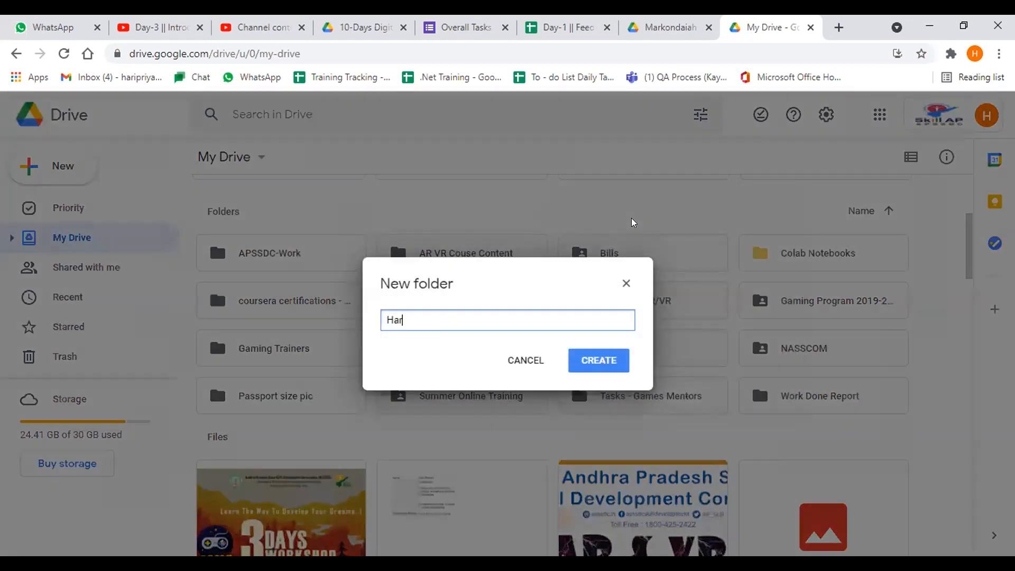
text(ipriya-3DMaya)
key(Return)
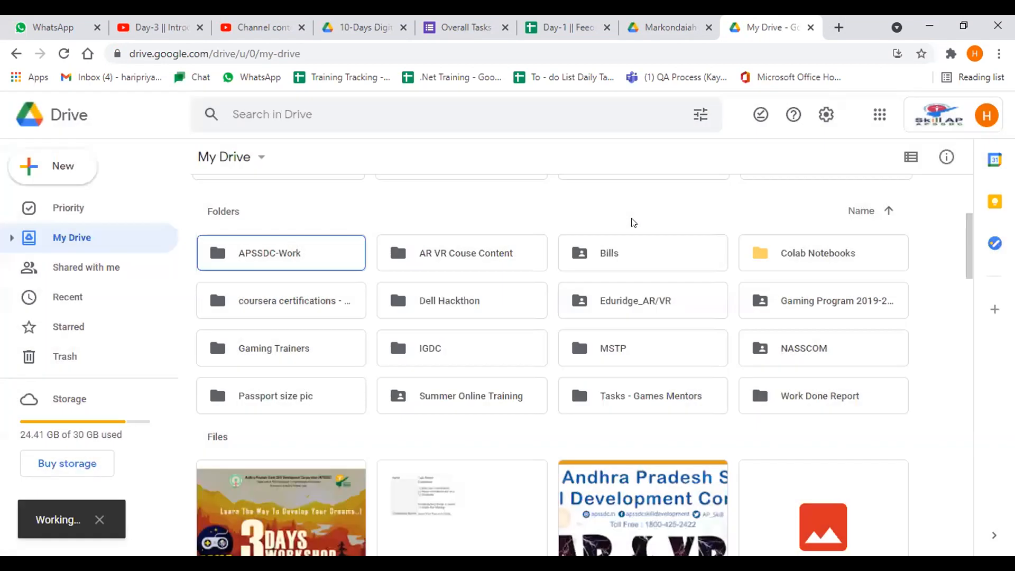
Create a subfolder named Task-1 inside the new 3DMaya folder and open it
scroll(503, 386, down, 3)
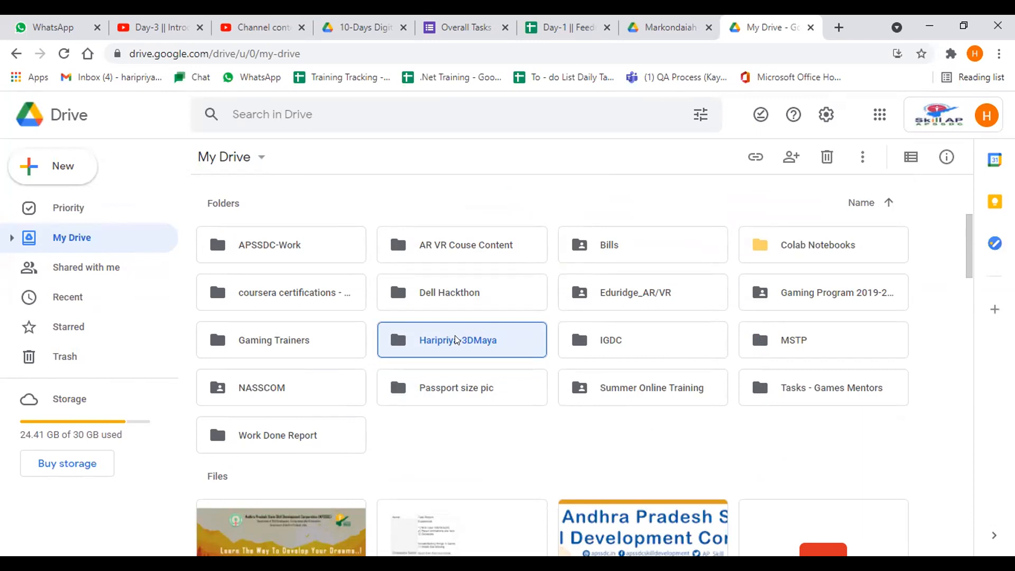
double_click(457, 340)
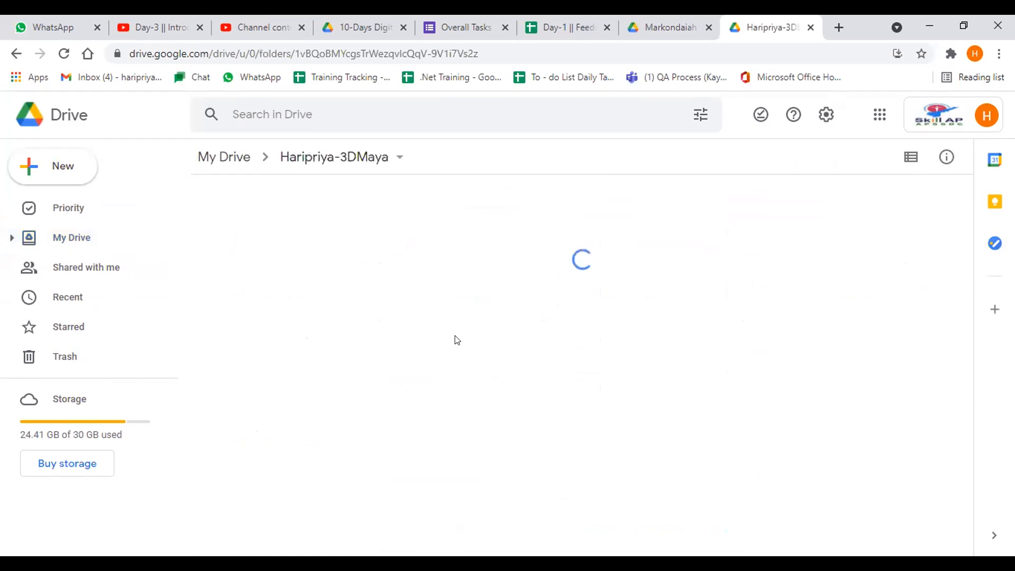
right_click(364, 277)
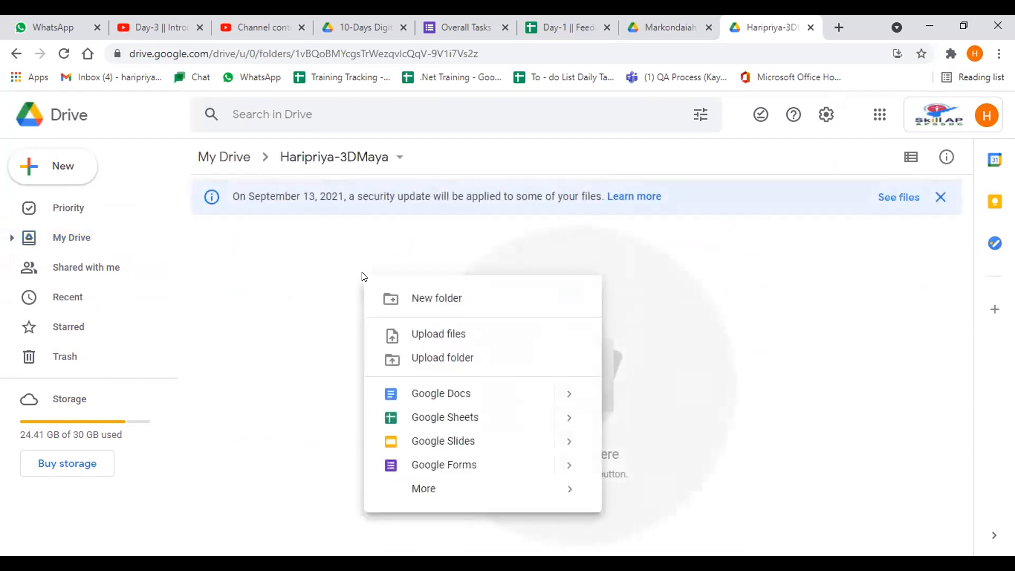
click(408, 298)
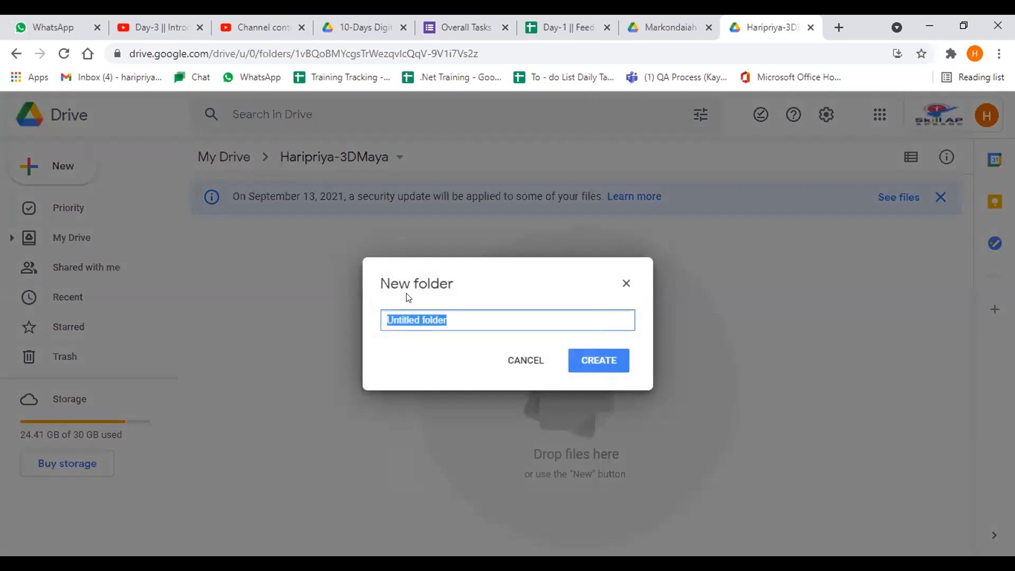
text(Task-1)
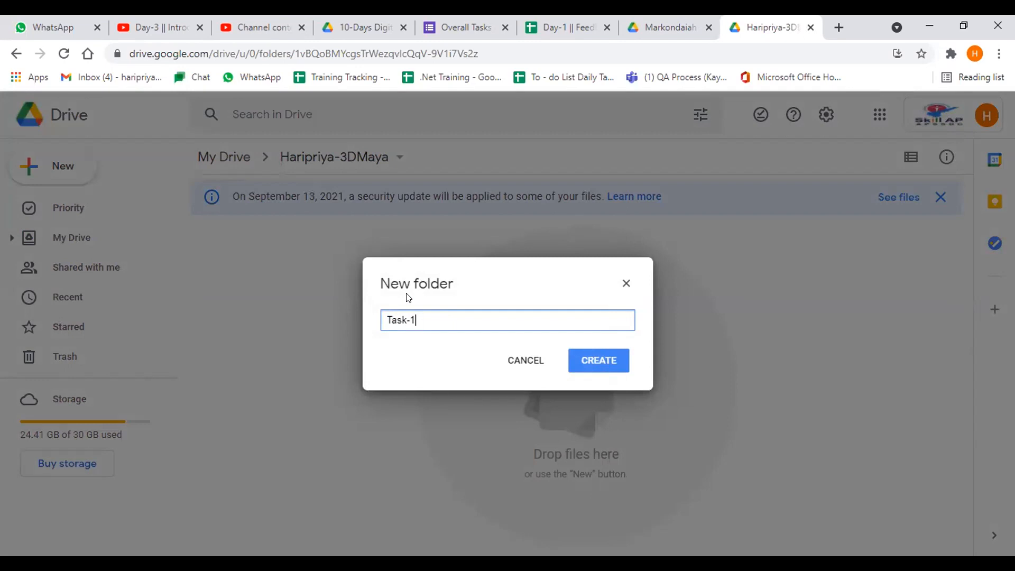
key(Return)
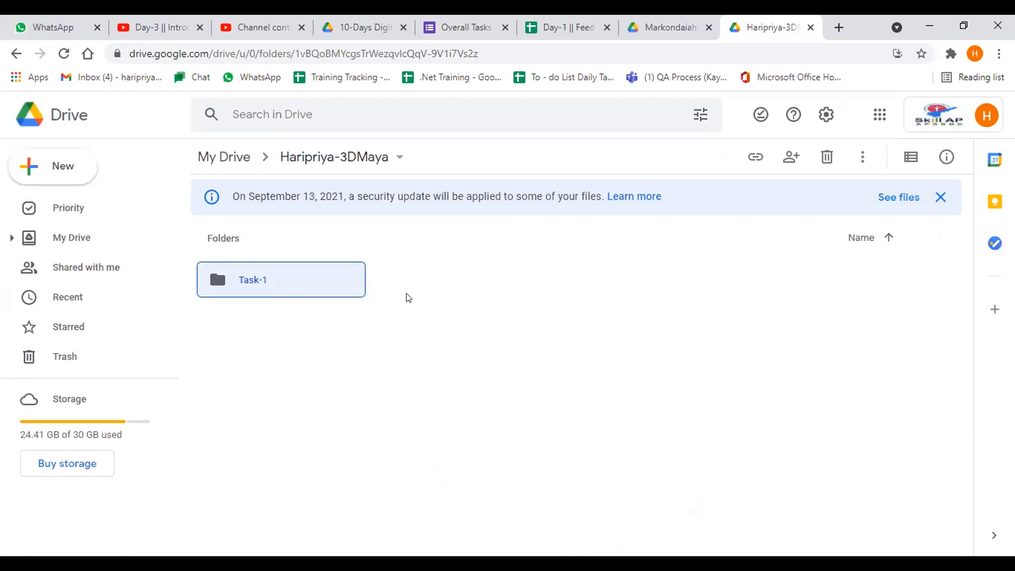
double_click(273, 274)
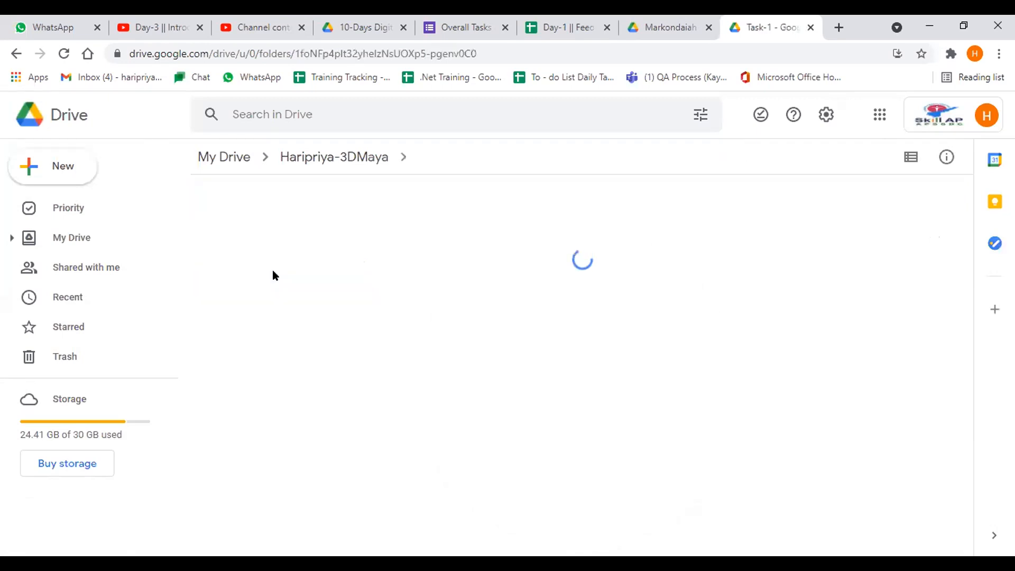
Upload the picture WhatsApp Image 2021-08-20 at 10.00.52 AM from Downloads into the Task-1 folder
right_click(334, 273)
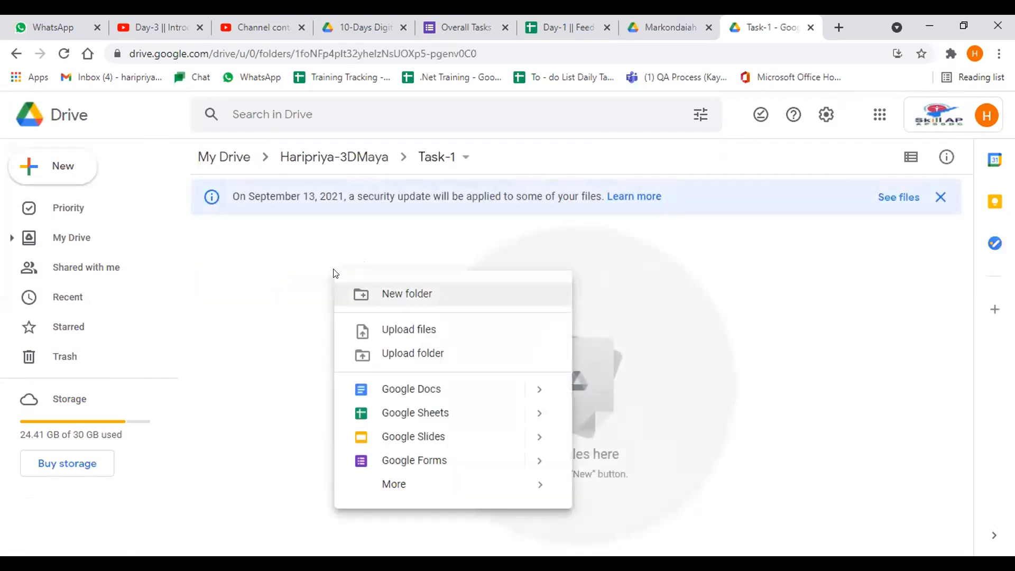
click(393, 329)
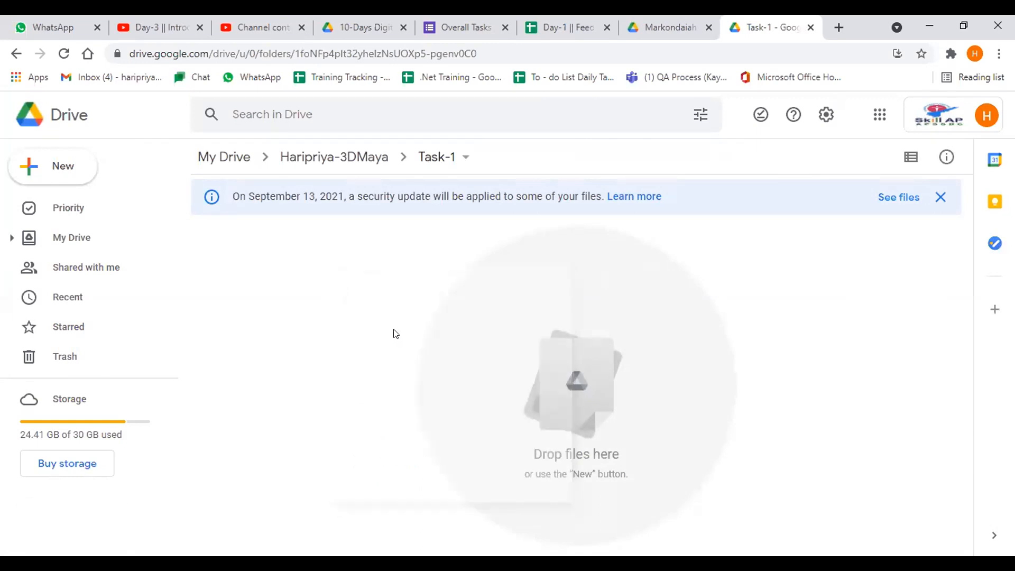
scroll(393, 333, down, 3)
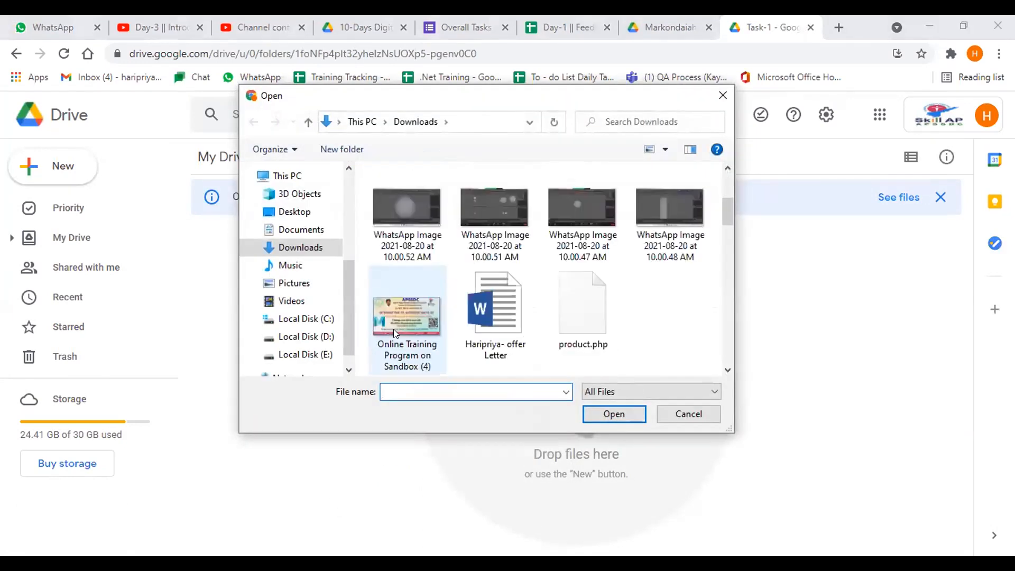
click(401, 239)
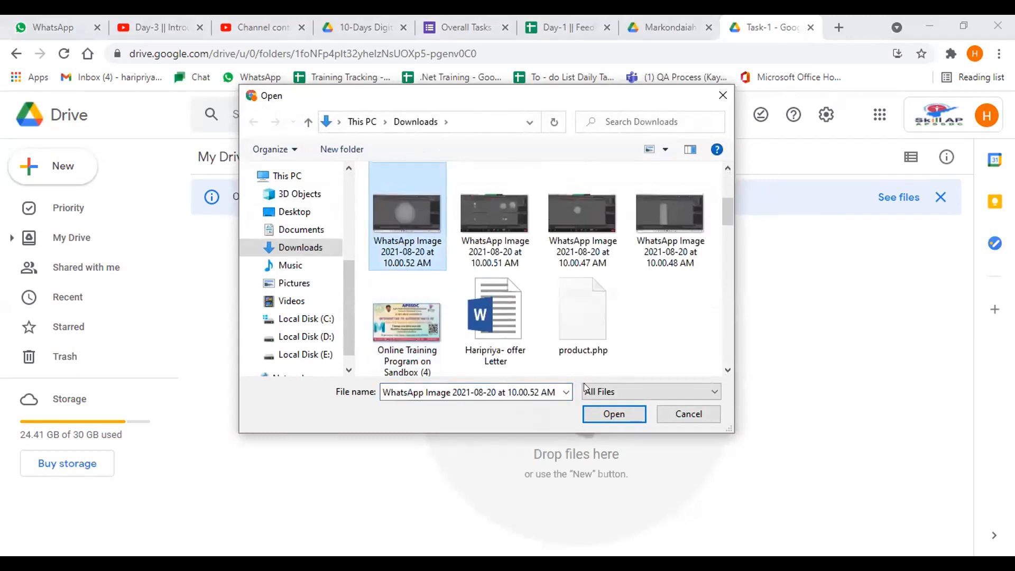
click(600, 413)
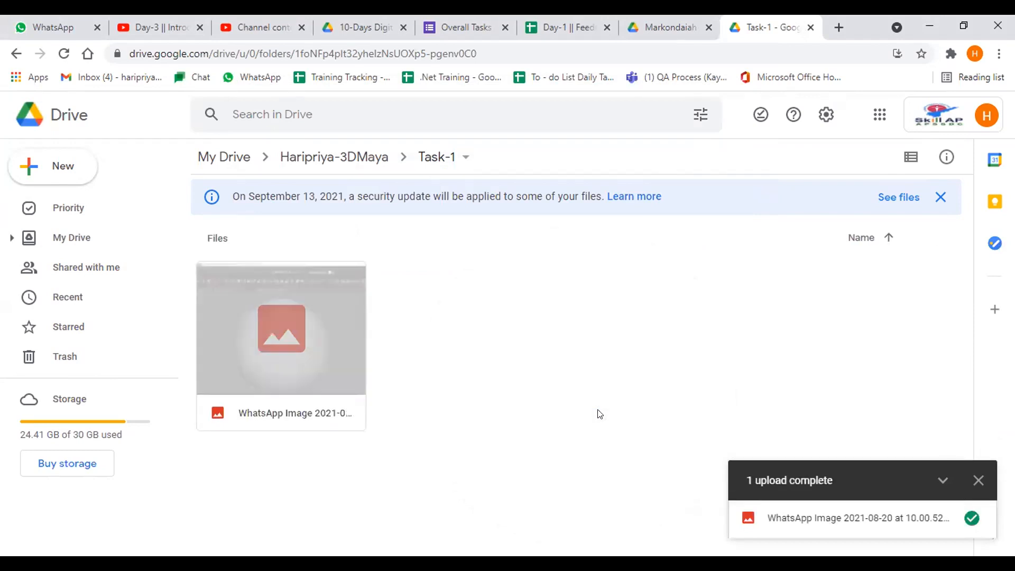
Upload a second picture, WhatsApp Image 2021-08-20 at 10.00.48 AM, from Downloads into the Task-1 folder
right_click(439, 278)
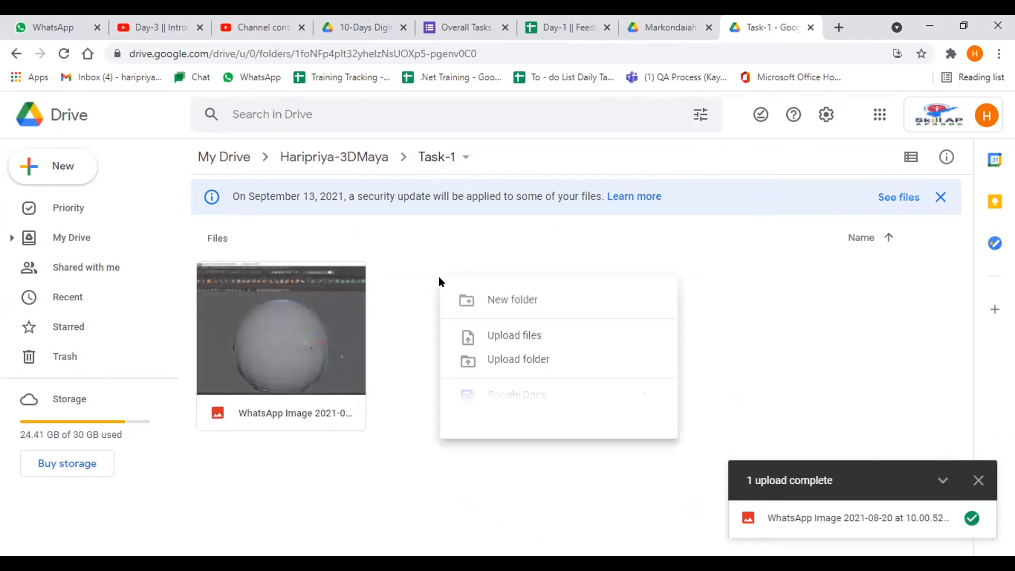
click(494, 345)
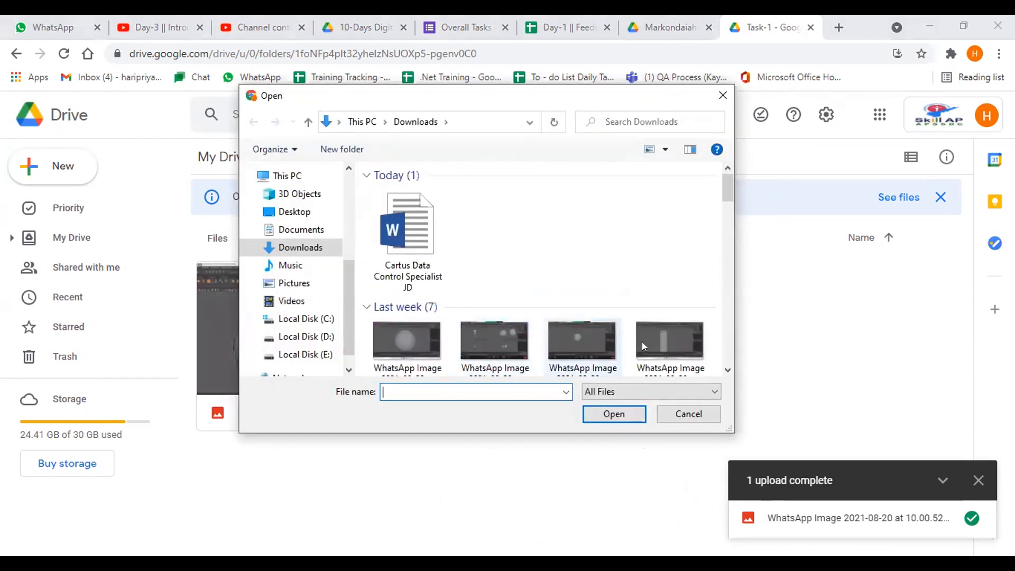
click(644, 344)
double_click(644, 345)
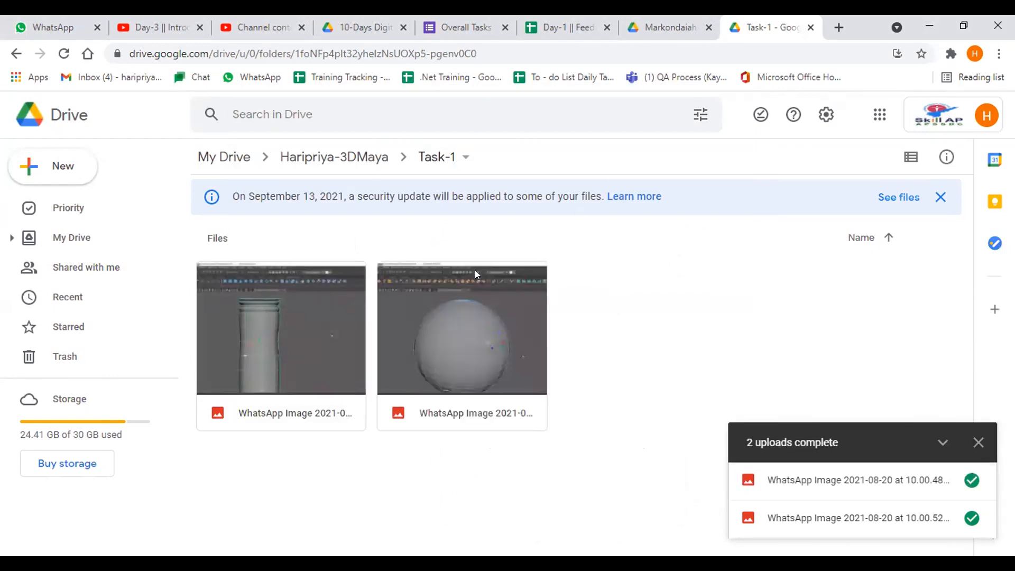
Return to the parent 3DMaya folder and create a second subfolder named Task-2
click(353, 164)
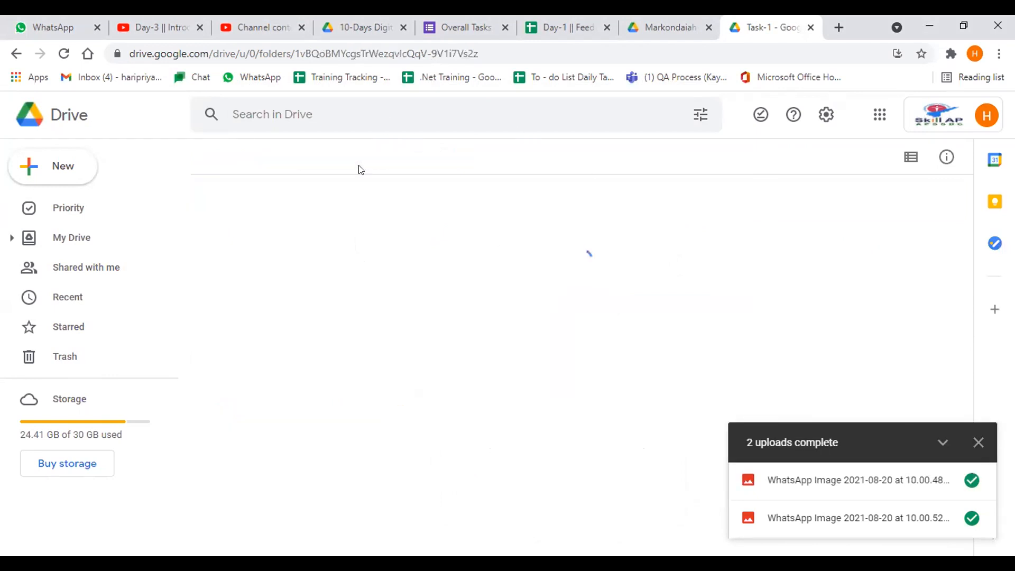
right_click(560, 308)
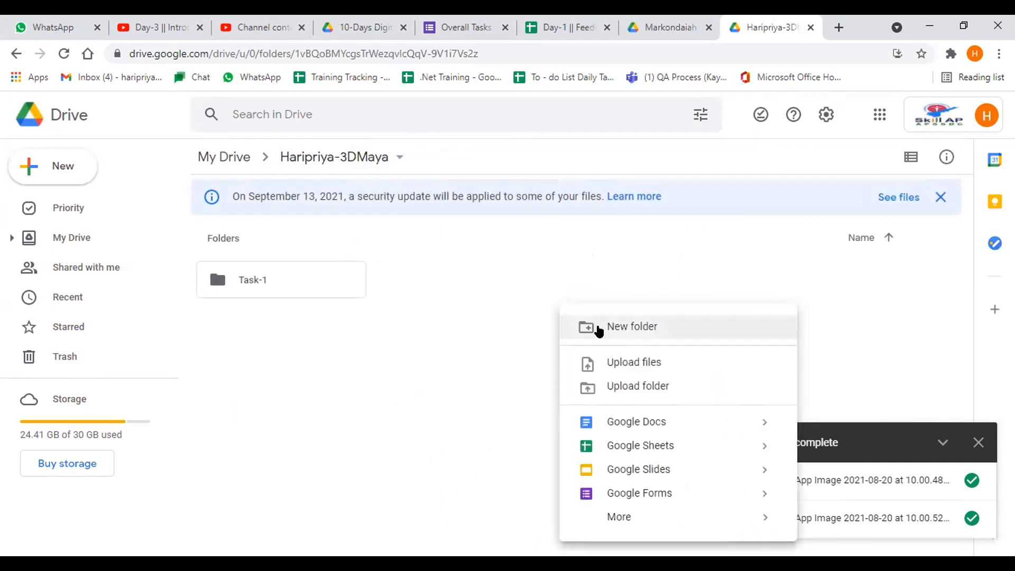
click(594, 327)
text(T)
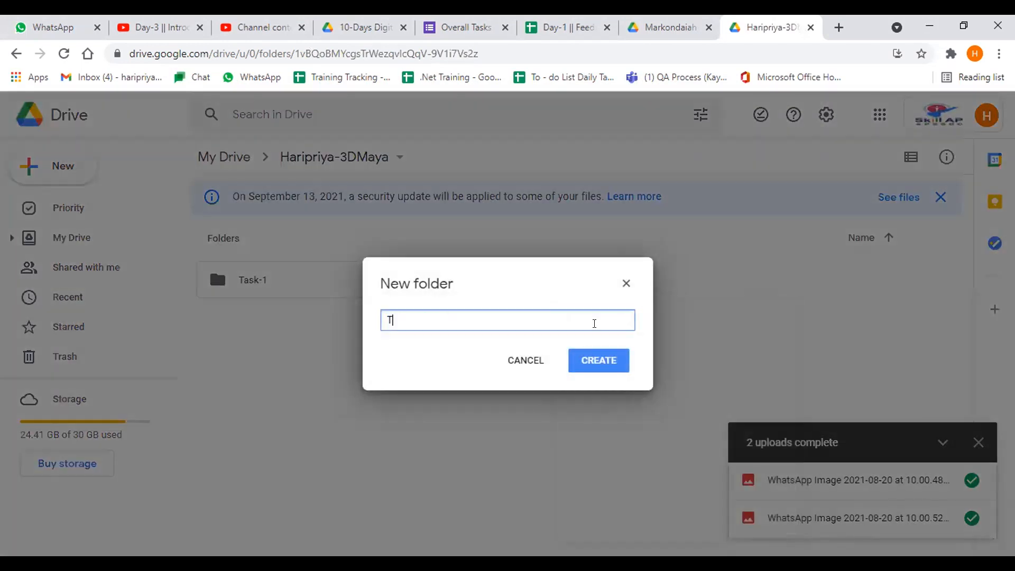
text(ask-2)
key(Return)
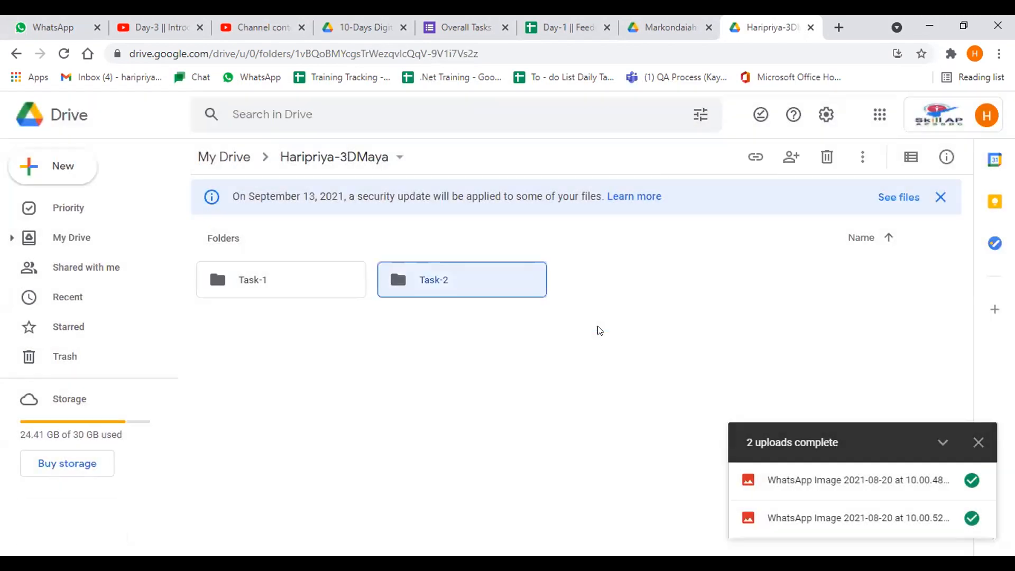
Open the Task-2 folder and upload WhatsApp Image 2021-08-20 at 10.00.51 AM from Downloads into it
double_click(459, 285)
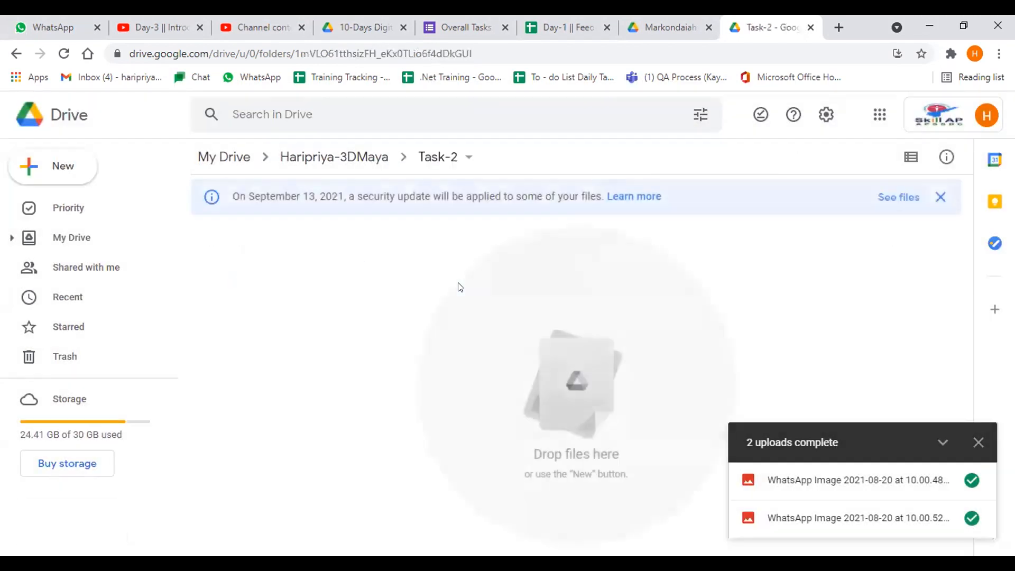
right_click(459, 286)
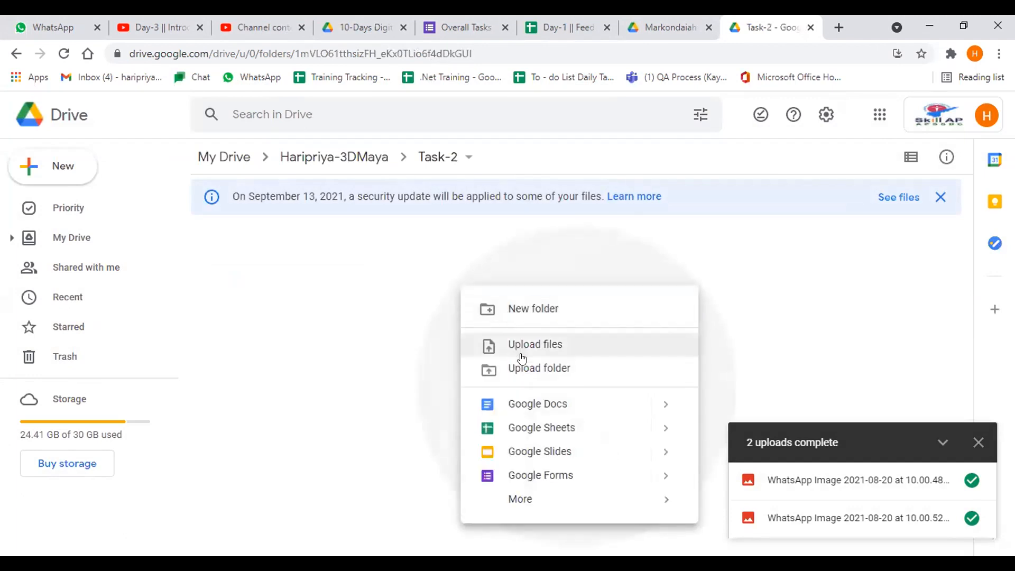
click(520, 353)
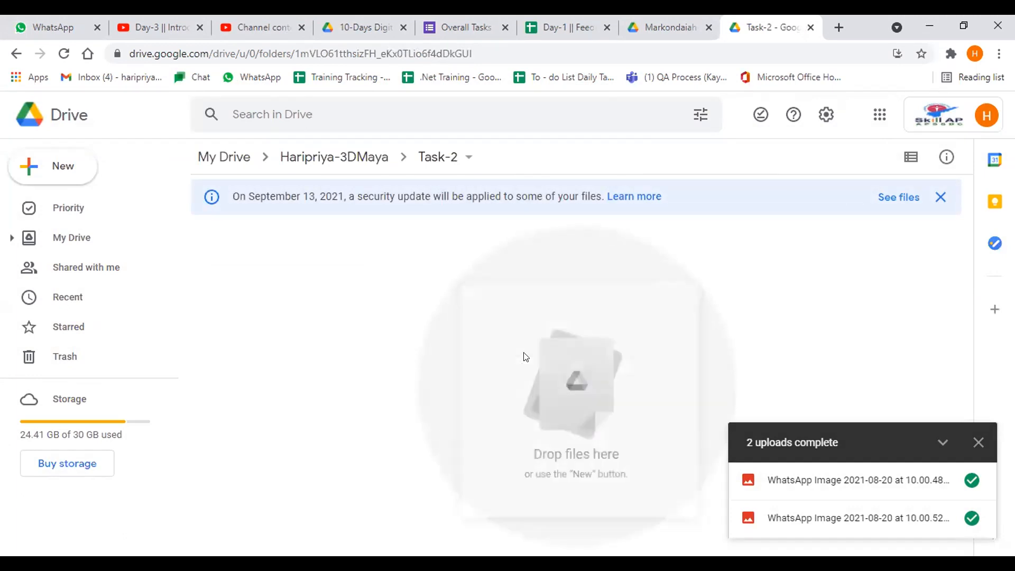
scroll(458, 341, down, 3)
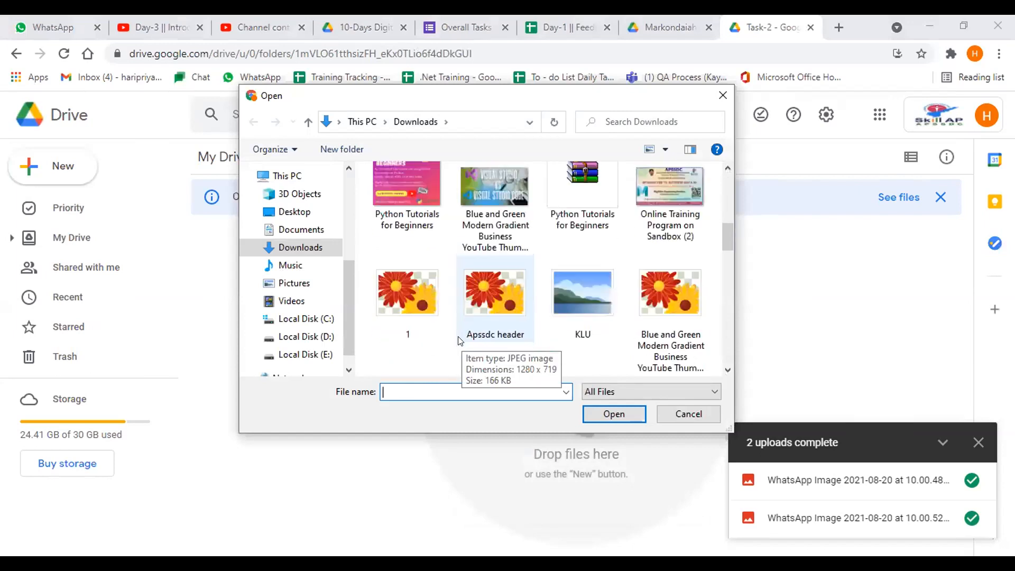
scroll(582, 328, up, 5)
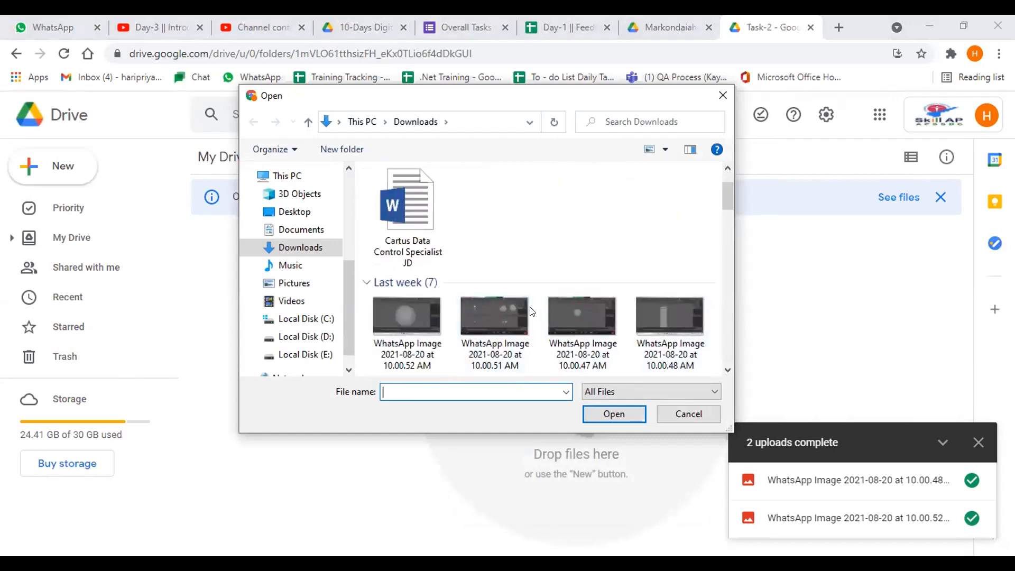
click(470, 301)
double_click(471, 301)
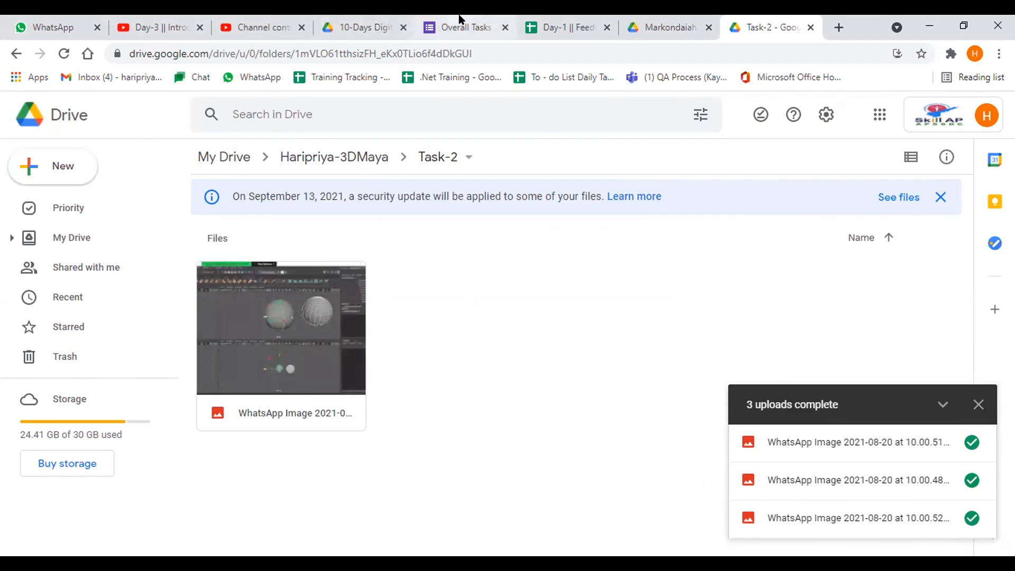
Fill row 13 of the Tasks response sheet, which has an e-mail address instead of a Drive link, with red
click(428, 26)
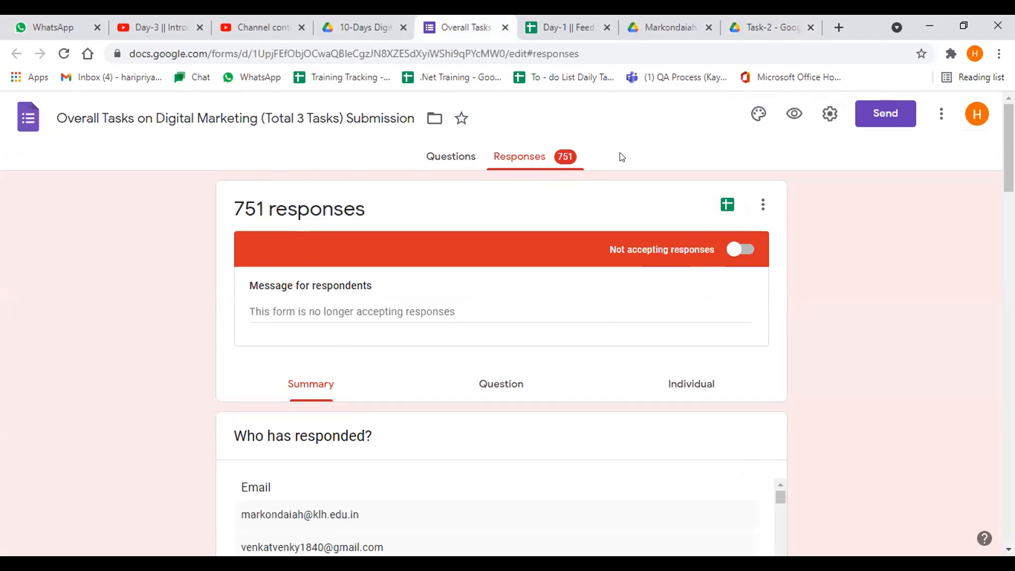
click(570, 24)
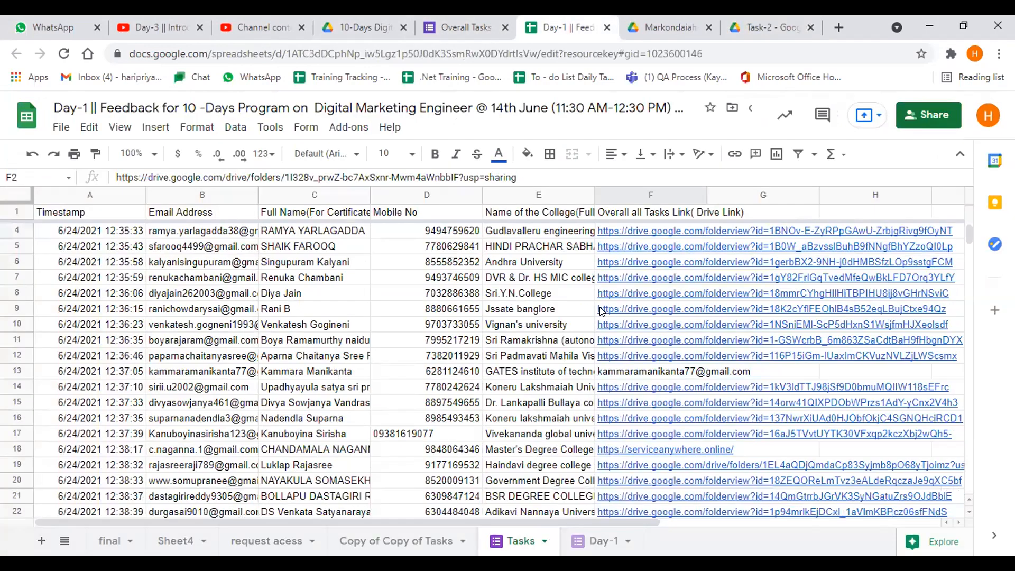
scroll(601, 311, down, 15)
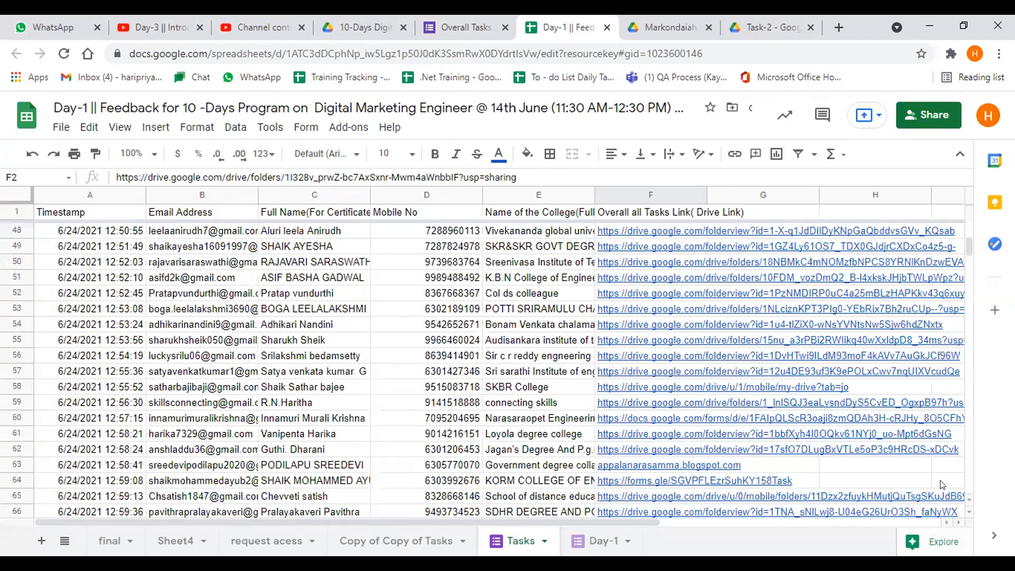
drag(968, 243, 979, 20)
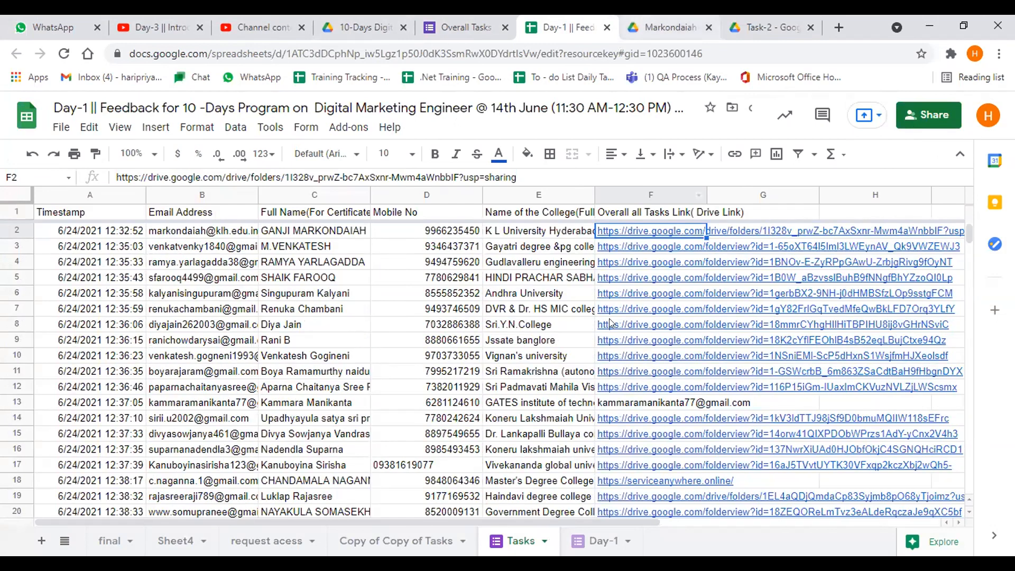
click(615, 405)
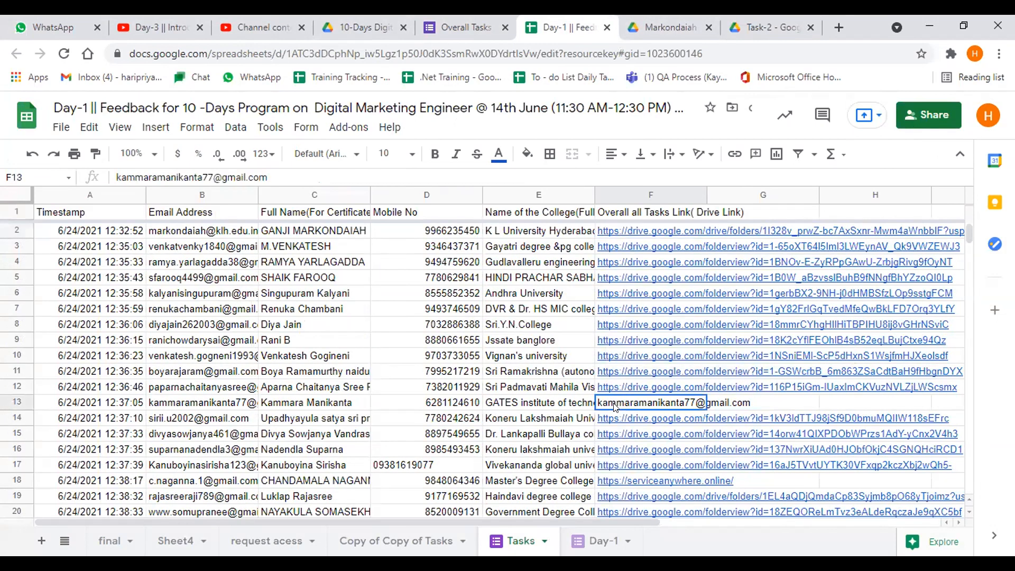
click(16, 403)
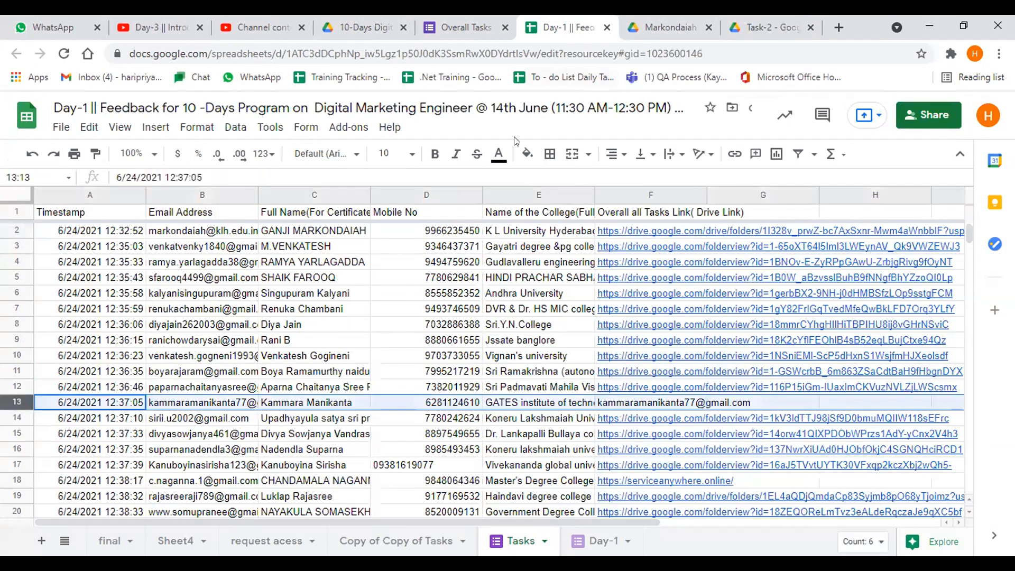
click(528, 154)
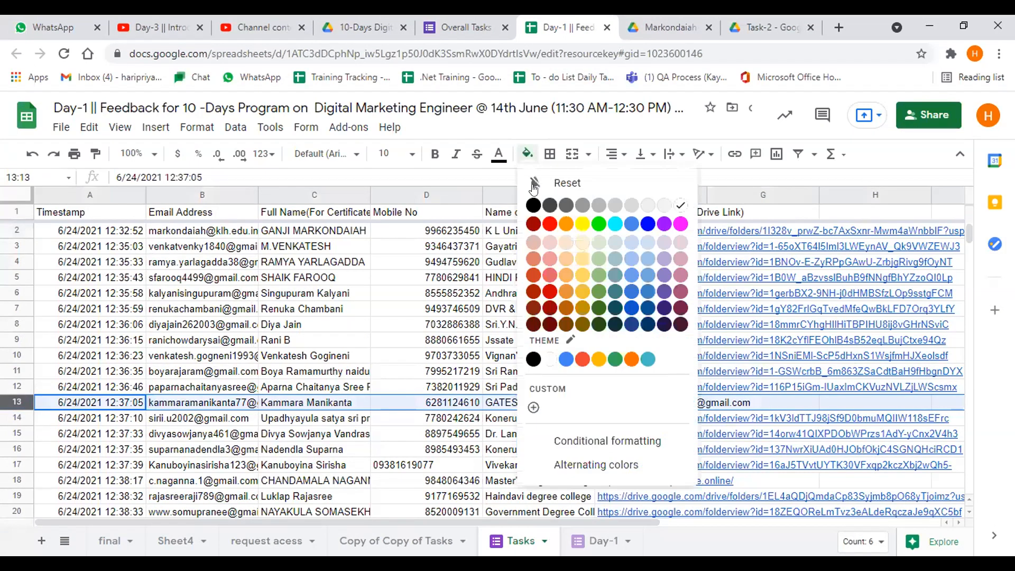
click(549, 224)
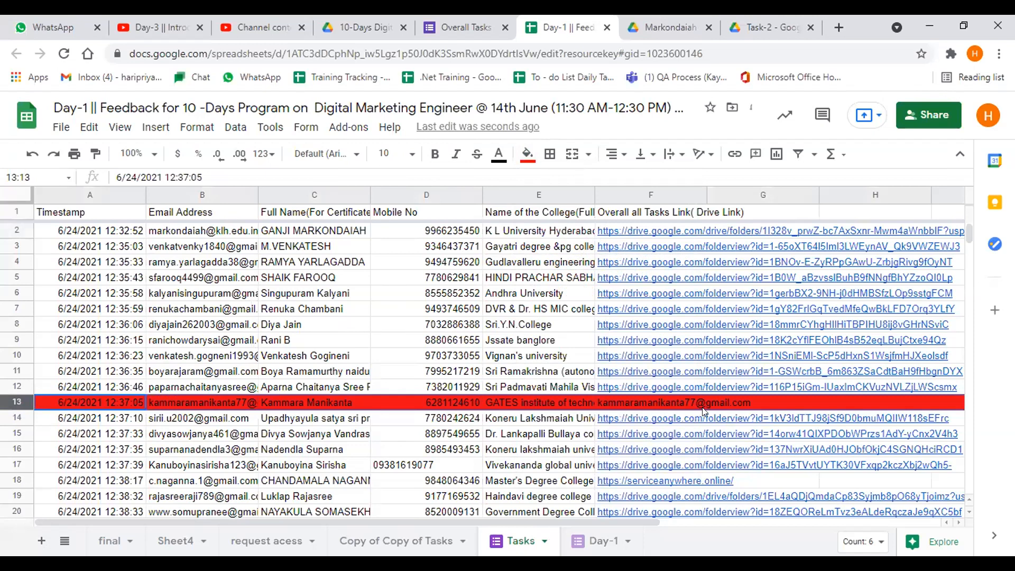
mouse_move(704, 411)
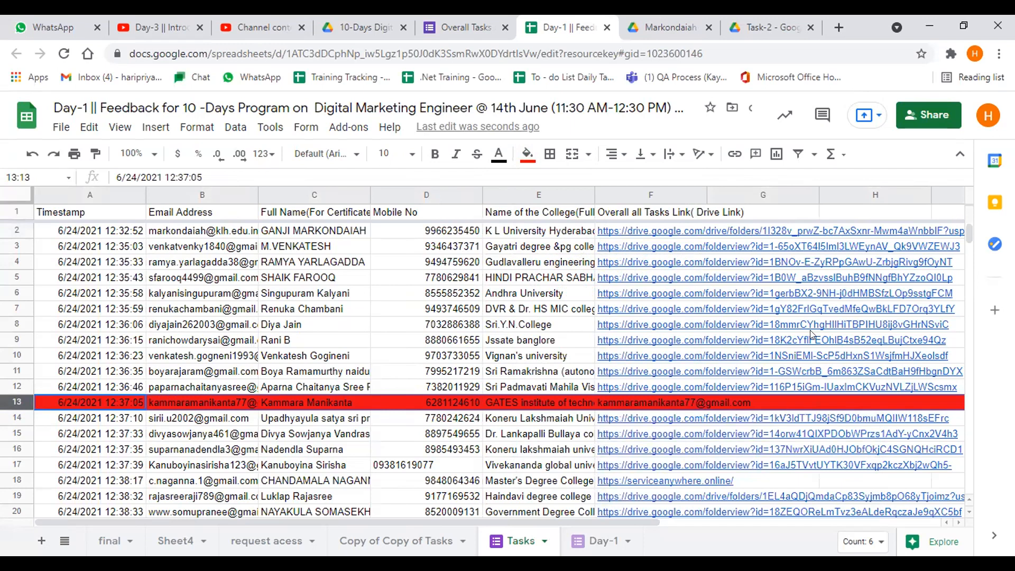
Switch to the Overall Tasks on Digital Marketing submission form and open its questions
click(497, 22)
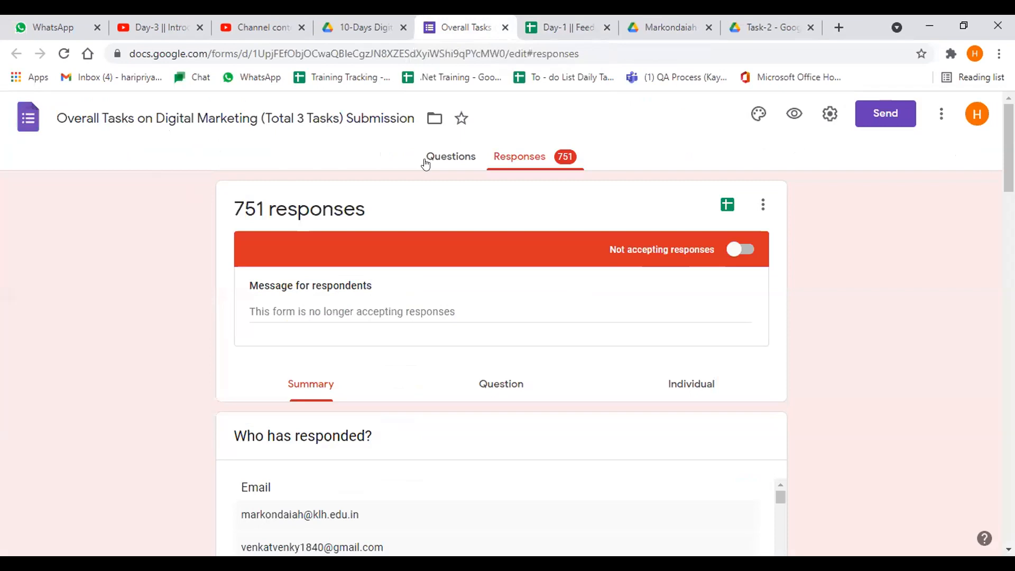
click(443, 163)
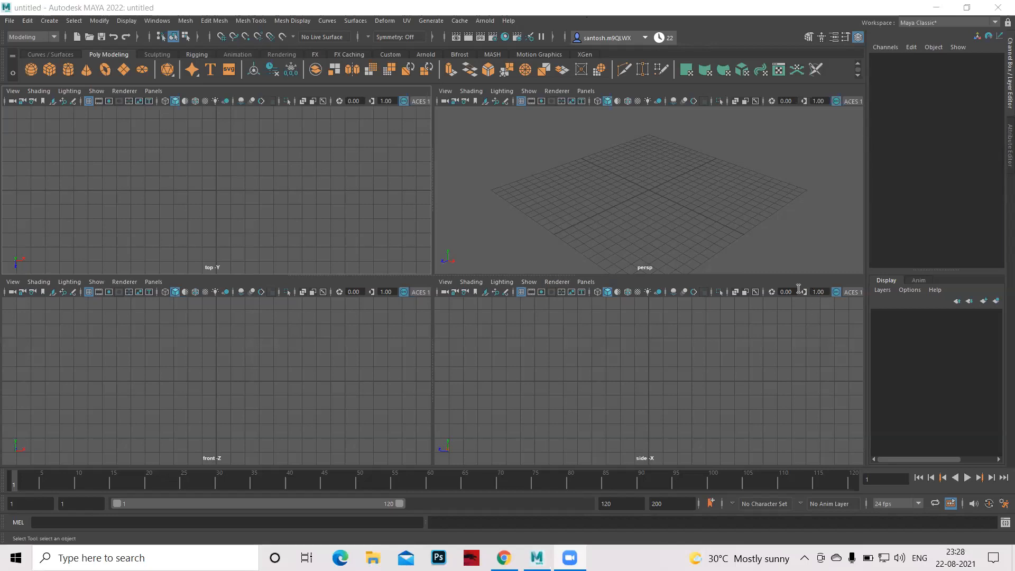
In Autodesk Maya, set the current project to the mpsk12 folder on the Desktop
click(8, 21)
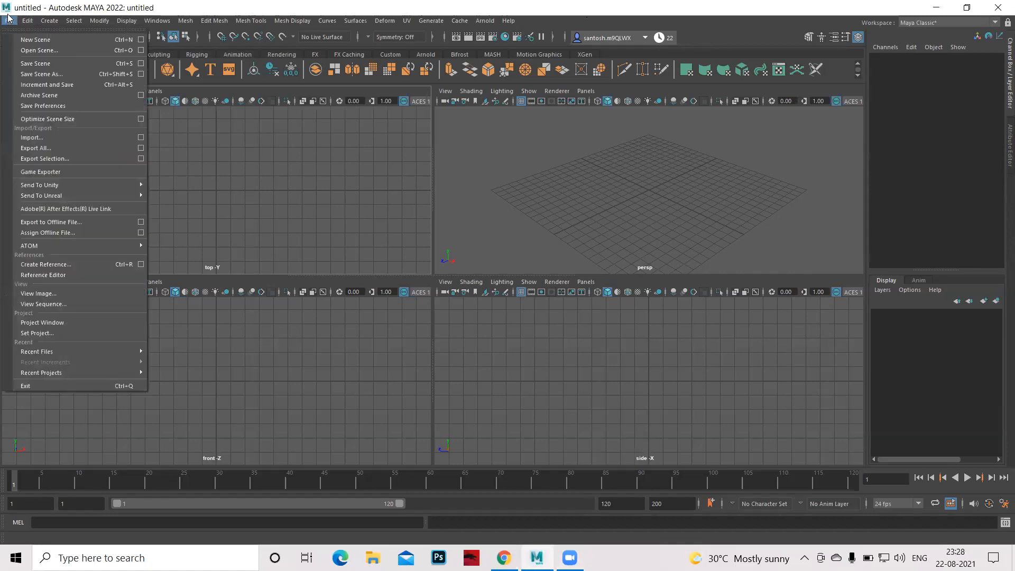
click(37, 333)
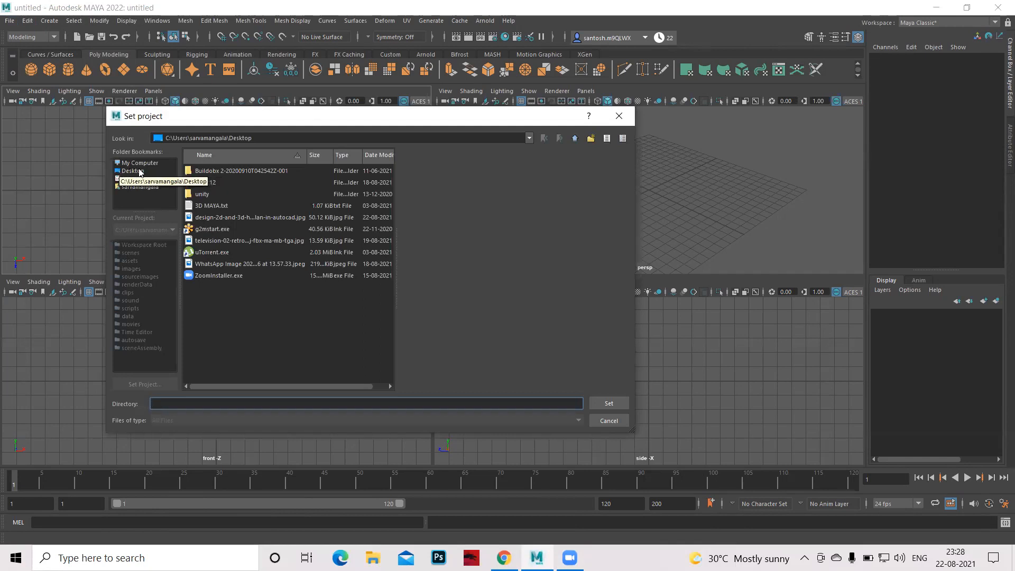
click(133, 171)
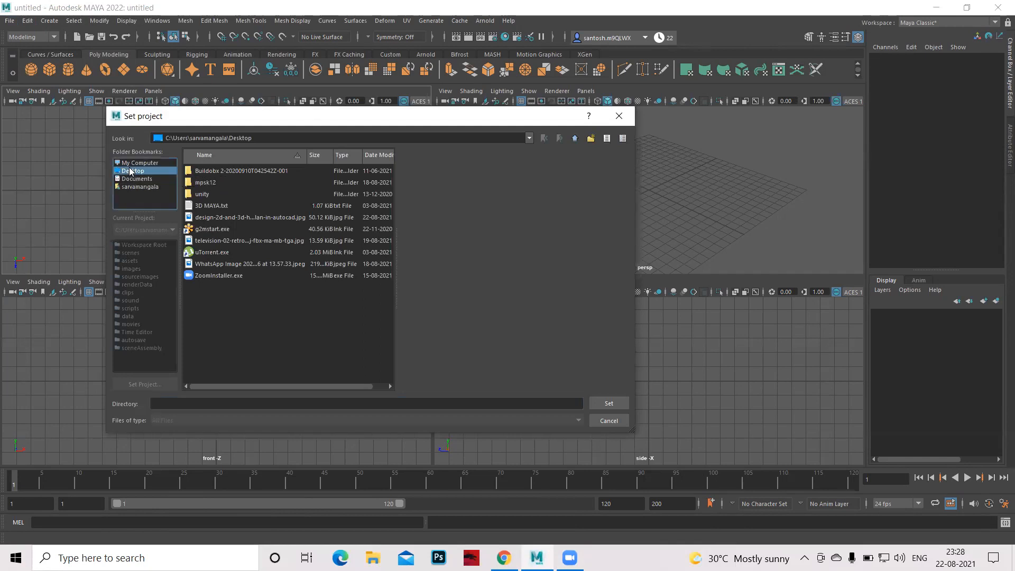
click(205, 182)
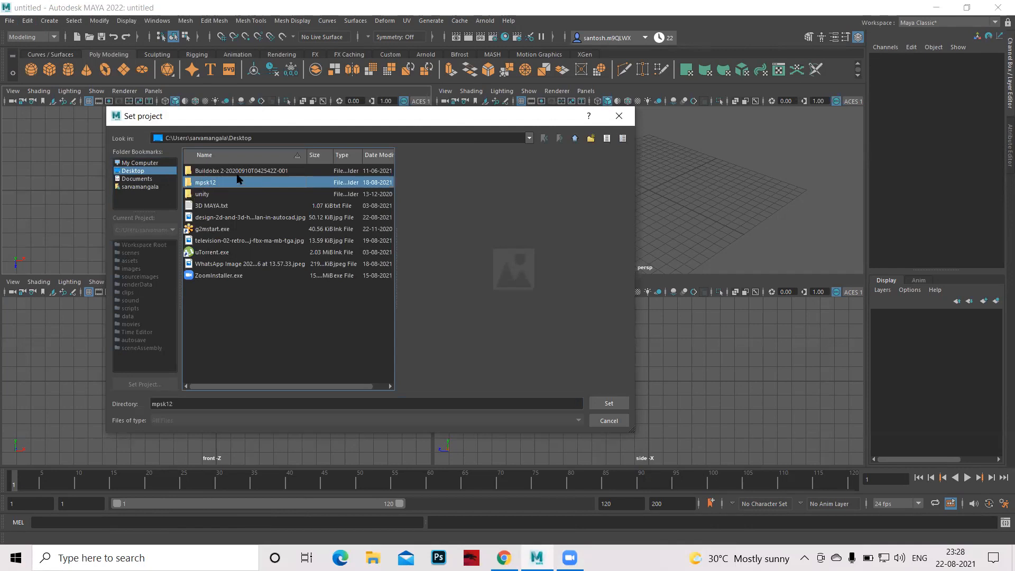
click(605, 403)
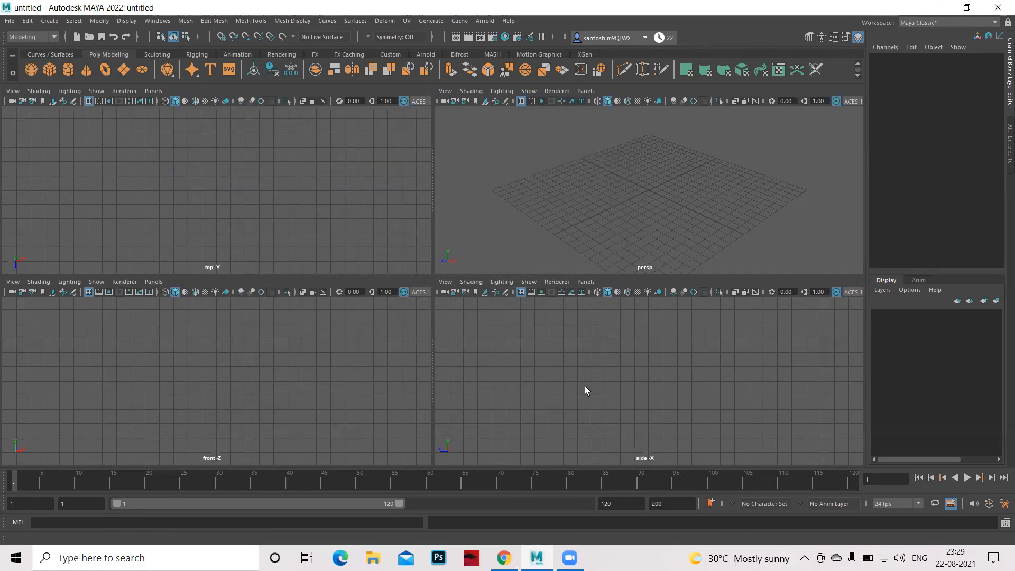
Open the mp.mb scene from the project's scenes folder
click(90, 37)
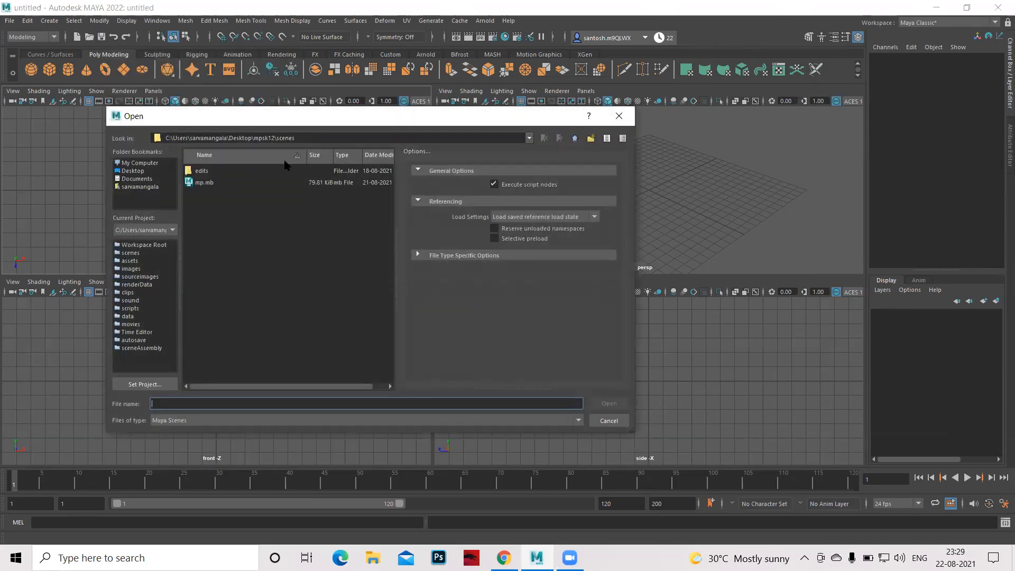
click(207, 182)
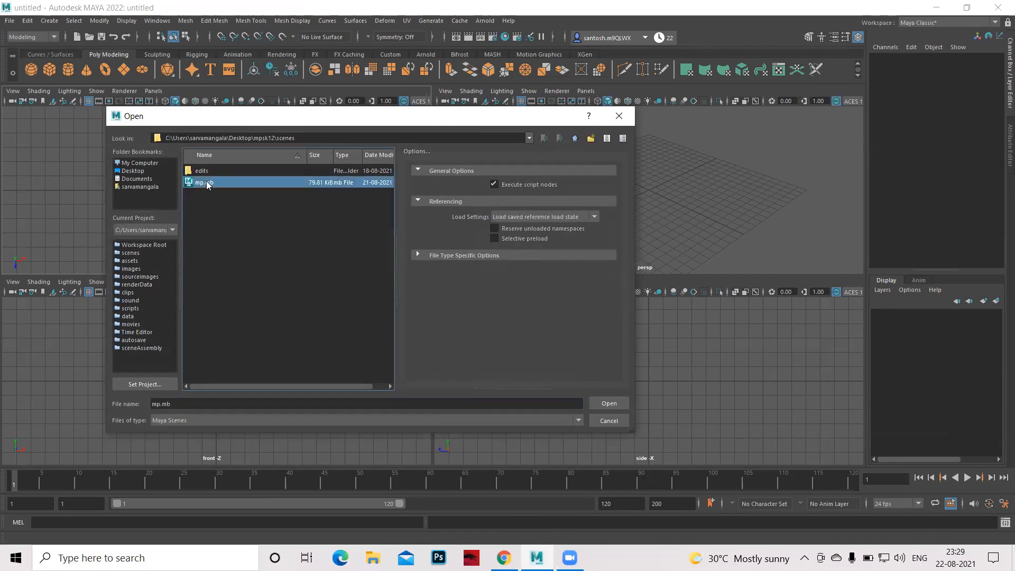
click(608, 403)
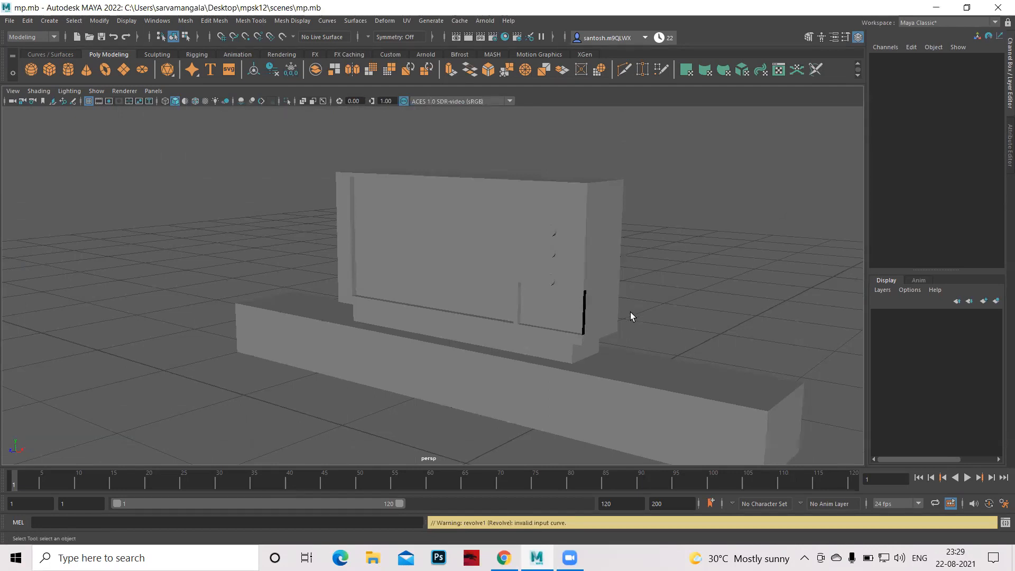
Examine the television model and its long base from several angles in the perspective view
scroll(489, 304, down, 4)
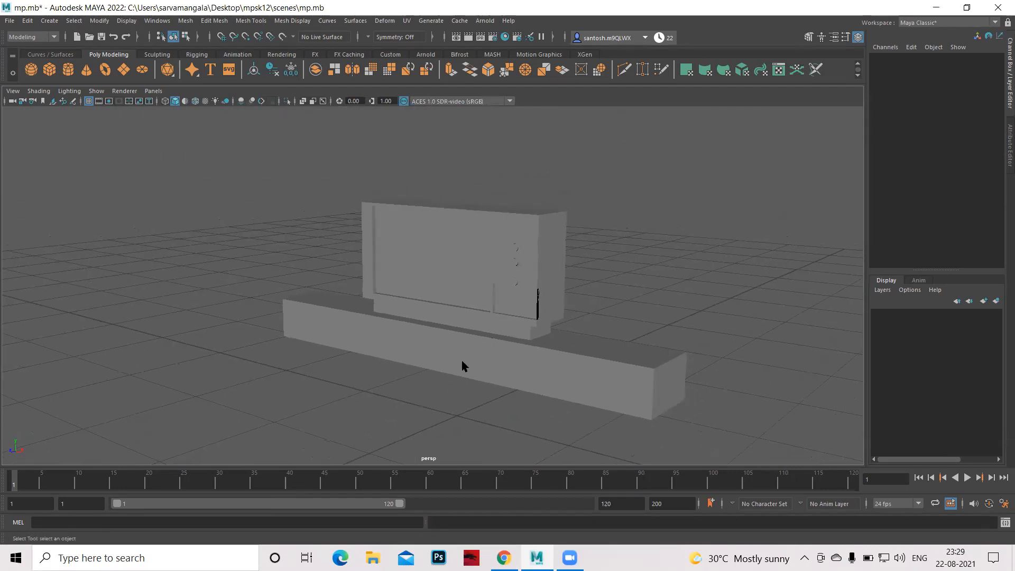
mouse_move(481, 367)
alt+mouse_down()
mouse_move(465, 358)
mouse_move(482, 369)
alt+mouse_up()
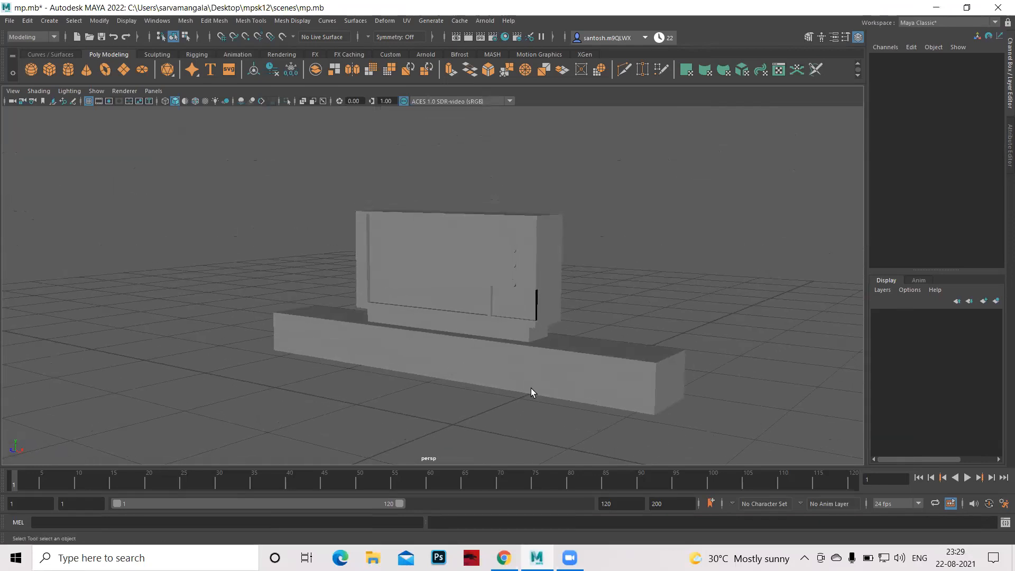
alt+middle_drag(530, 379, 521, 367)
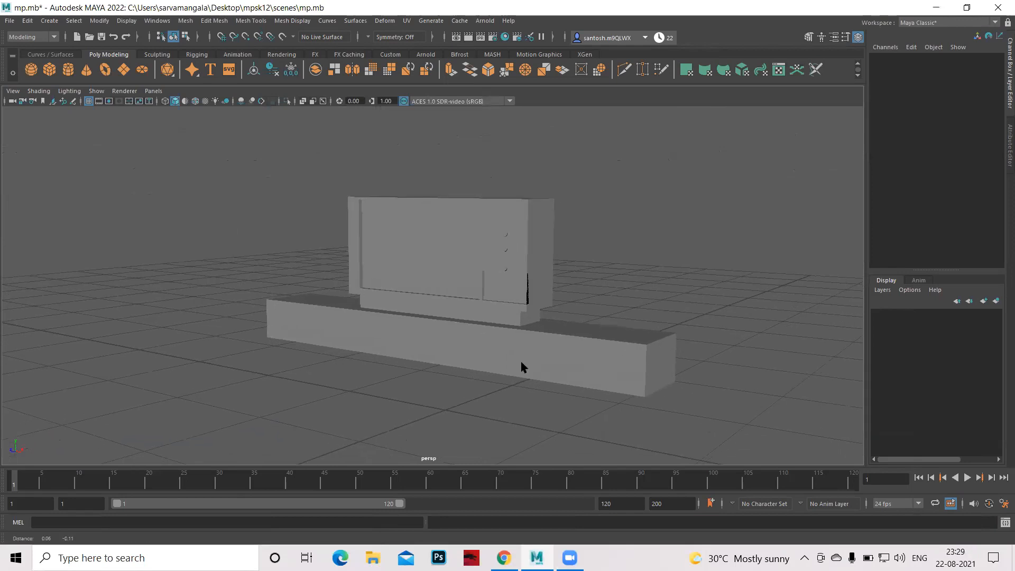
alt+drag(478, 364, 479, 365)
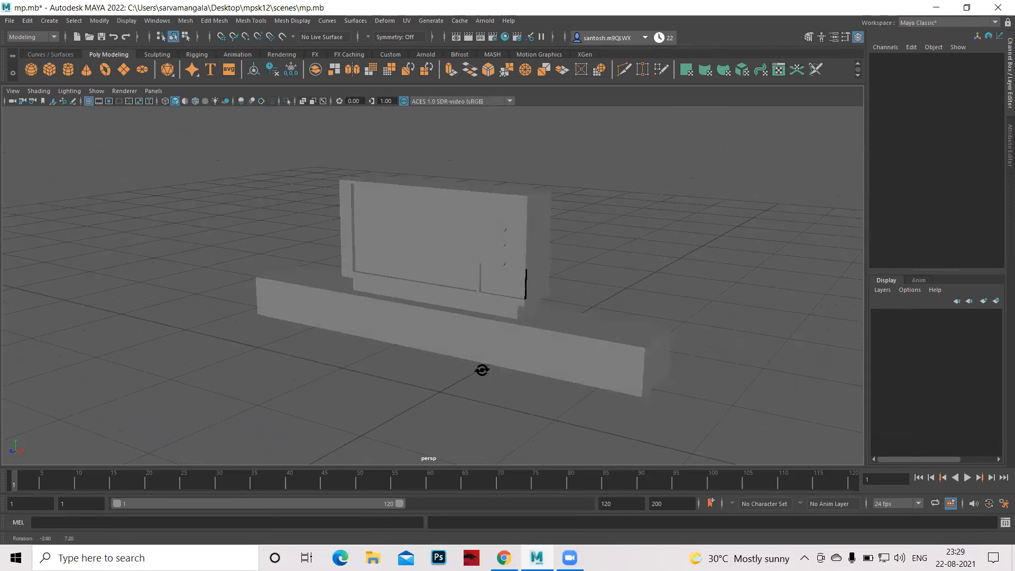
key(space)
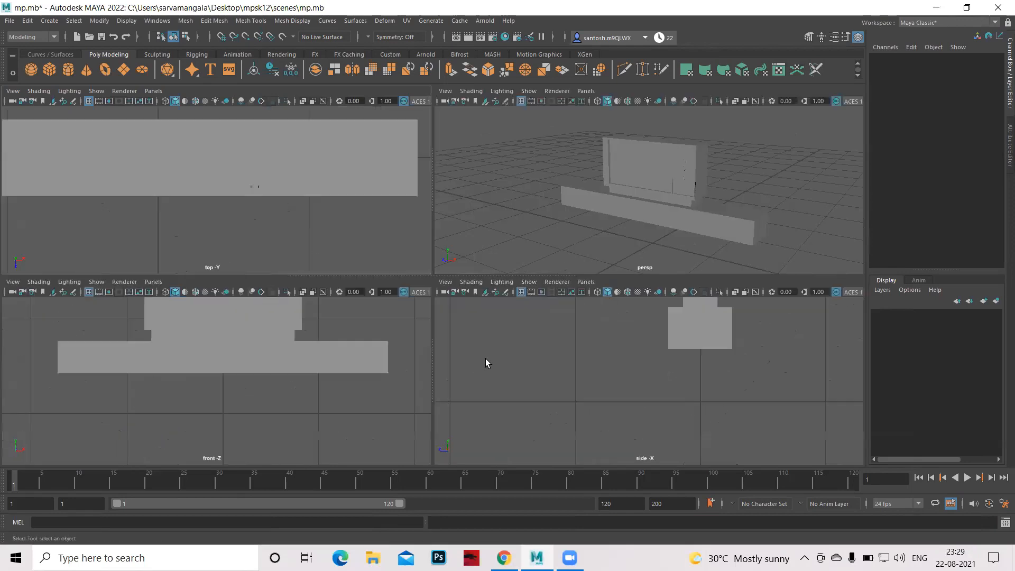
key(space)
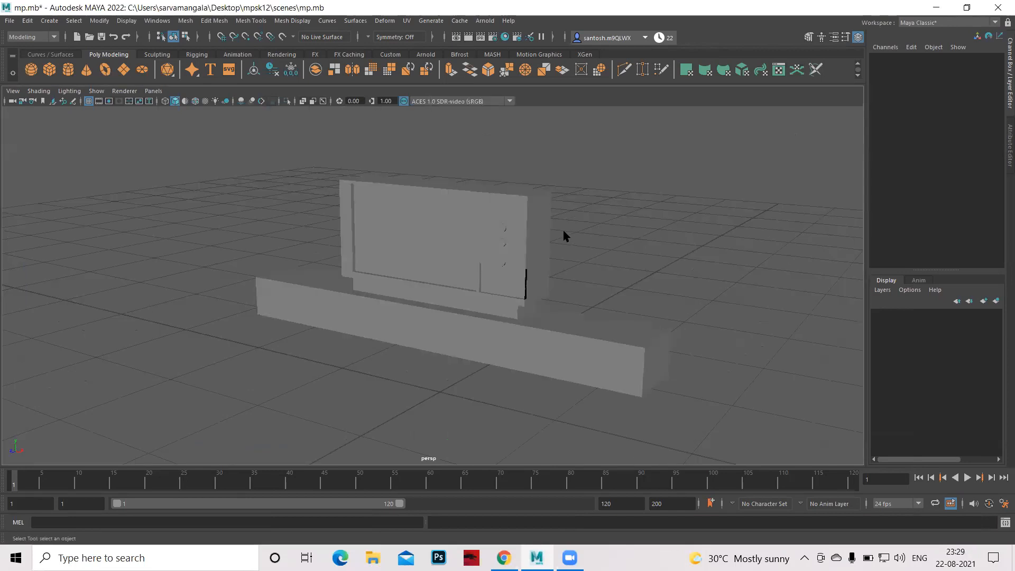
alt+drag(598, 317, 465, 240)
click(465, 240)
alt+drag(639, 326, 556, 386)
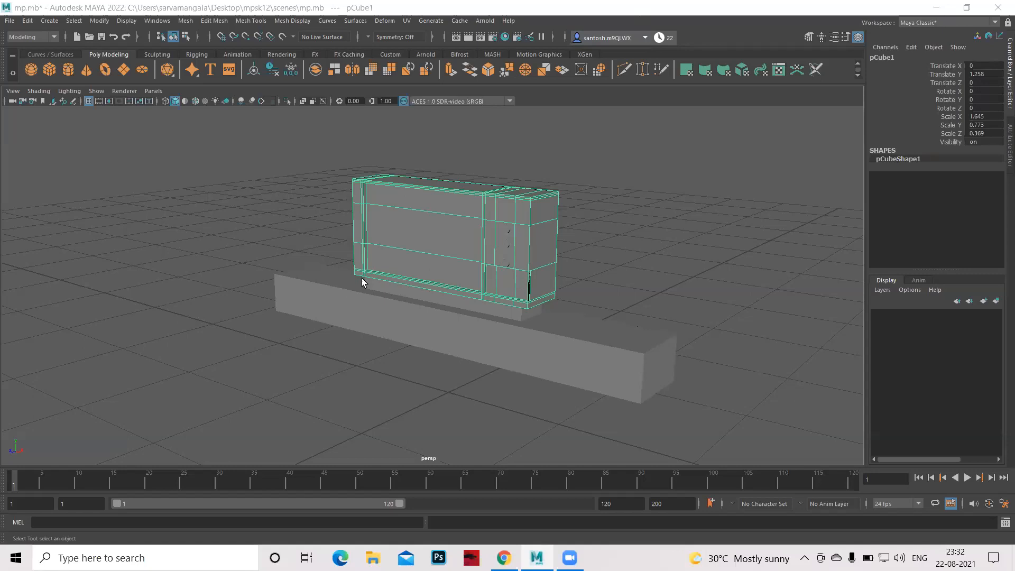
click(619, 295)
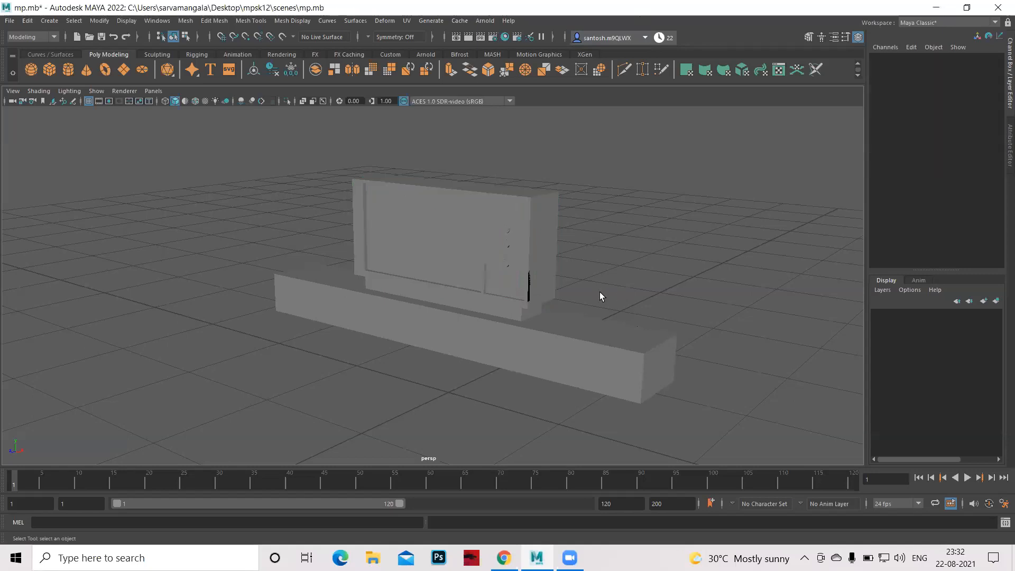
Select all the television and base objects in the top view, delete them and save the emptied mp.mb scene
key(space)
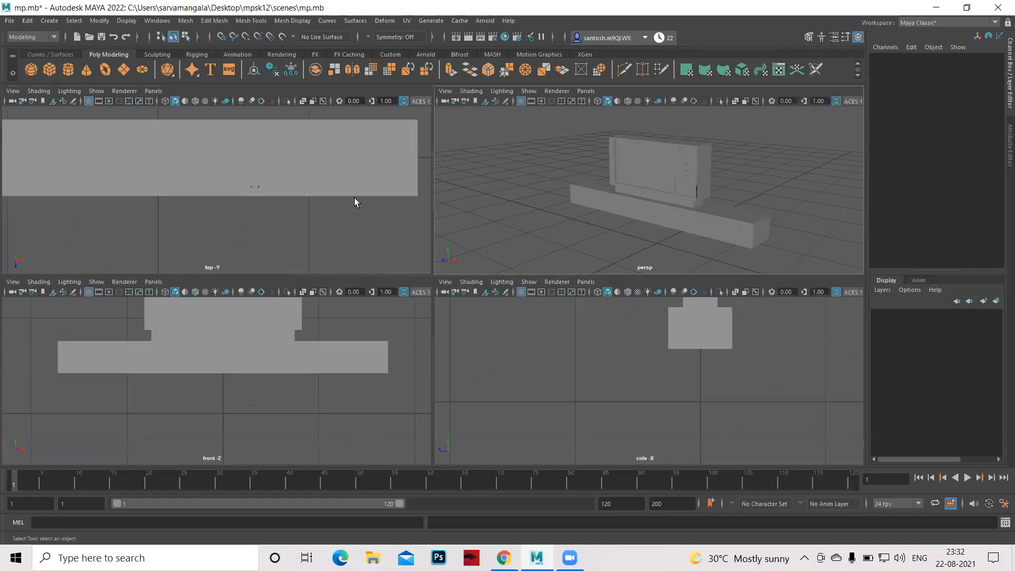
scroll(212, 214, down, 5)
scroll(213, 215, down, 1)
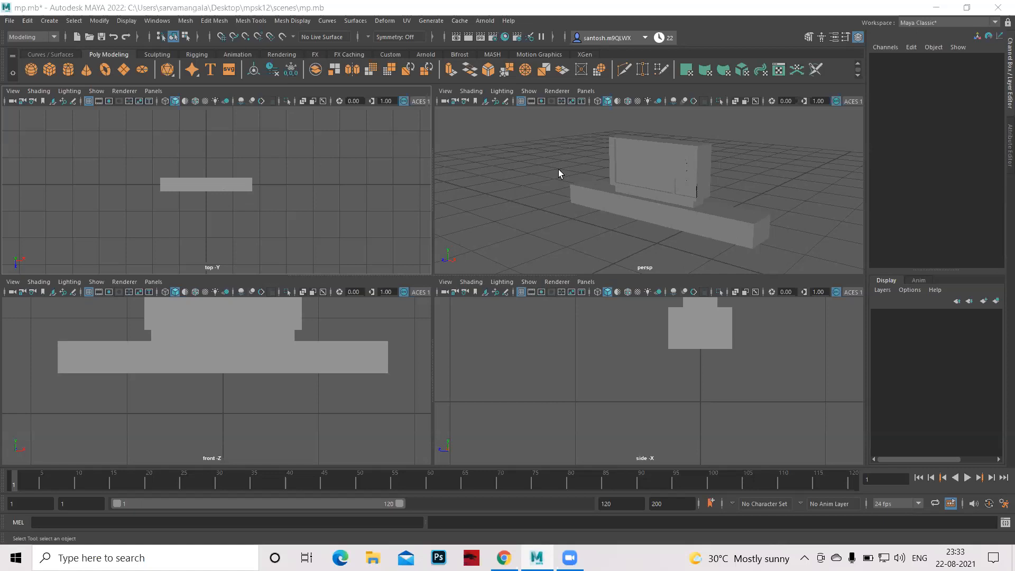
drag(111, 152, 283, 230)
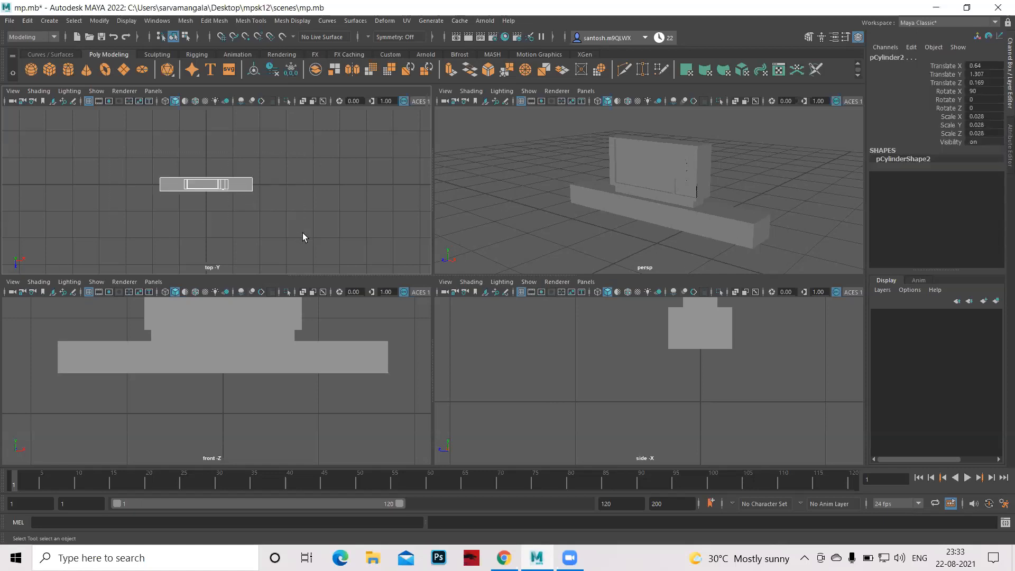
key(Delete)
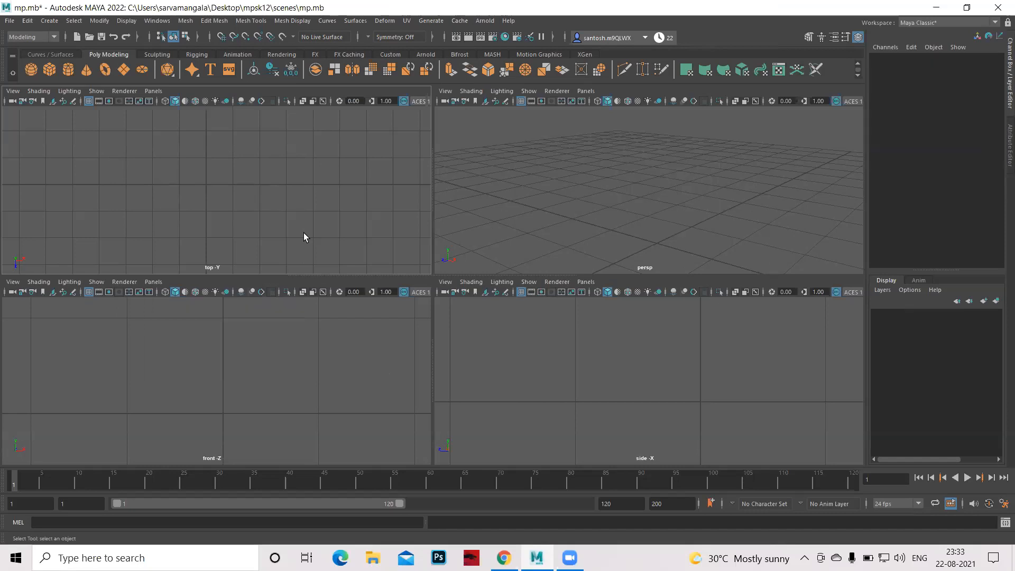
key(ctrl+s)
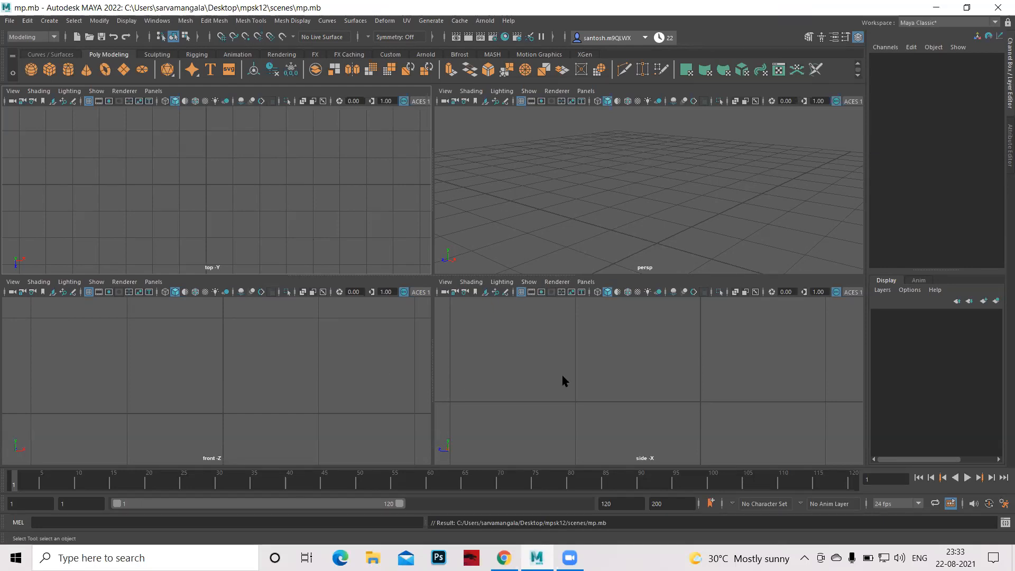
alt+right_drag(675, 389, 622, 383)
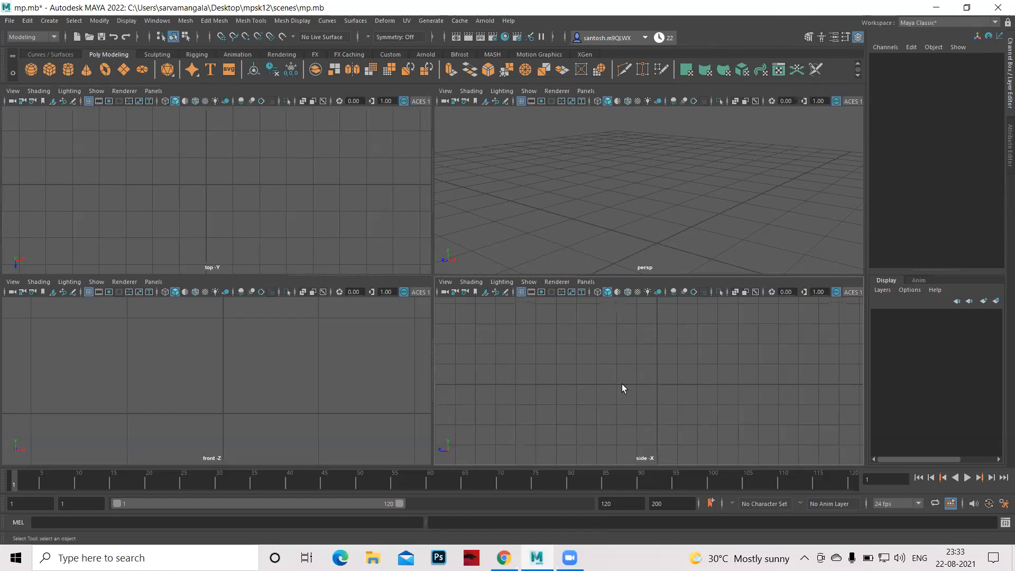
alt+right_drag(382, 391, 182, 358)
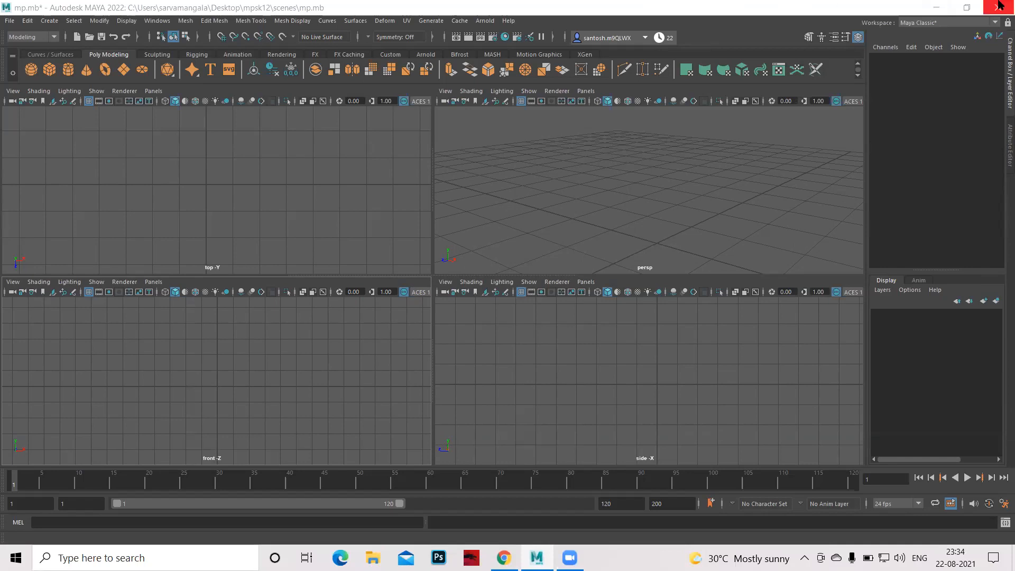
View the design-2d-and-3d-home-plan-in-autocad.jpg floor plan from the Desktop in Photos, close it and return to Maya
click(933, 8)
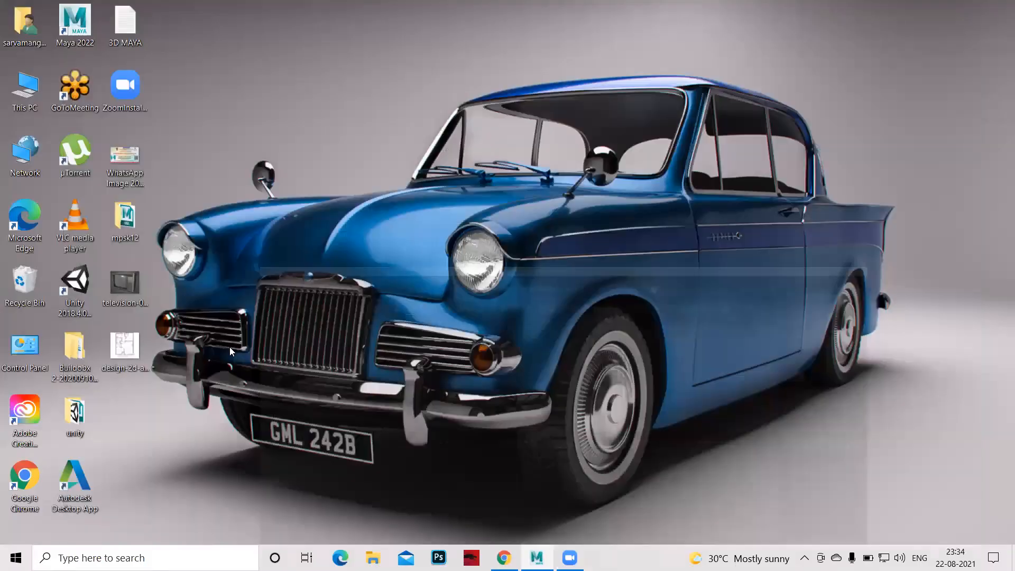
double_click(127, 343)
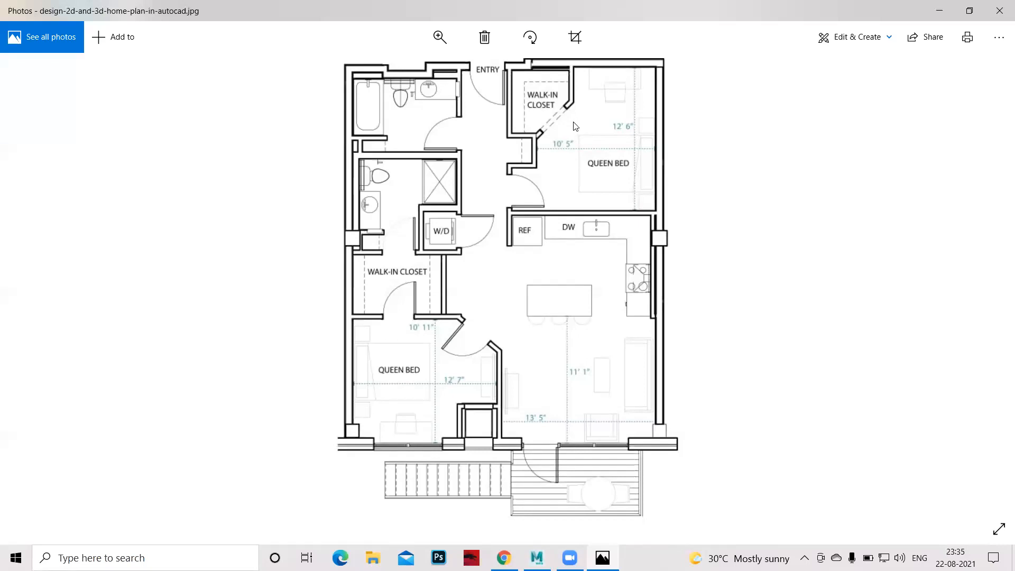
click(996, 11)
click(536, 557)
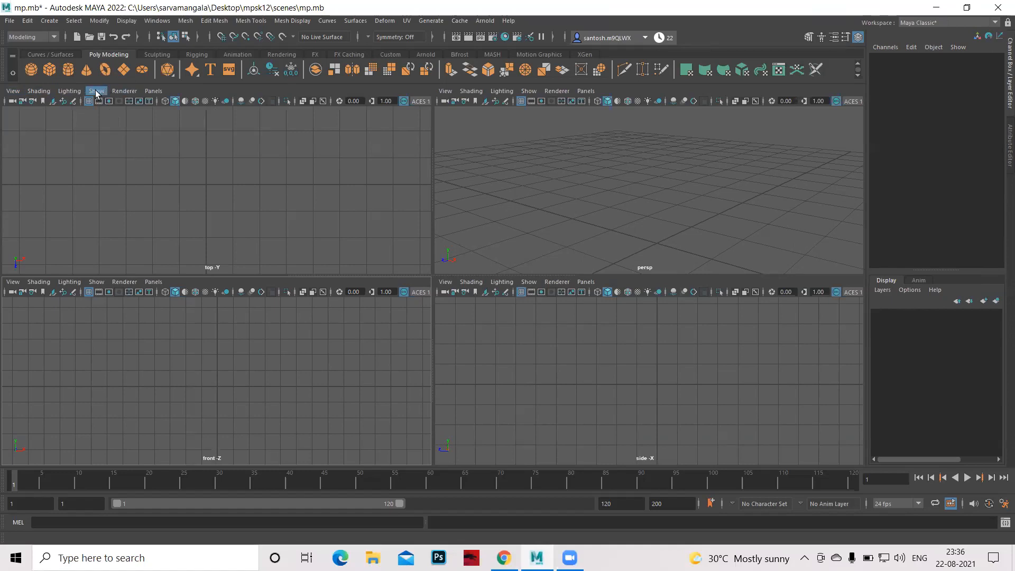
Import design-2d-and-3d-home-plan-in-autocad.jpg from the Desktop as an image plane in the top view and check it in perspective
click(12, 92)
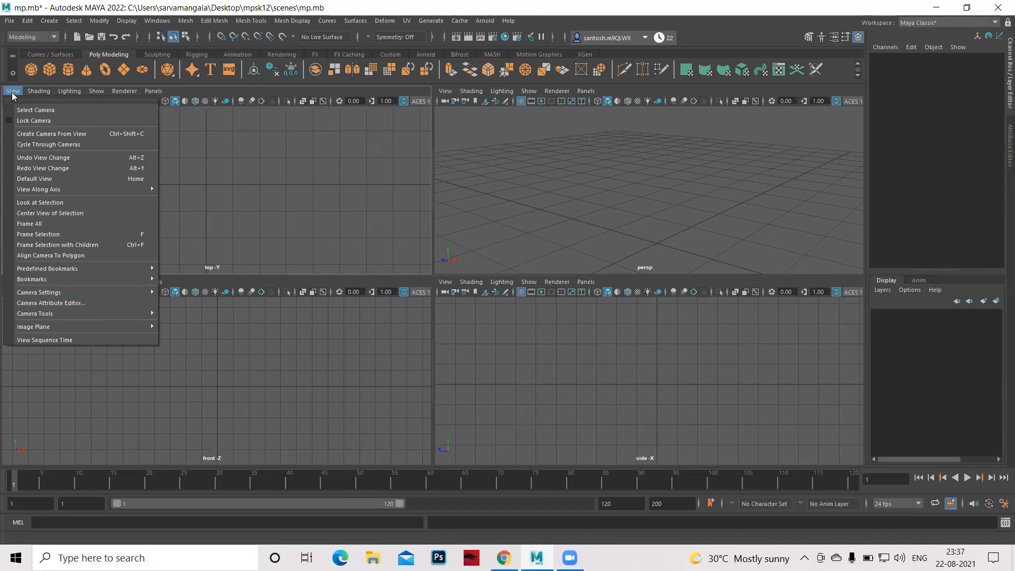
mouse_move(44, 326)
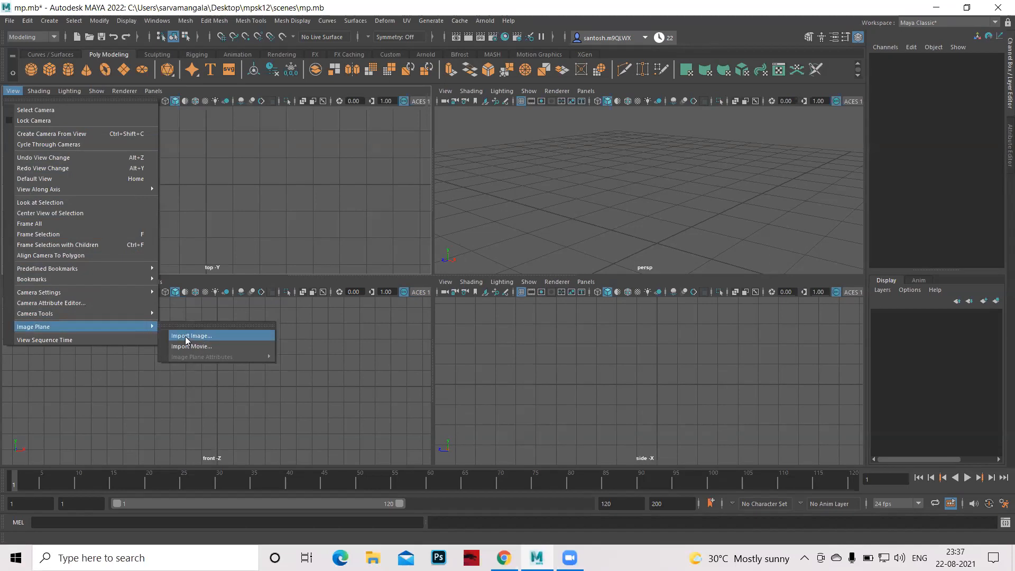
click(186, 336)
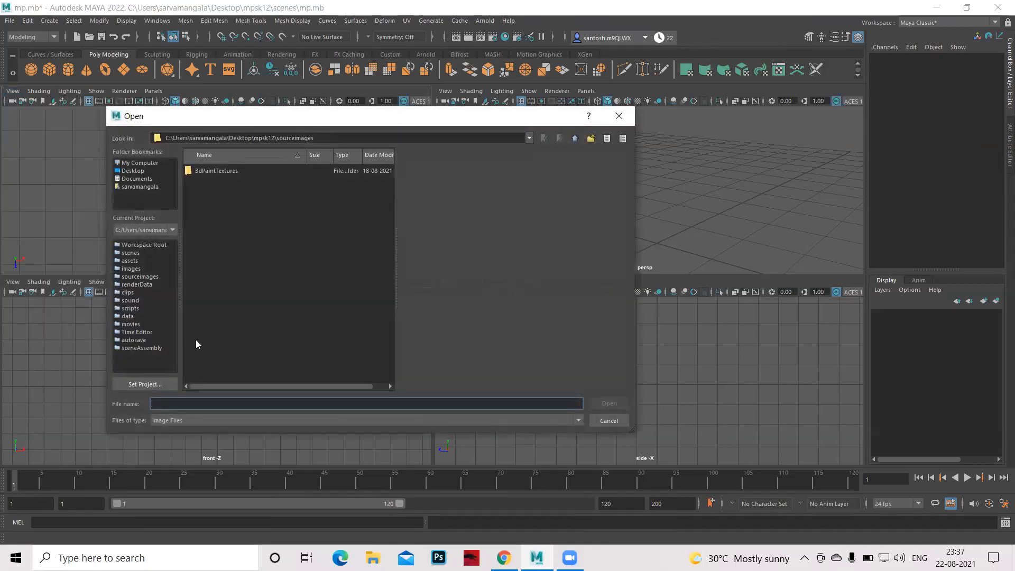
click(131, 171)
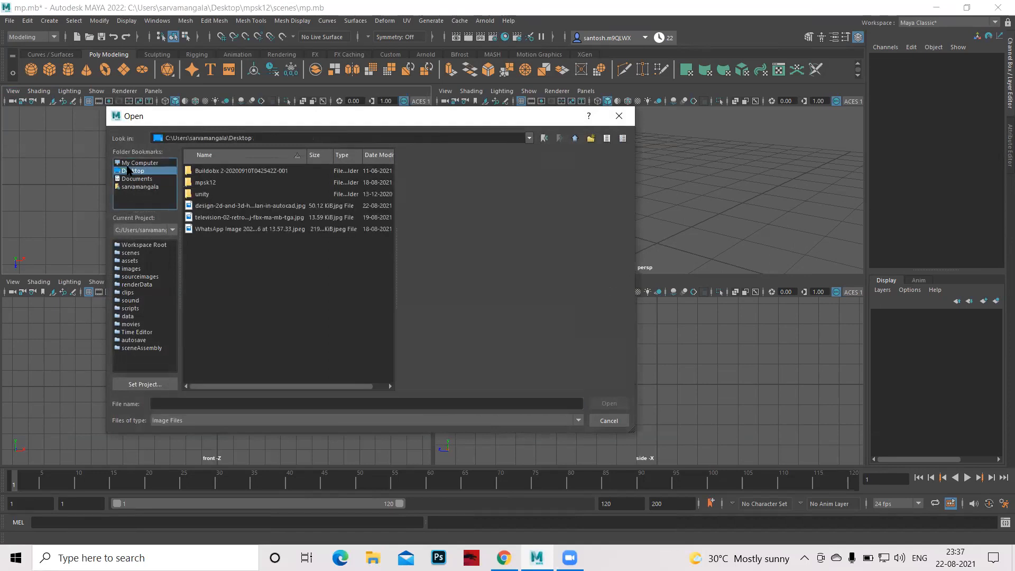
click(223, 207)
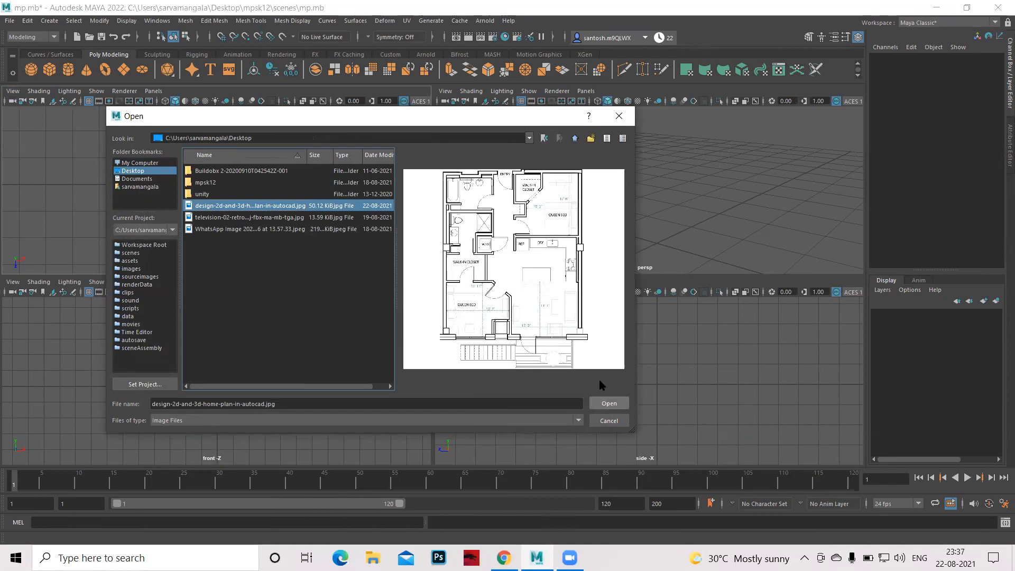
click(609, 403)
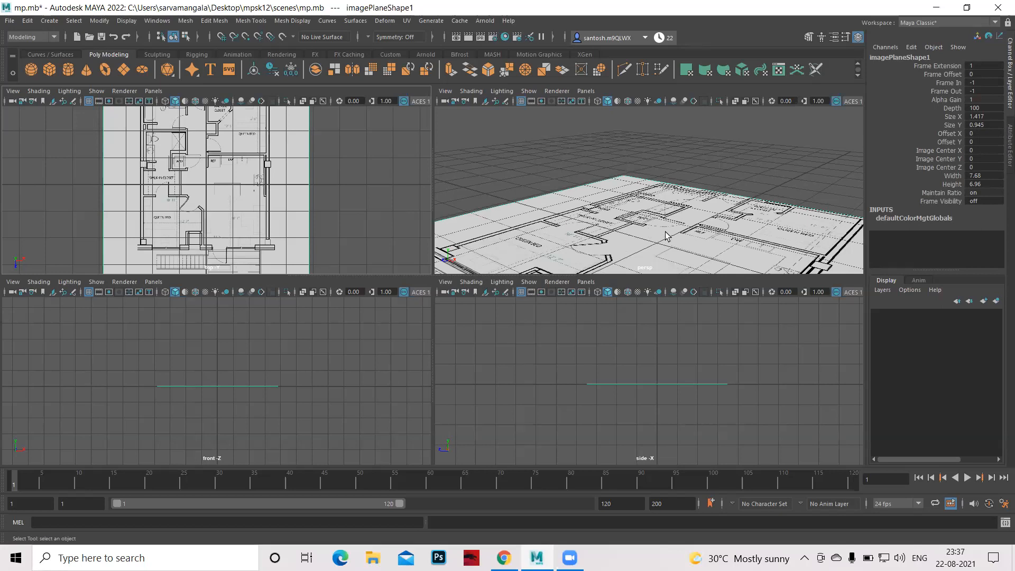
key(space)
scroll(408, 289, down, 7)
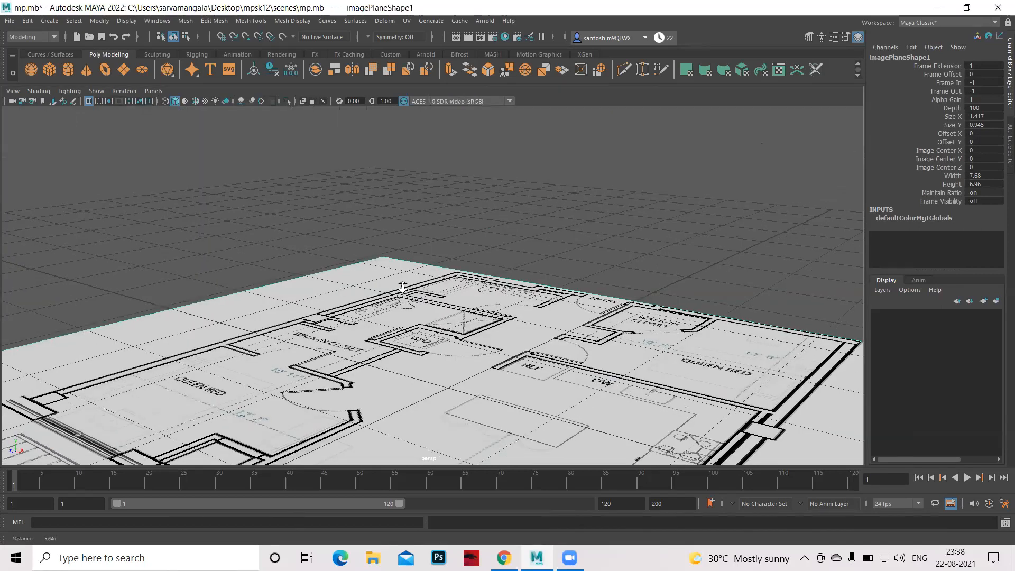
alt+drag(495, 344, 438, 377)
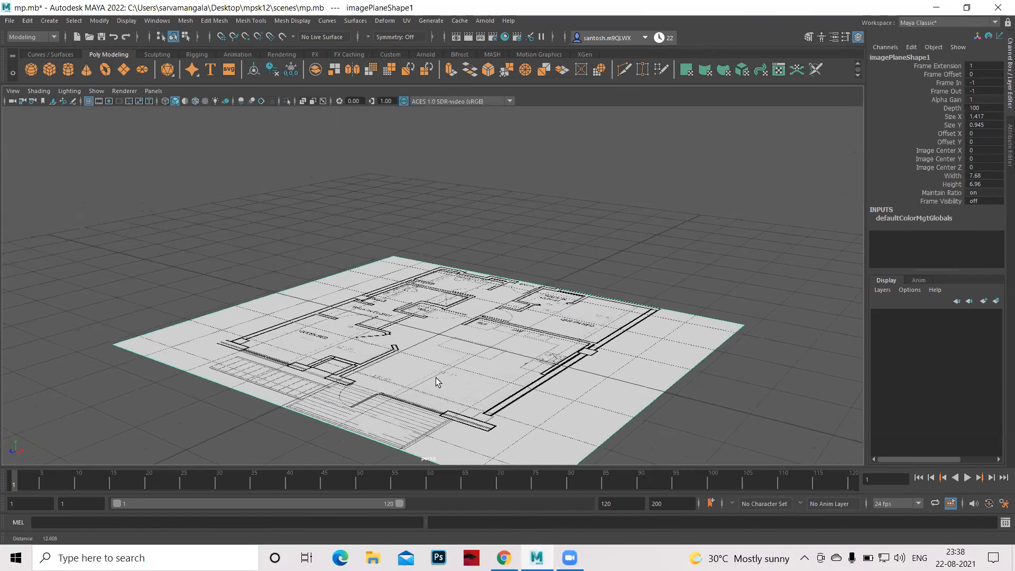
scroll(438, 378, up, 5)
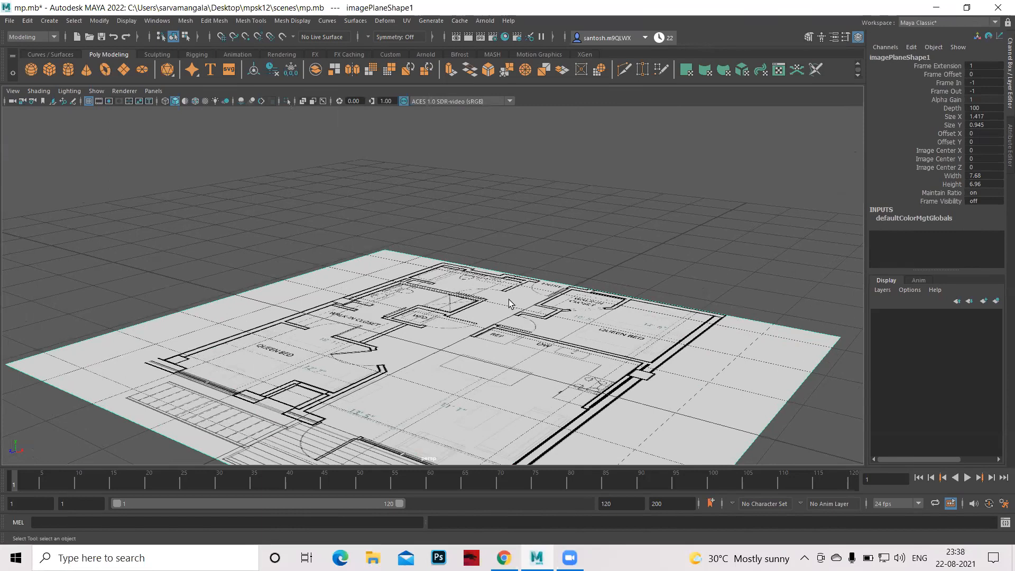
Create a polygon cube over the floor plan in the maximised top view
key(space)
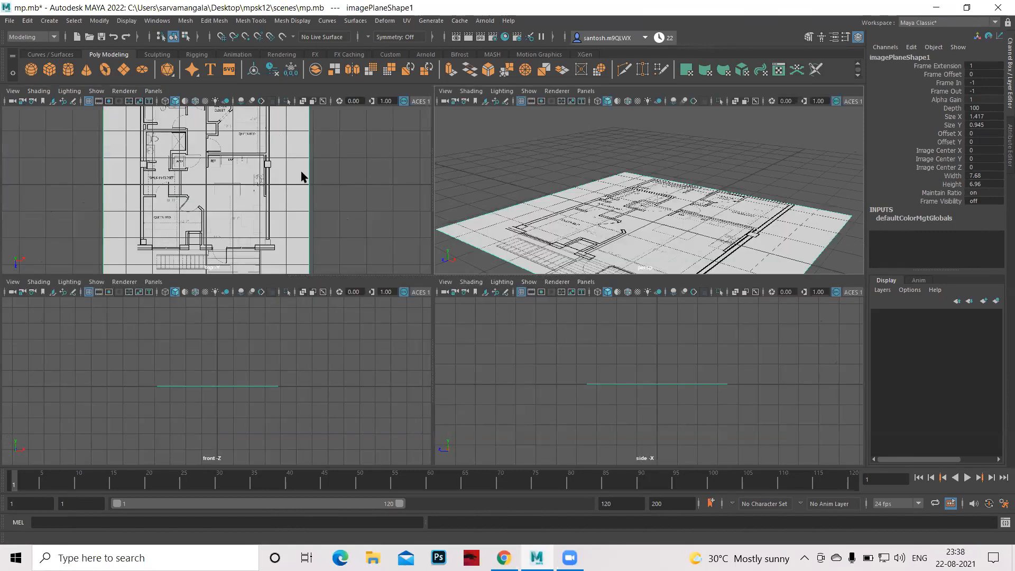
key(space)
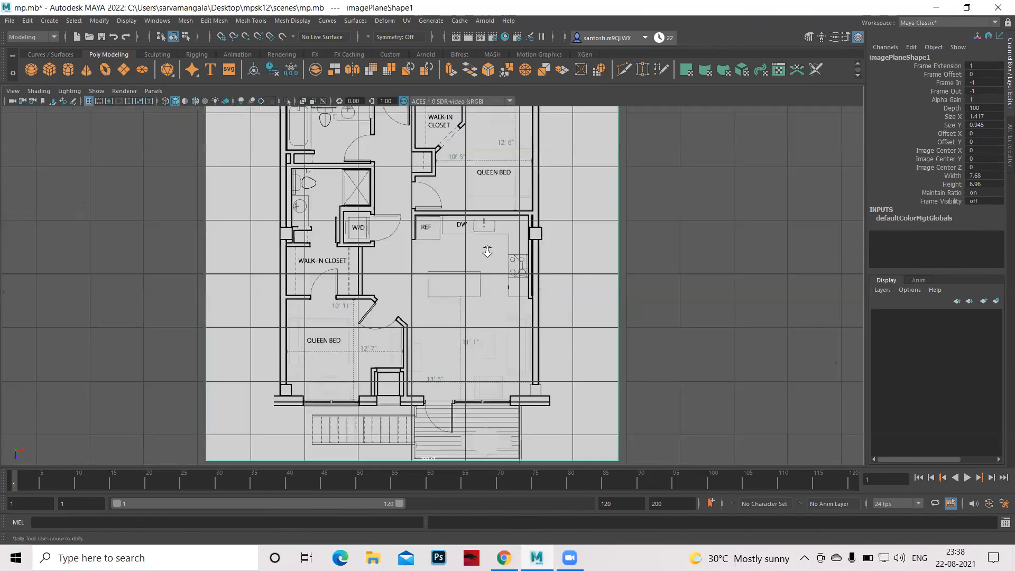
scroll(491, 261, down, 3)
scroll(491, 260, up, 3)
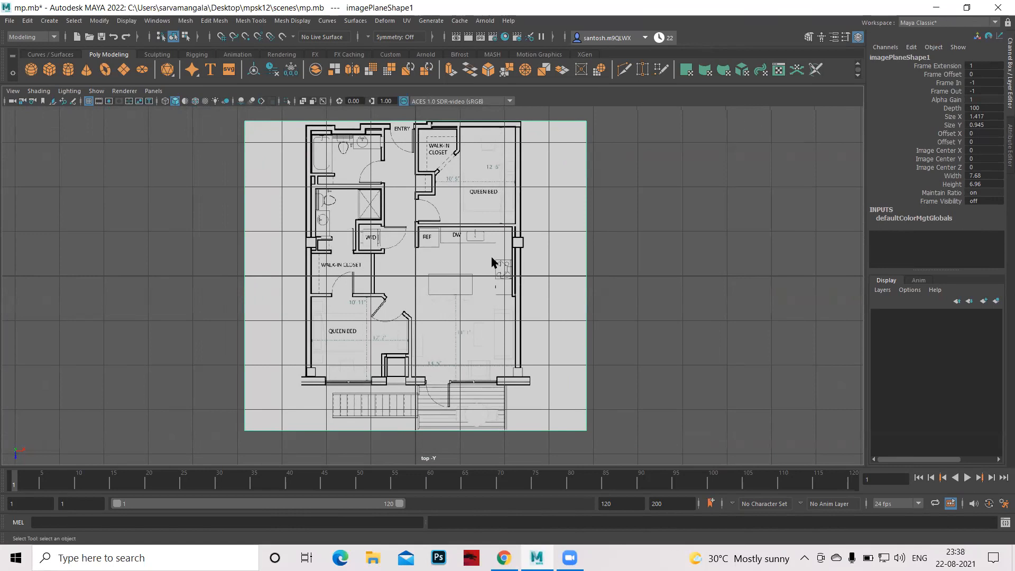
alt+middle_drag(596, 249, 595, 270)
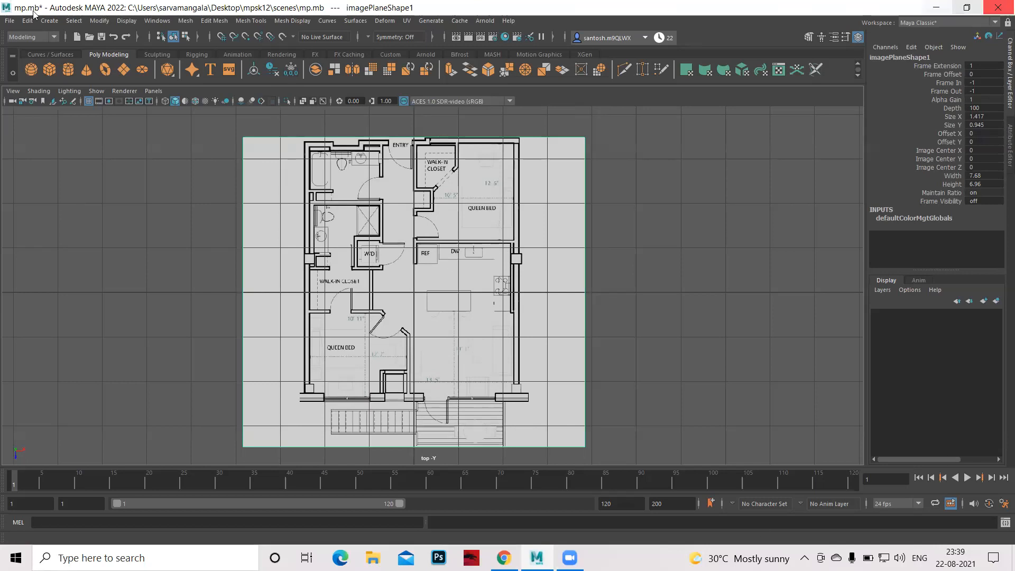
click(49, 67)
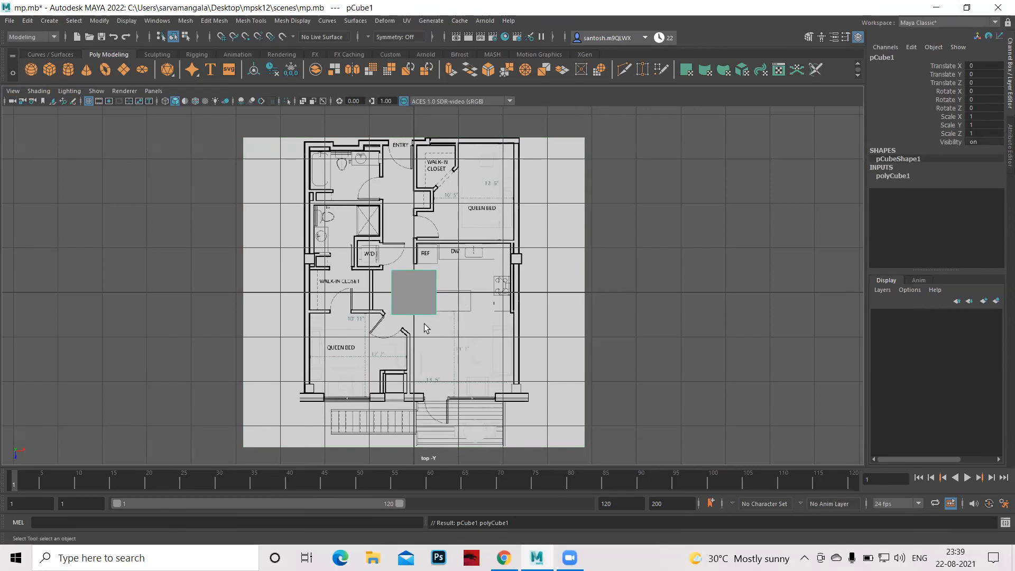
Raise the cube to about 0.482 in Y in the side view so its base rests on the grid line
key(space)
key(space)
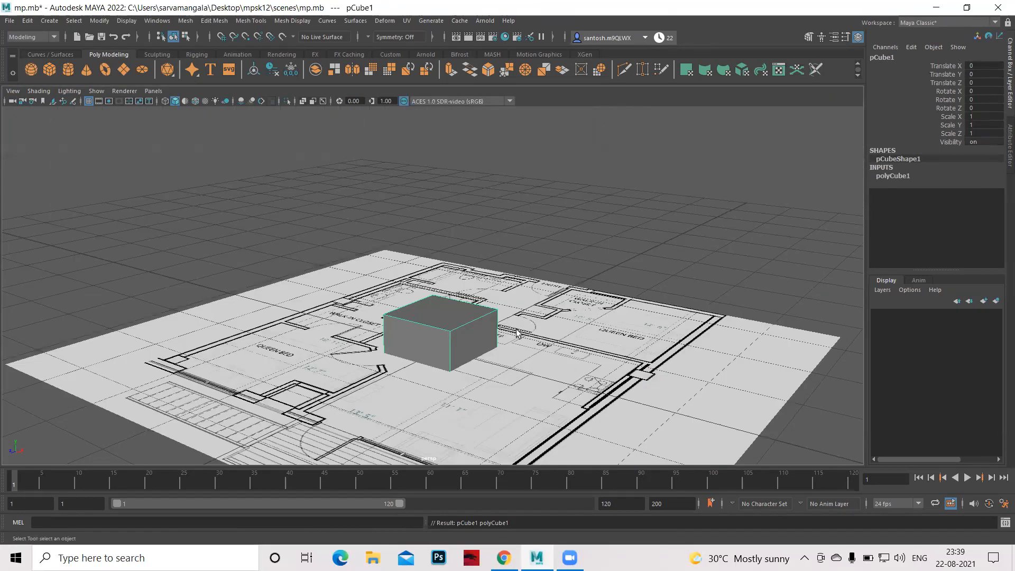
key(space)
key(space)
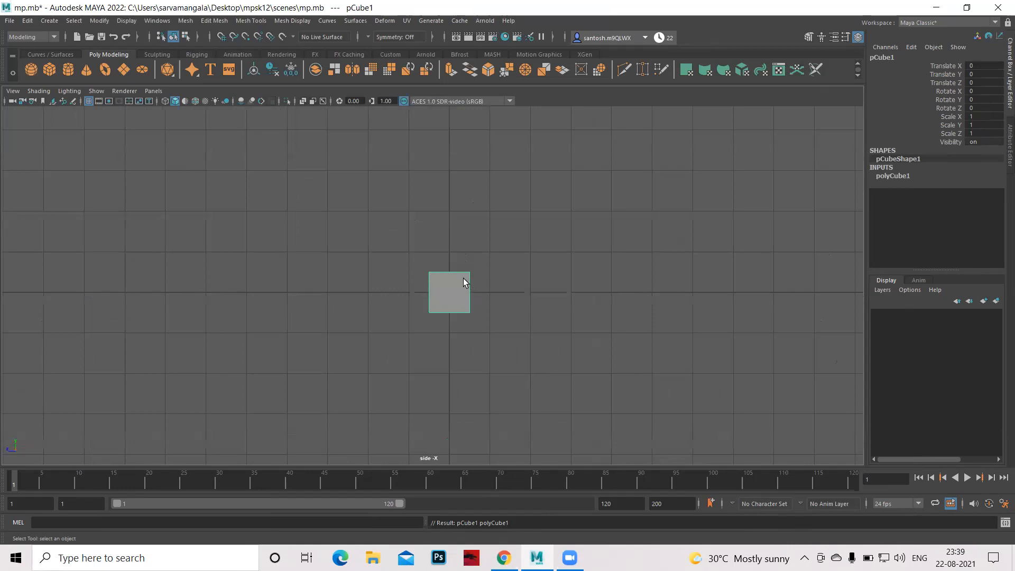
drag(357, 245, 551, 355)
key(w)
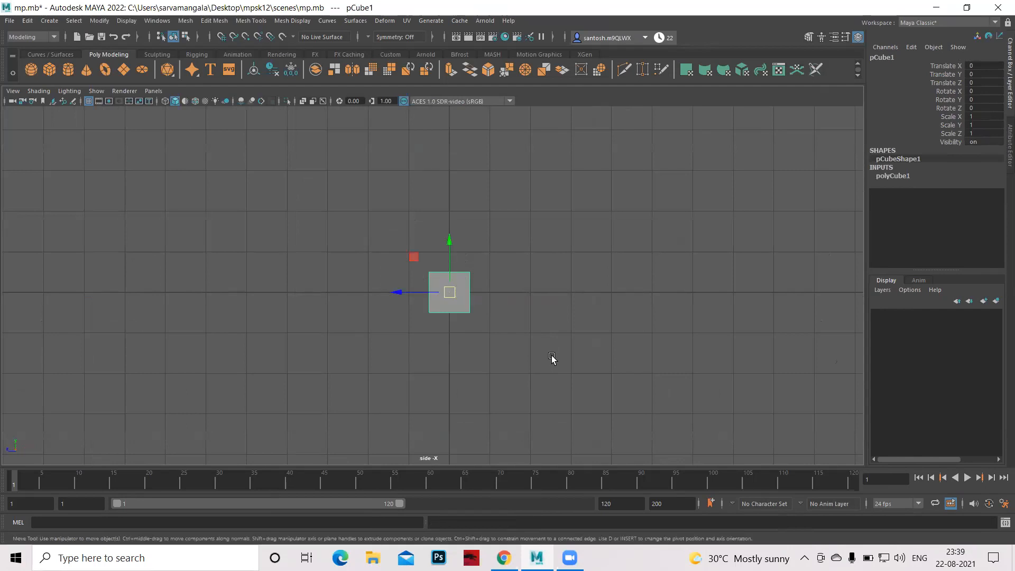
mouse_move(450, 239)
mouse_down()
mouse_move(451, 207)
mouse_move(452, 223)
mouse_up()
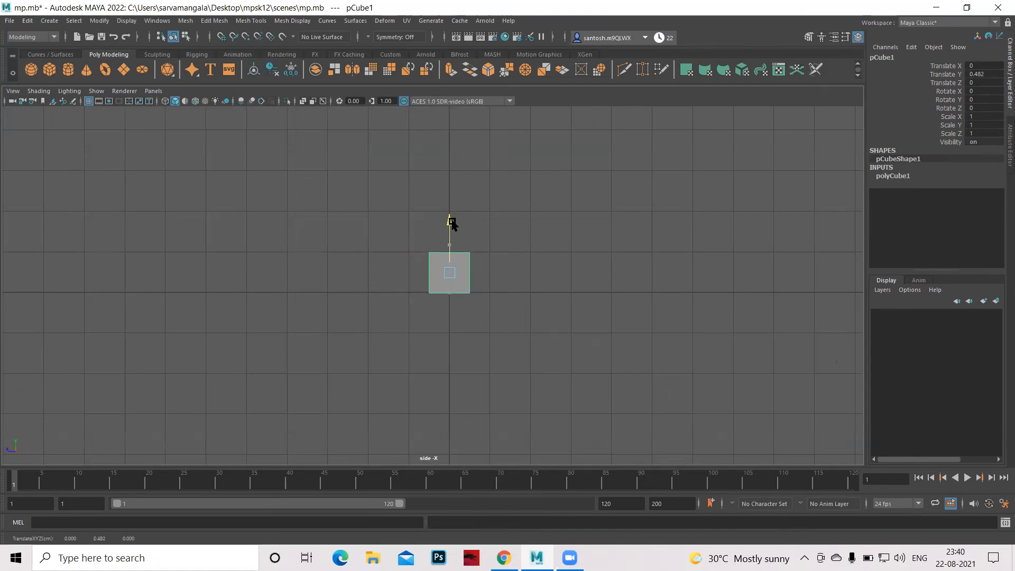
key(space)
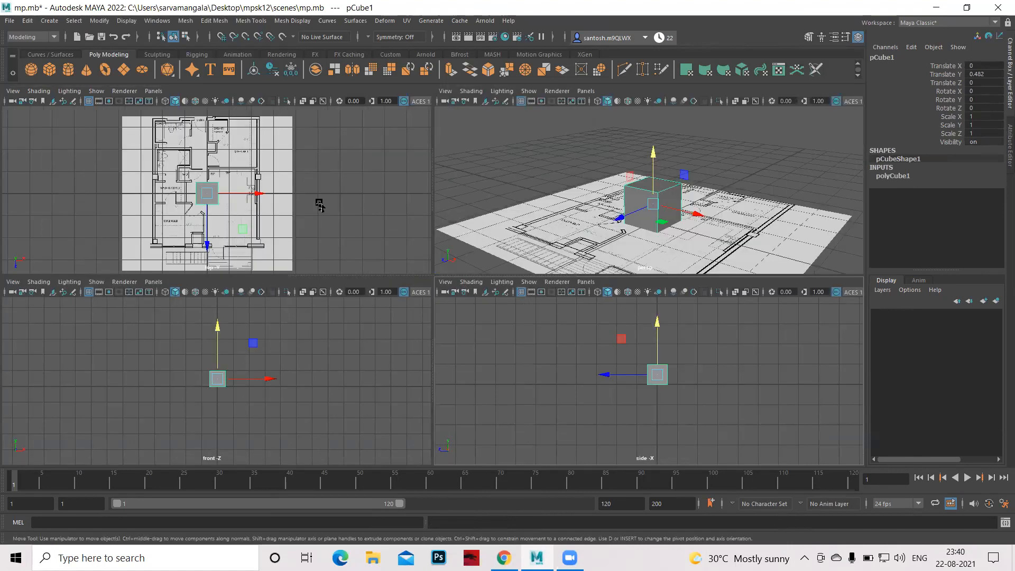
Scale the cube uniformly to about 4.895 in the top view to span the plan's width and check it in perspective
key(space)
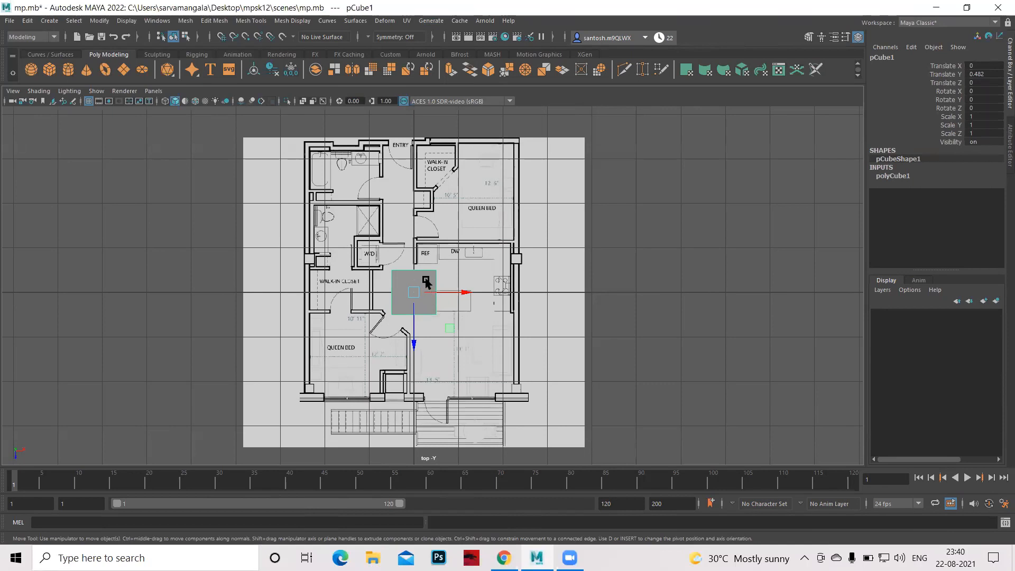
key(r)
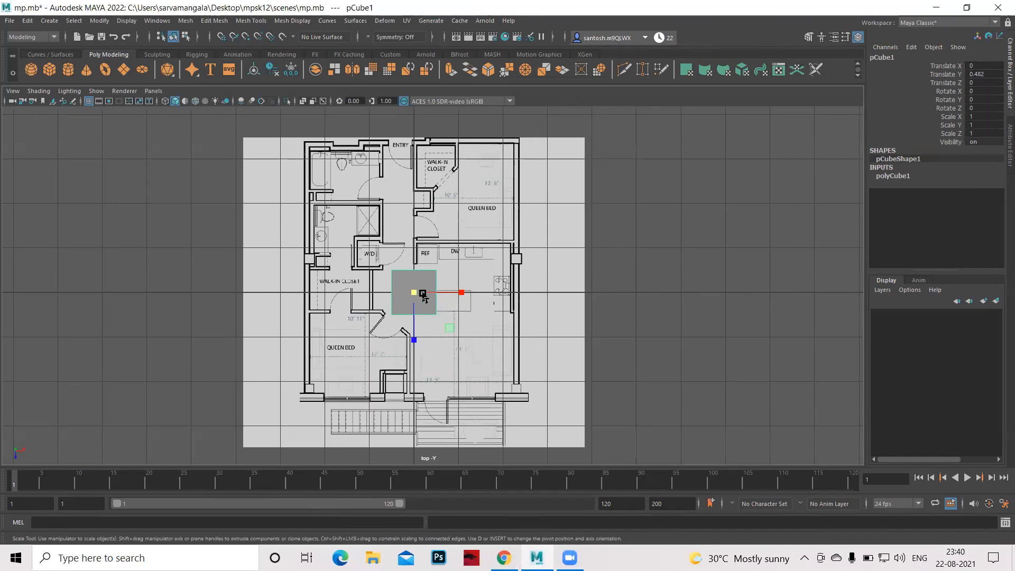
middle_drag(415, 296, 566, 398)
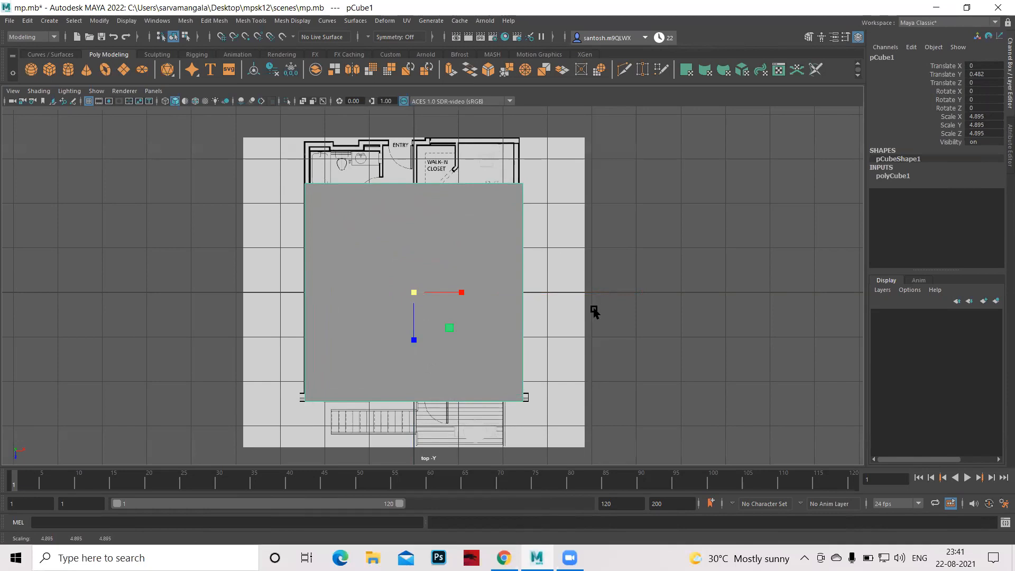
key(space)
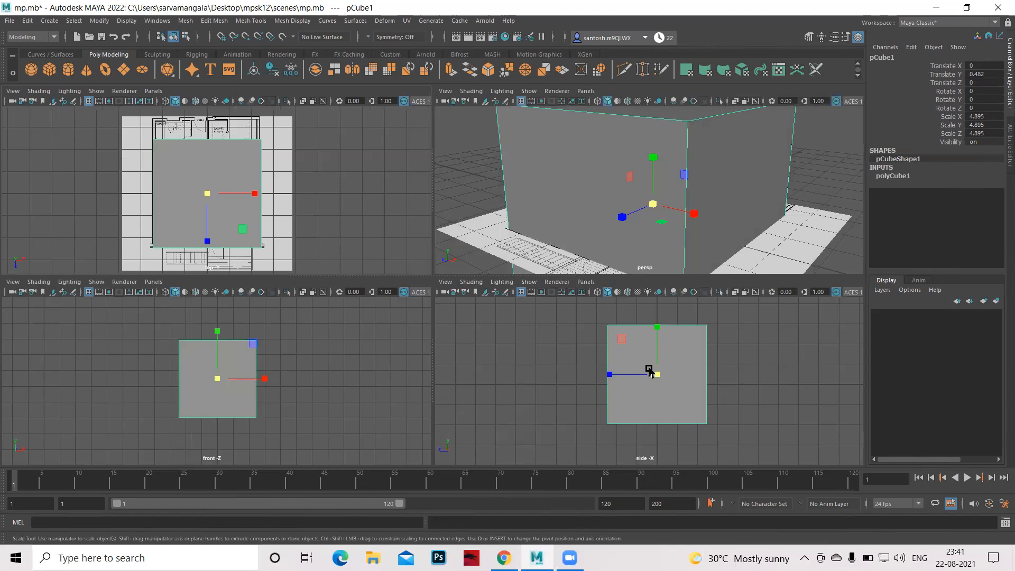
key(space)
key(space)
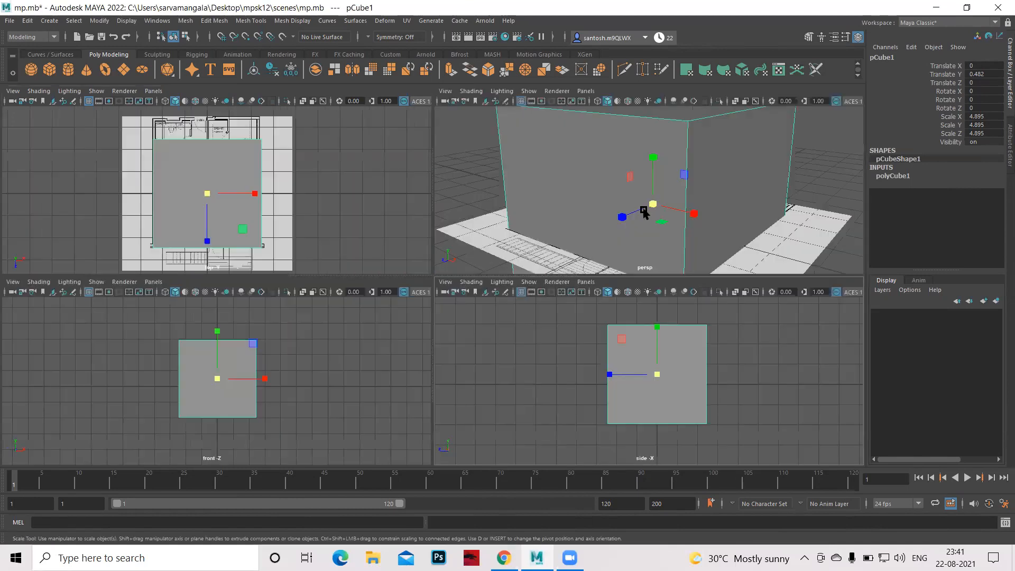
key(space)
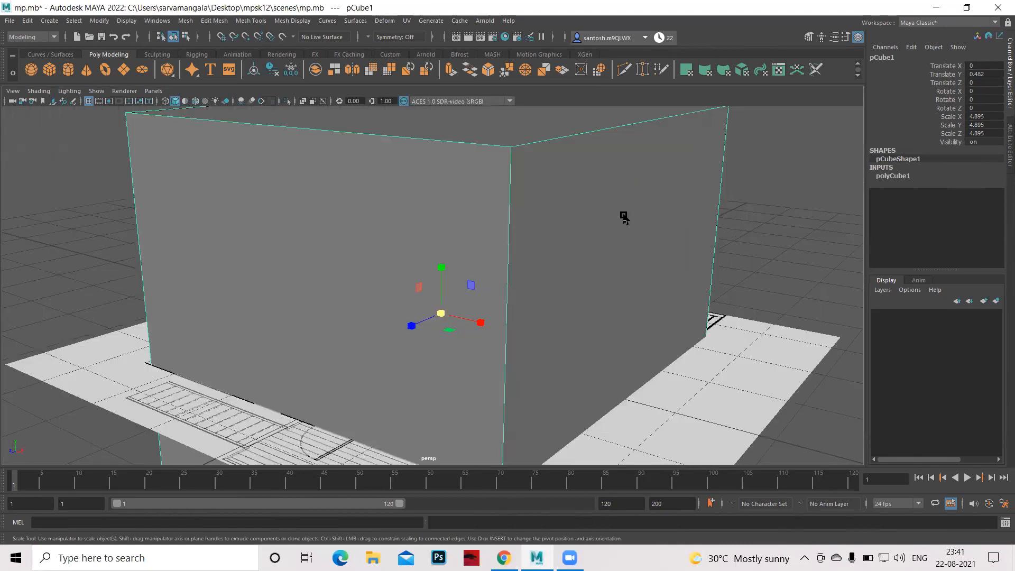
scroll(596, 351, down, 8)
key(alt)
alt+middle_drag(637, 410, 472, 389)
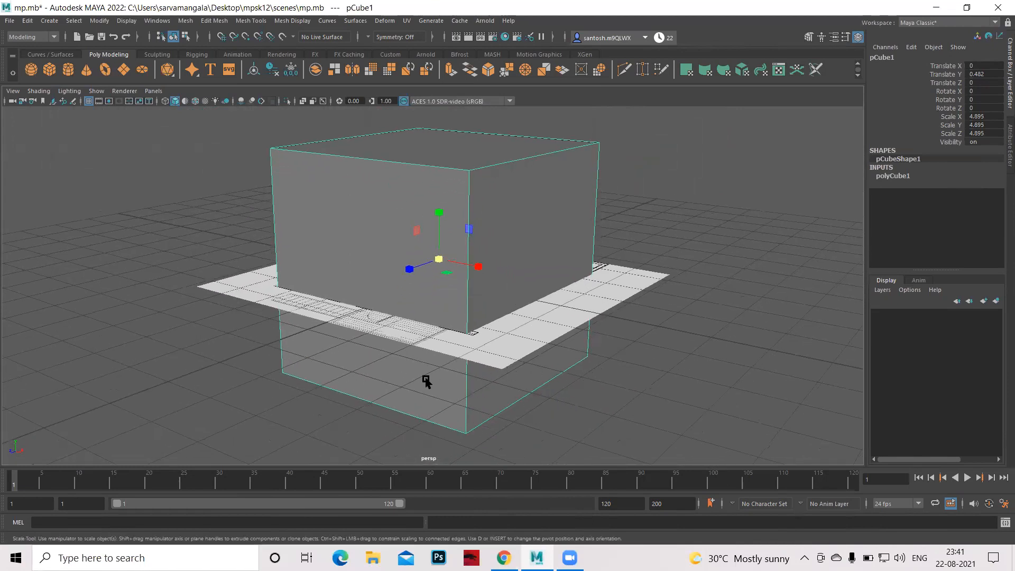
Move the enlarged cube up to about 2.385 in Y in the side view so it stands on the floor plan
key(space)
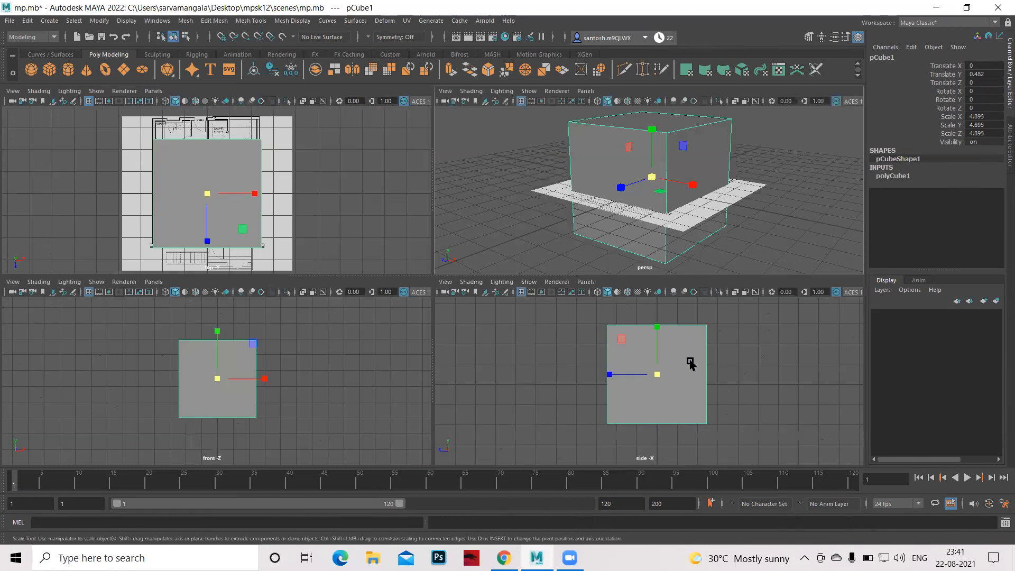
key(space)
key(w)
drag(451, 227, 441, 152)
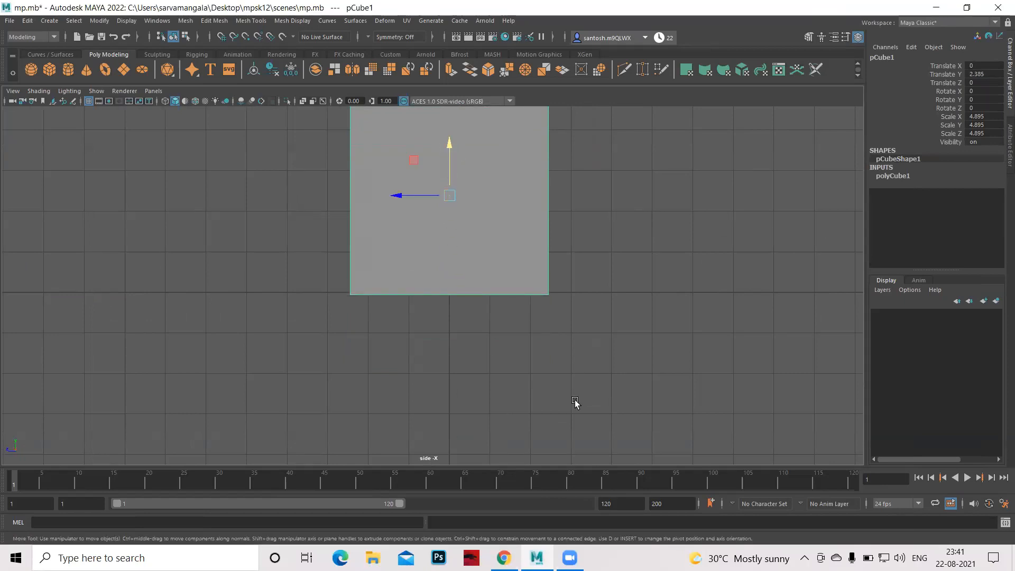
In the top view, scale the cube to about 4.84 in X and shift it to about -0.024 in X to fit the outer walls
key(space)
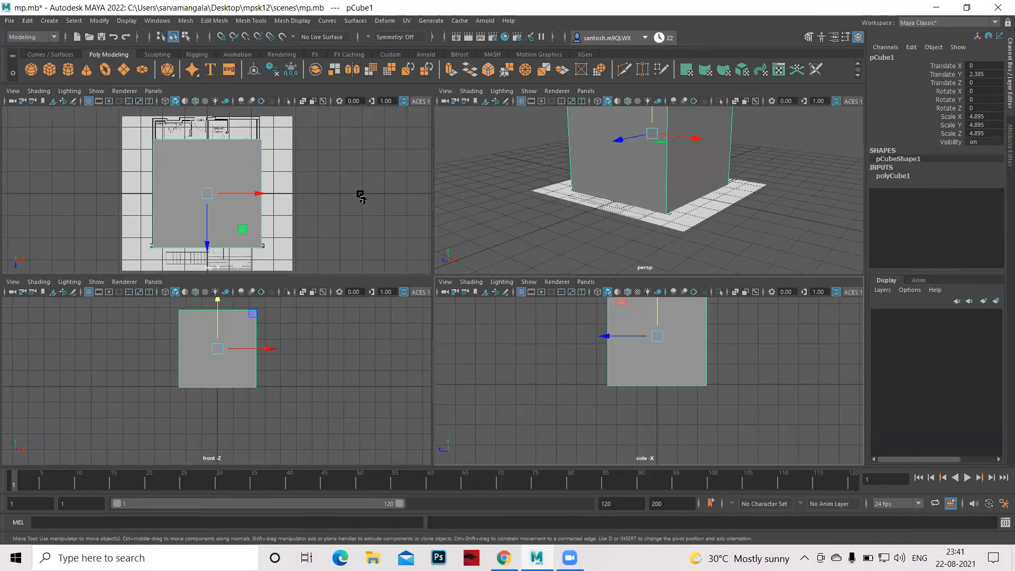
key(space)
key(r)
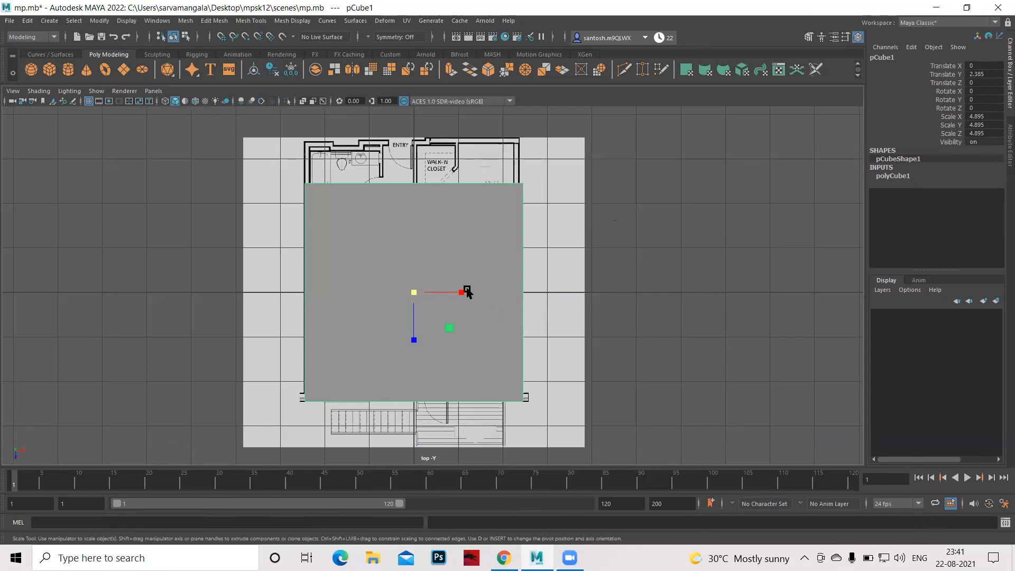
drag(460, 292, 465, 294)
key(w)
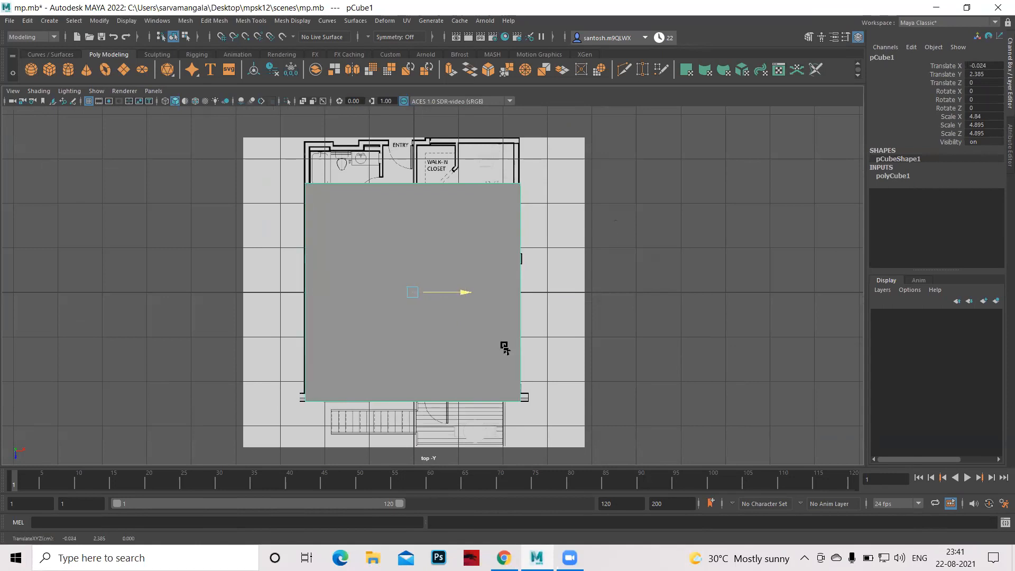
Scale the cube to about 6.2 in Z, shift it to about -0.249 in Z over the plan's length, and check it in perspective
key(r)
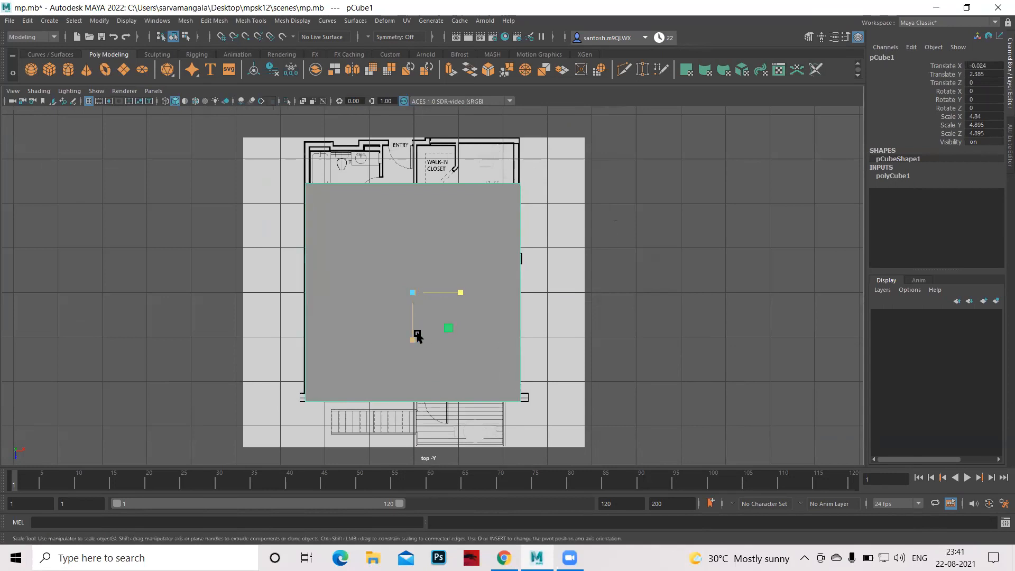
mouse_move(413, 340)
mouse_down()
mouse_move(416, 357)
mouse_move(414, 332)
mouse_move(414, 343)
mouse_up()
key(w)
key(space)
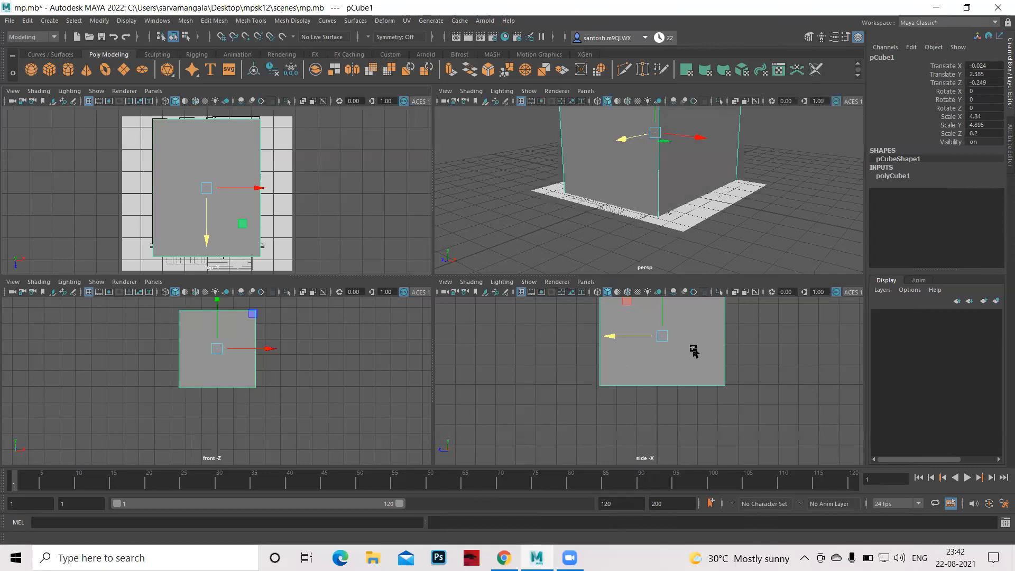
alt+right_drag(804, 382, 654, 388)
key(space)
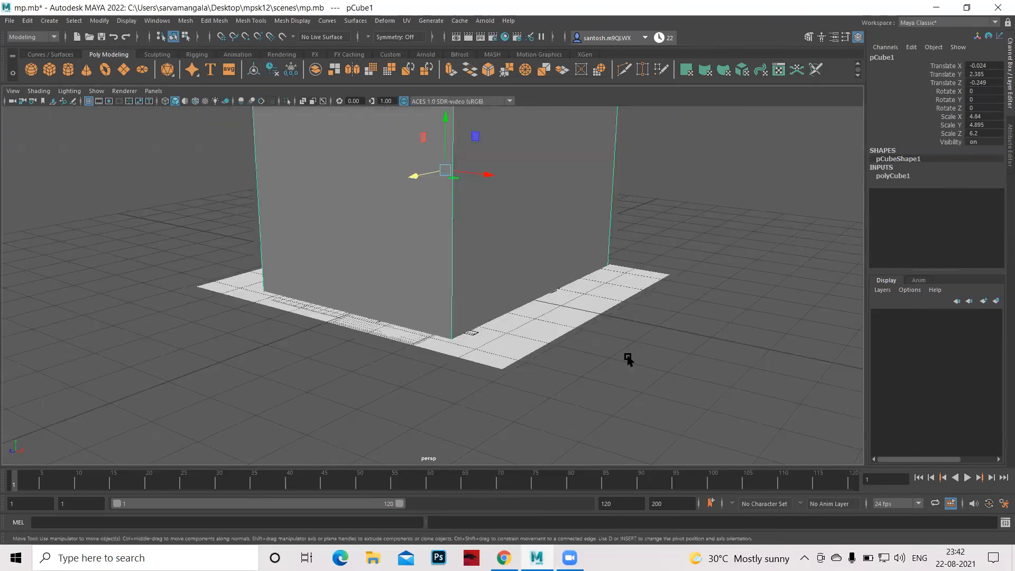
alt+middle_drag(744, 246, 748, 316)
mouse_move(704, 318)
alt+right_down()
mouse_move(723, 324)
mouse_move(689, 316)
alt+right_up()
alt+drag(689, 334, 646, 340)
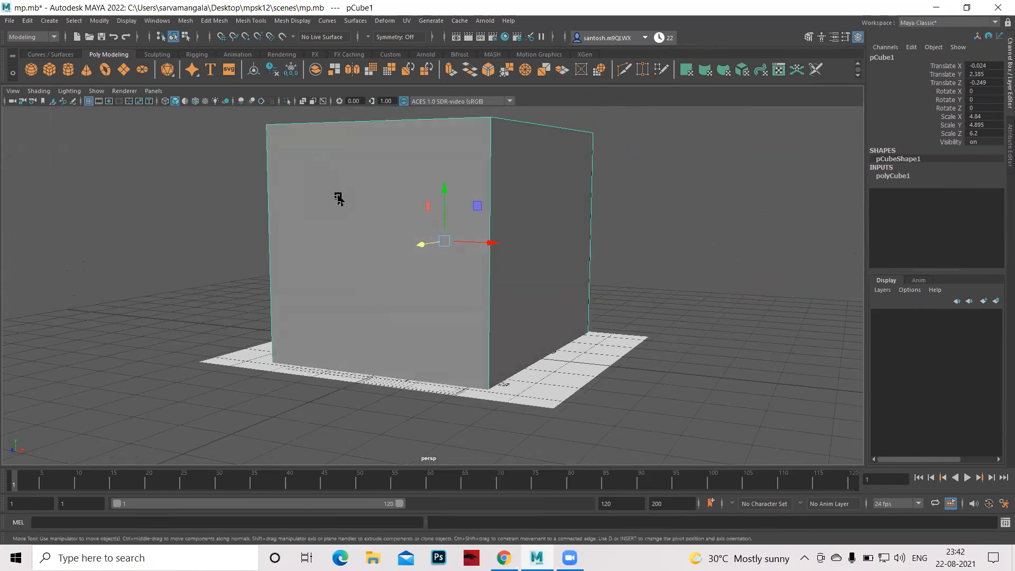
Expand the cube's polyCube1 input attributes to review its dimension and subdivision settings
key(space)
scroll(319, 191, down, 2)
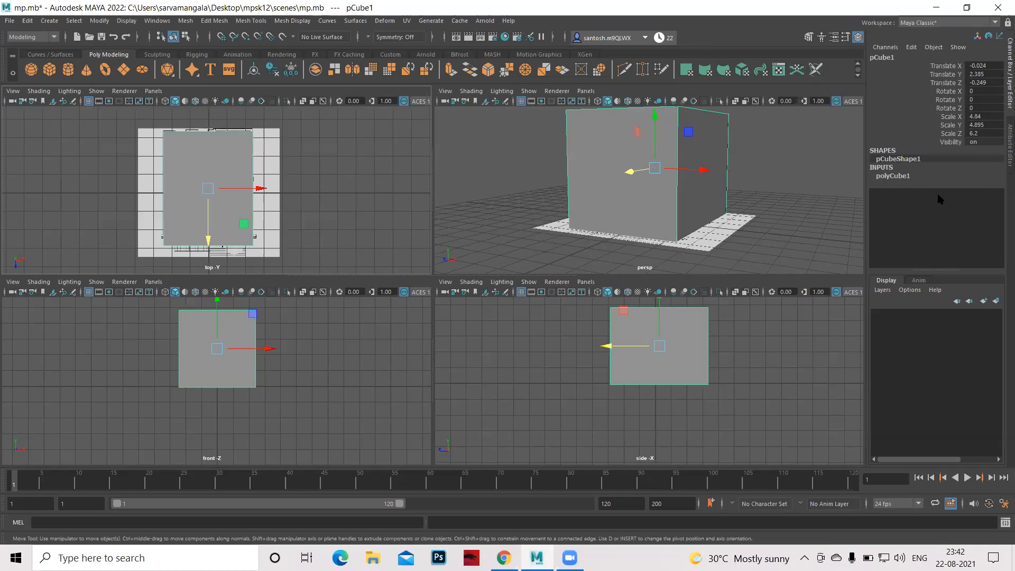
click(896, 176)
double_click(887, 175)
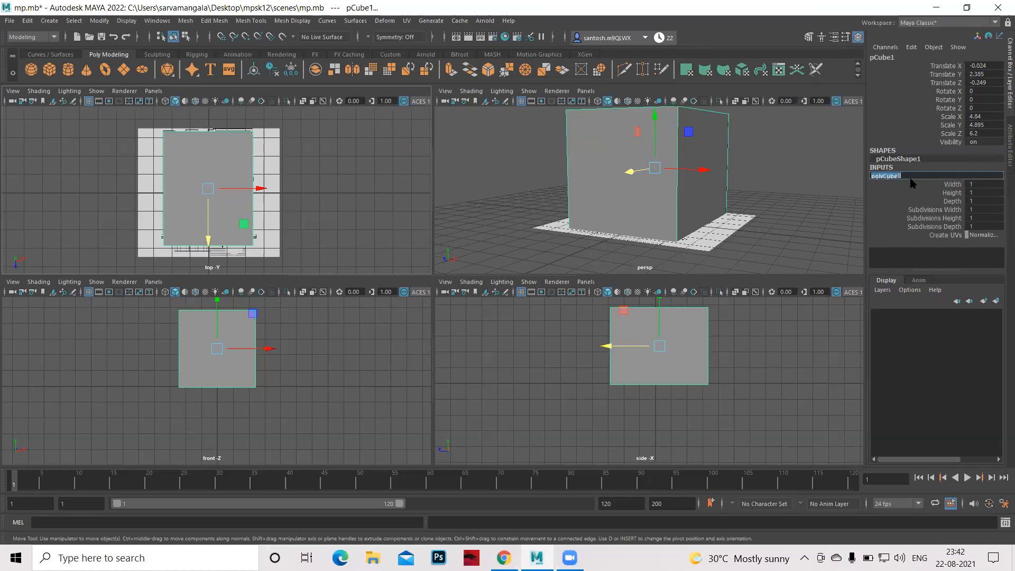
click(882, 166)
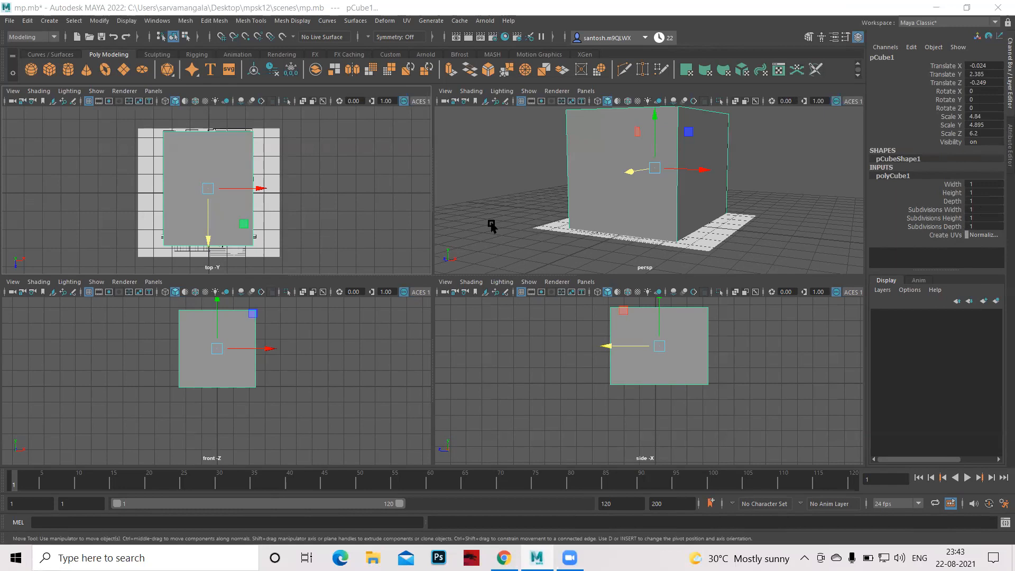
Select the floor plan image plane and create a display layer from it
drag(524, 218, 547, 255)
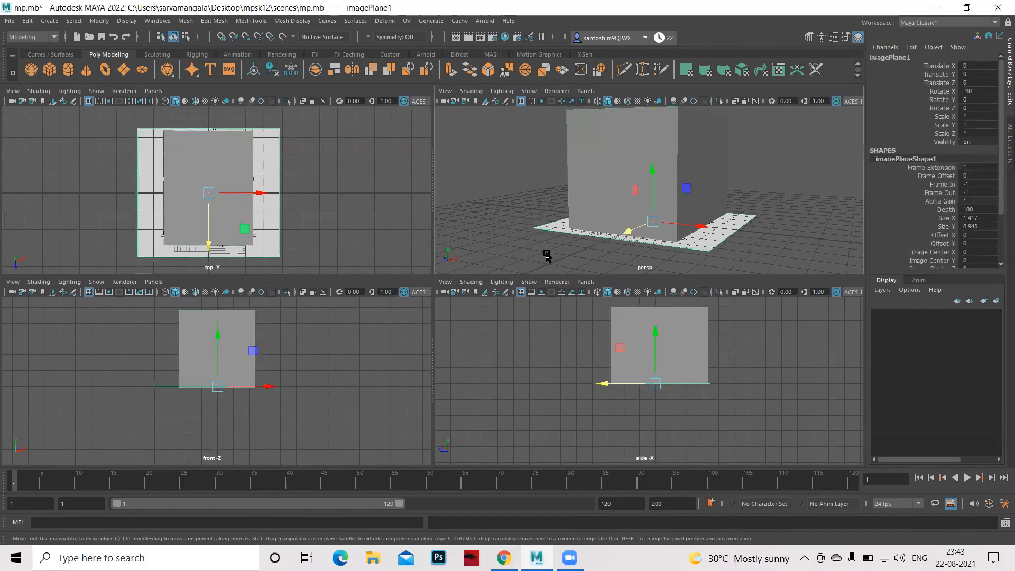
click(883, 290)
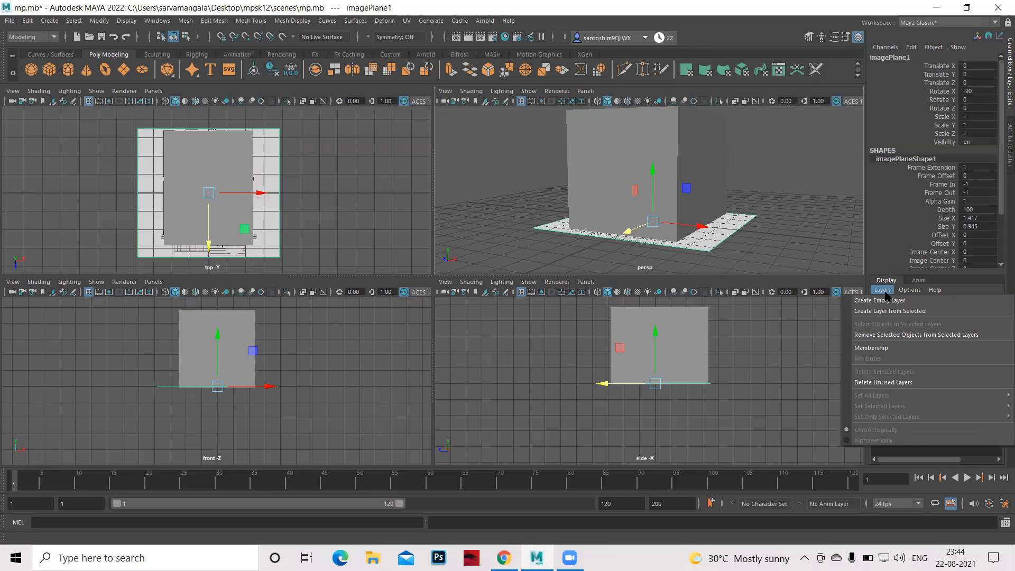
click(906, 312)
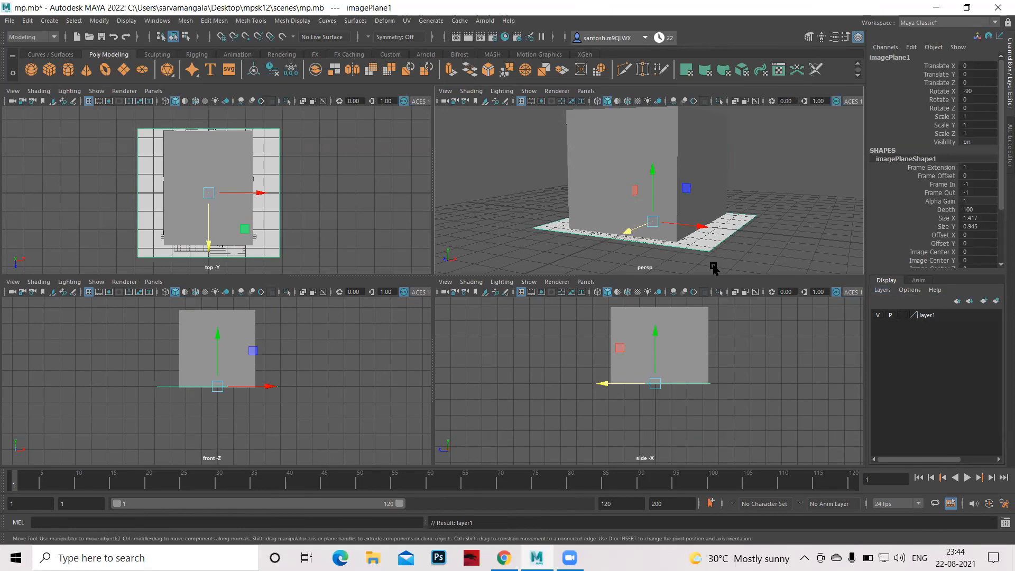
Toggle the visibility of the floor plan's layer1 several times and leave it hidden
click(878, 316)
click(878, 316)
click(878, 316)
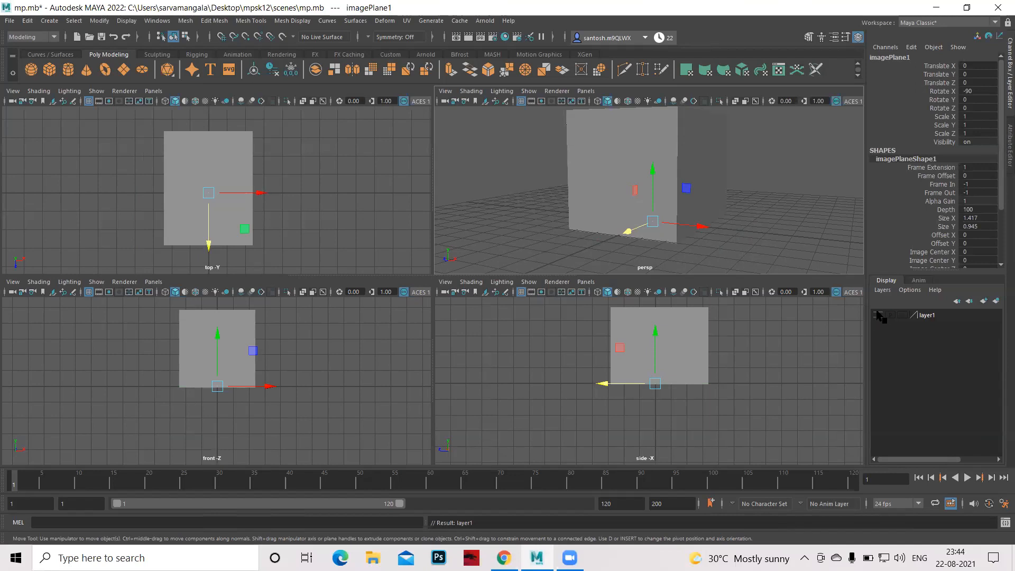
click(878, 314)
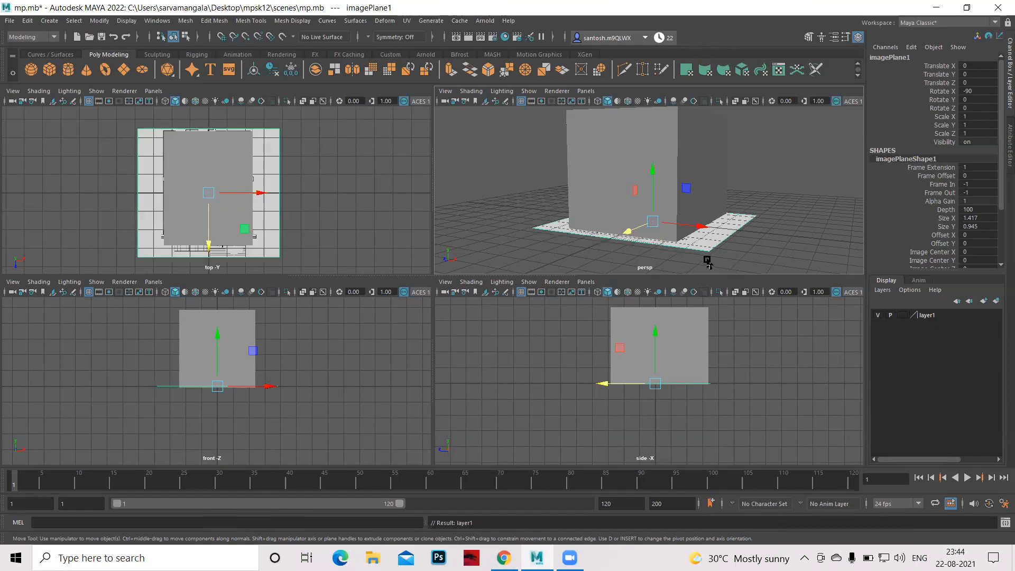
click(878, 315)
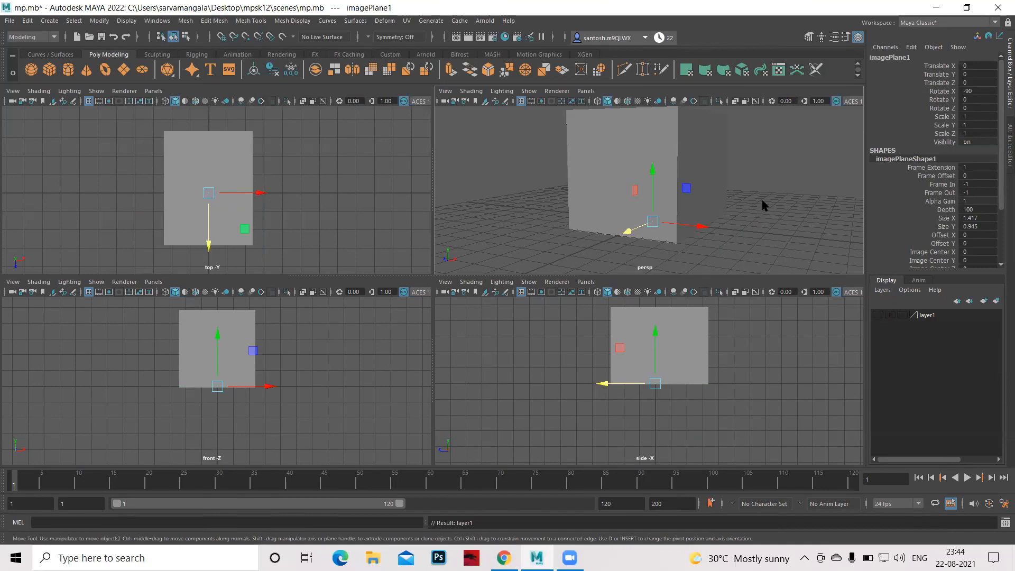
Switch the cube to face selection mode in the maximised perspective view
key(space)
alt+middle_drag(660, 210, 670, 233)
alt+drag(672, 234, 650, 185)
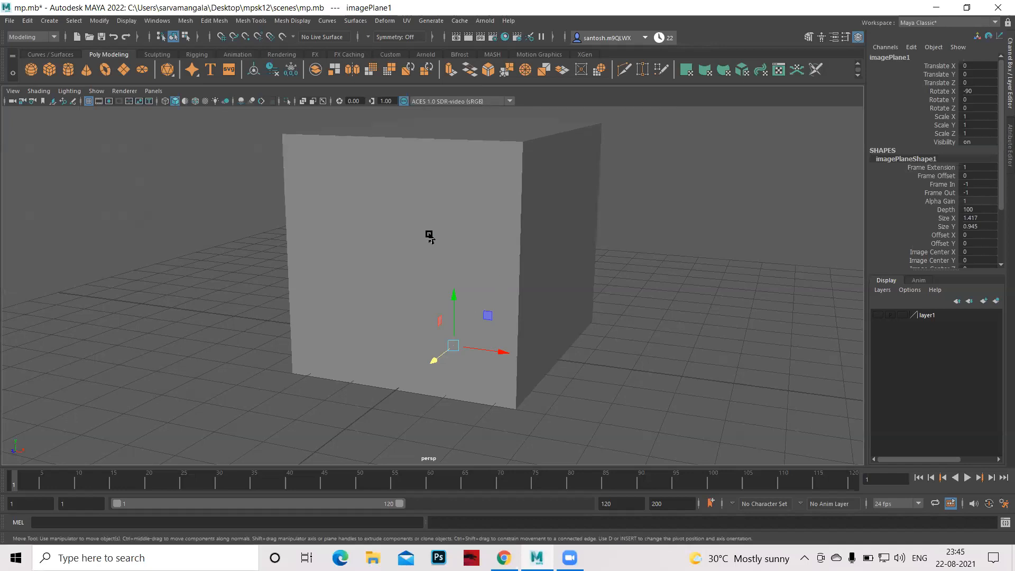
key(q)
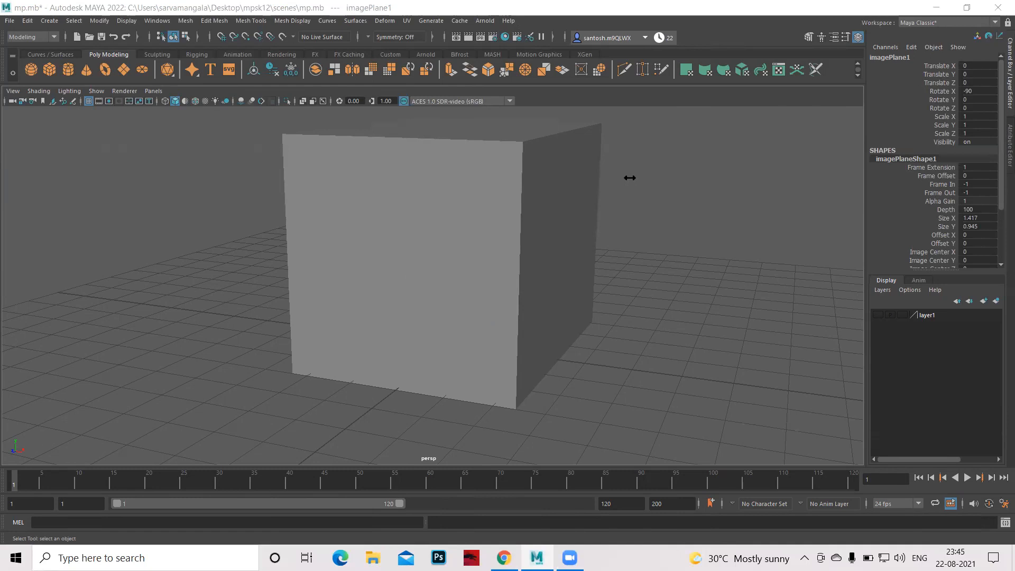
alt+middle_drag(467, 216, 476, 244)
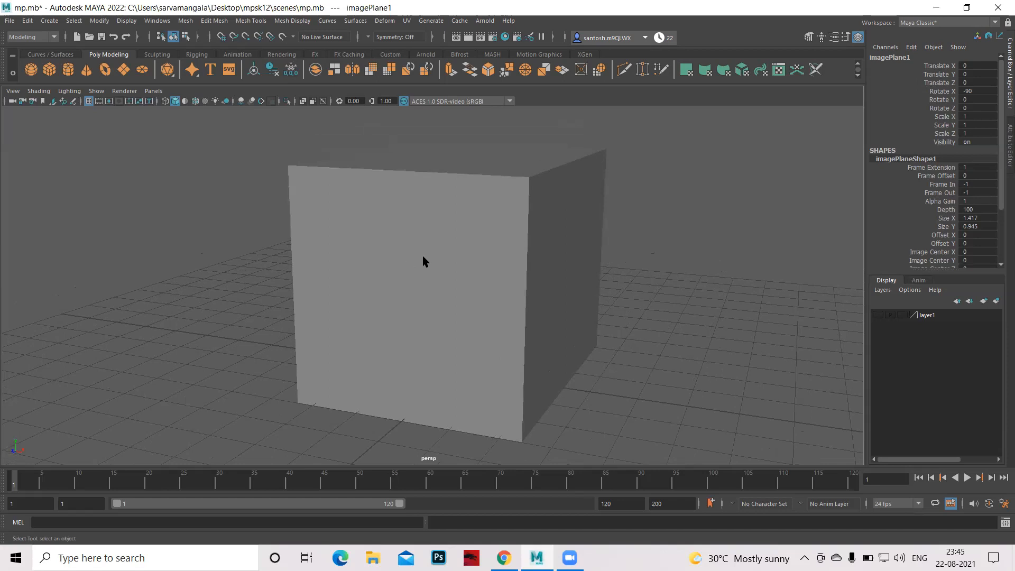
right_click(437, 249)
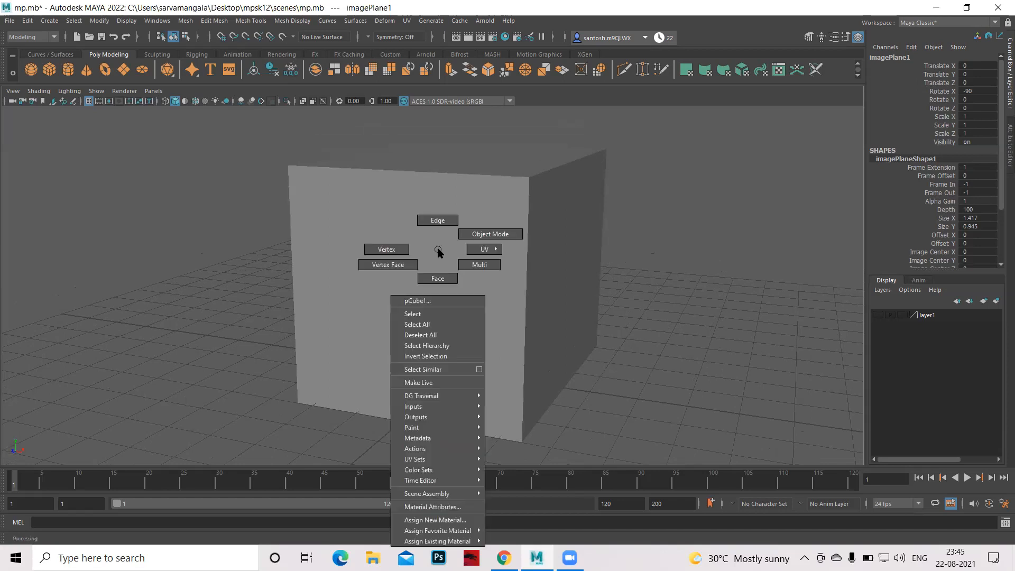
click(437, 279)
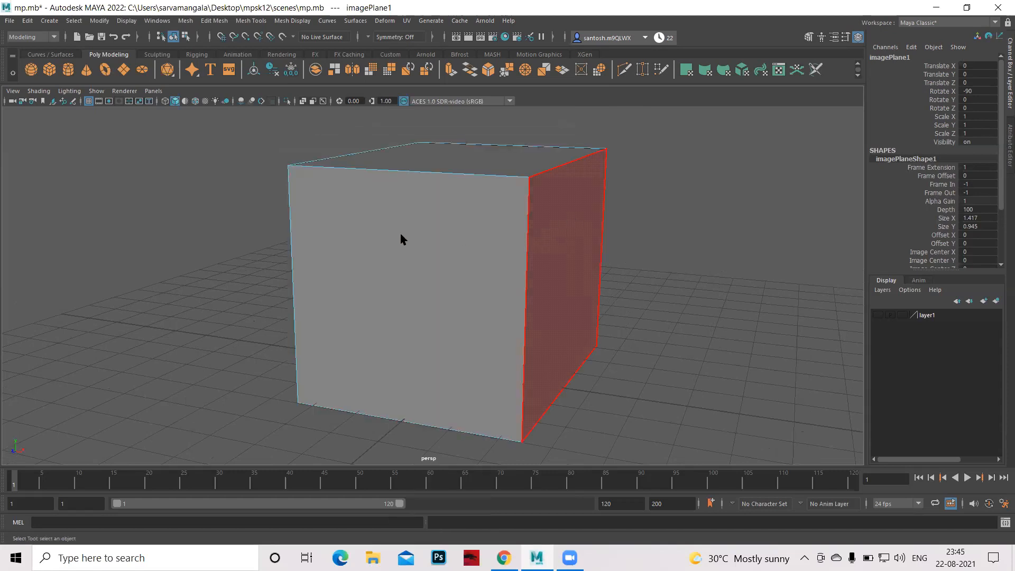
Delete the cube's front face to open up the box
click(447, 249)
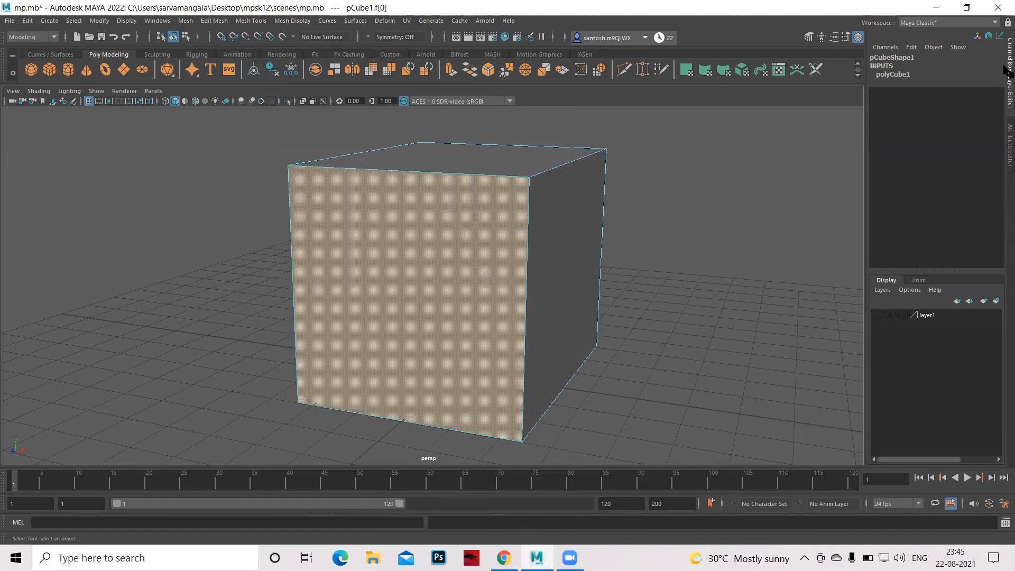
key(Delete)
alt+drag(814, 269, 673, 297)
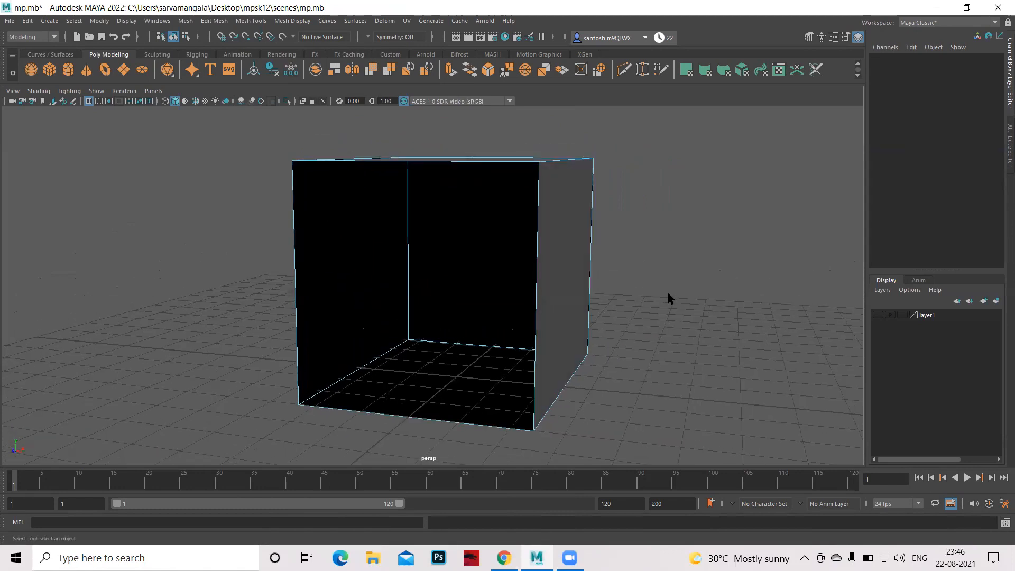
mouse_move(650, 267)
alt+right_down()
mouse_move(711, 276)
mouse_move(618, 277)
mouse_move(656, 282)
alt+right_up()
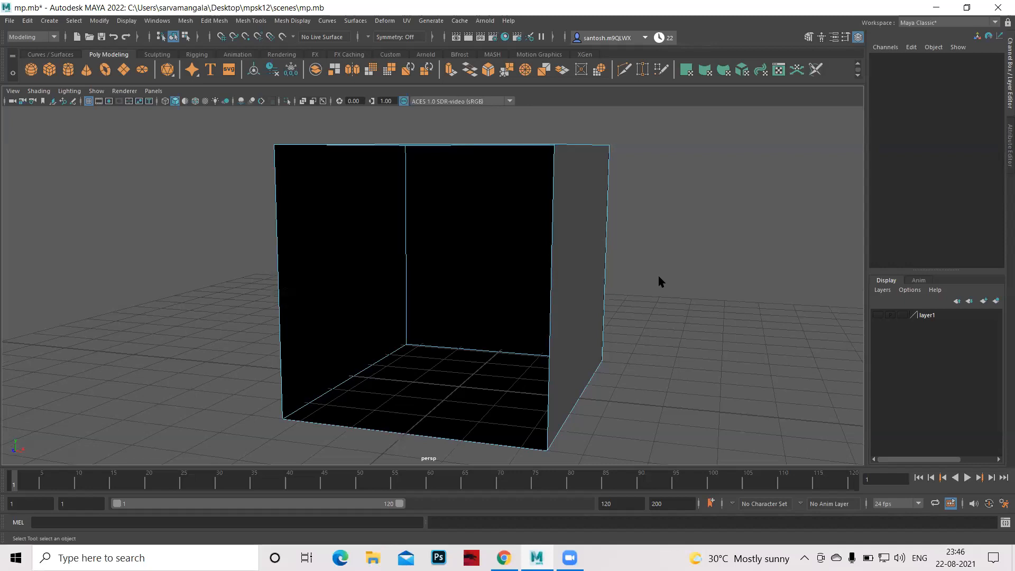
alt+right_drag(617, 295, 562, 286)
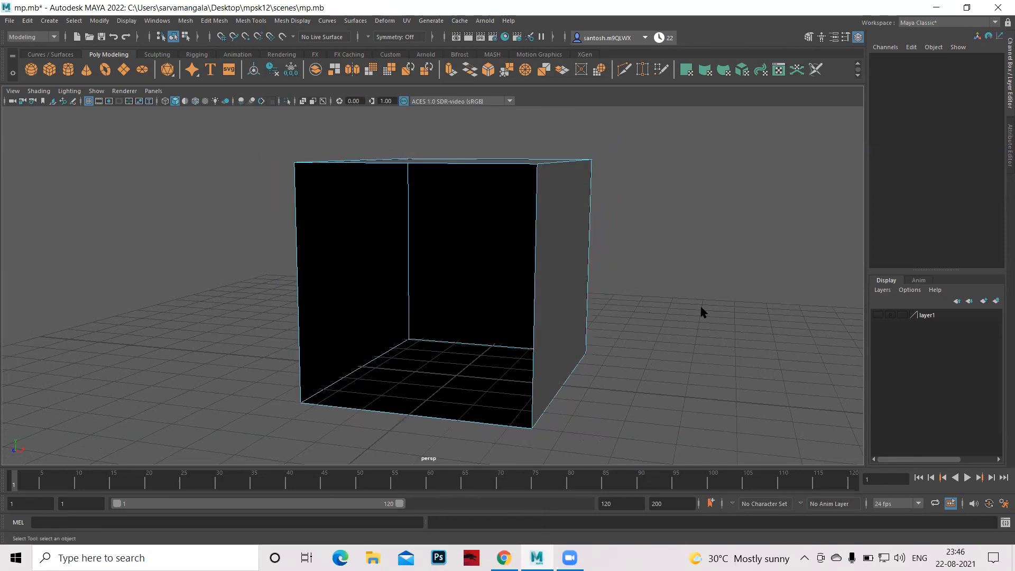
Return the open box to object mode and select it as a whole object
right_drag(467, 248, 518, 226)
click(703, 248)
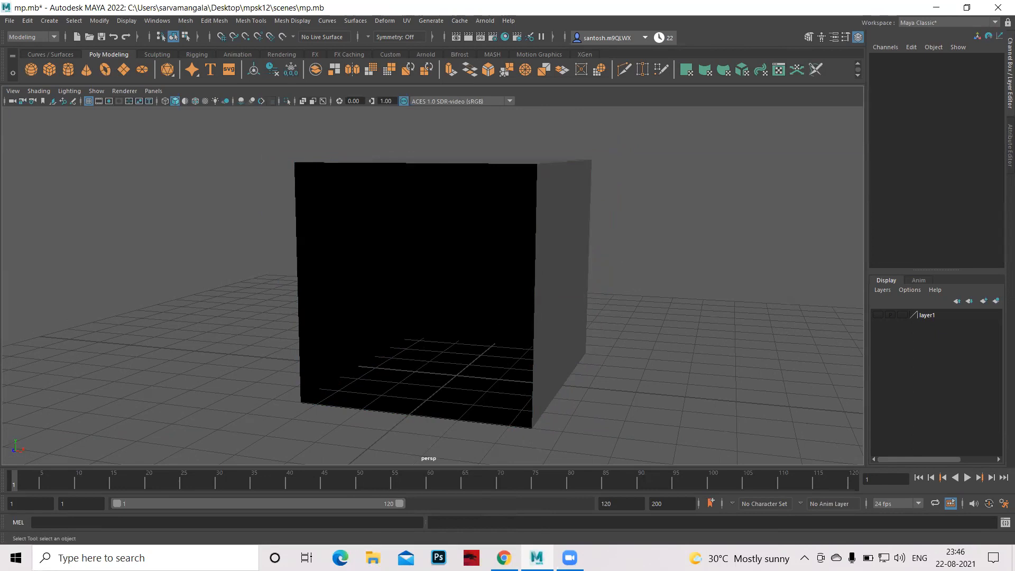
click(568, 319)
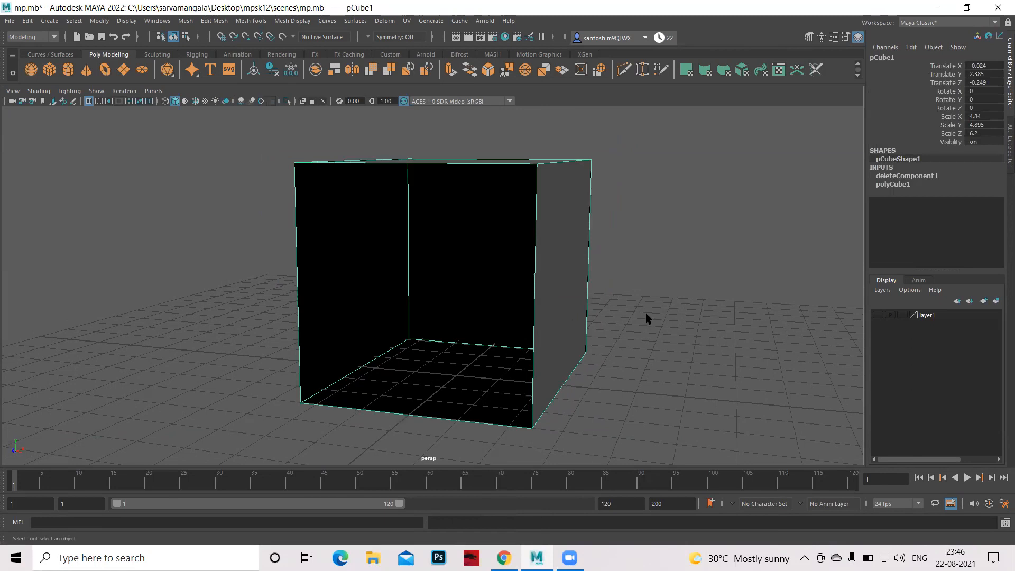
alt+middle_drag(627, 381, 639, 329)
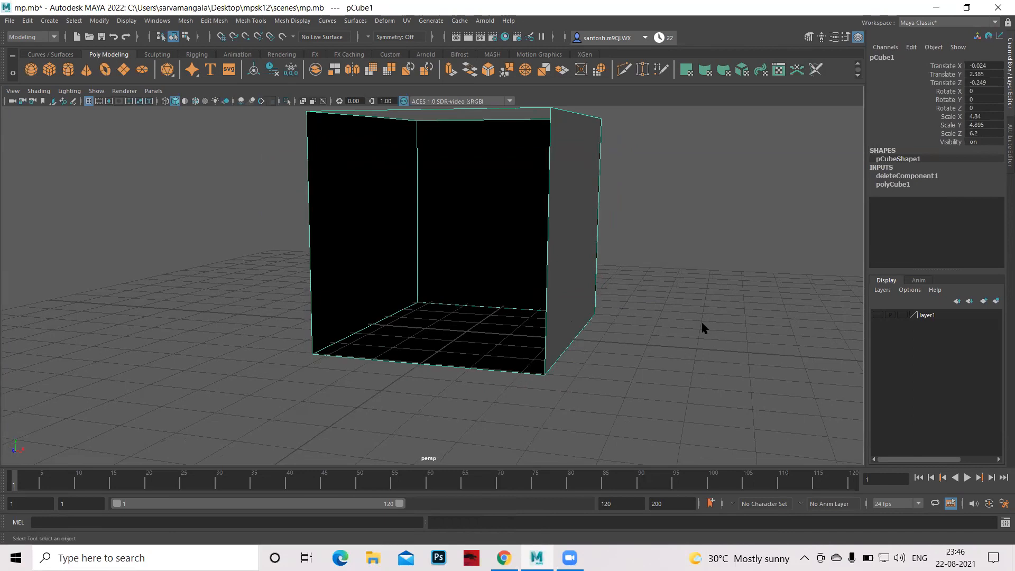
scroll(638, 322, down, 3)
alt+middle_drag(640, 324, 641, 332)
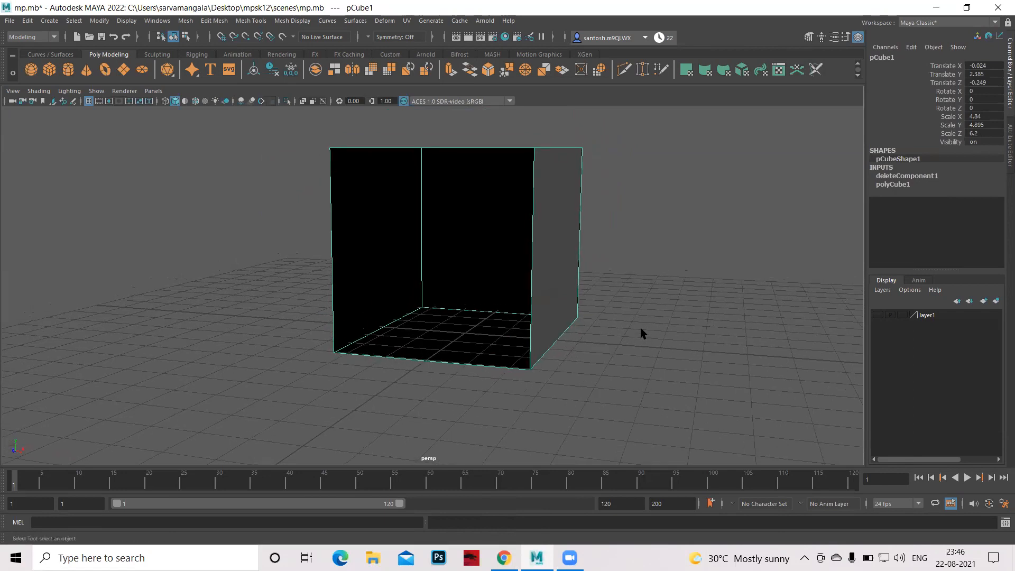
Create a second polygon cube at the origin and show the maximised top view in wireframe
key(space)
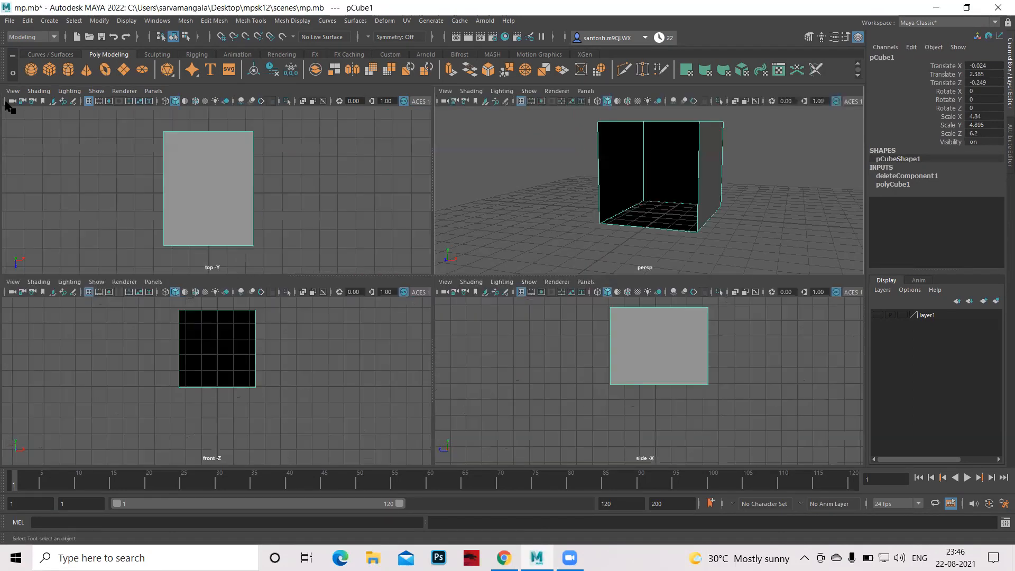
click(51, 70)
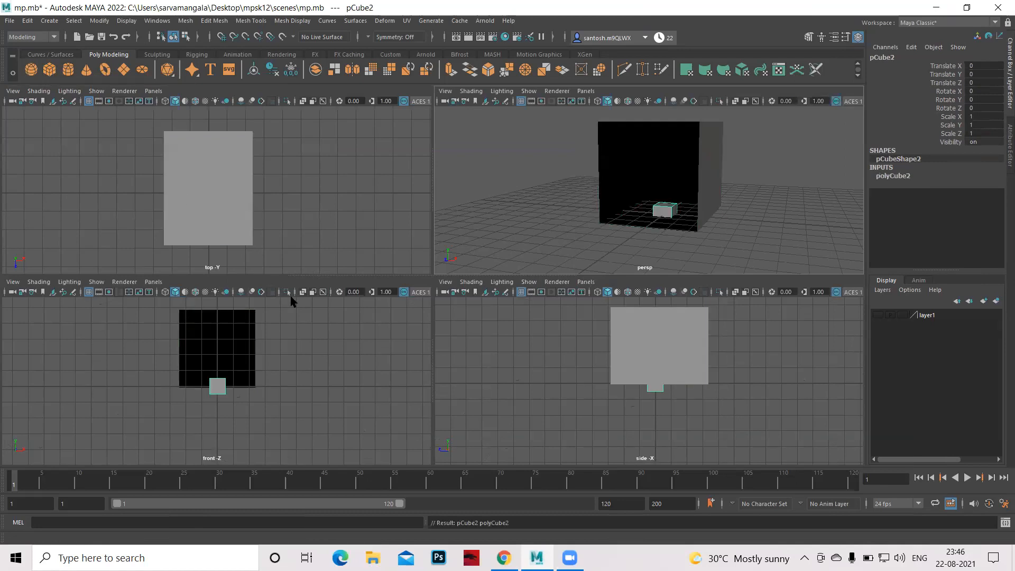
click(186, 165)
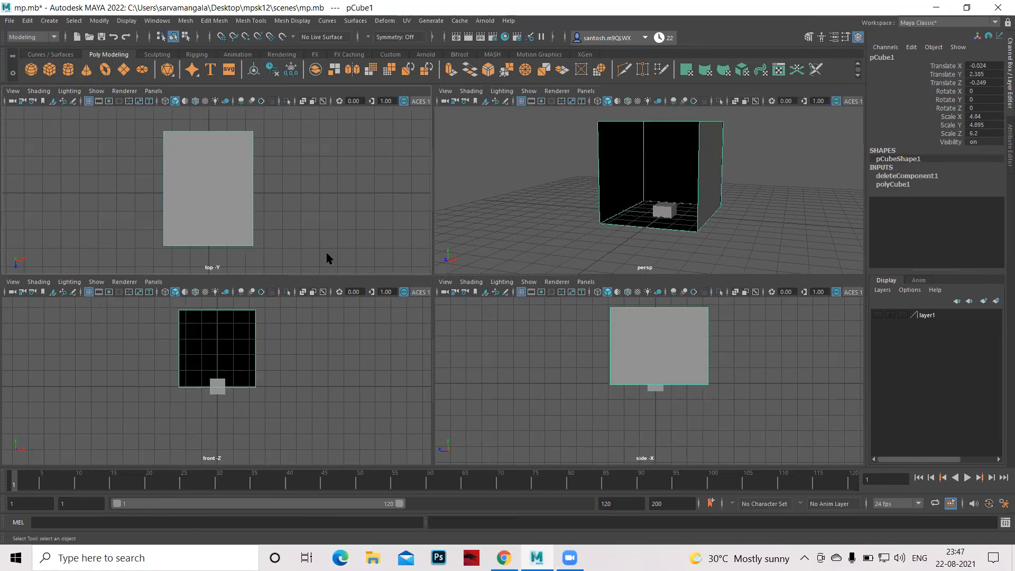
key(4)
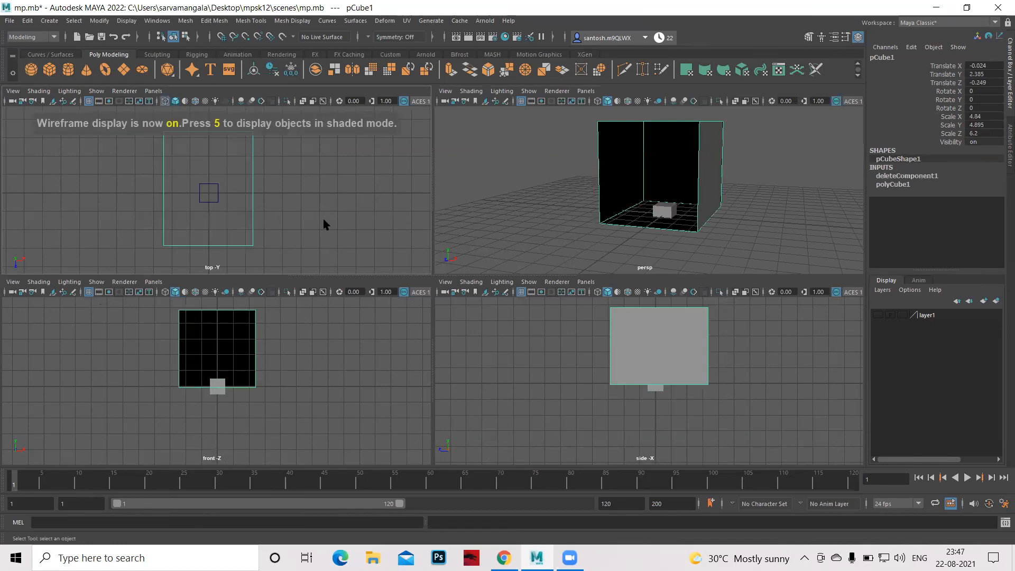
key(space)
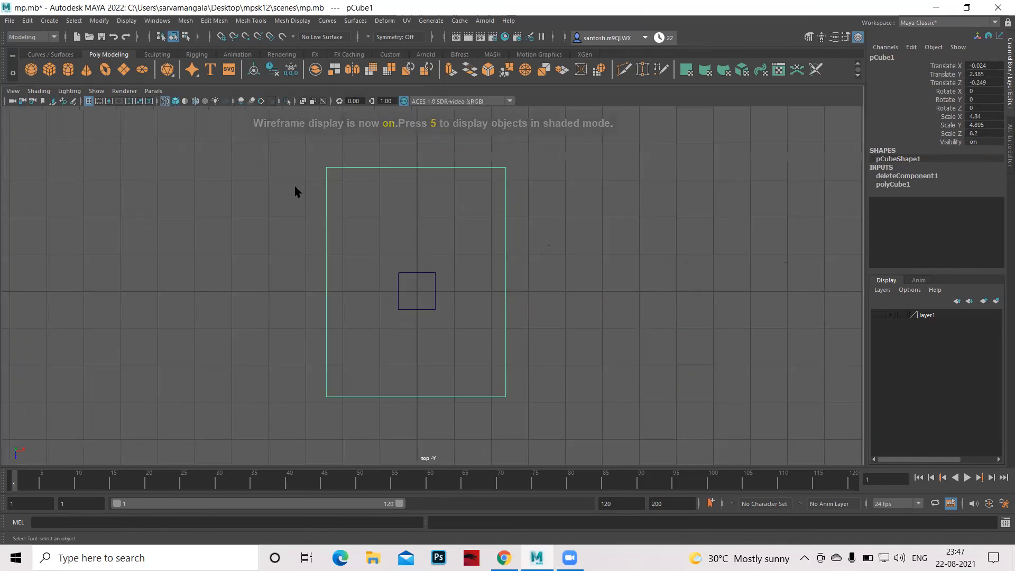
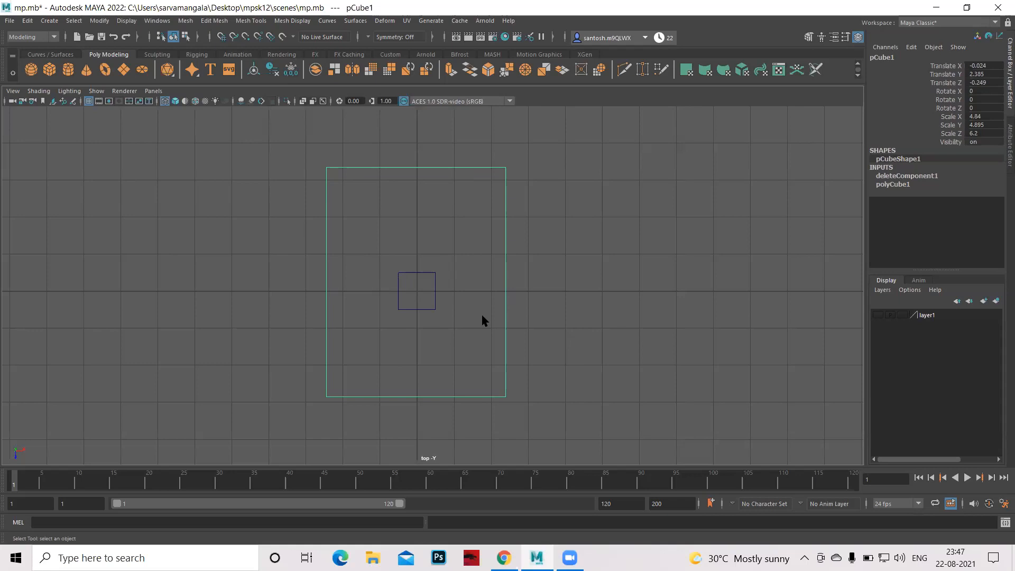
Select the new small cube and scale it uniformly to about 4.79 in the top view
key(space)
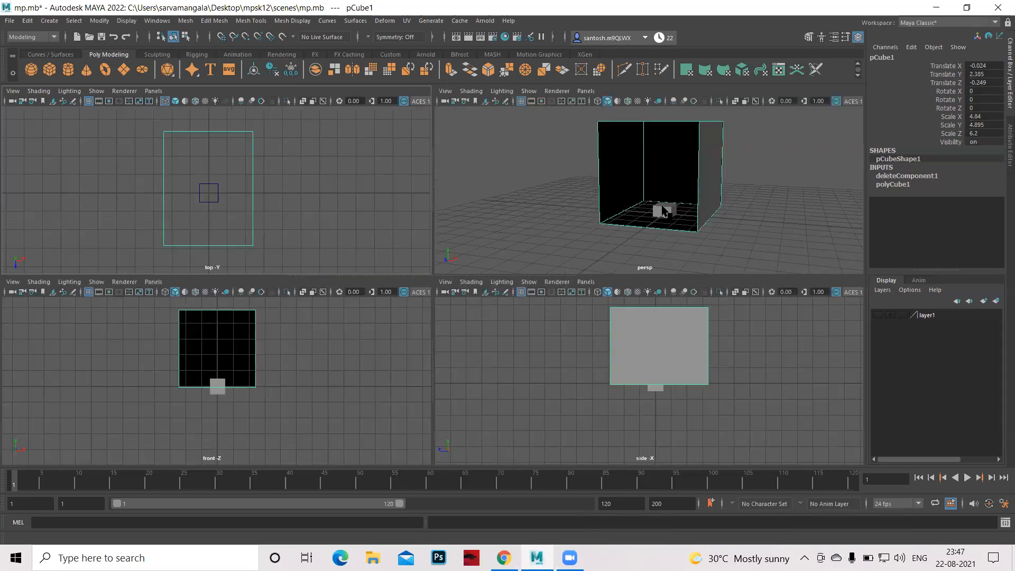
click(664, 210)
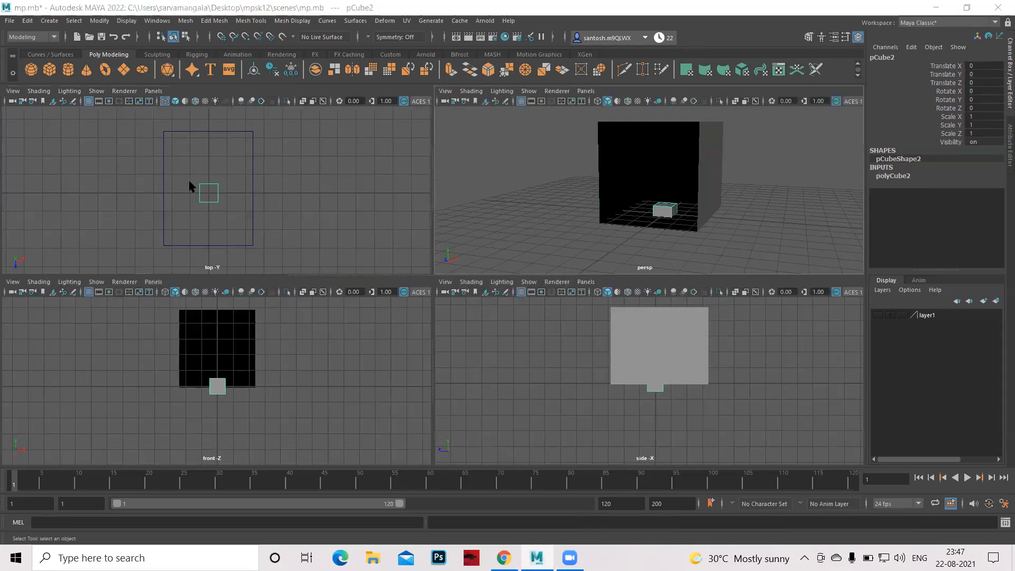
key(space)
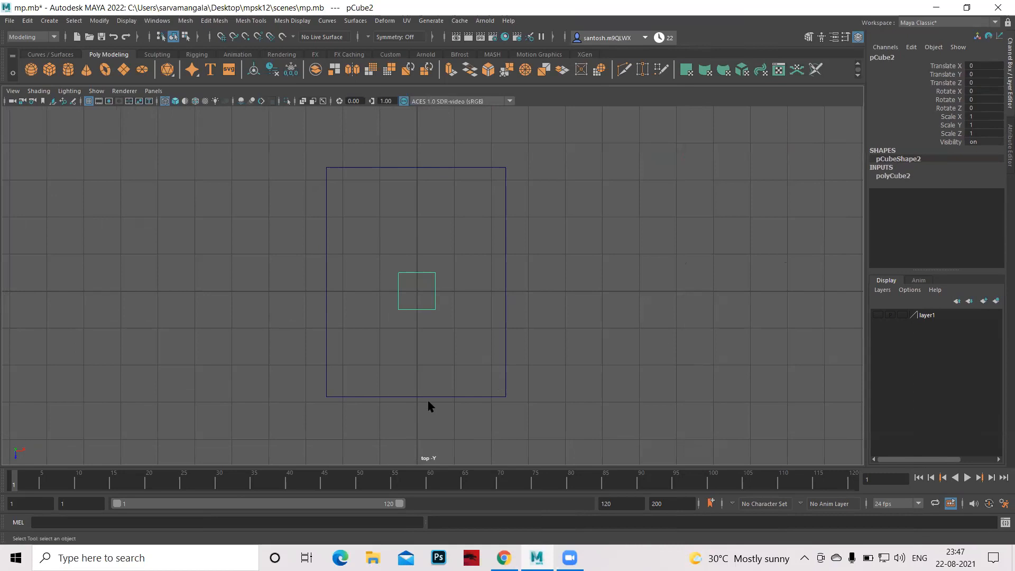
key(r)
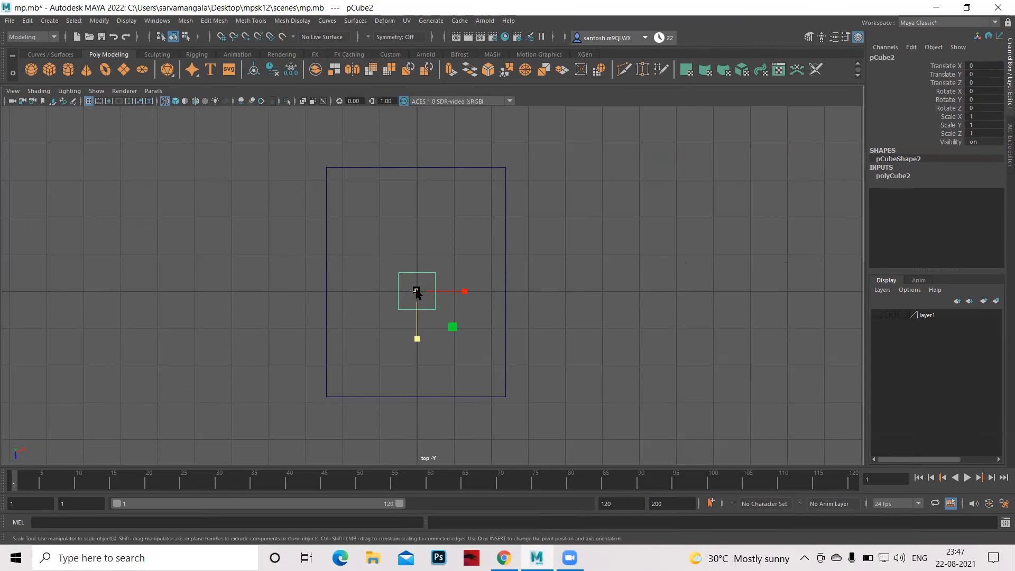
drag(416, 291, 538, 416)
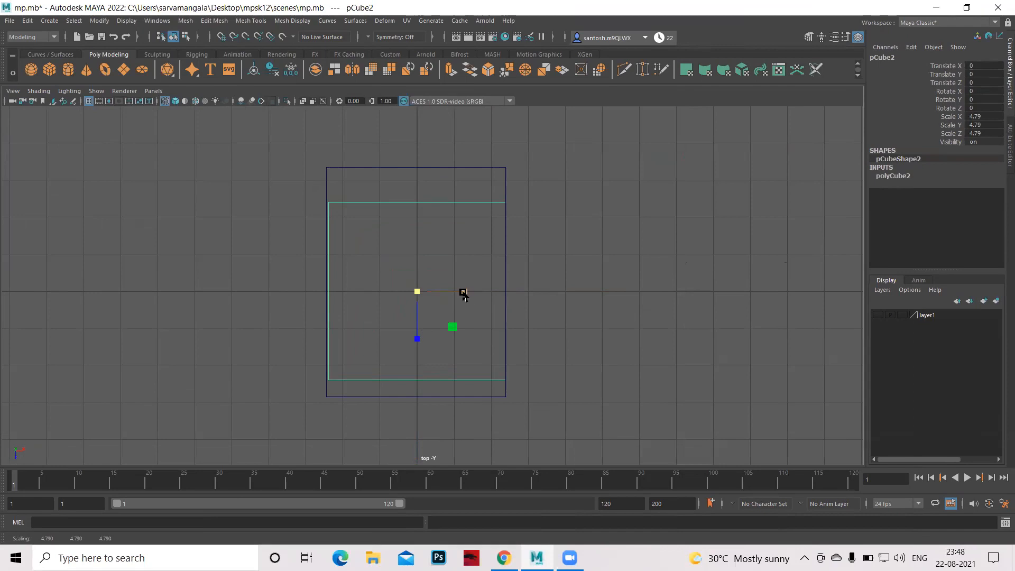
Narrow the new cube to about 4.683 in X and shift it to about -0.057 in X, inside the box outline
drag(463, 292, 463, 294)
key(w)
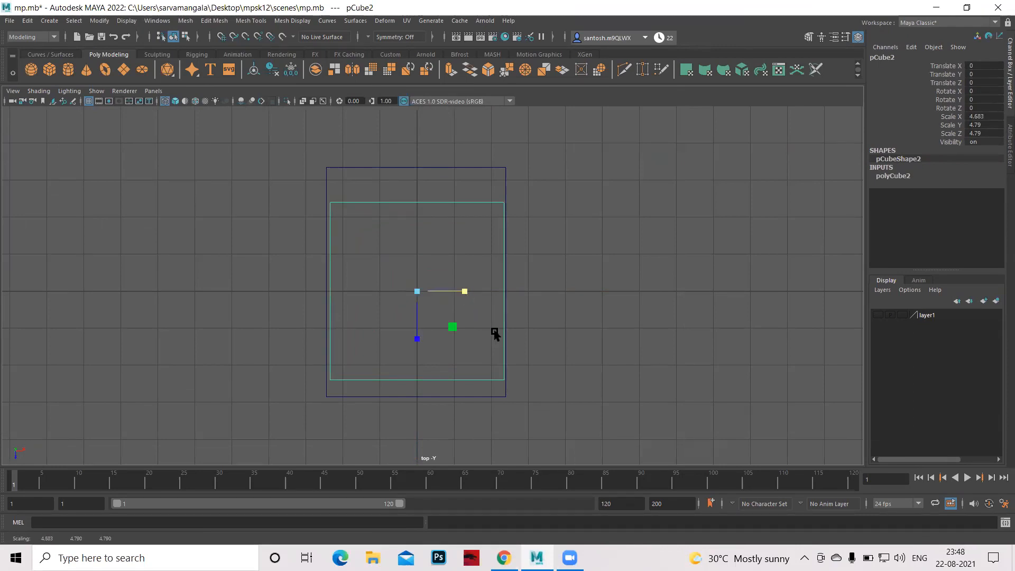
drag(466, 290, 468, 292)
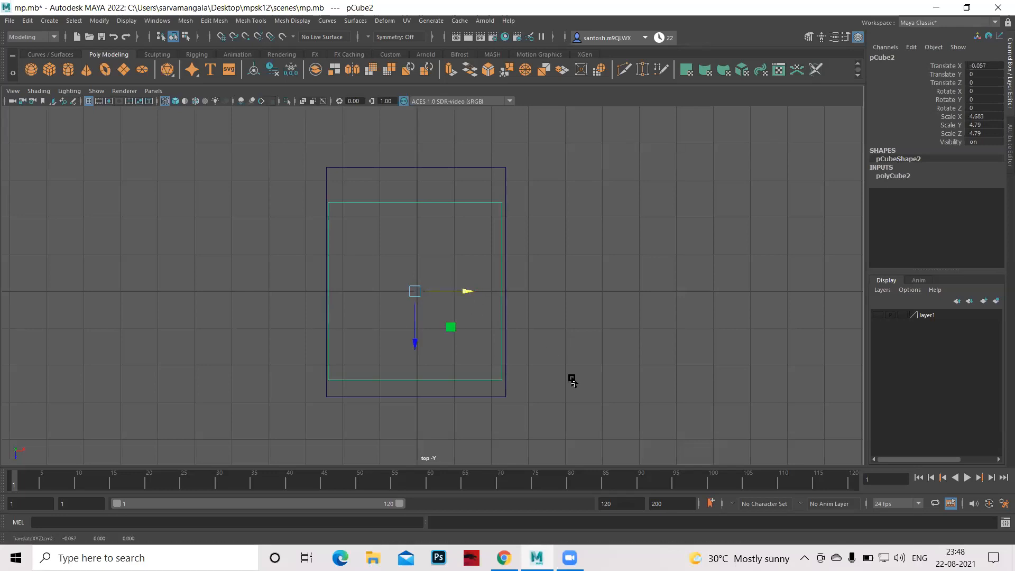
Stretch the new cube to about 6.174 in Z and move it to about -0.243 in Z, matching the box's length
key(r)
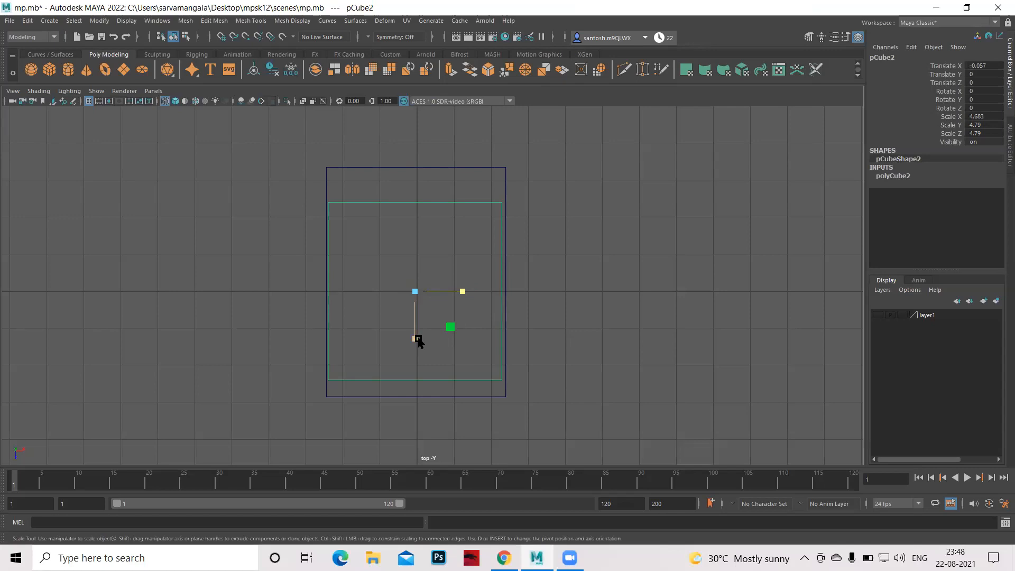
drag(415, 339, 415, 352)
key(w)
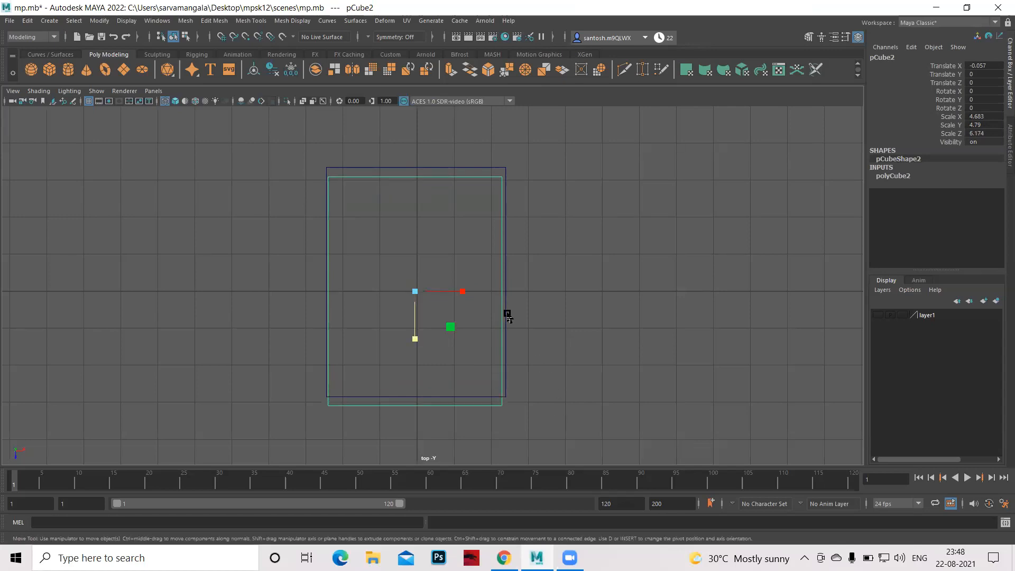
drag(416, 342, 421, 337)
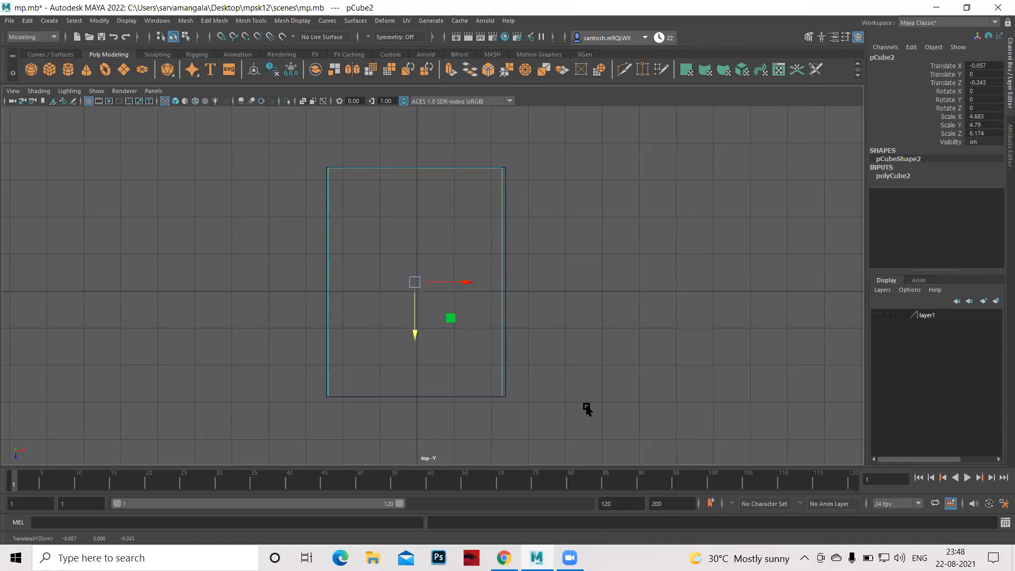
Enlarge the new cube uniformly to scale about 4.948, 5.06 and 6.522 so it slightly overhangs the box outline
key(r)
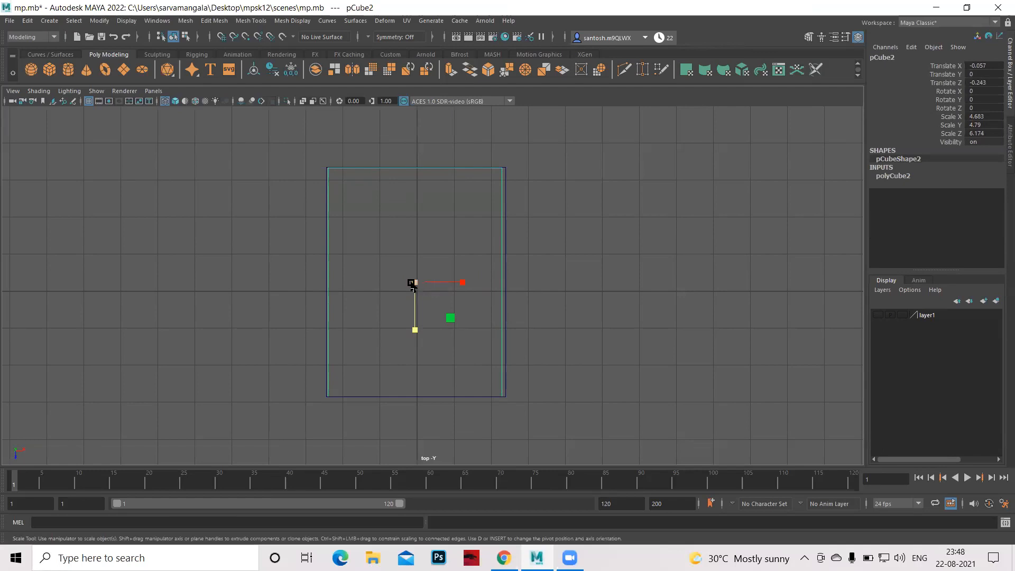
drag(417, 284, 427, 289)
key(w)
drag(466, 283, 465, 283)
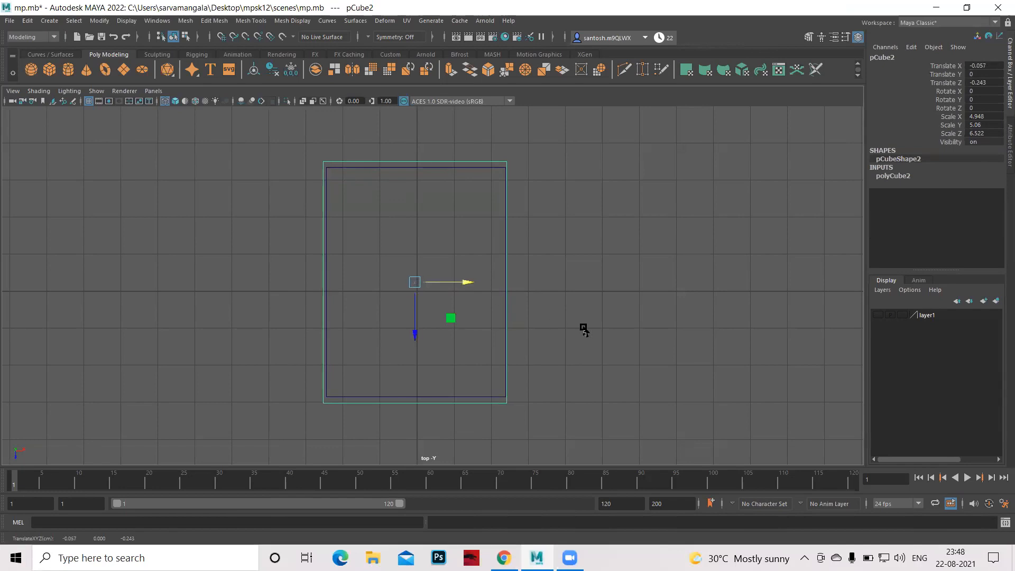
Flatten the new cube to about 0.45 in Y and lower it to about -0.235 in Y as a slab beneath the box
key(space)
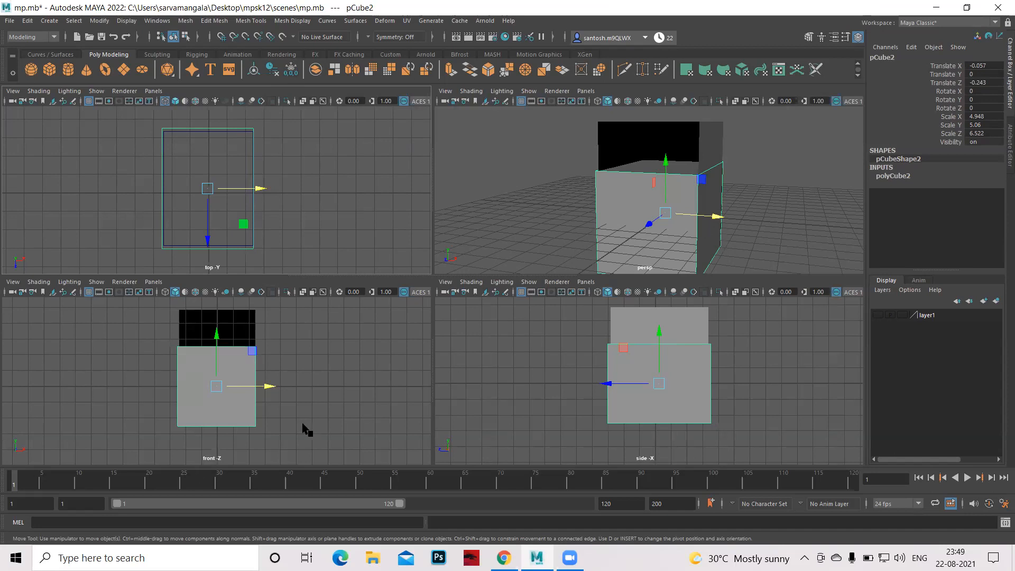
key(r)
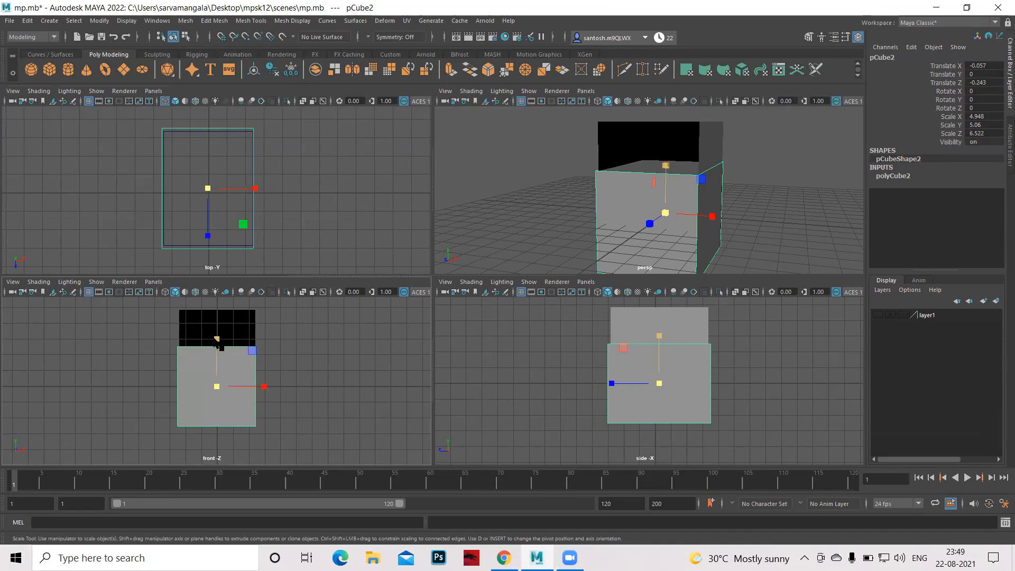
drag(217, 339, 218, 382)
key(w)
drag(215, 334, 215, 338)
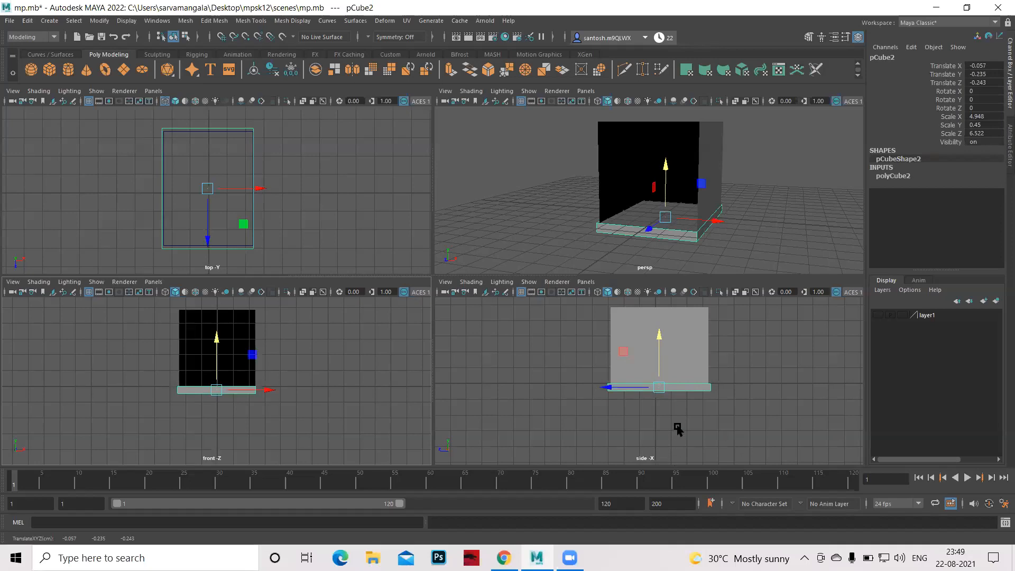
Move the slab's end vertices inward in the side view to align both ends with the box's walls
key(space)
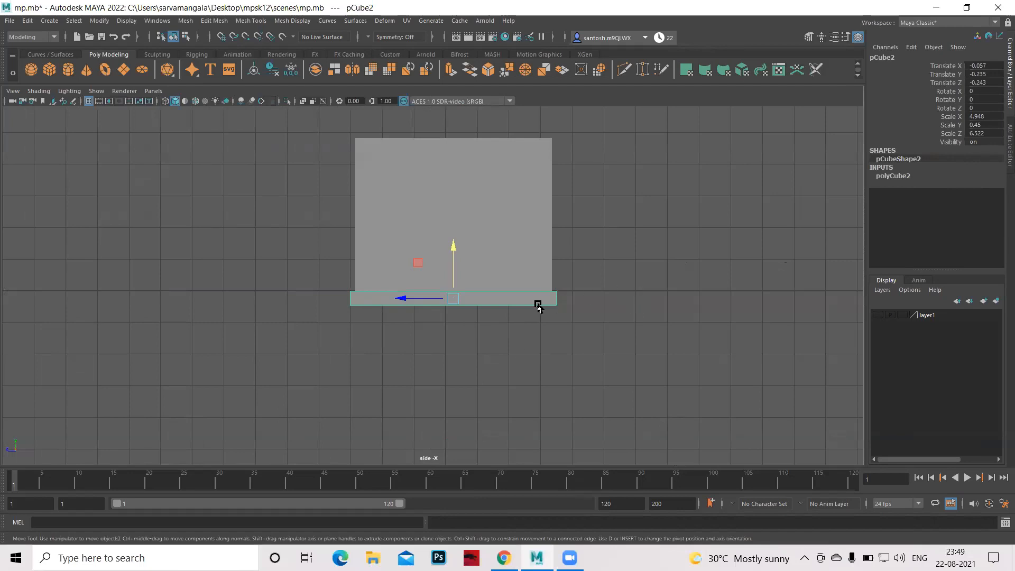
right_drag(508, 291, 481, 268)
drag(306, 257, 351, 344)
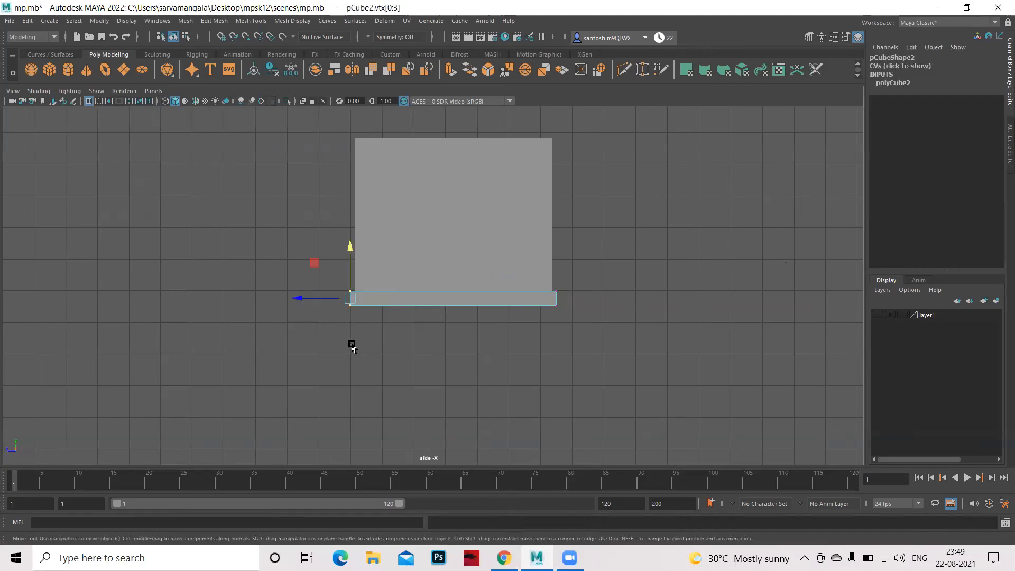
drag(297, 299, 300, 299)
drag(557, 263, 578, 355)
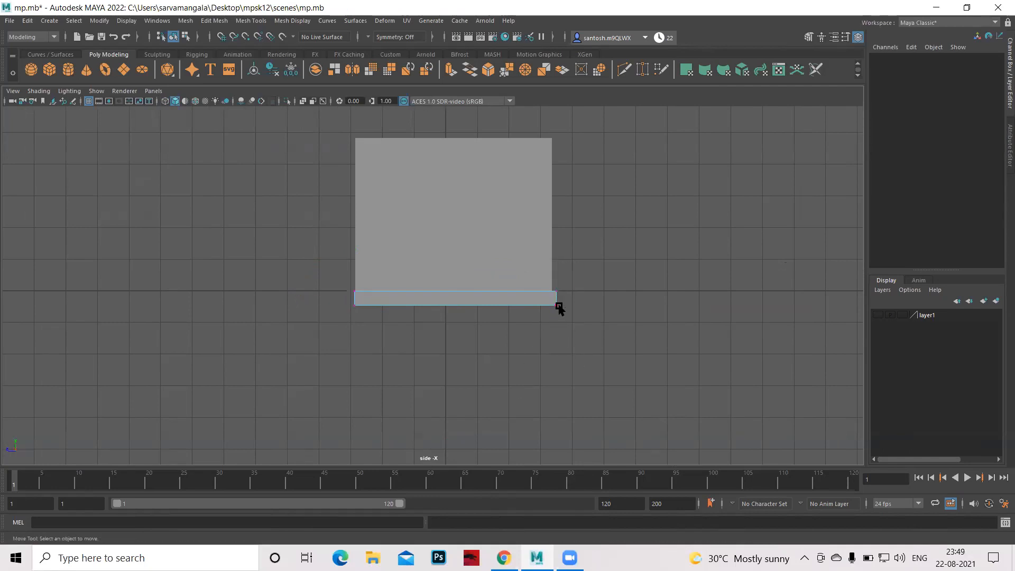
drag(555, 280, 574, 339)
drag(501, 298, 500, 298)
Examine how the floor slab fits beneath the open box in the maximised perspective view
key(space)
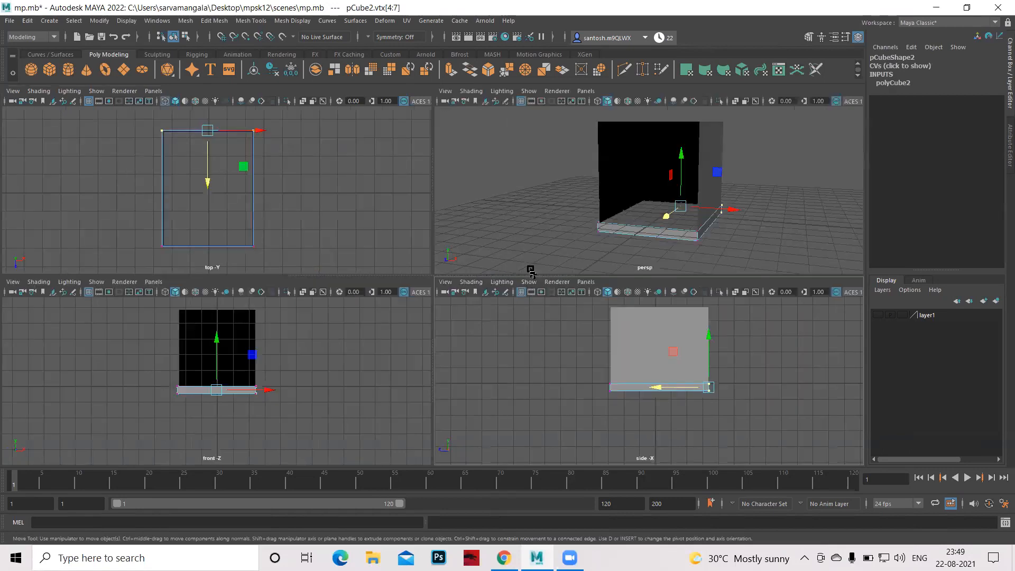
key(space)
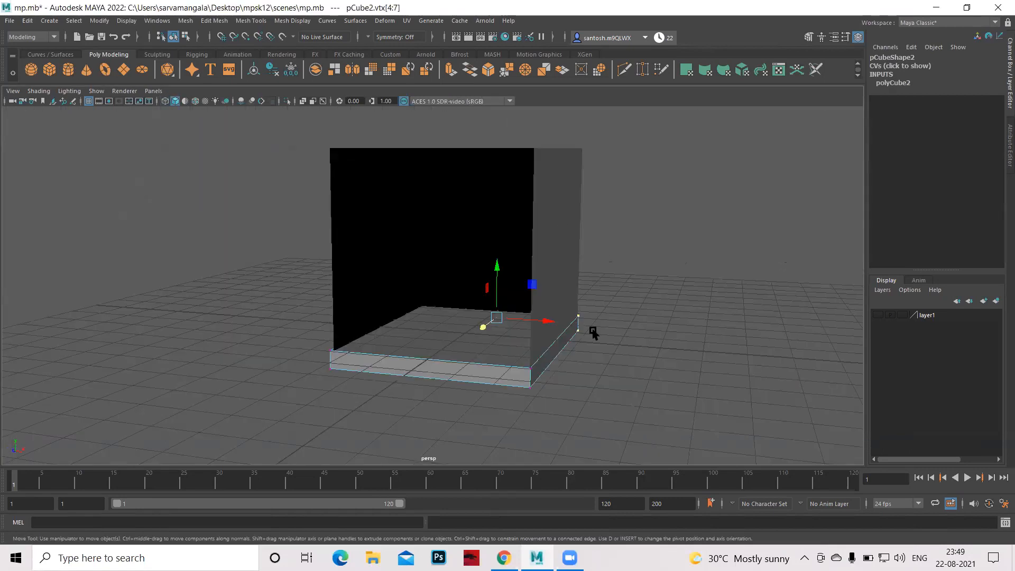
click(450, 427)
alt+right_drag(435, 389, 562, 401)
alt+right_drag(687, 392, 662, 388)
alt+drag(650, 361, 710, 352)
alt+right_drag(709, 353, 641, 336)
alt+middle_drag(646, 307, 642, 347)
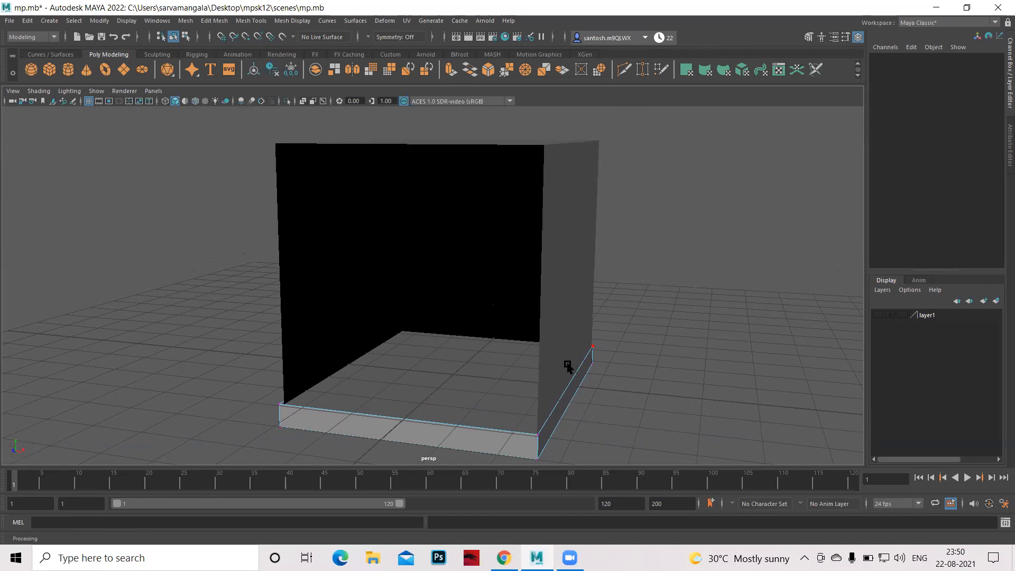
Select the open box and its floor slab in the top view and group them, nesting the group in a second group
right_drag(395, 269, 459, 255)
key(space)
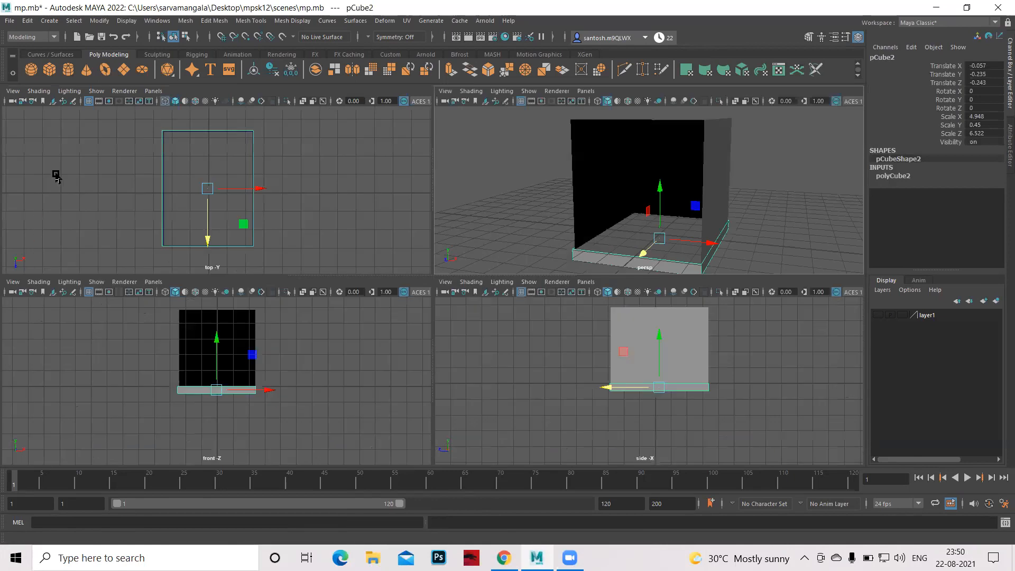
key(space)
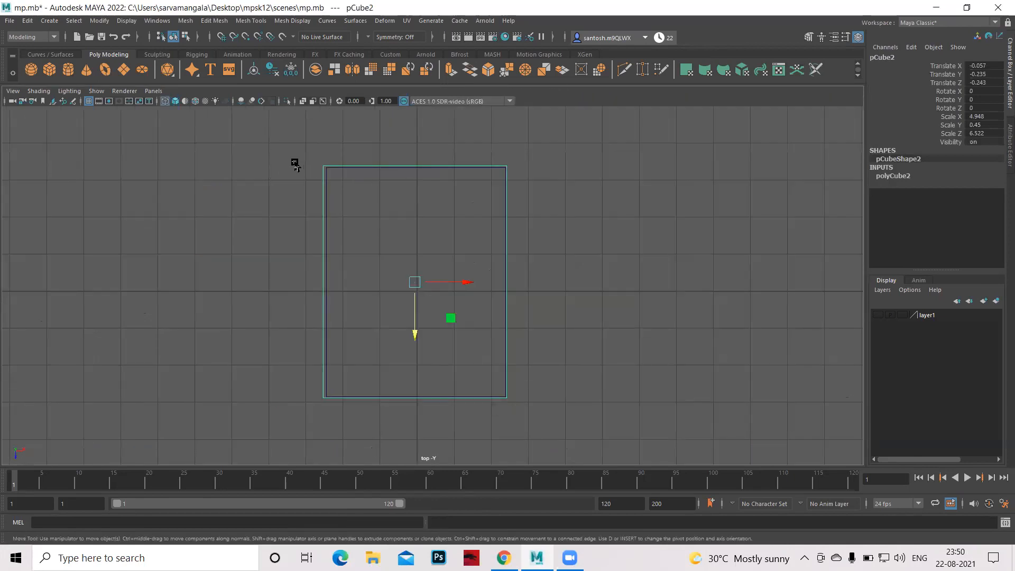
drag(298, 130, 697, 456)
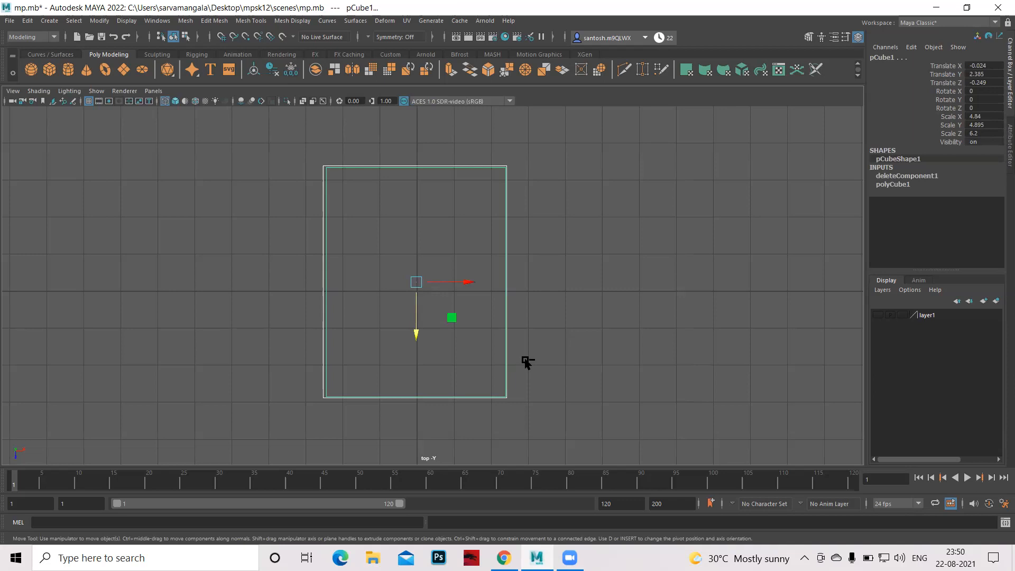
key(ctrl+g)
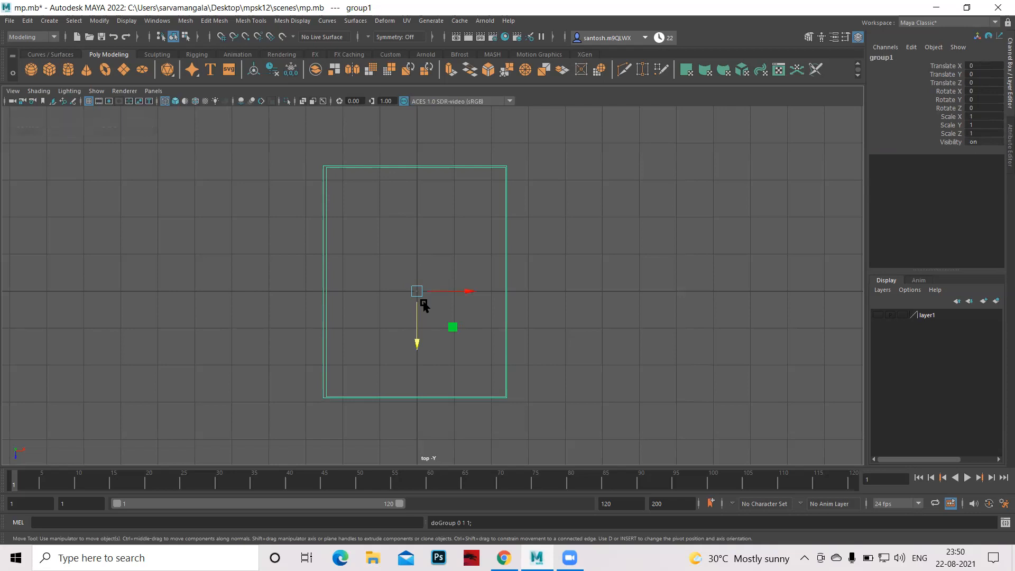
key(ctrl+g)
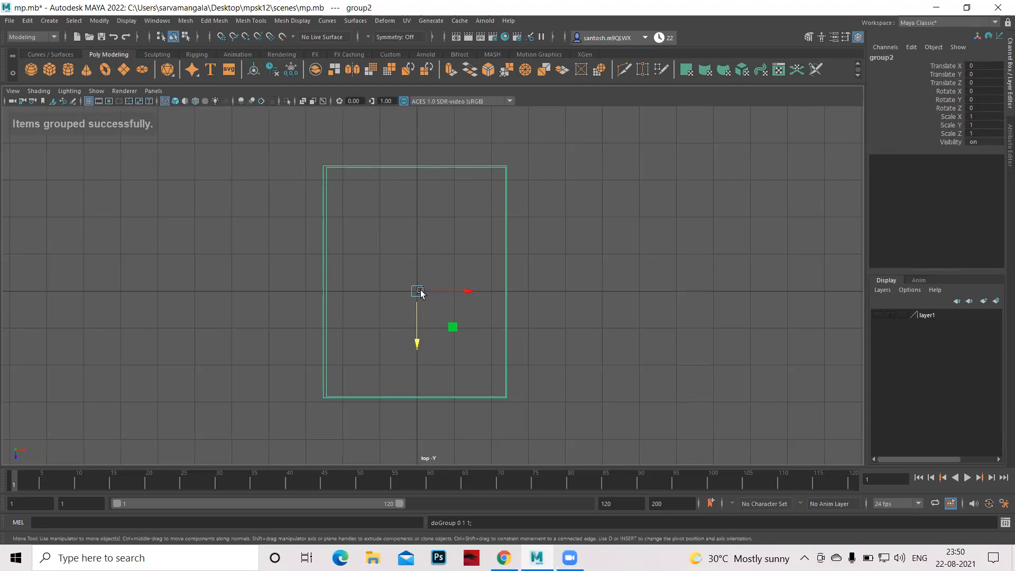
Scale the grouped box and slab uniformly to about 1.447 and check their size in the perspective view
key(r)
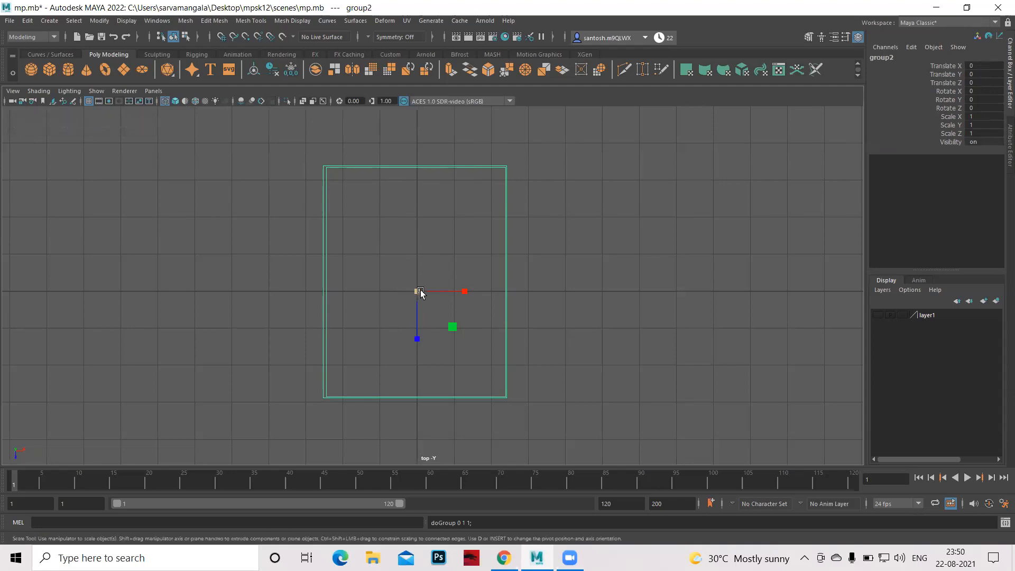
drag(421, 290, 521, 325)
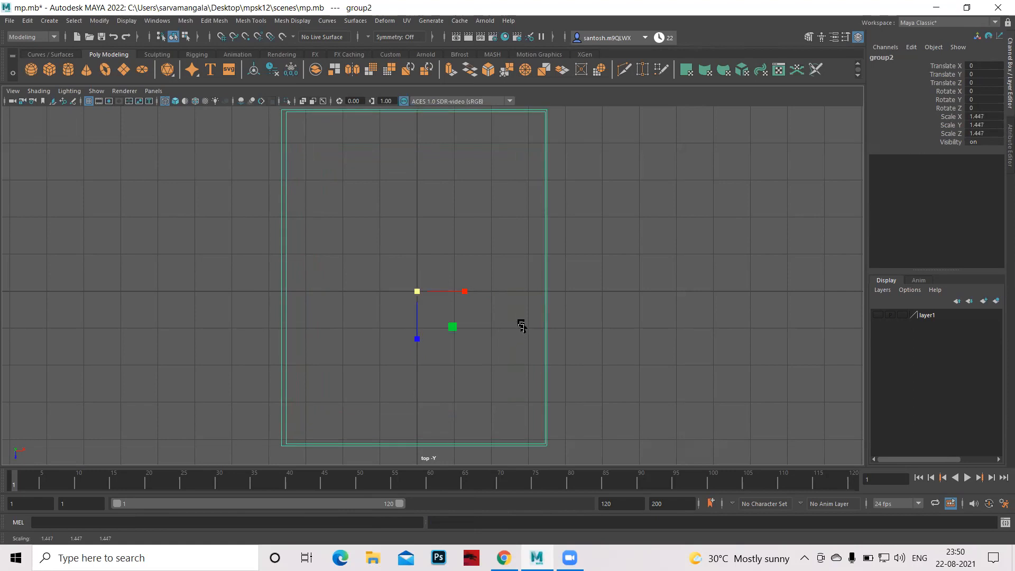
key(space)
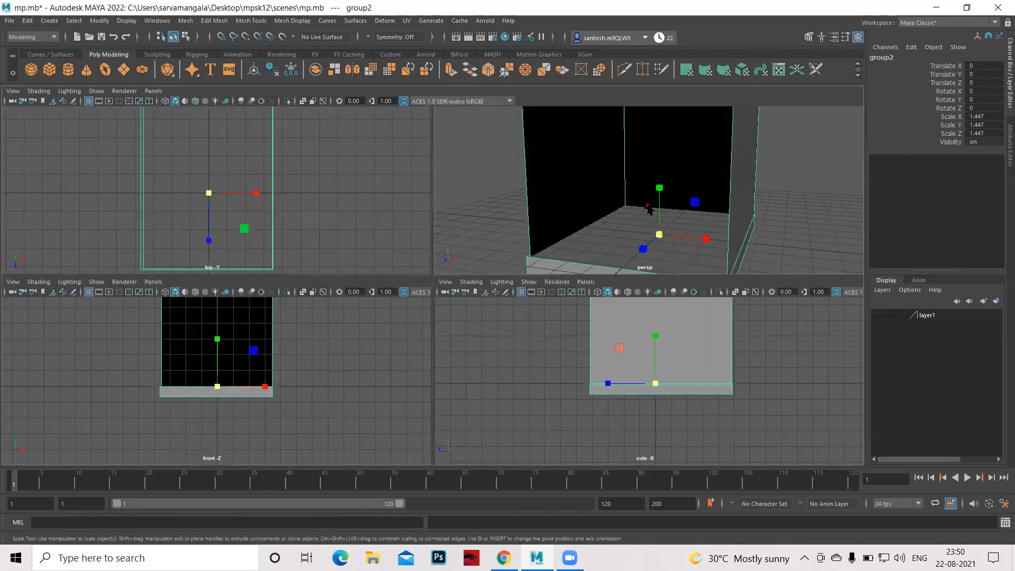
key(space)
scroll(604, 309, down, 5)
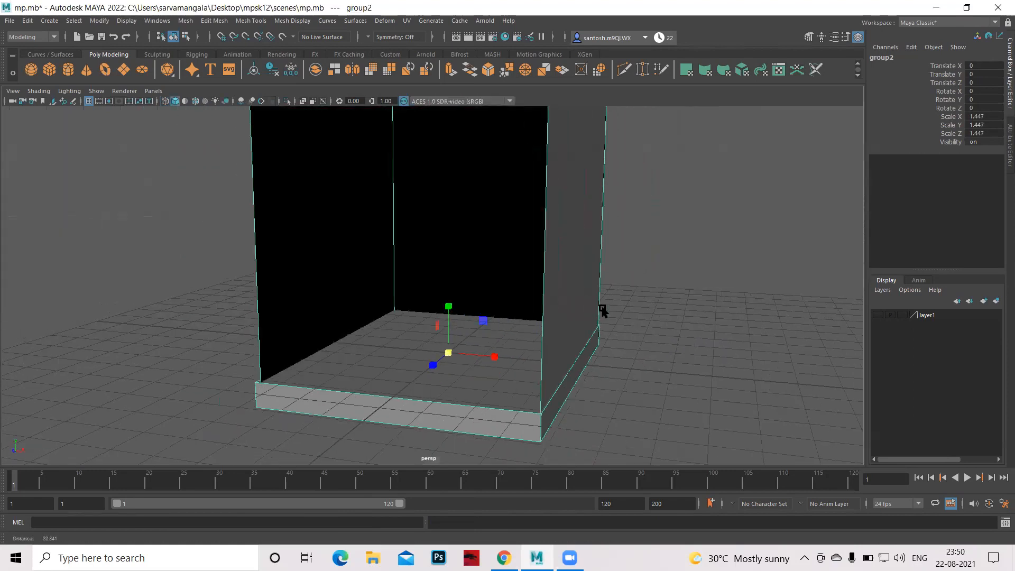
scroll(635, 330, up, 4)
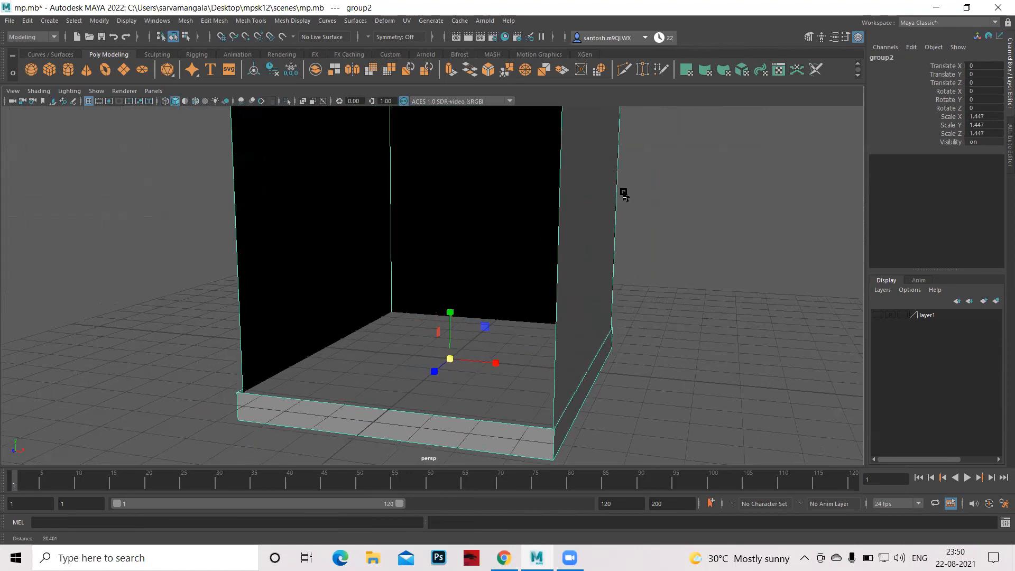
scroll(777, 273, up, 6)
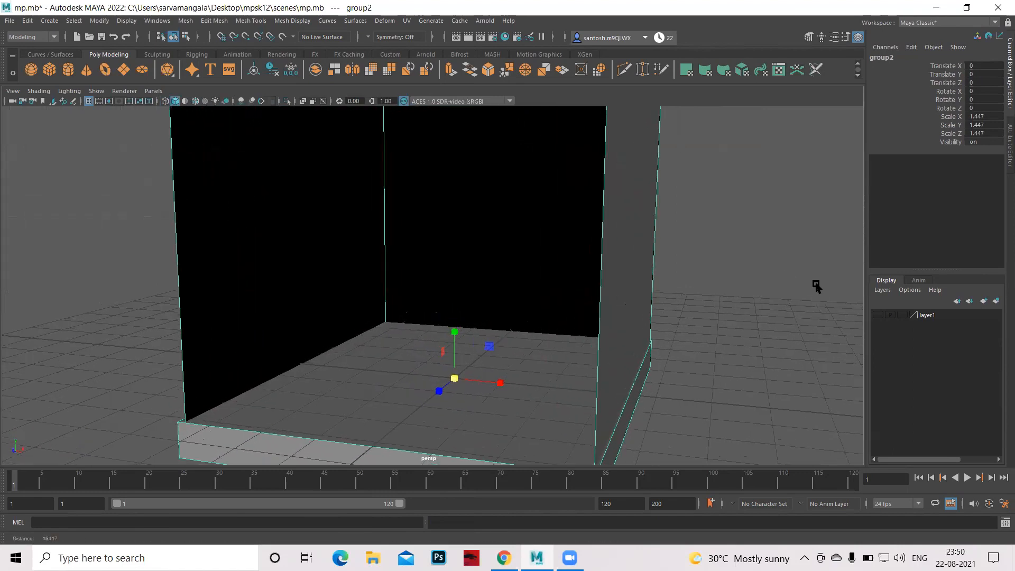
scroll(728, 273, down, 8)
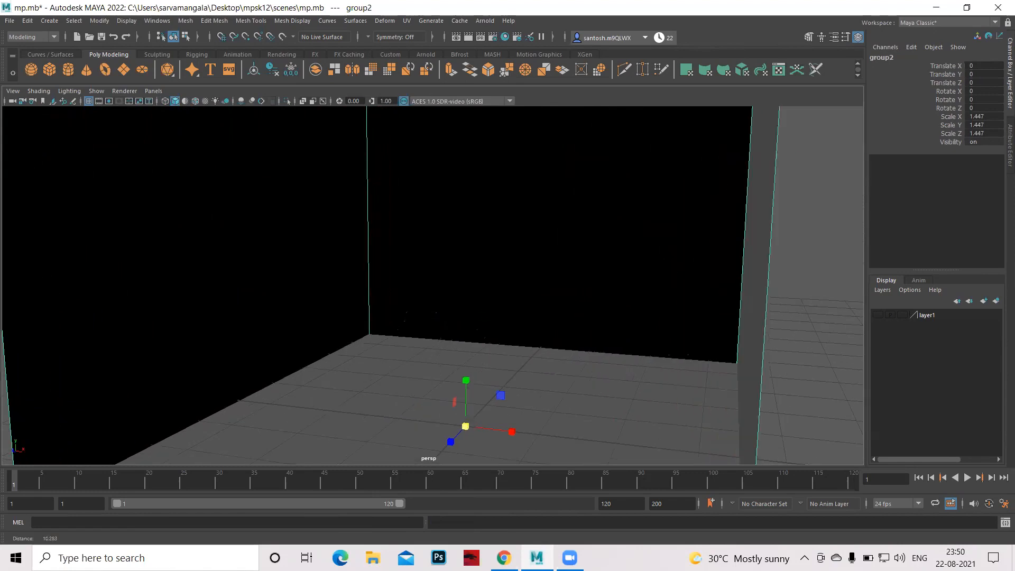
Enlarge the box and slab group uniformly to about 1.929 in the top view
key(space)
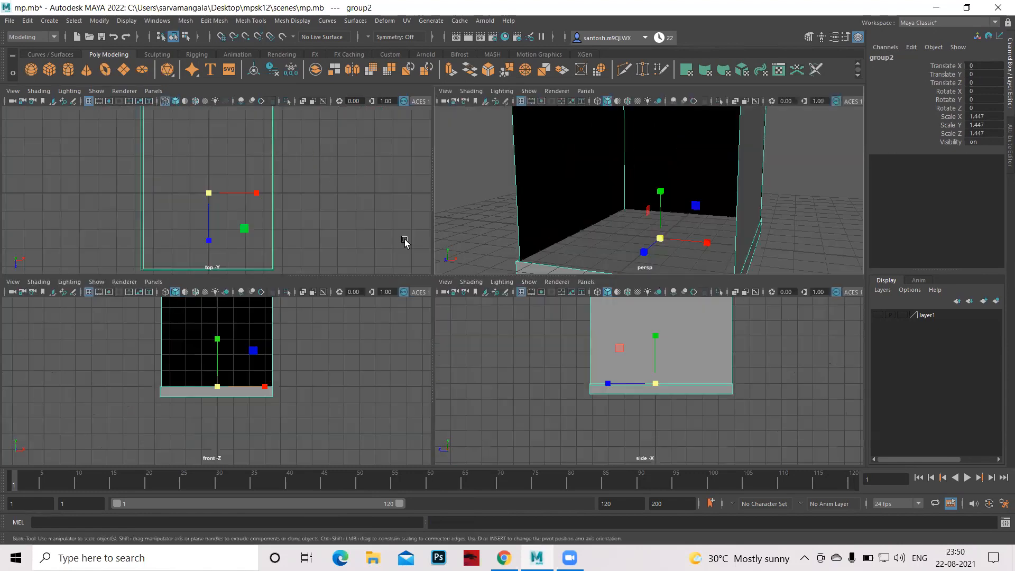
key(space)
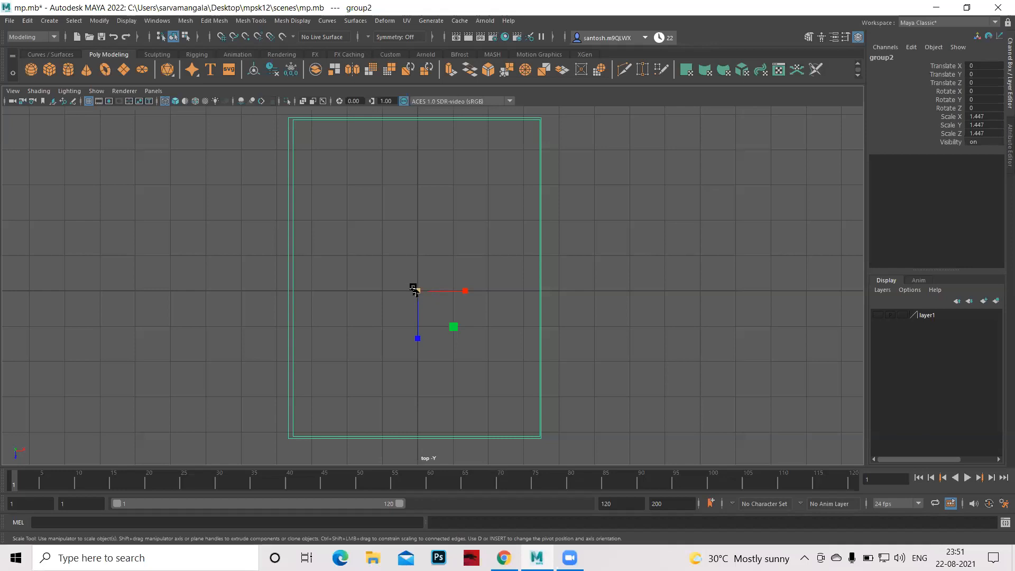
drag(418, 290, 522, 314)
key(space)
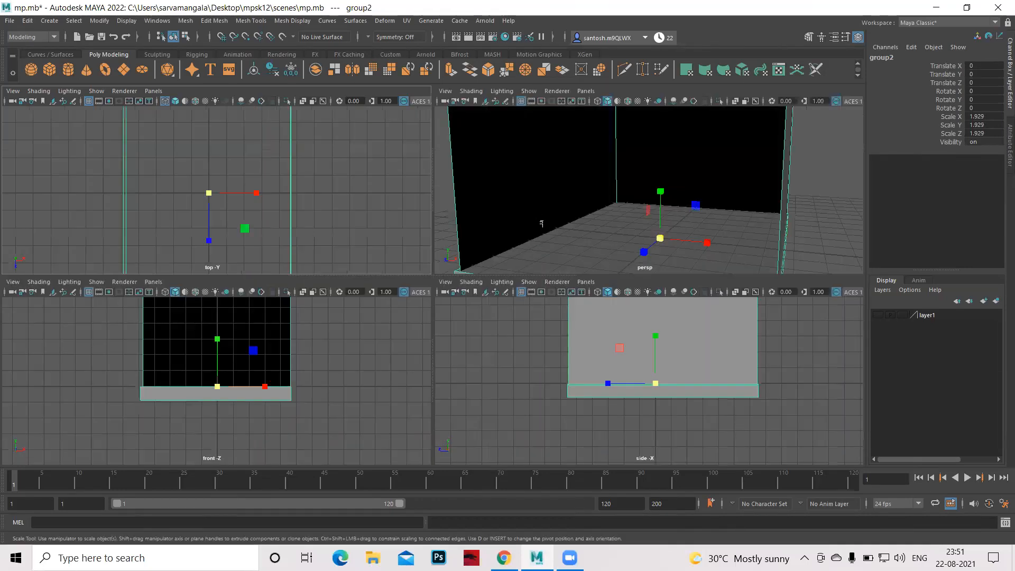
key(space)
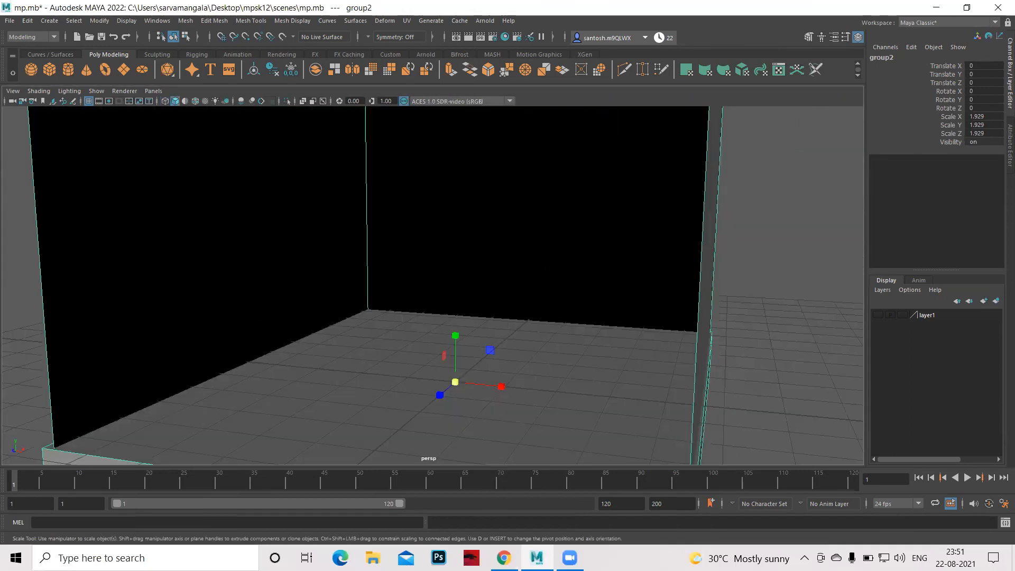
Examine the enlarged box's interior and its floor slab in the perspective view
key(alt)
alt+drag(423, 312, 525, 291)
alt+right_drag(531, 290, 550, 298)
alt+middle_drag(656, 214, 690, 201)
alt+right_drag(691, 201, 670, 213)
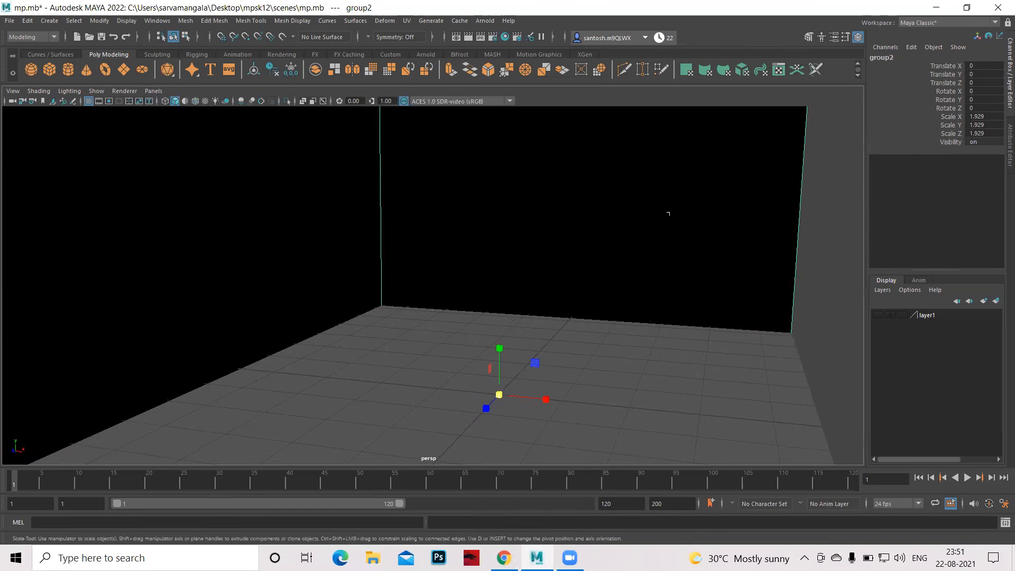
key(w)
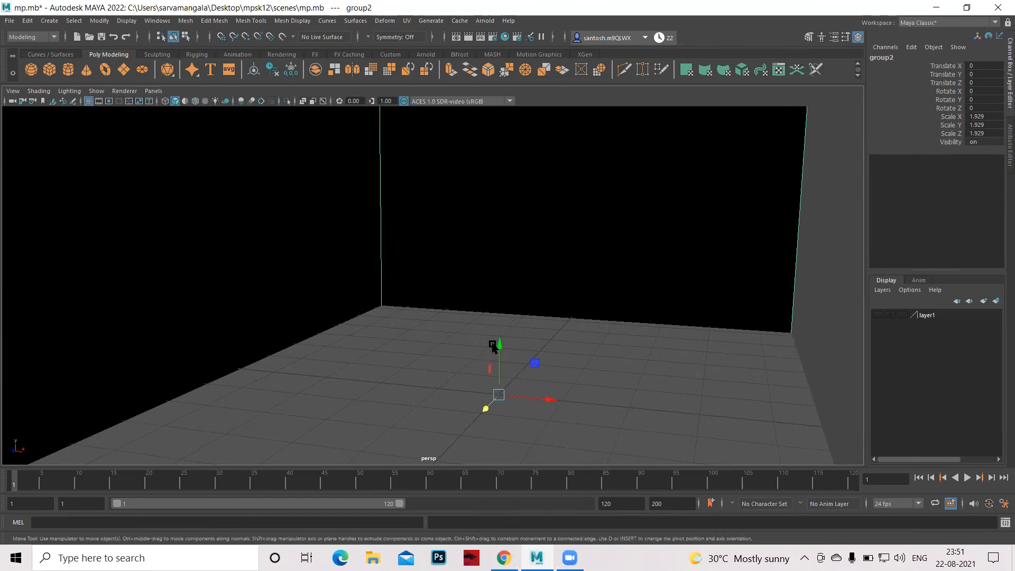
key(q)
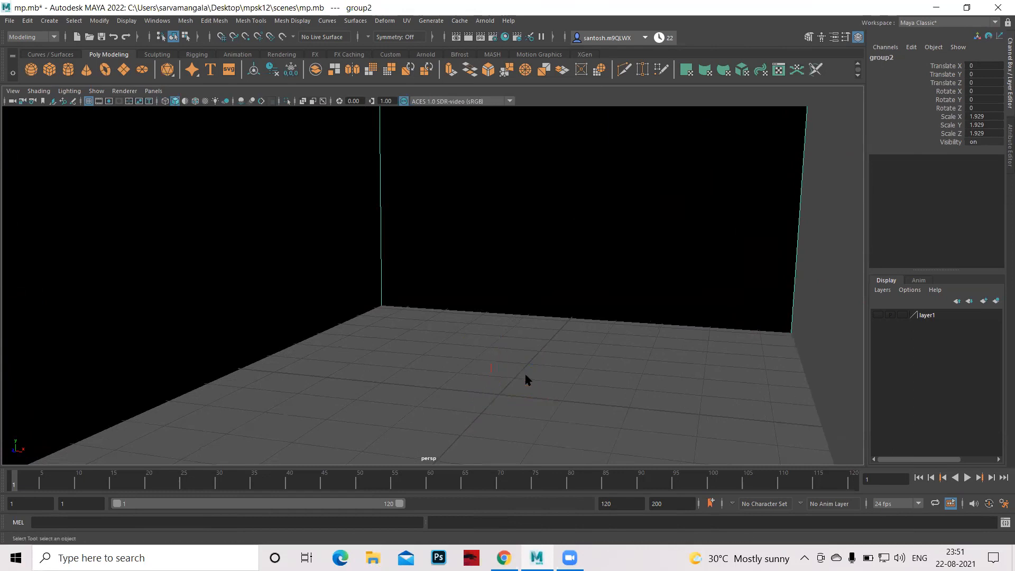
click(458, 395)
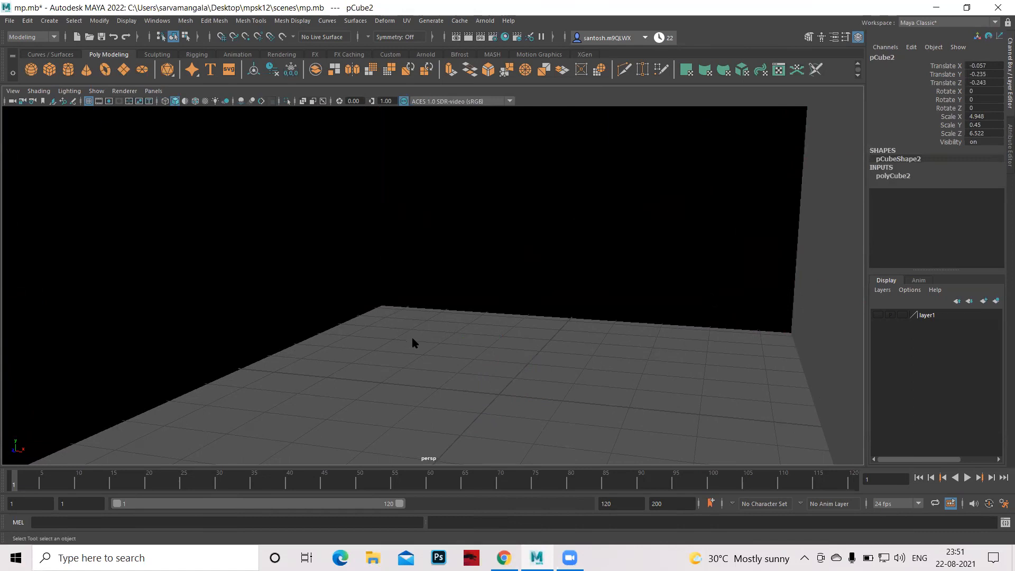
key(space)
scroll(649, 190, down, 5)
scroll(650, 190, up, 1)
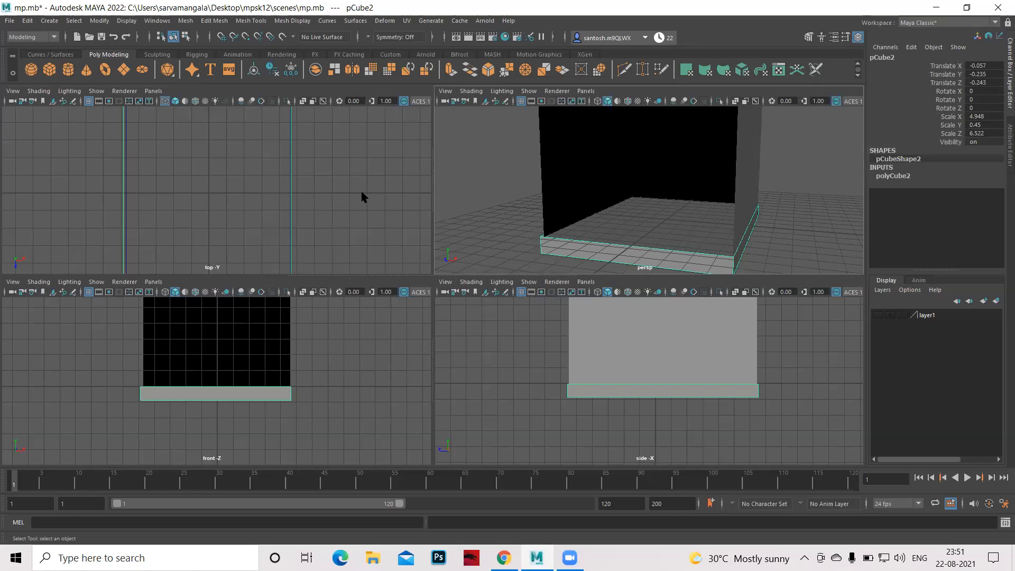
Create a polygon sphere and move it to about -9.372 in X, outside the box in the top view
key(space)
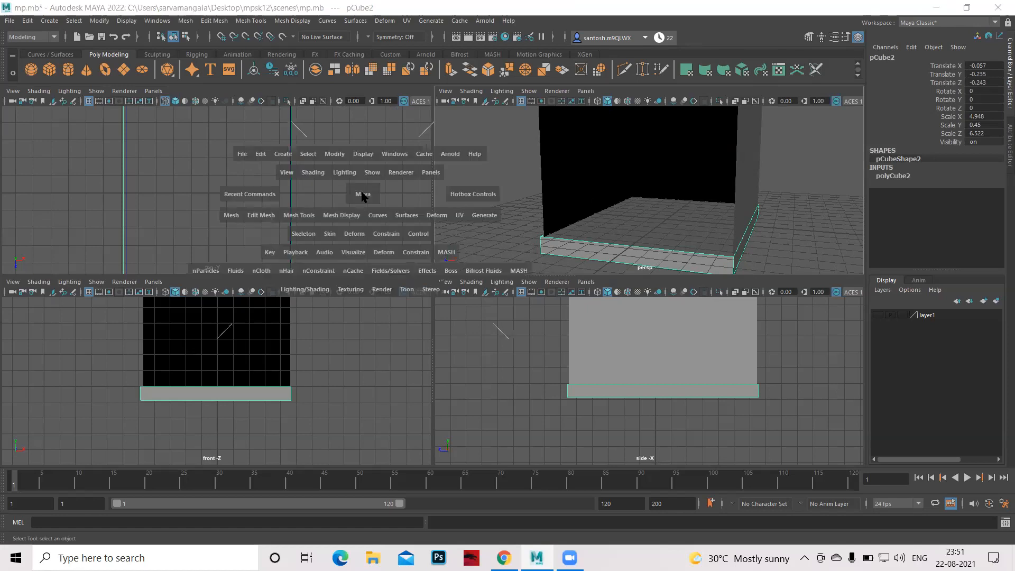
click(30, 70)
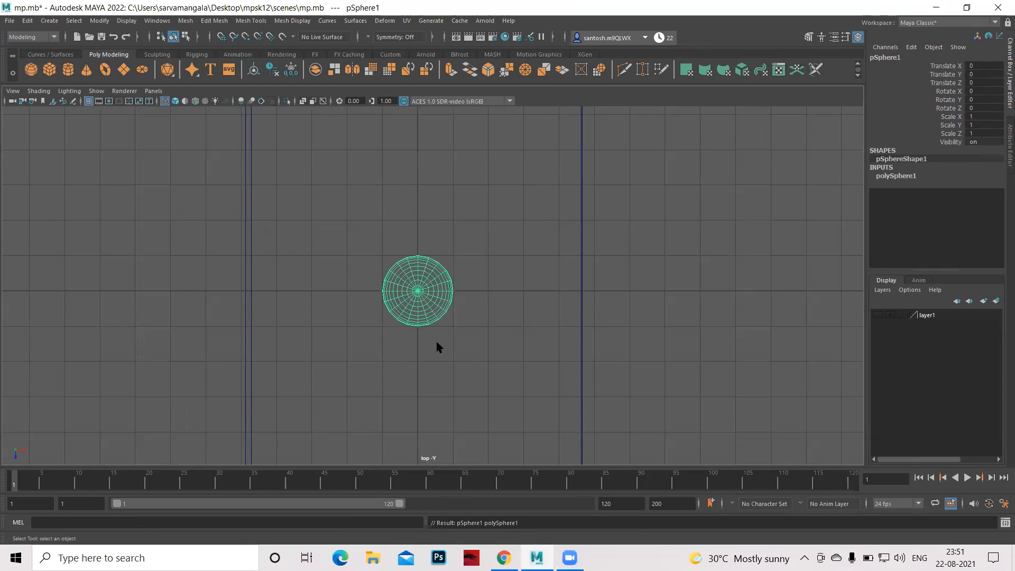
key(w)
drag(469, 291, 139, 276)
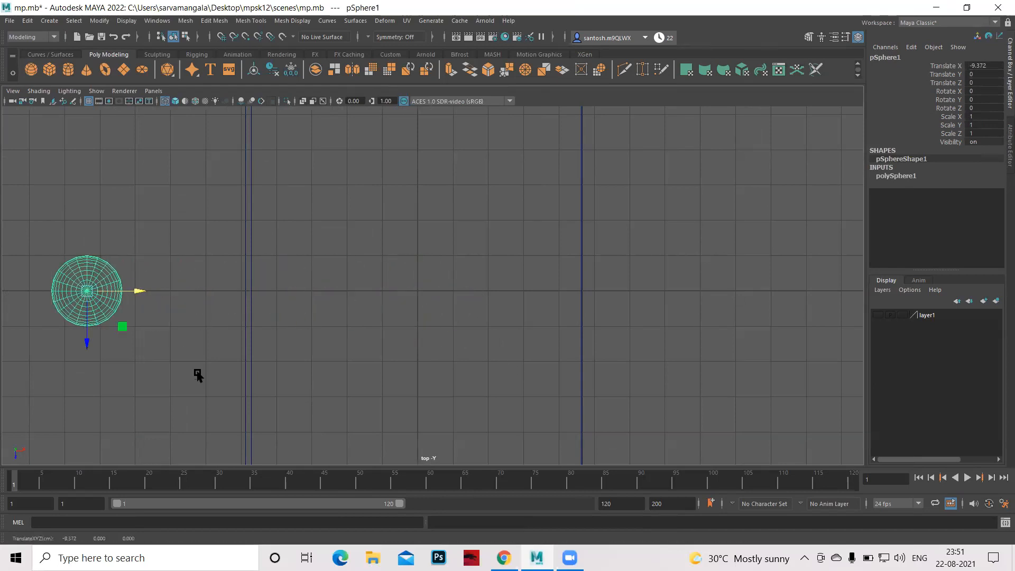
Duplicate the sphere and move the copy to about -7.126 in X, beside the original
key(ctrl+d)
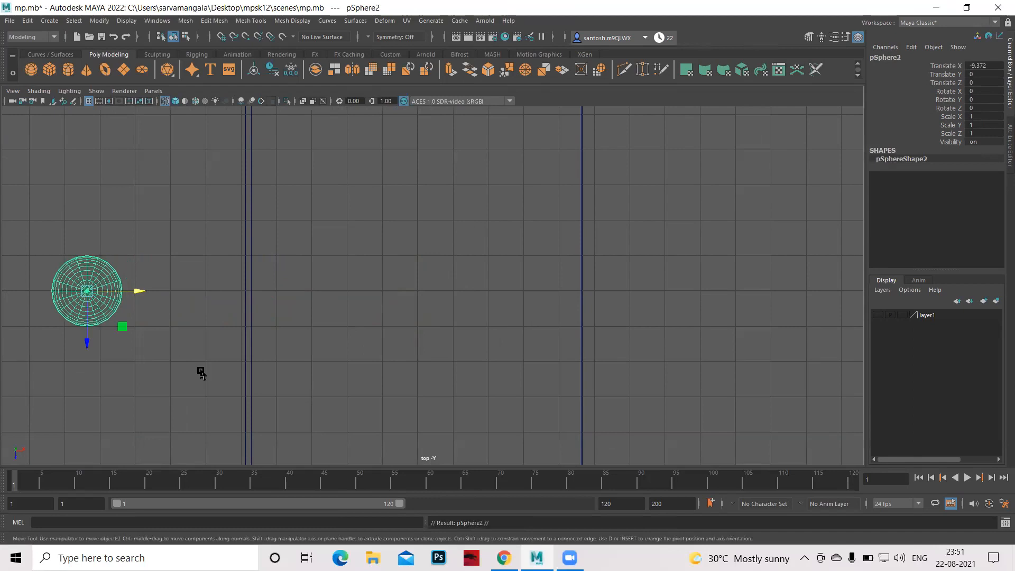
drag(141, 291, 221, 294)
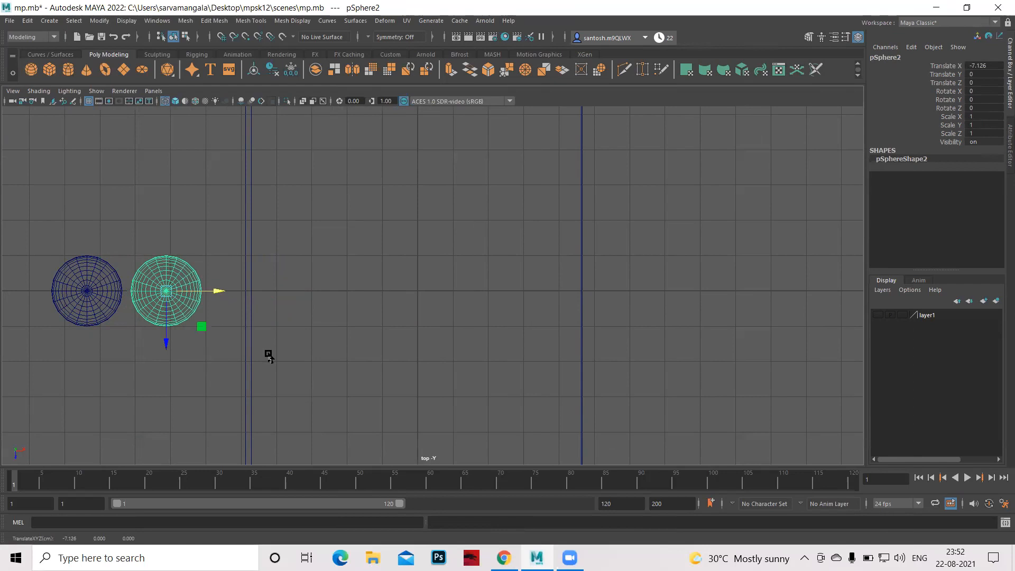
click(106, 195)
Group the two spheres and move the group to about -0.135 in Z
key(q)
click(163, 296)
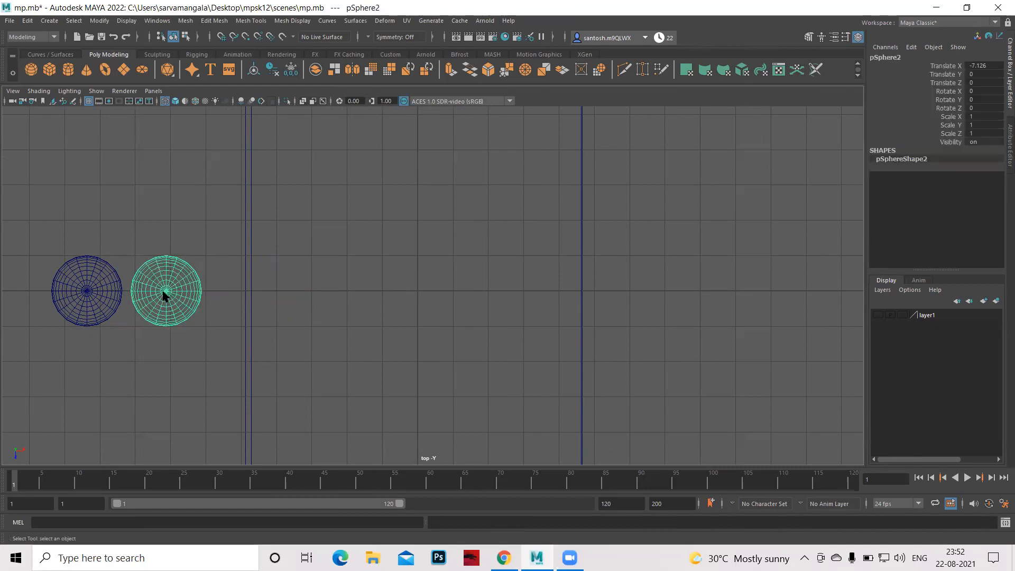
click(97, 284)
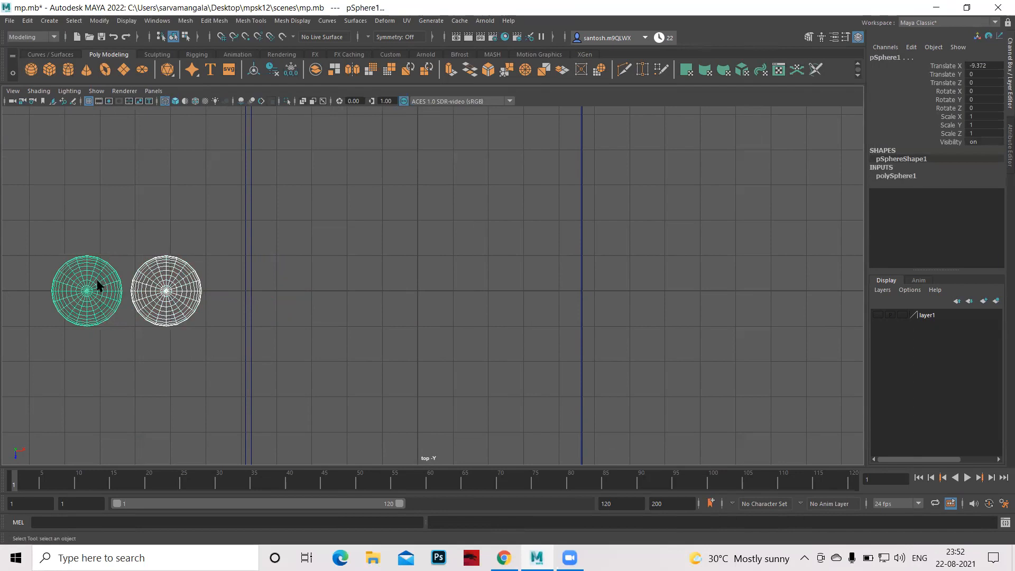
click(120, 197)
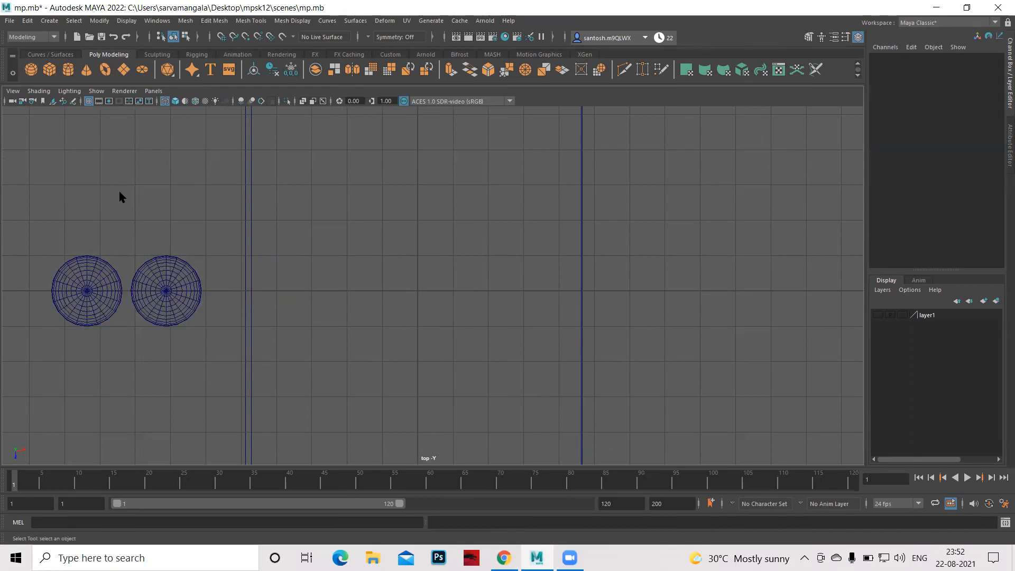
drag(24, 209, 217, 383)
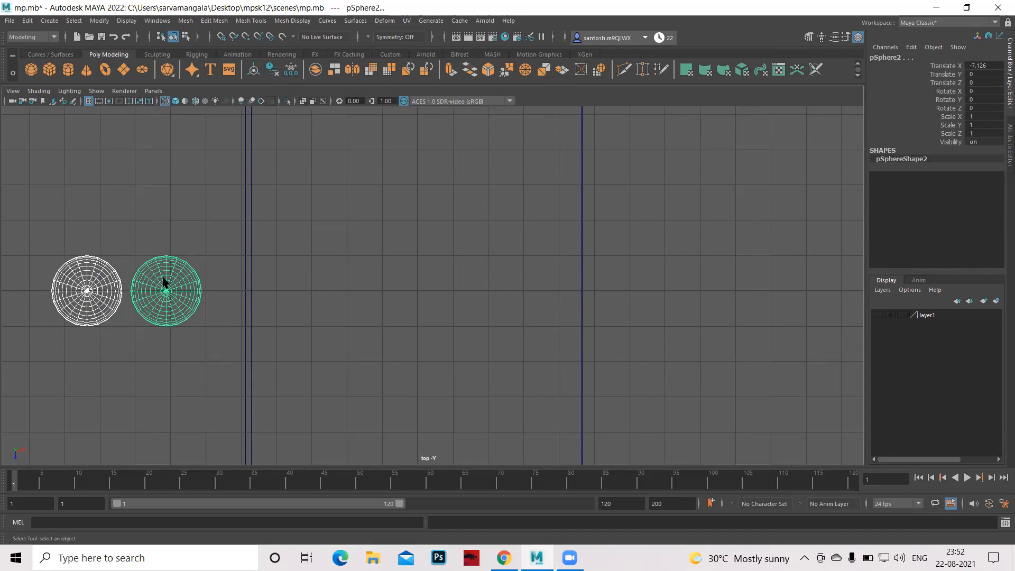
key(ctrl+g)
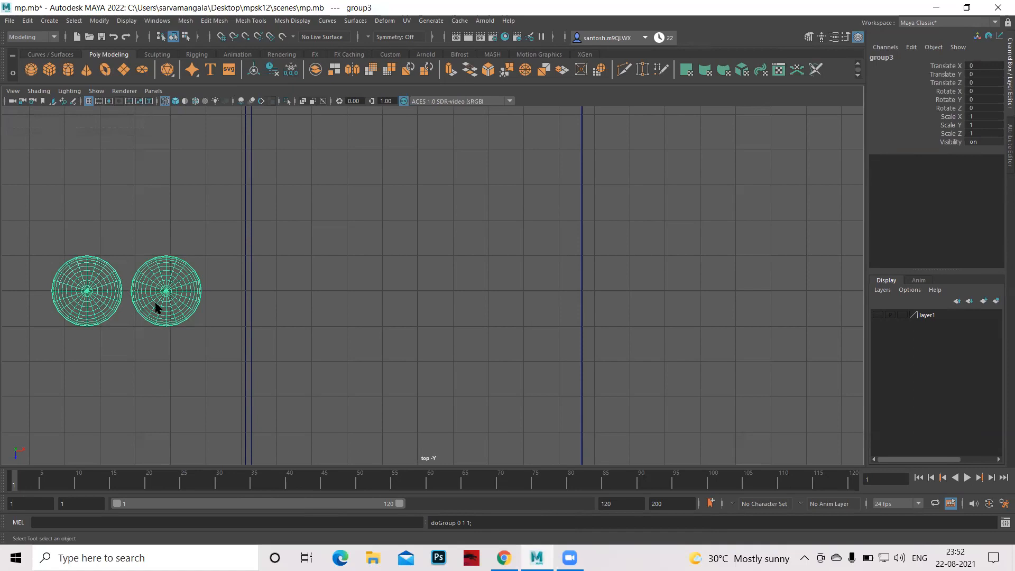
key(w)
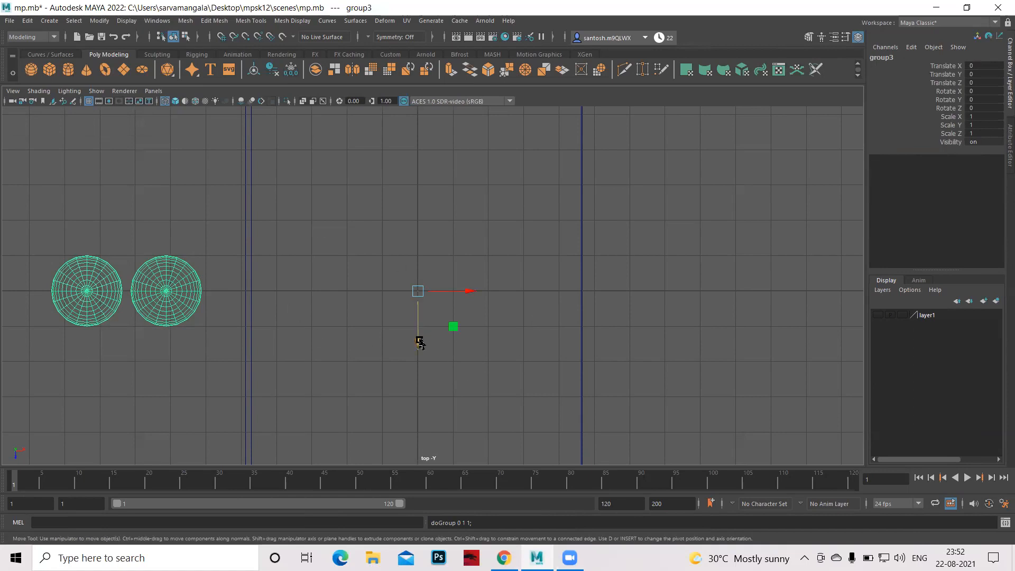
drag(419, 342, 426, 341)
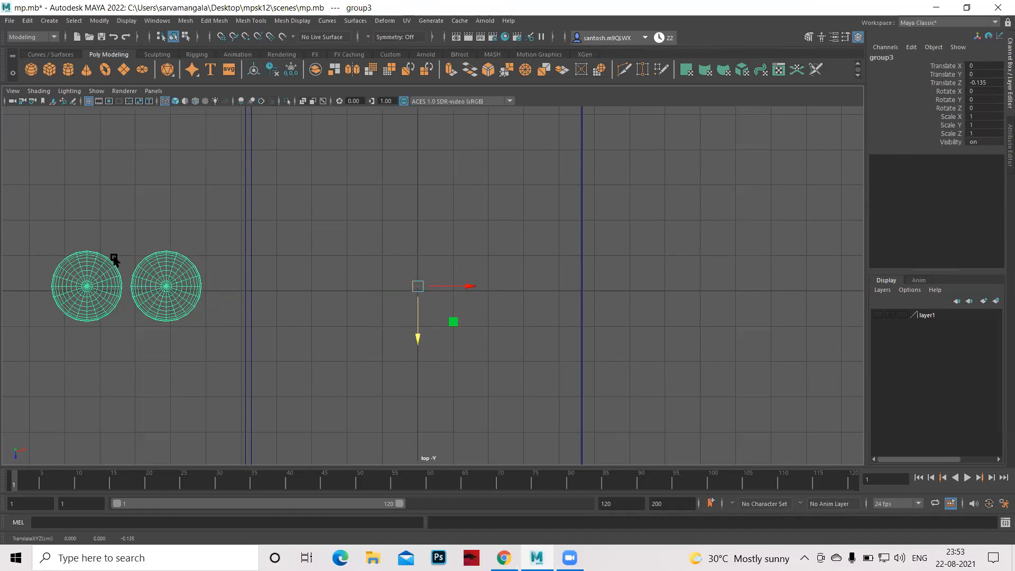
Try combining the two spheres into one mesh moved to about -0.105 in Z, and undo both the move and the combine
click(140, 207)
click(151, 285)
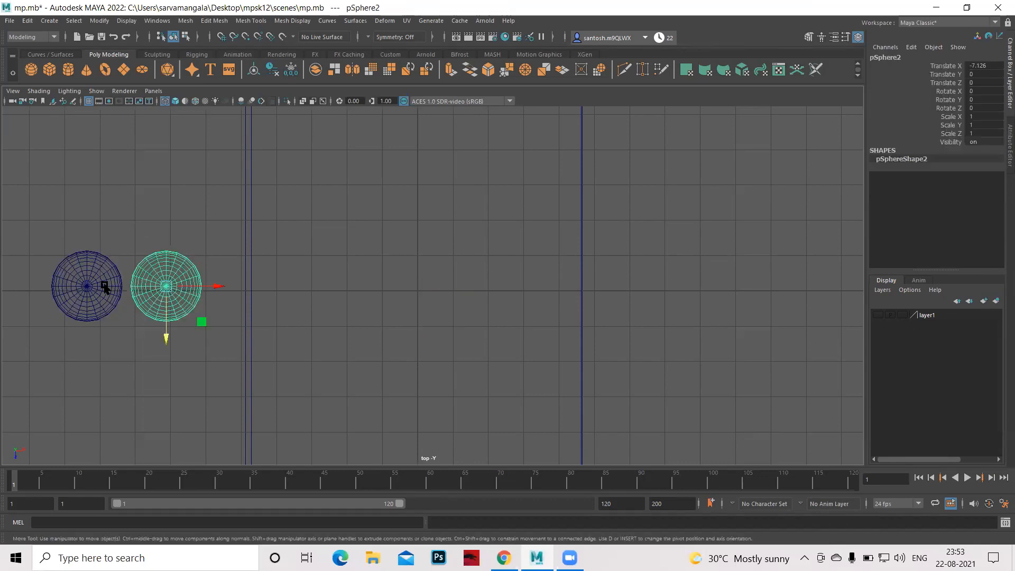
shift+click(104, 287)
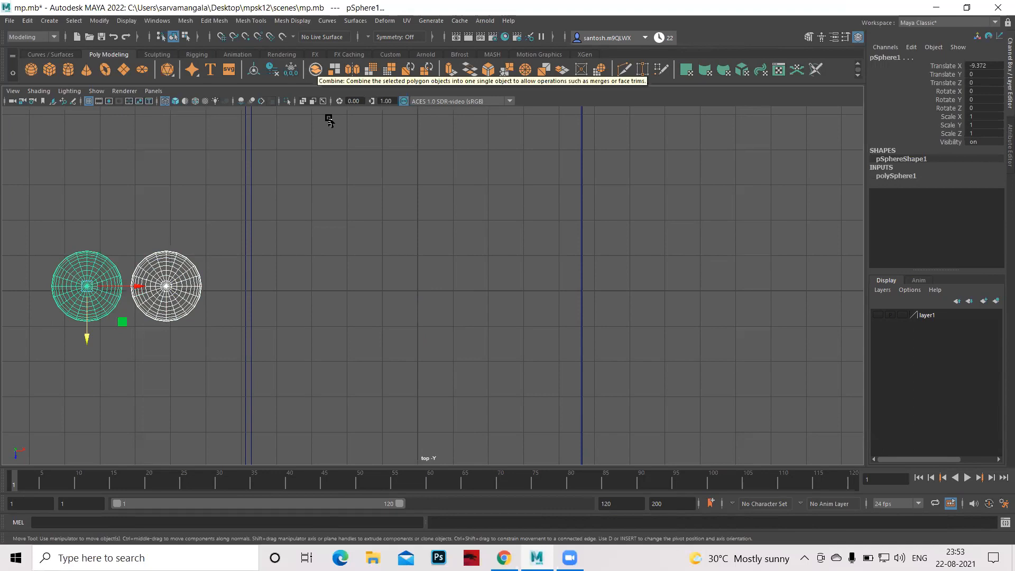
click(315, 70)
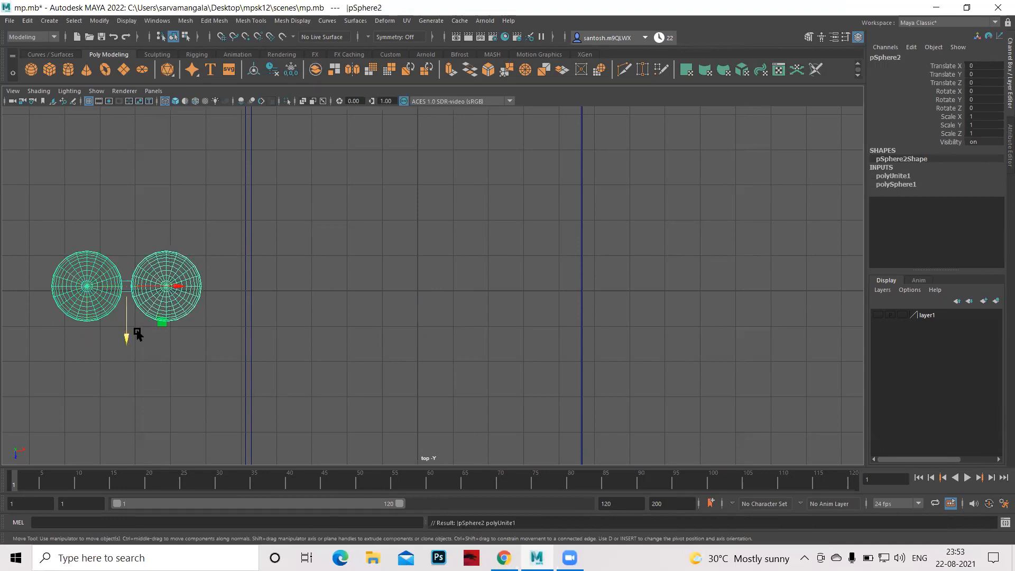
mouse_move(127, 334)
mouse_down()
mouse_move(134, 344)
mouse_move(145, 329)
mouse_move(141, 343)
mouse_up()
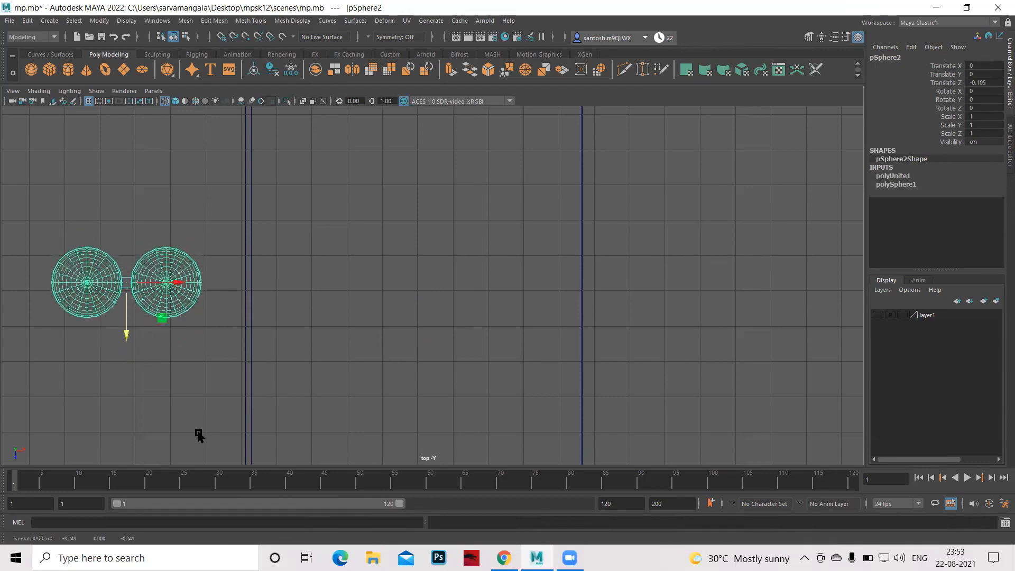
key(ctrl+z)
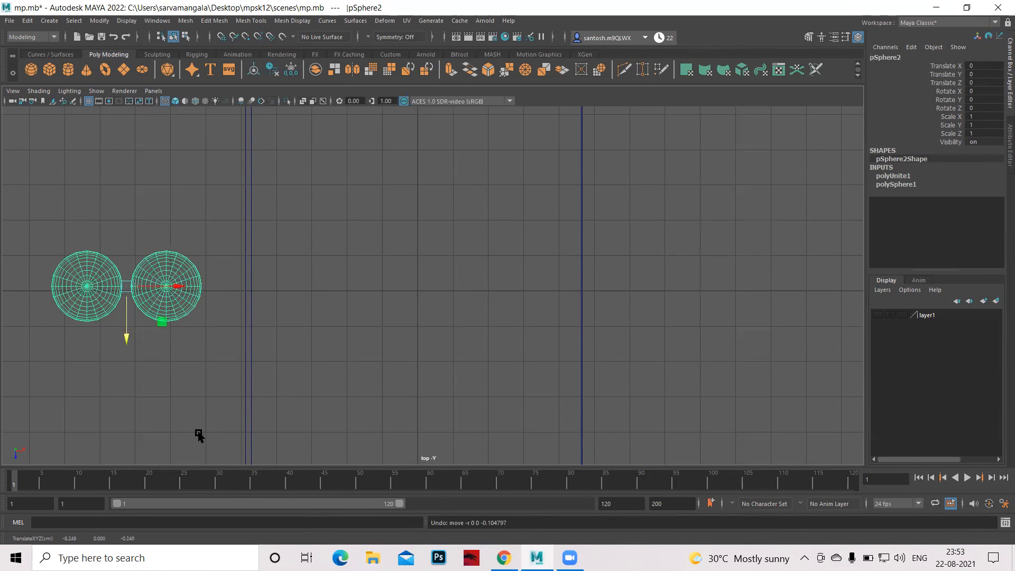
key(ctrl+z)
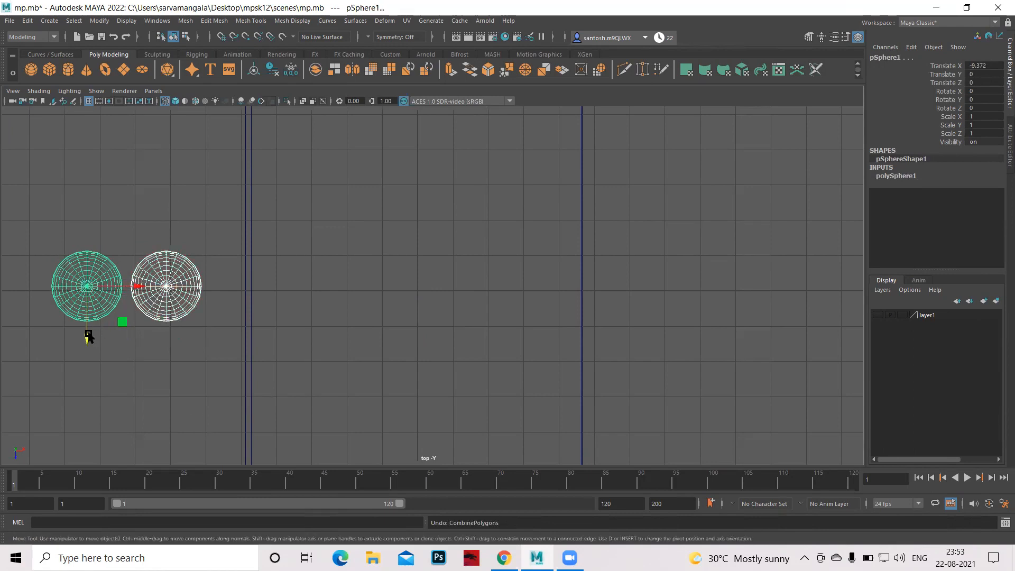
Move the original sphere to about -0.165 in Z and its copy to about -0.225 in Z
drag(88, 335, 88, 332)
click(206, 186)
click(106, 276)
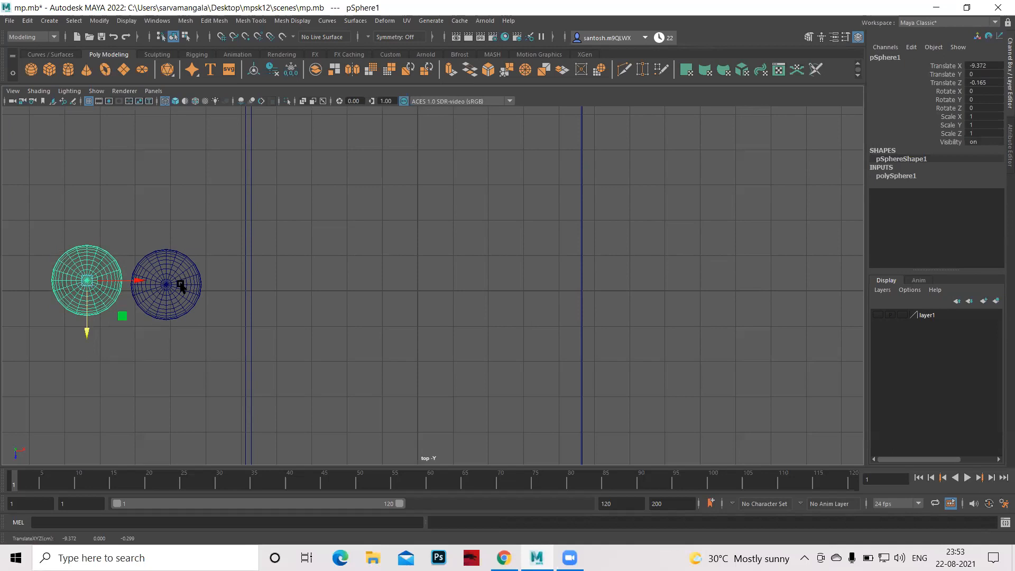
click(180, 285)
drag(164, 331, 165, 328)
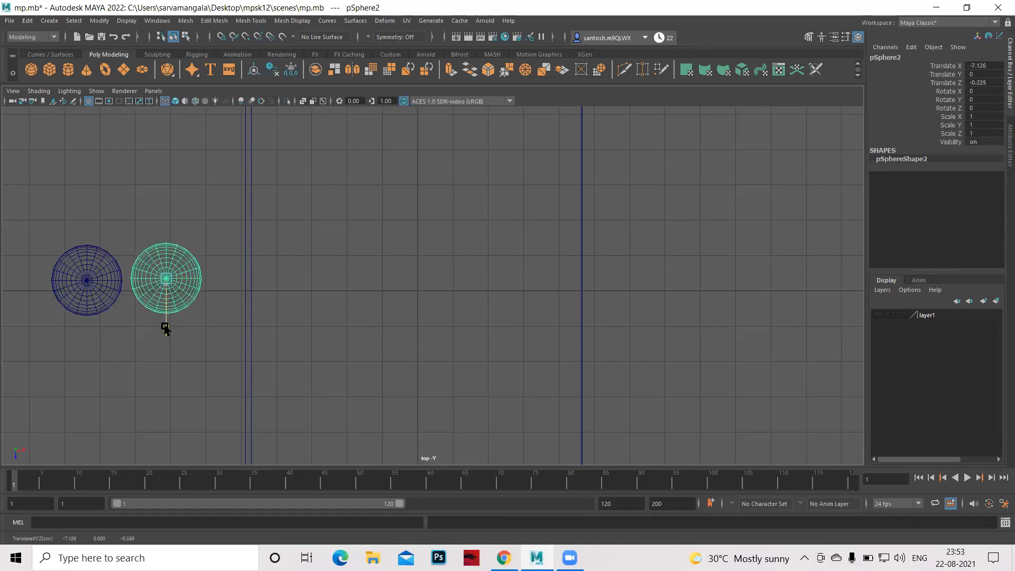
Select both offset spheres and group them
click(114, 176)
click(94, 286)
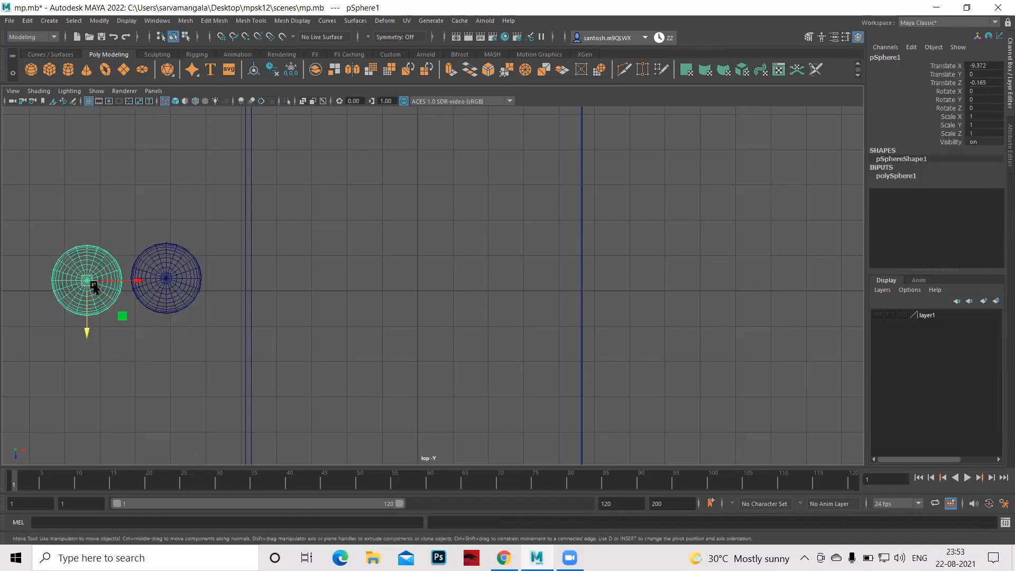
click(180, 280)
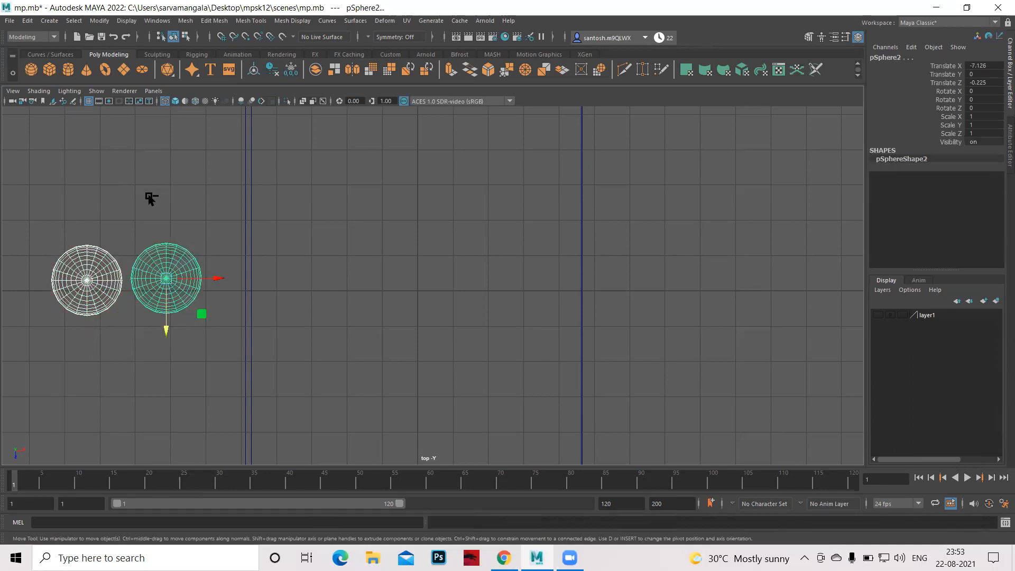
key(ctrl+g)
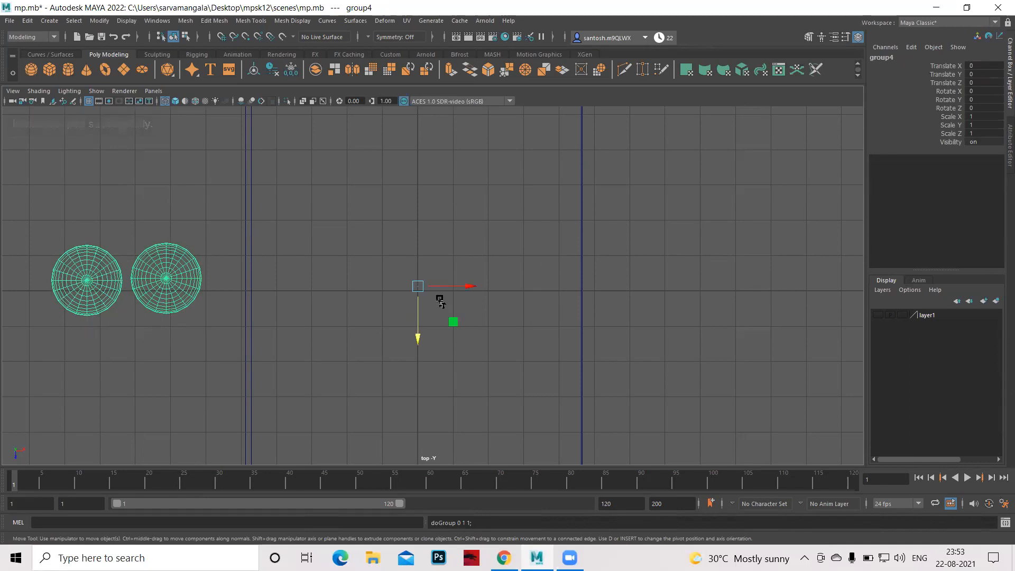
Select the grouped spheres individually to check that each remains a separate object
click(180, 275)
click(104, 276)
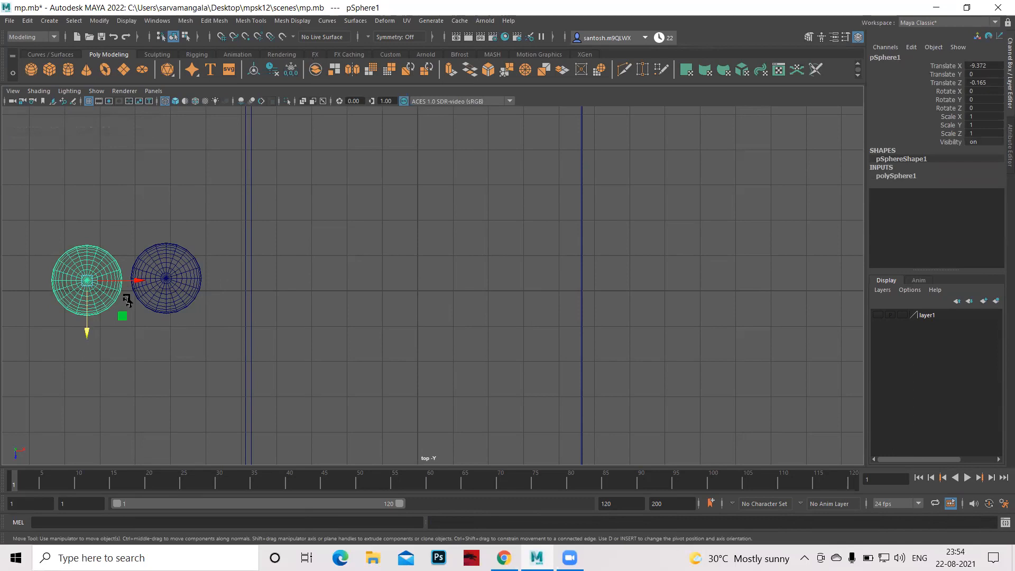
click(151, 223)
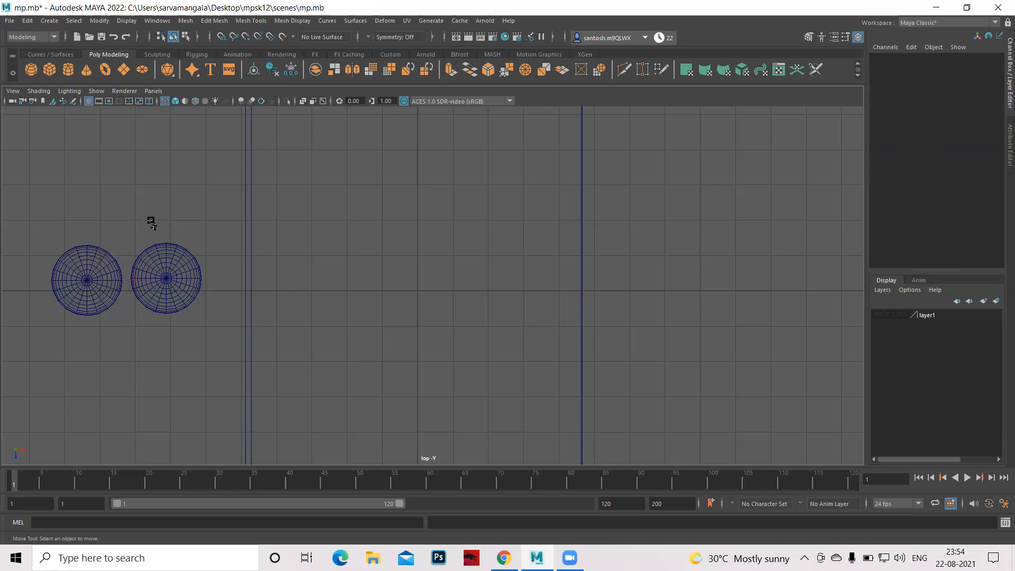
click(100, 280)
click(90, 284)
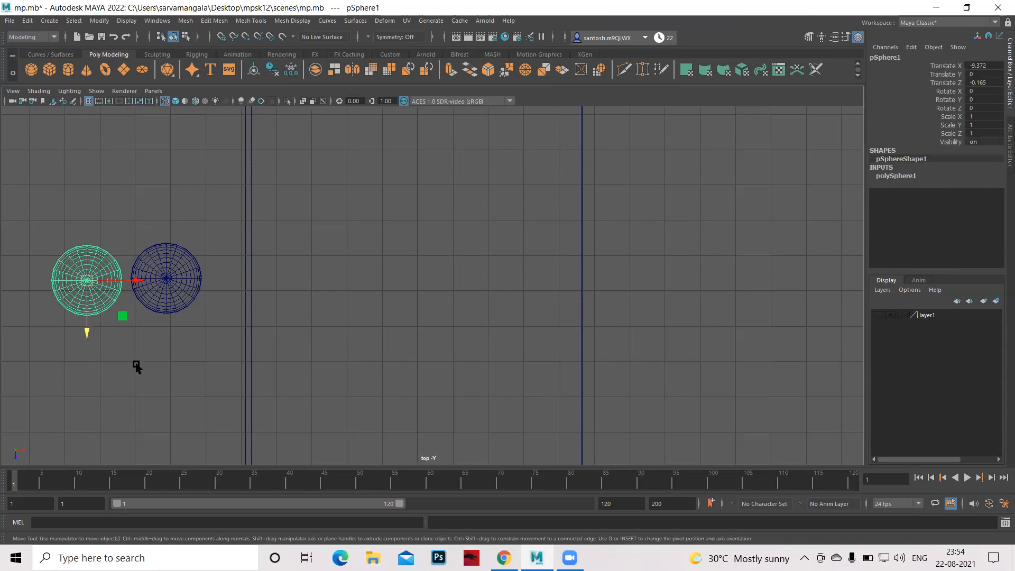
Group the two spheres again and center the new group's pivot between them
click(170, 286)
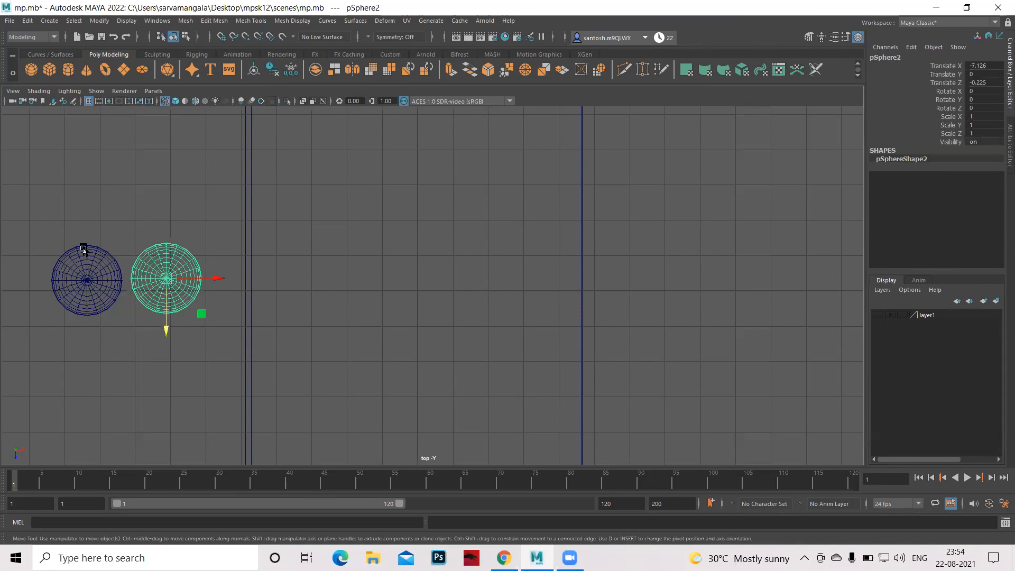
shift+drag(42, 197, 186, 385)
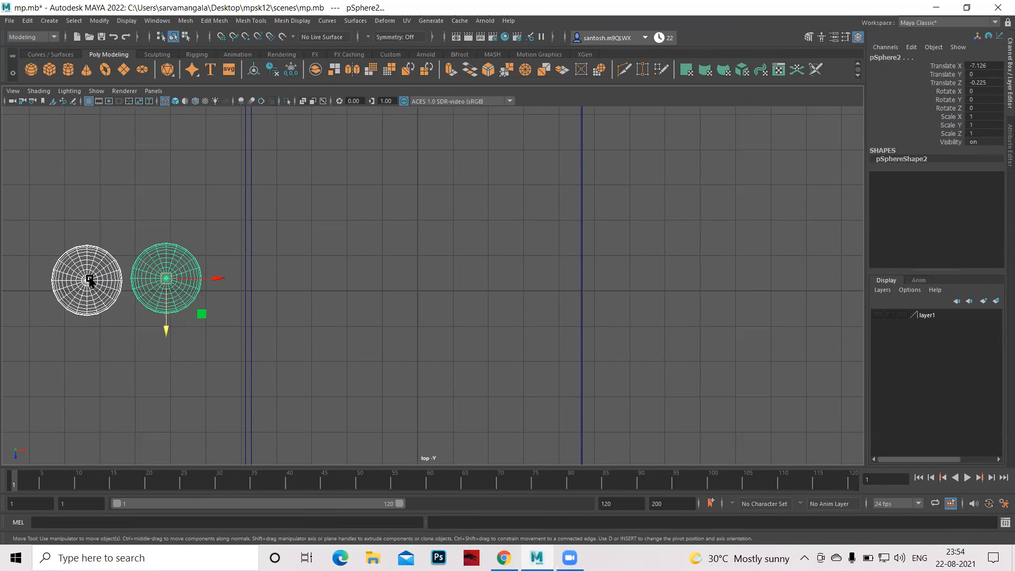
key(ctrl+g)
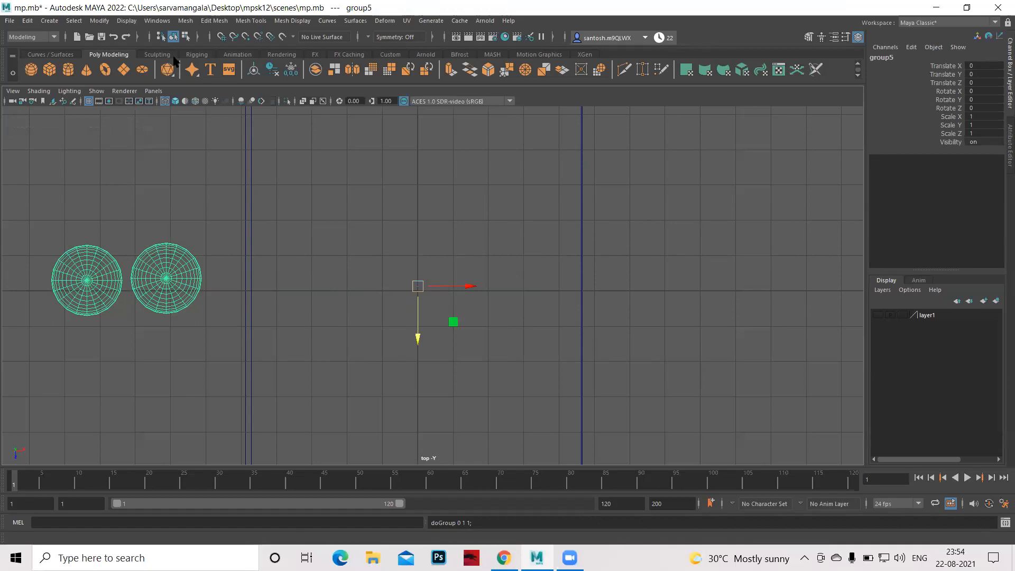
click(100, 20)
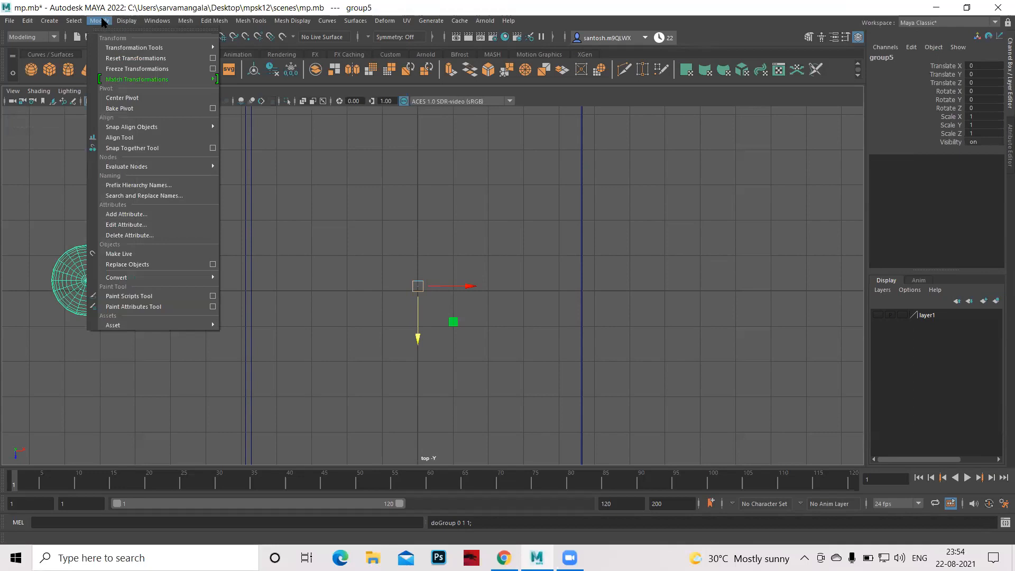
click(124, 98)
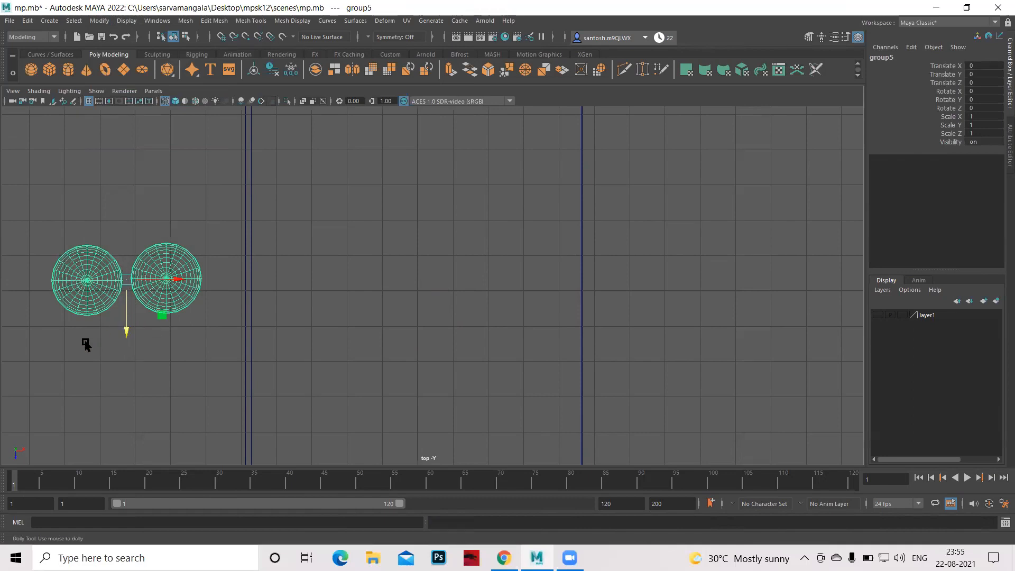
Move the sphere group to about 0.059 in Z in the top view
alt+right_drag(85, 342, 180, 385)
alt+middle_drag(296, 387, 430, 318)
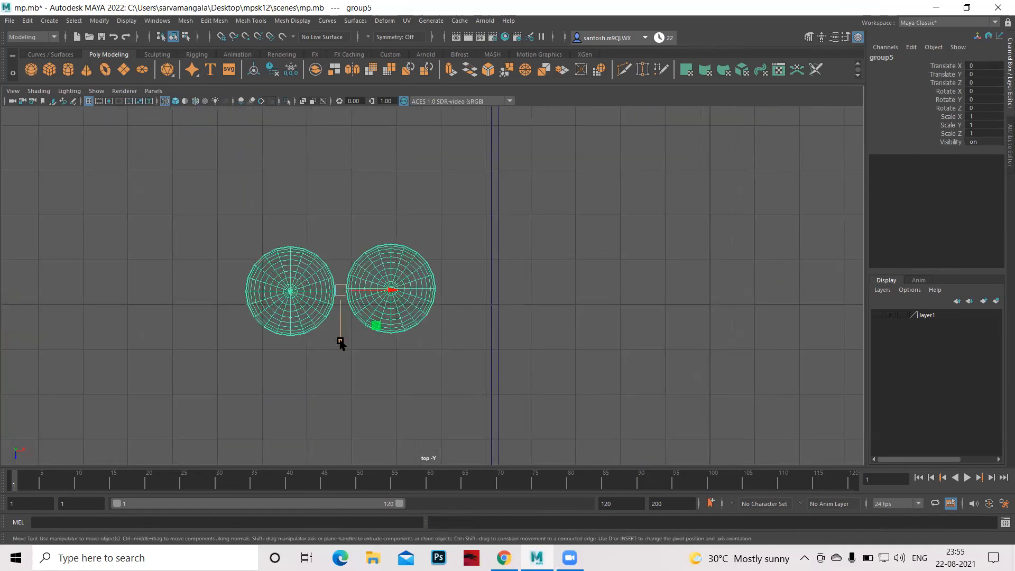
mouse_move(340, 339)
mouse_down()
mouse_move(331, 302)
mouse_move(335, 352)
mouse_move(330, 342)
mouse_up()
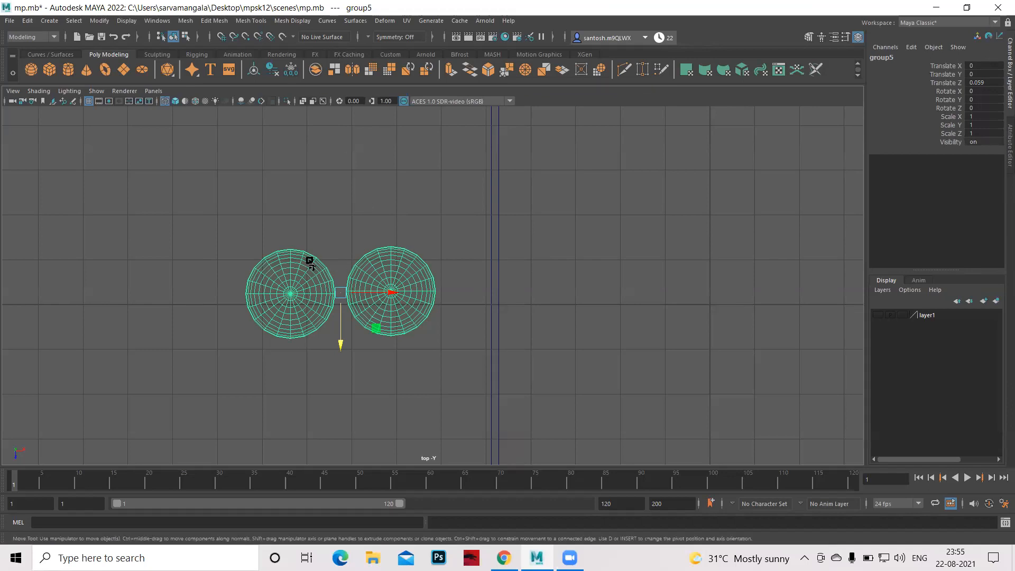
Delete both spheres beside the box
click(140, 199)
drag(149, 185, 457, 359)
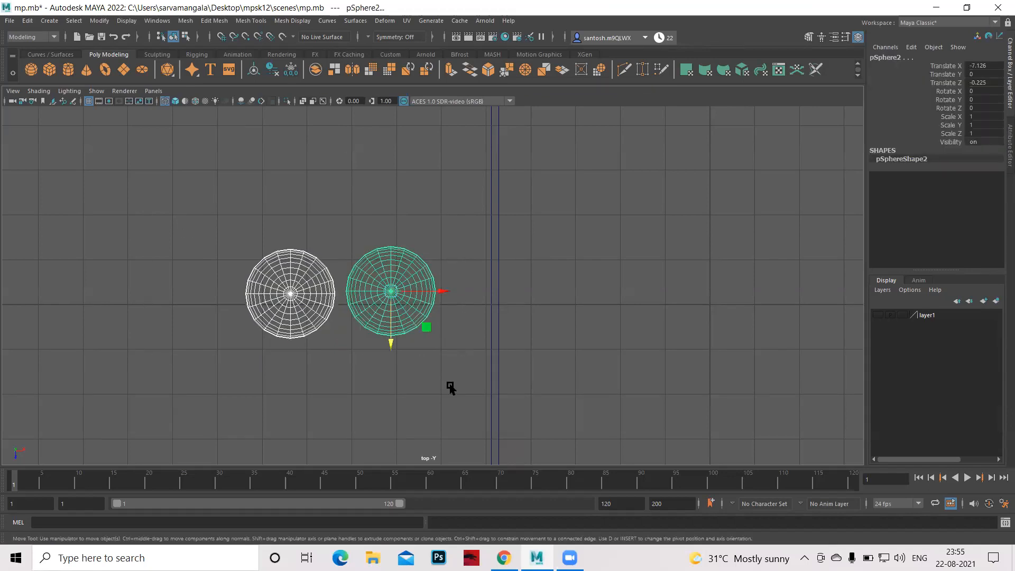
key(Delete)
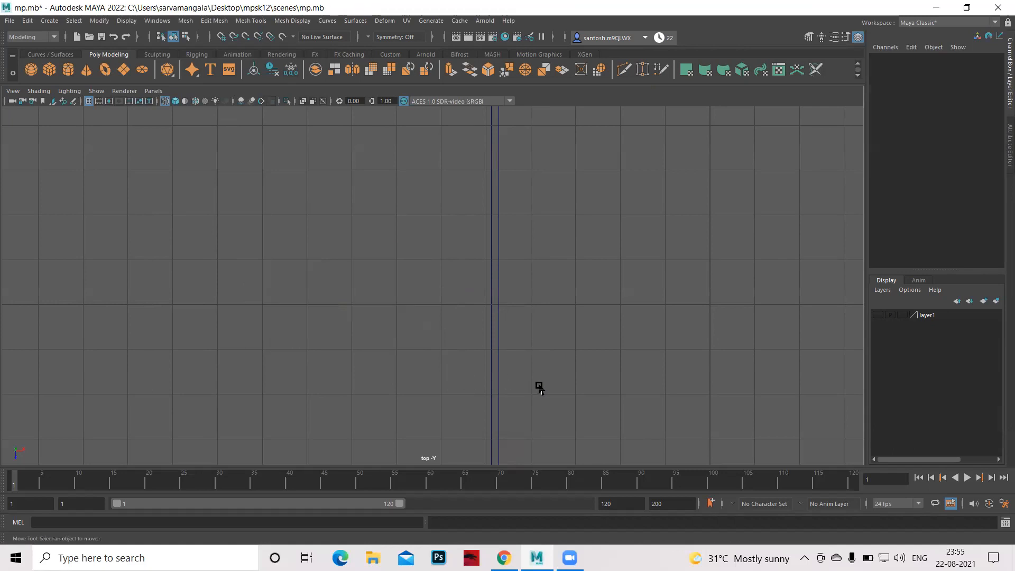
Examine the box and floor slab in the perspective view, the four-view layout and the enlarged top view
key(a)
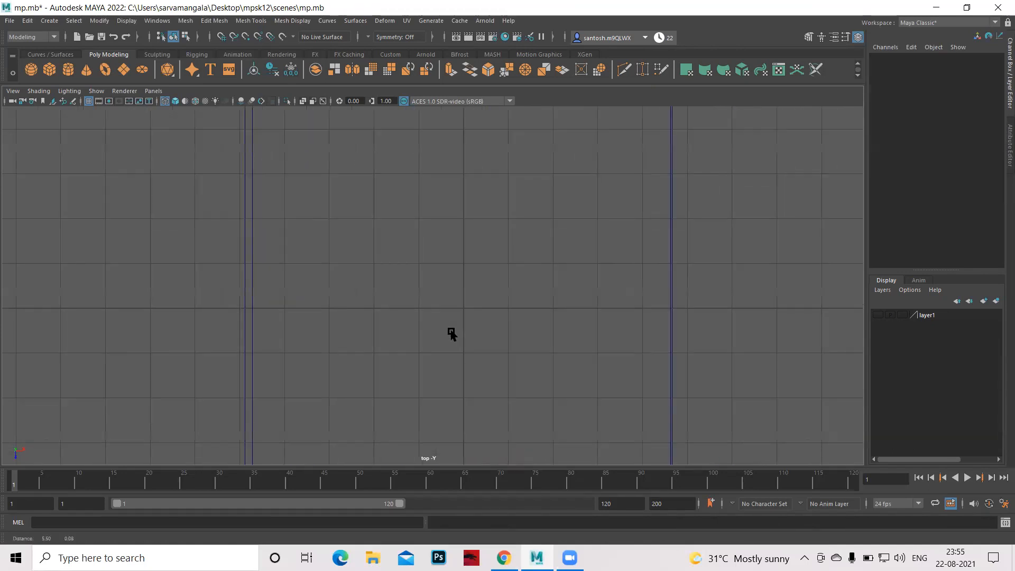
key(space)
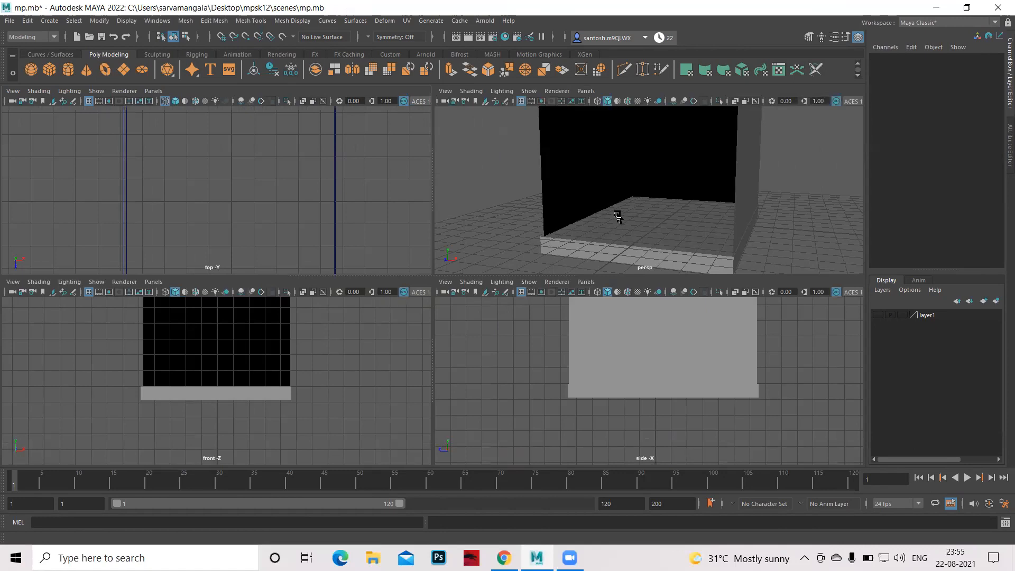
key(space)
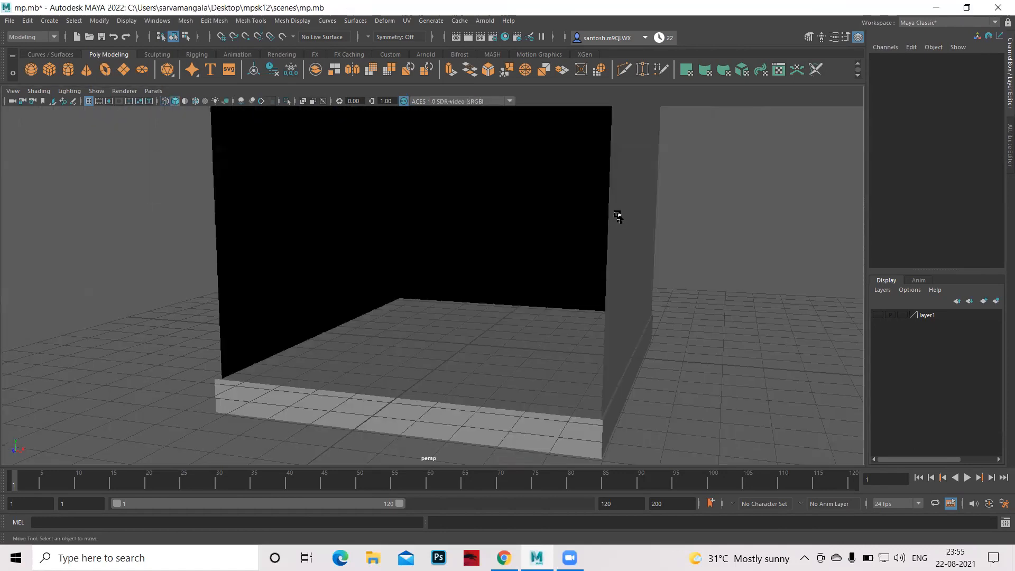
key(space)
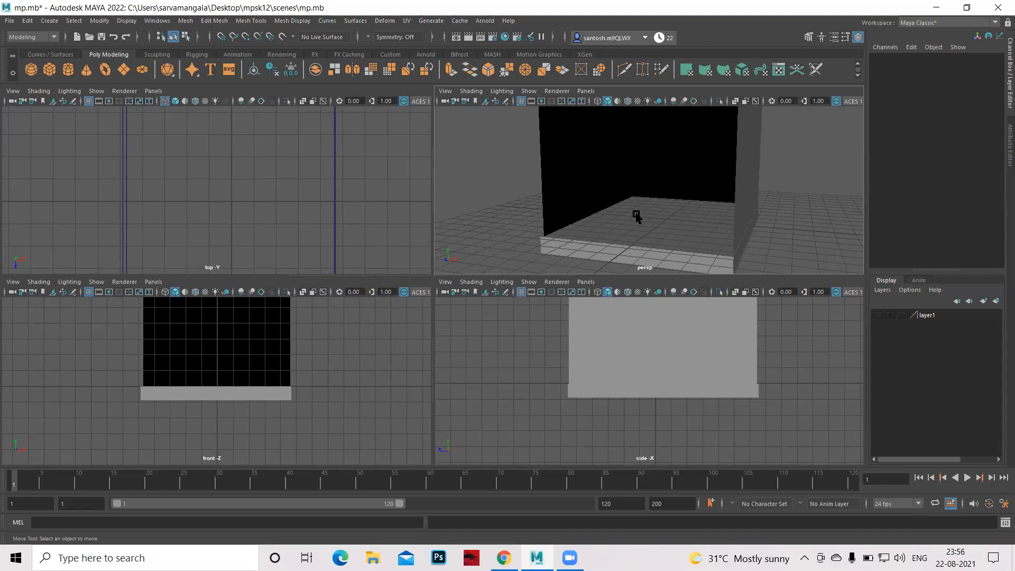
key(space)
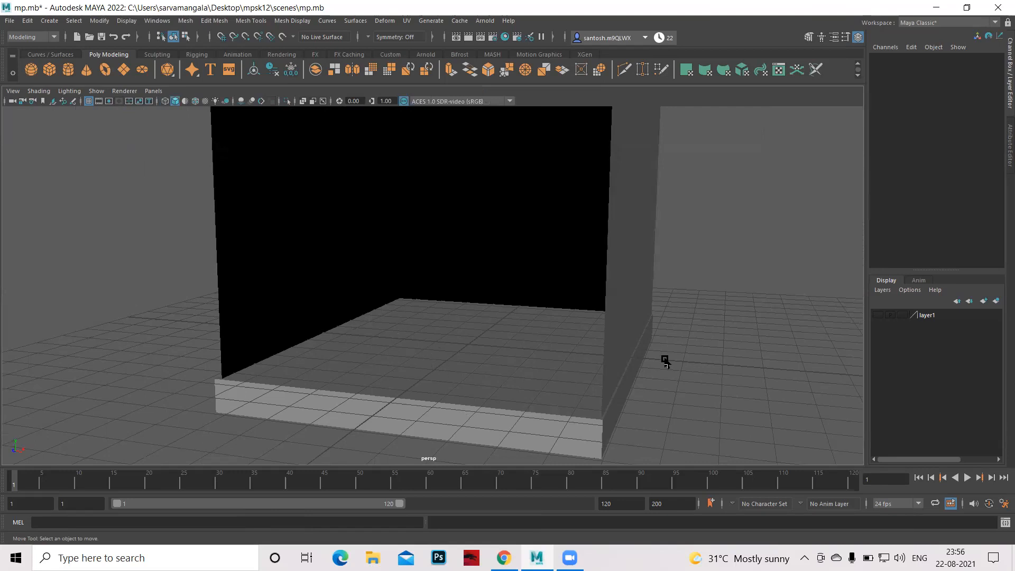
key(space)
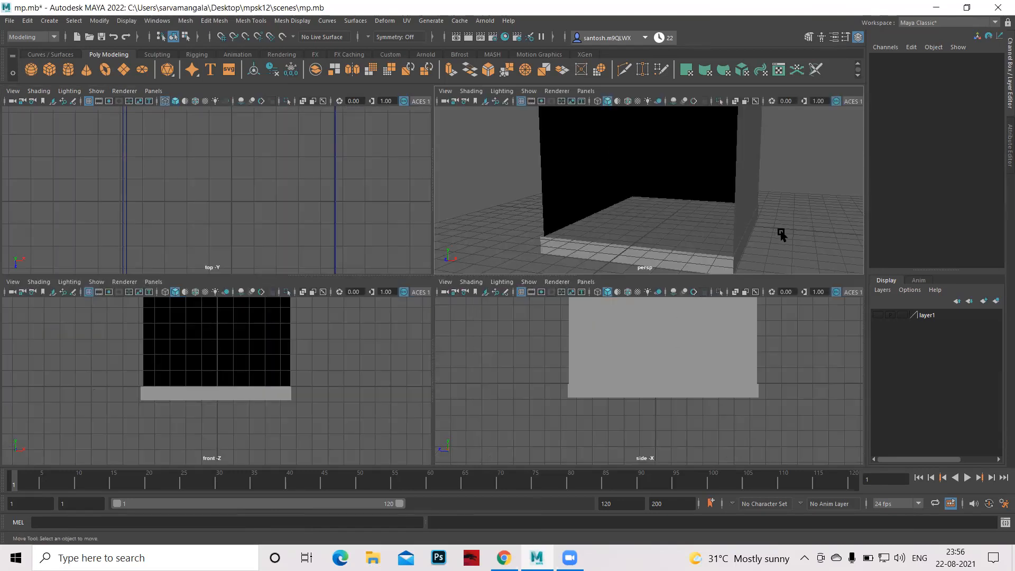
click(328, 196)
key(space)
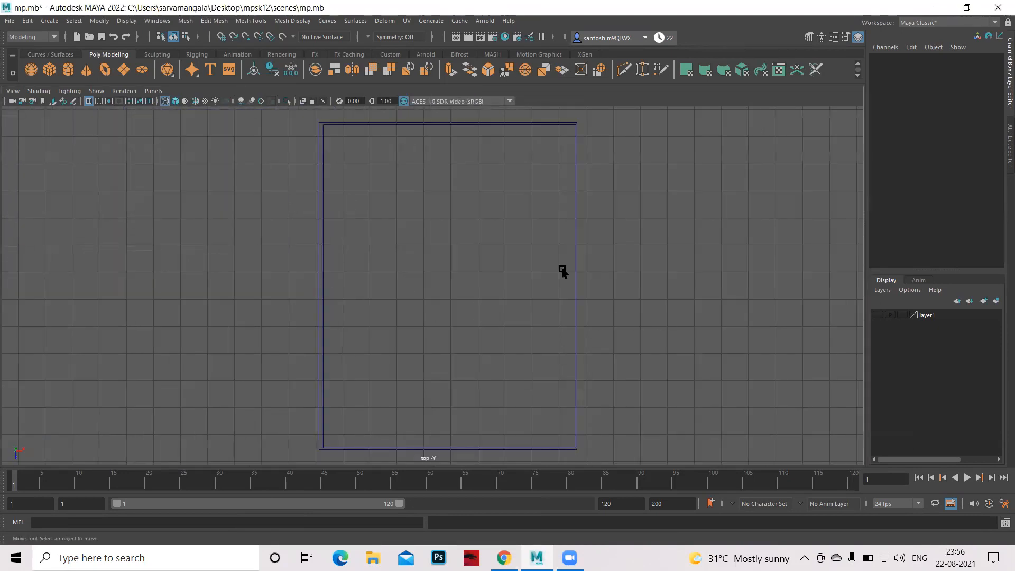
key(ctrl+space)
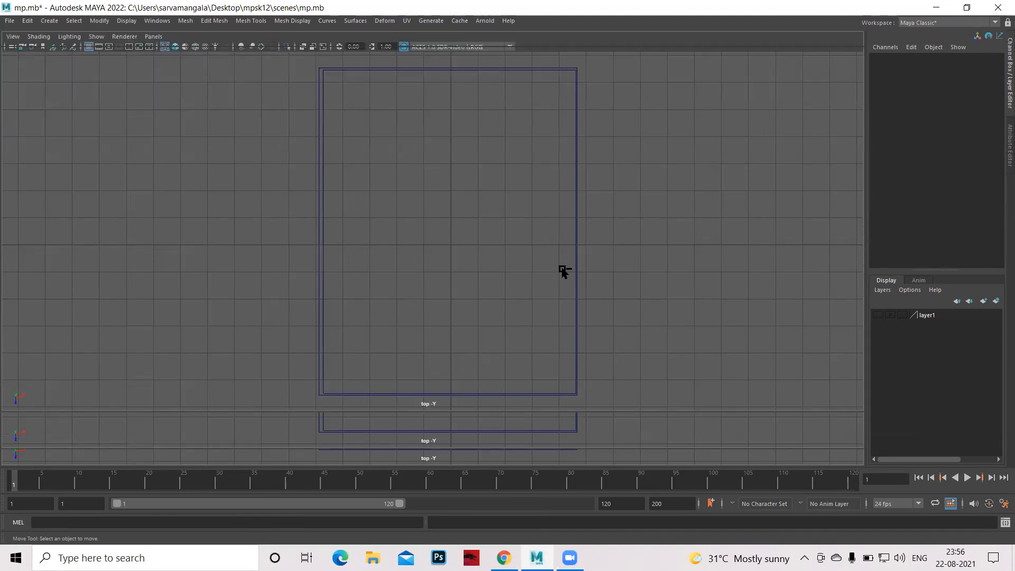
alt+middle_drag(710, 377, 550, 344)
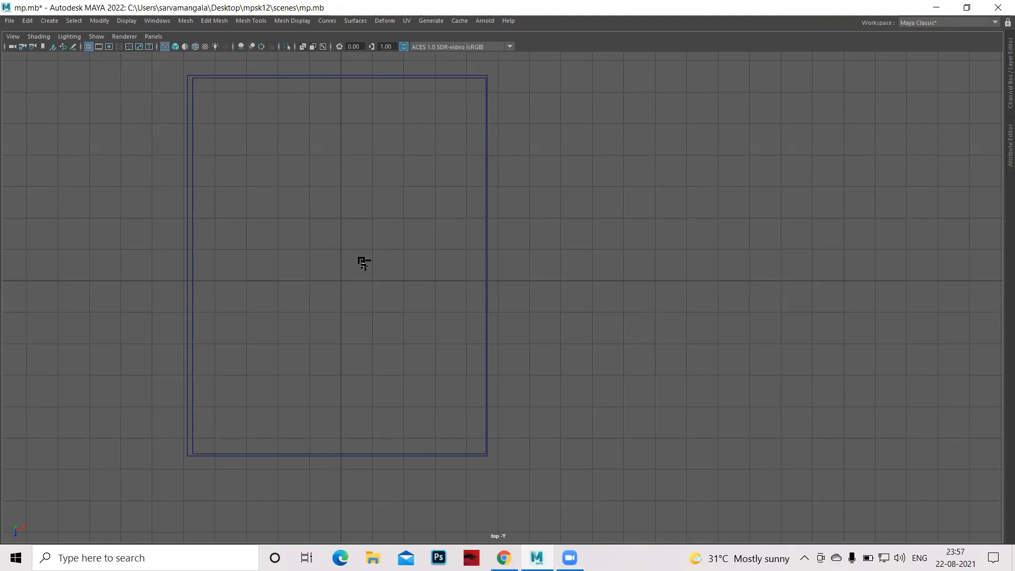
Restore the full interface with the four-view layout and create a polygon sphere at the origin inside the box
key(ctrl+space)
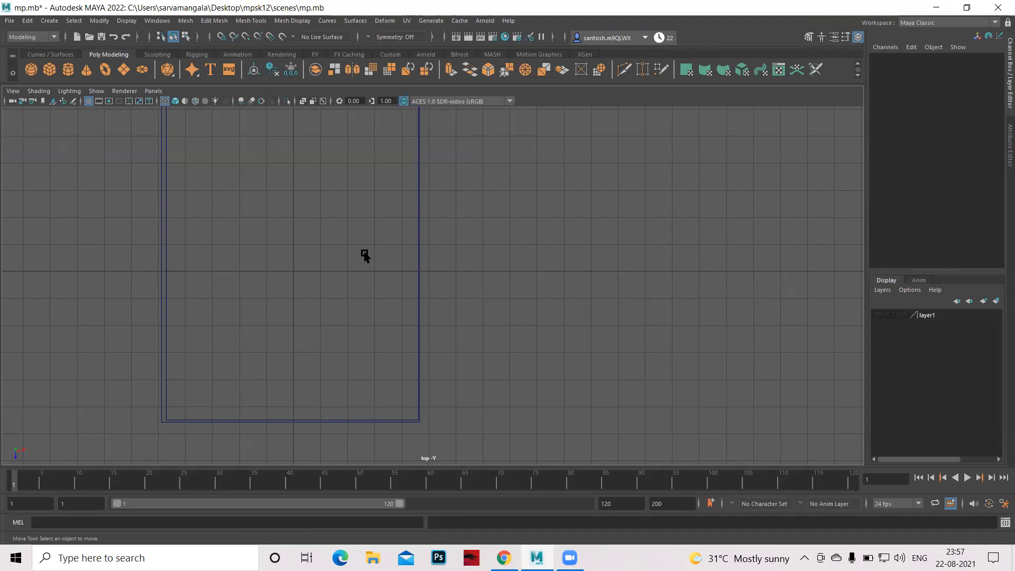
key(space)
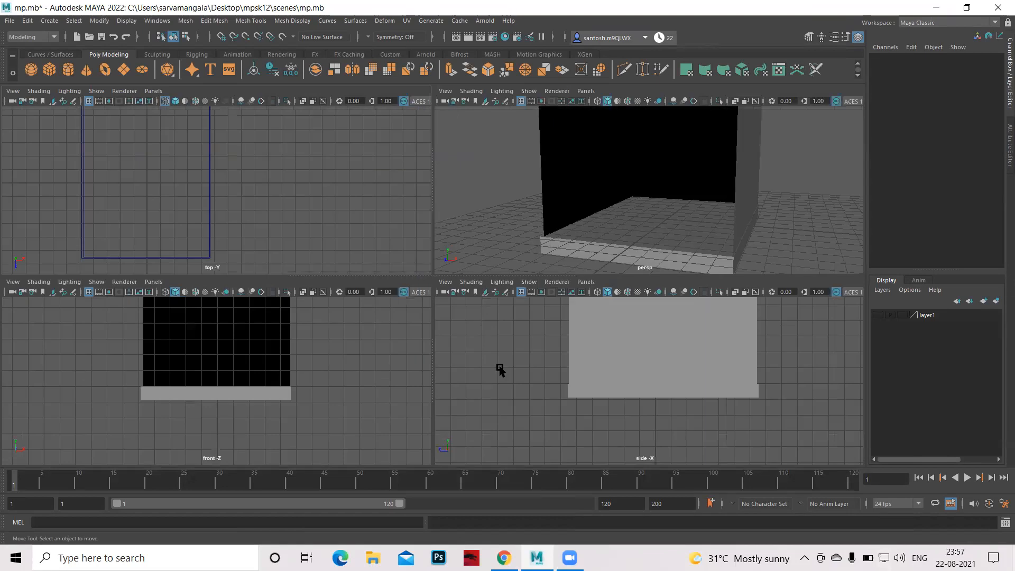
click(35, 72)
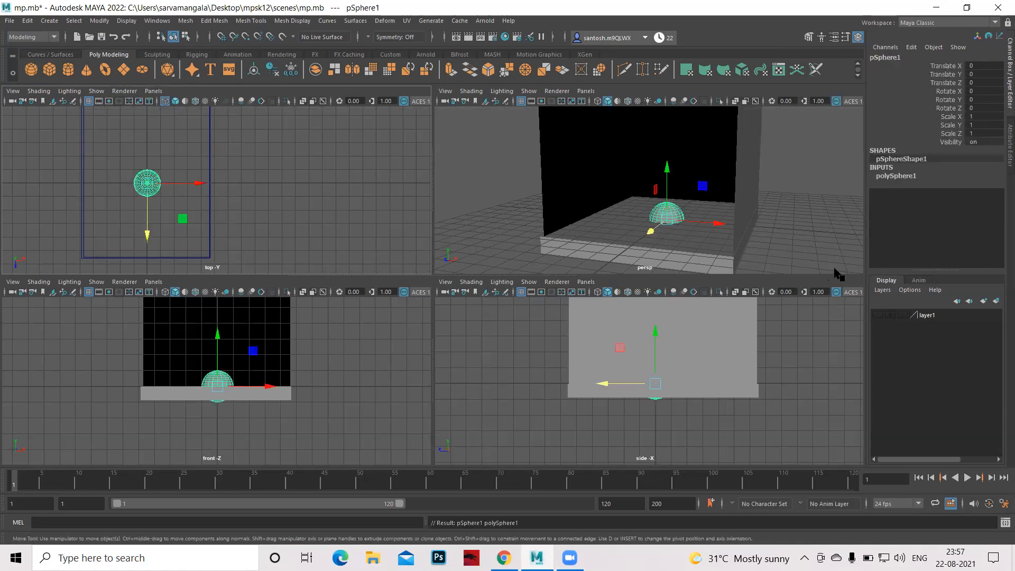
Move the sphere out of the room to its side, to about X 8.05 and Y 0.67
drag(199, 188, 333, 201)
key(ctrl+z)
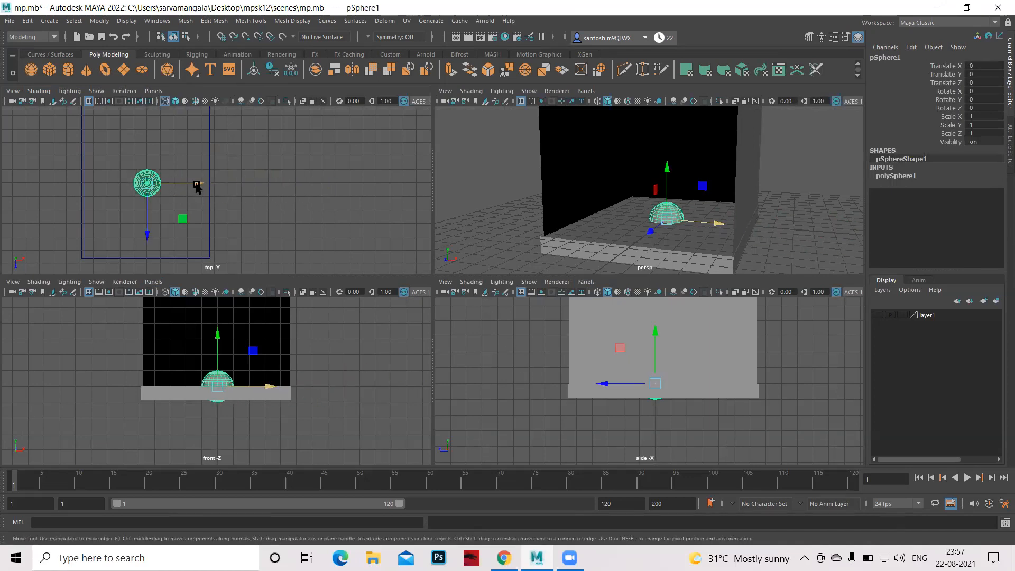
drag(199, 188, 354, 190)
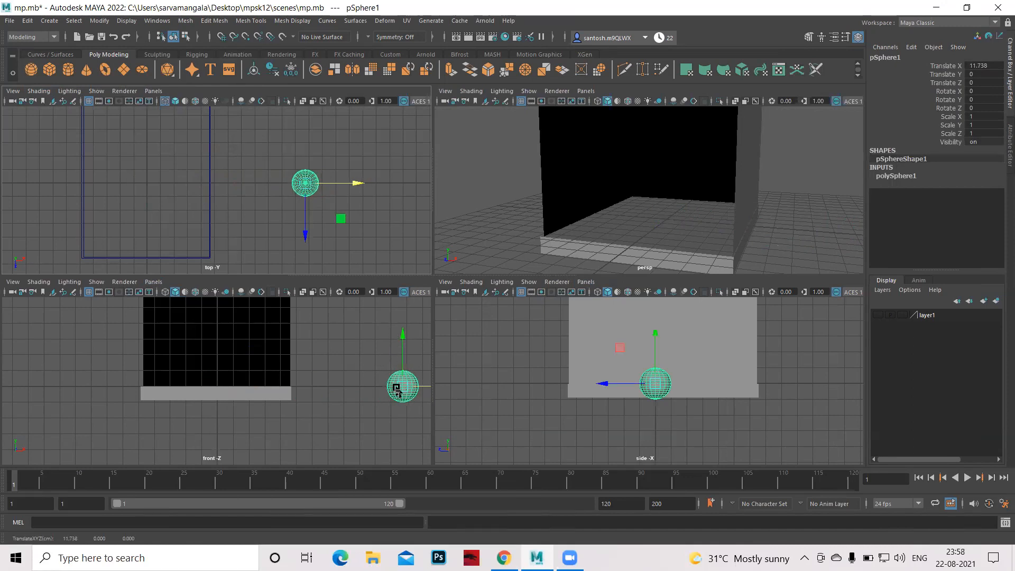
drag(403, 345, 402, 326)
drag(356, 182, 279, 179)
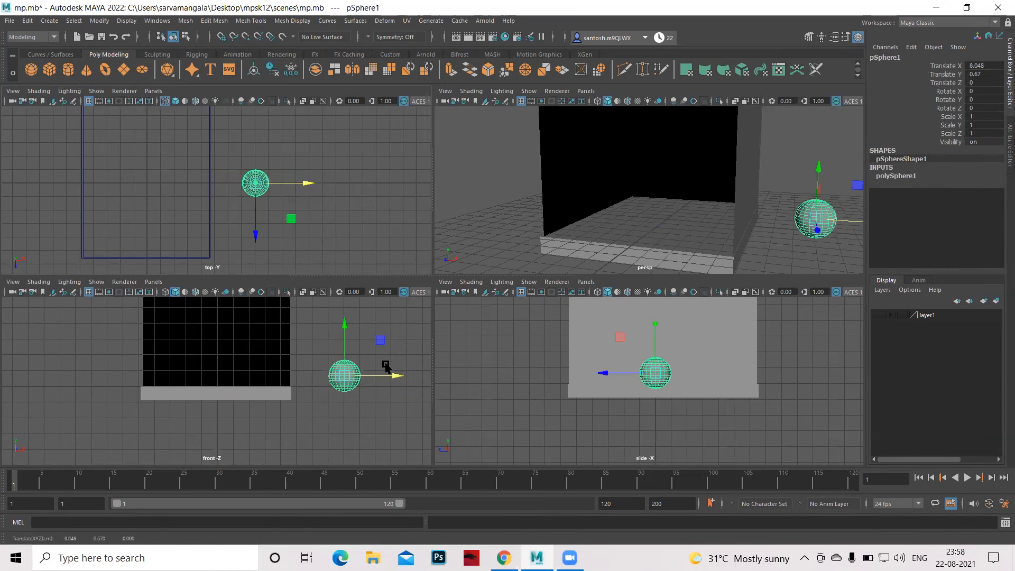
Delete the faces of the sphere's lower half in the front view, leaving a dome
key(space)
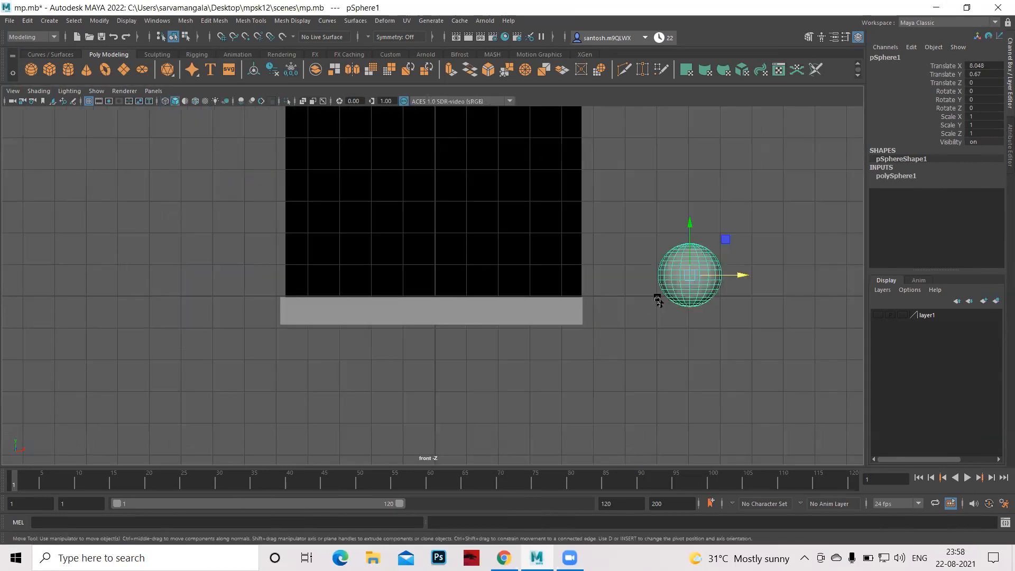
alt+middle_drag(707, 294, 497, 297)
scroll(757, 342, up, 4)
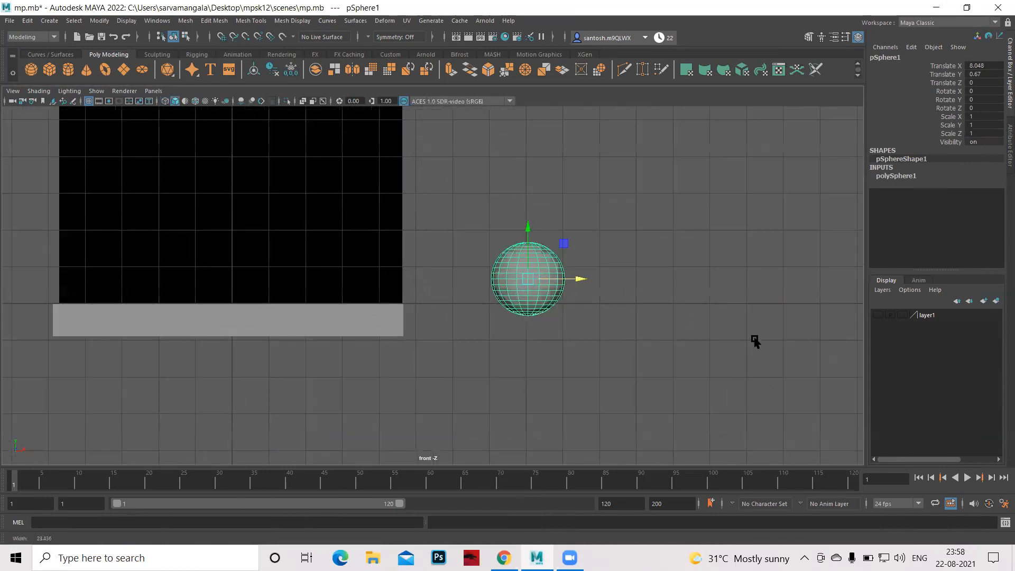
scroll(723, 360, up, 3)
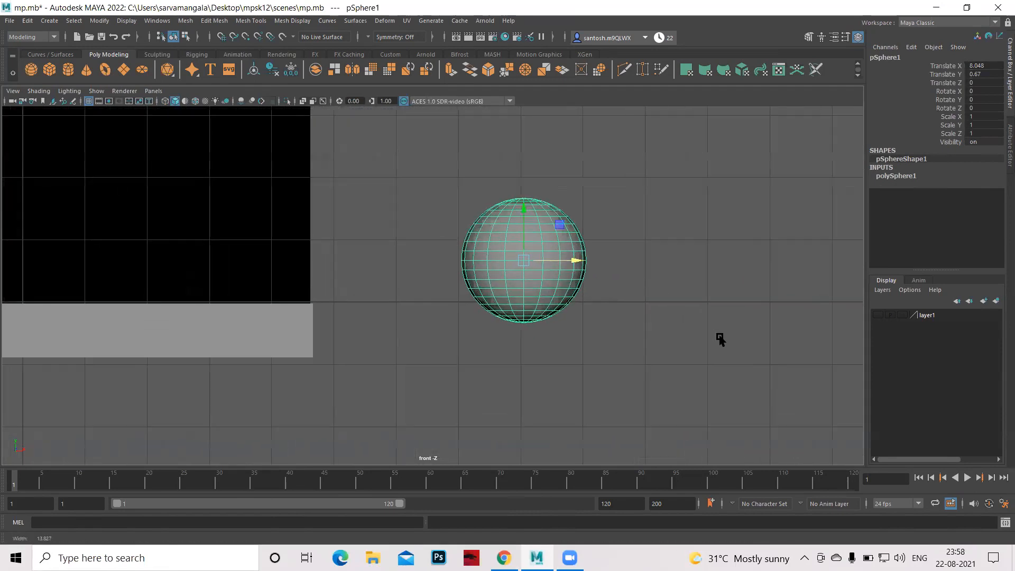
alt+middle_drag(735, 310, 724, 335)
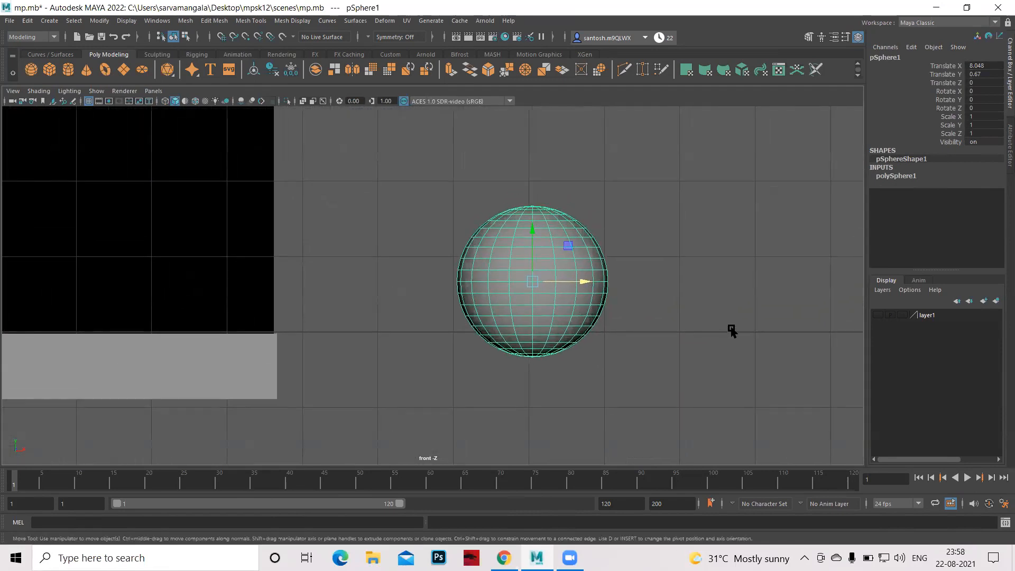
key(q)
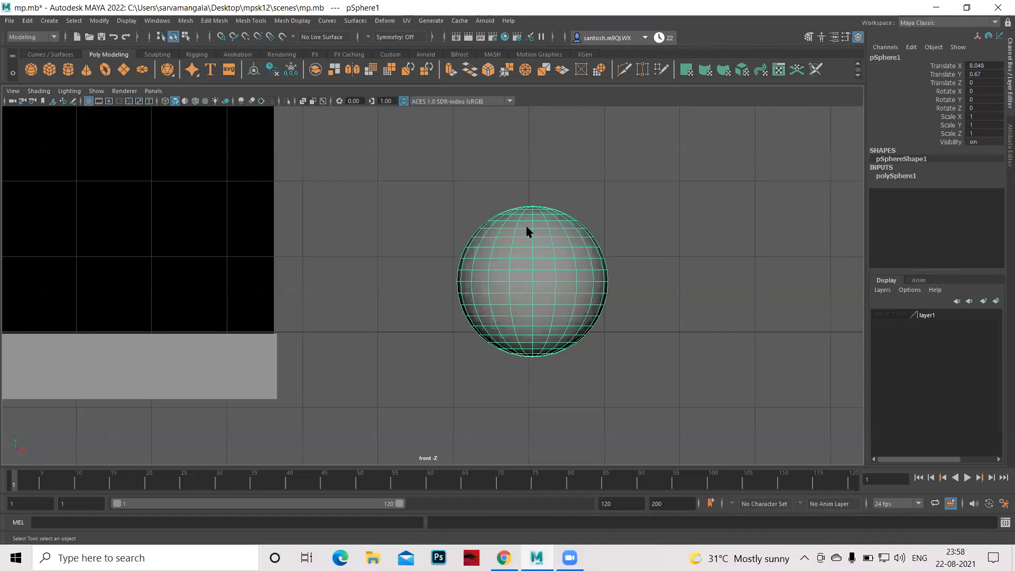
right_click(540, 242)
right_drag(541, 238, 542, 272)
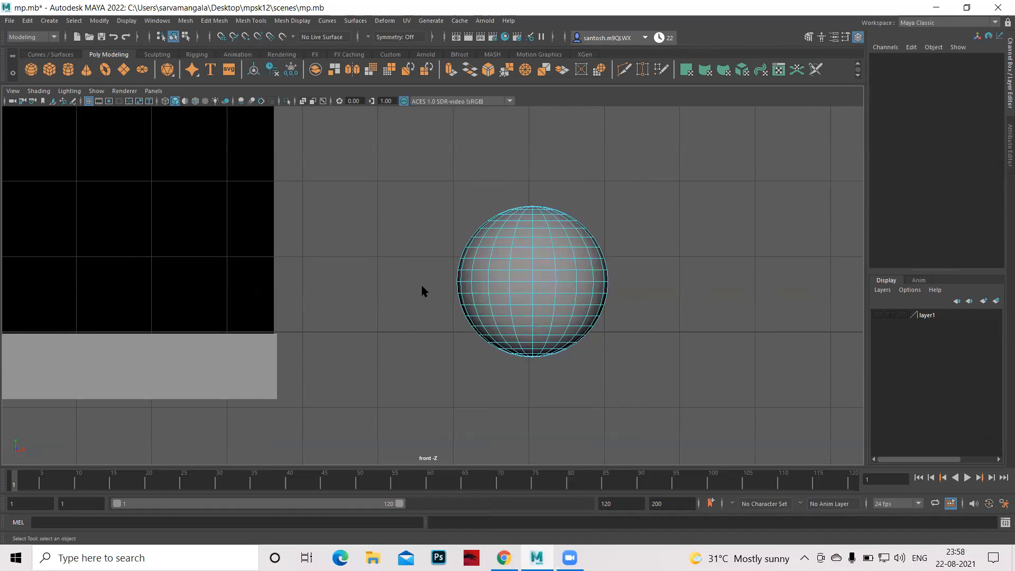
drag(428, 284, 660, 393)
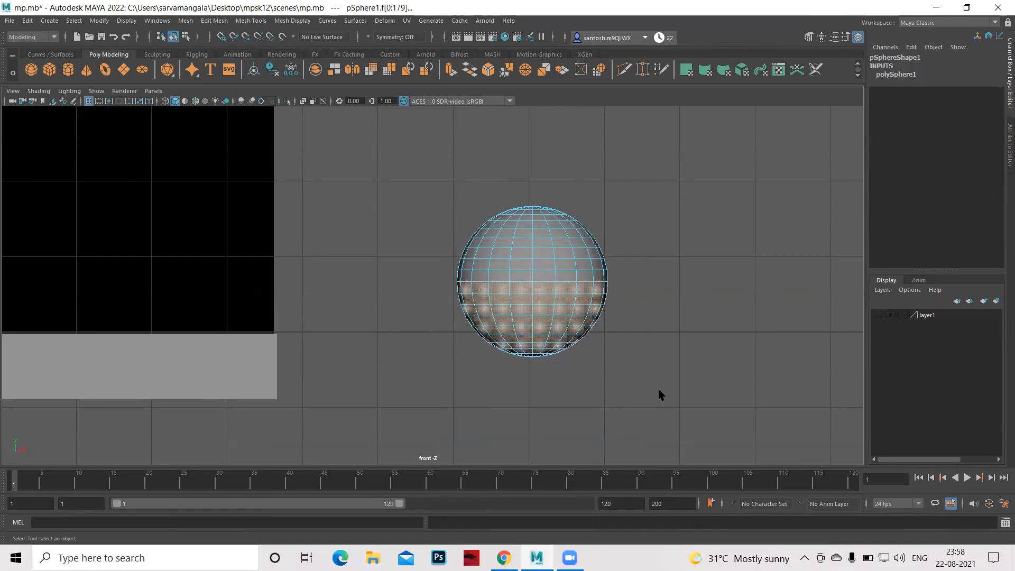
key(Delete)
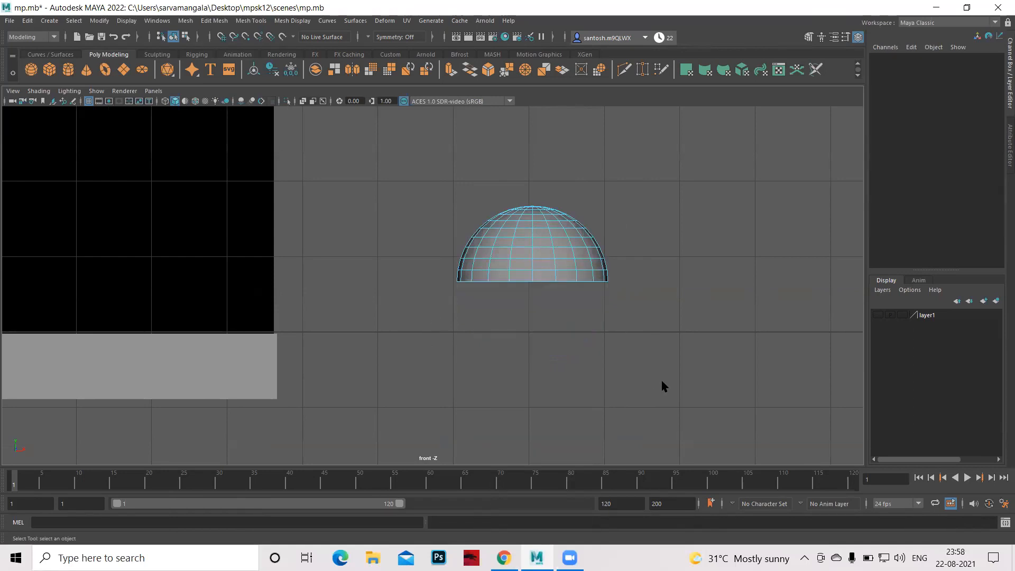
Return the dome to object mode, delete its construction history and save the scene
right_drag(511, 264, 644, 237)
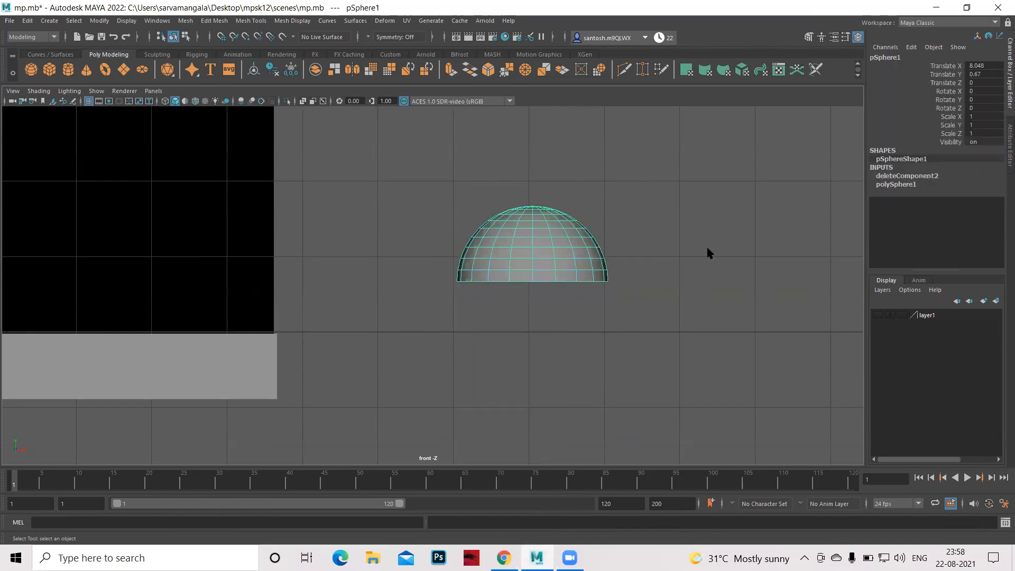
click(898, 186)
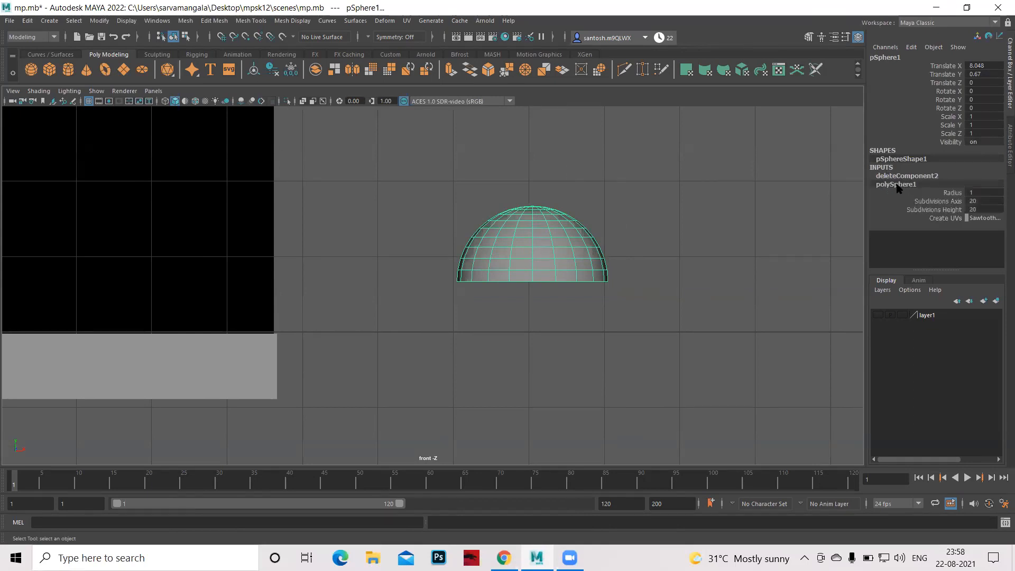
click(839, 219)
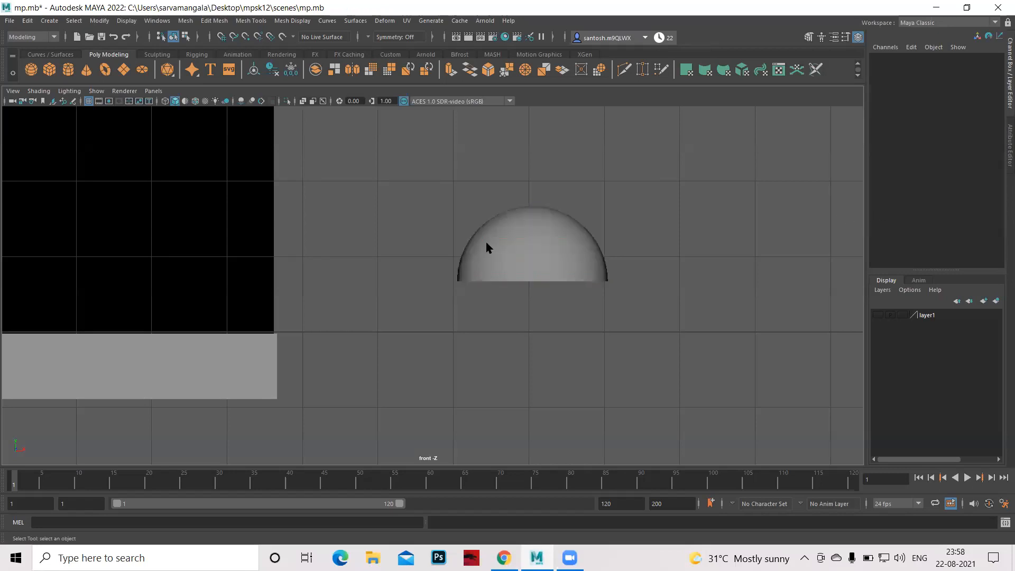
click(526, 241)
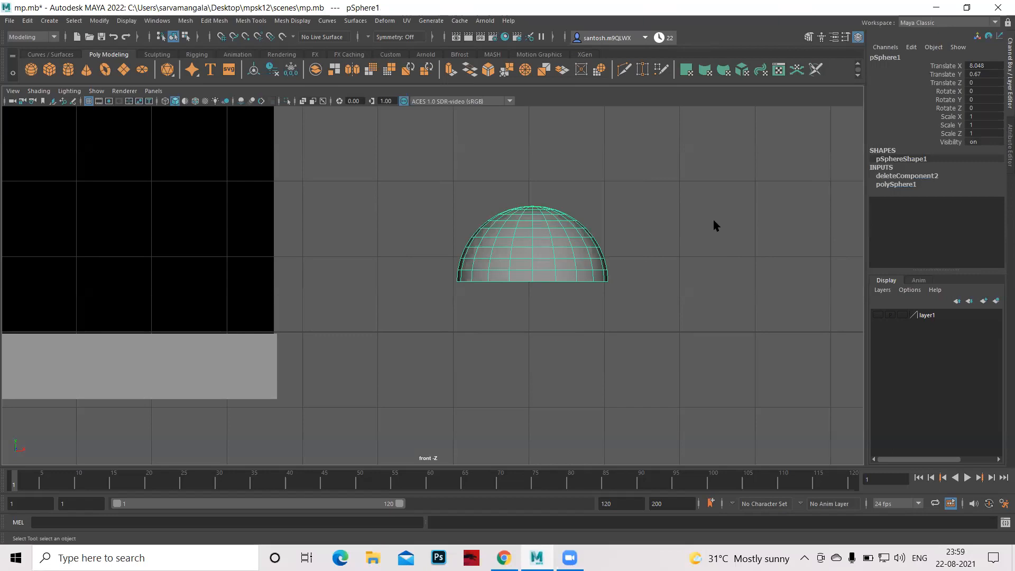
key(alt+shift+d)
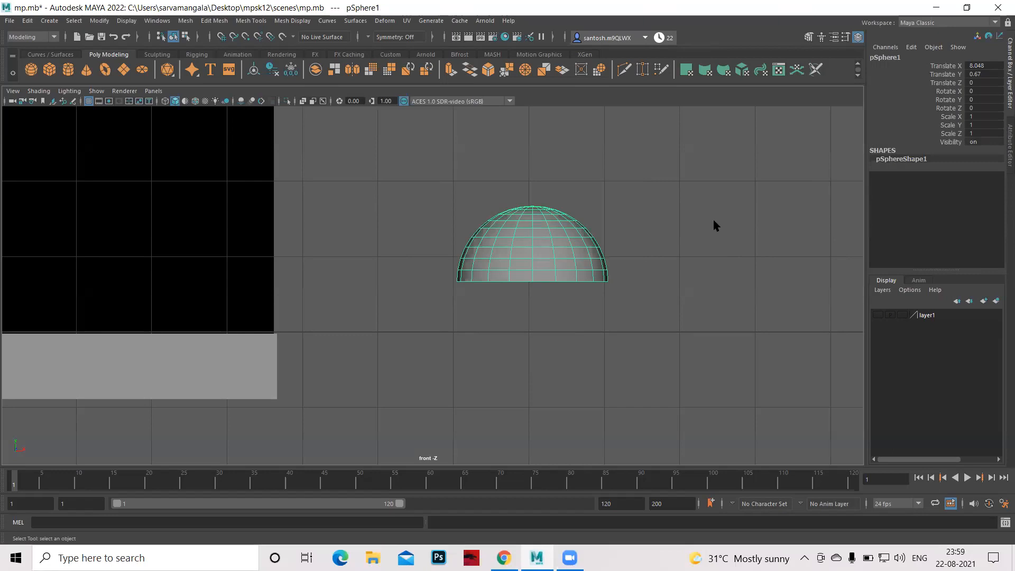
key(ctrl+s)
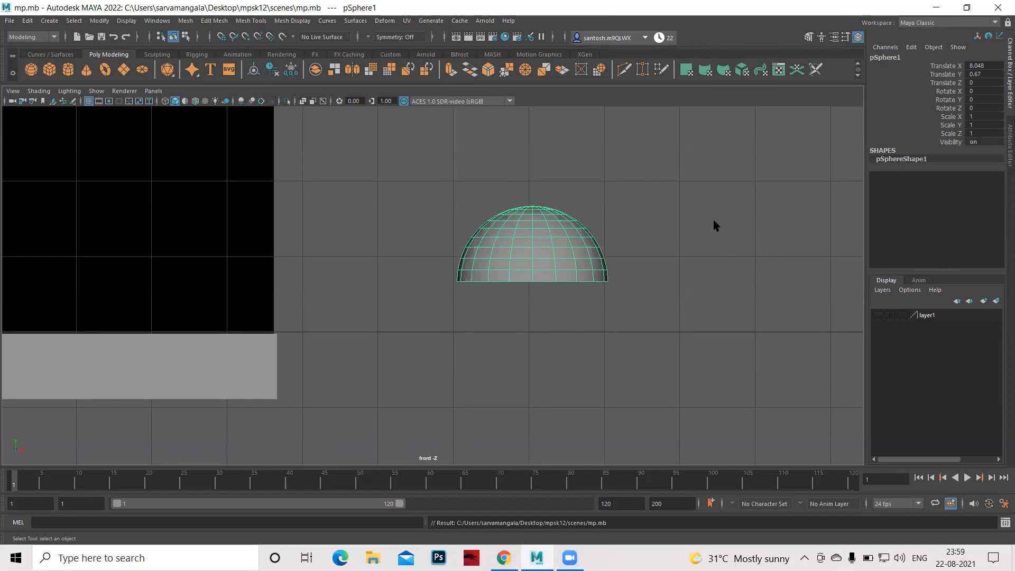
Create a second polygon sphere and move it beside the dome, to about X 10.3
alt+middle_drag(739, 309, 791, 340)
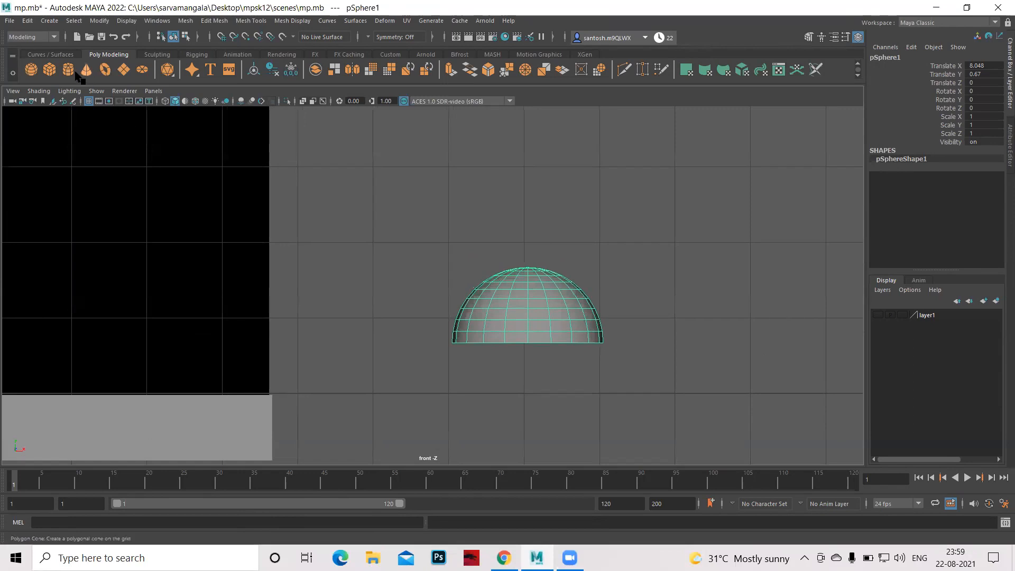
click(32, 70)
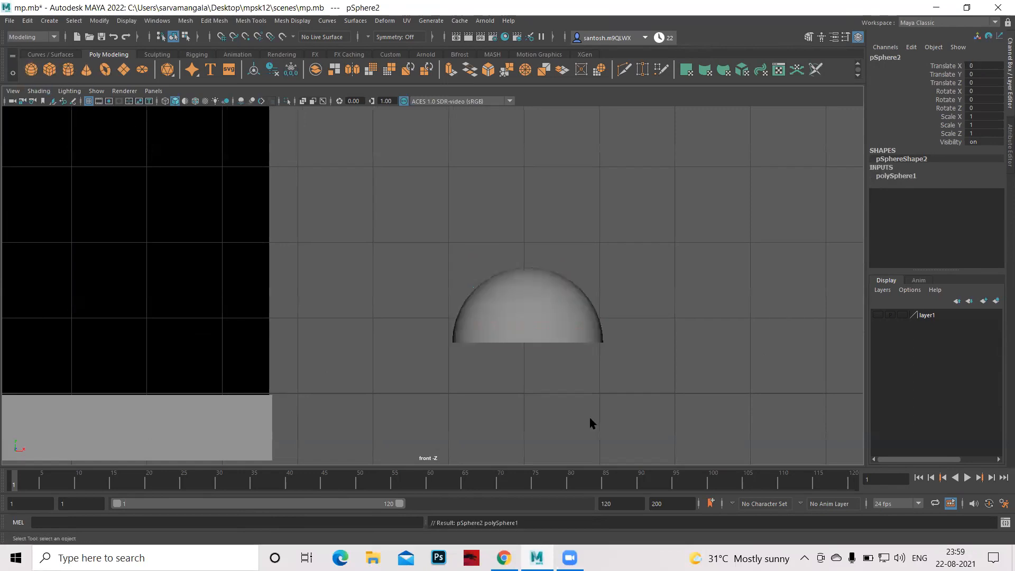
key(space)
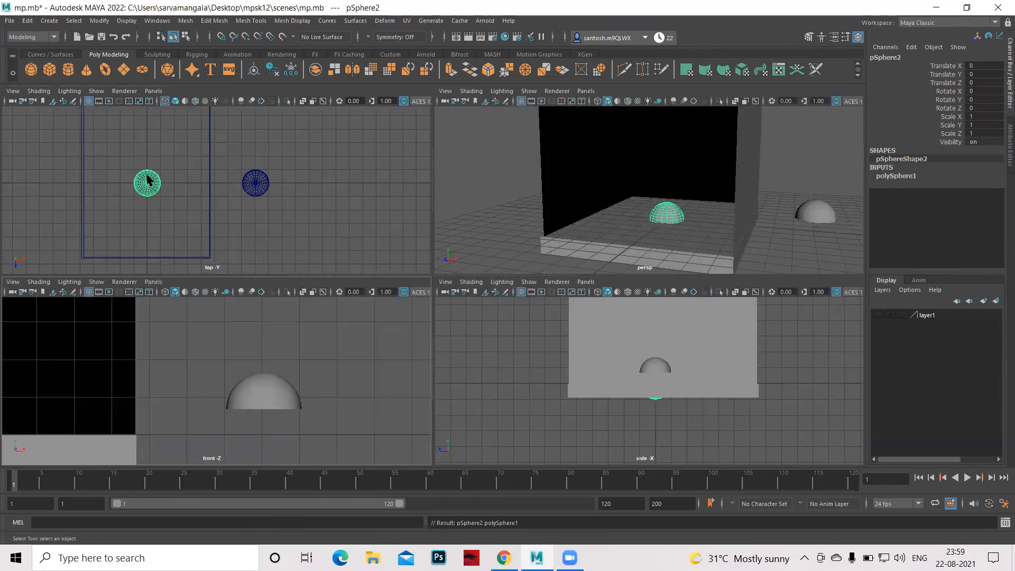
key(w)
drag(198, 185, 336, 197)
key(space)
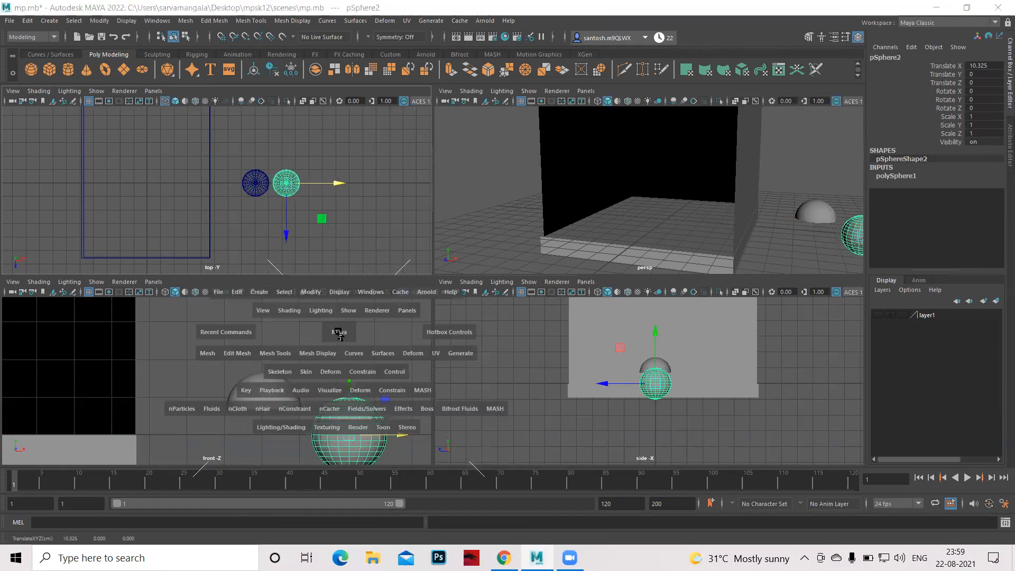
alt+middle_drag(589, 345, 516, 326)
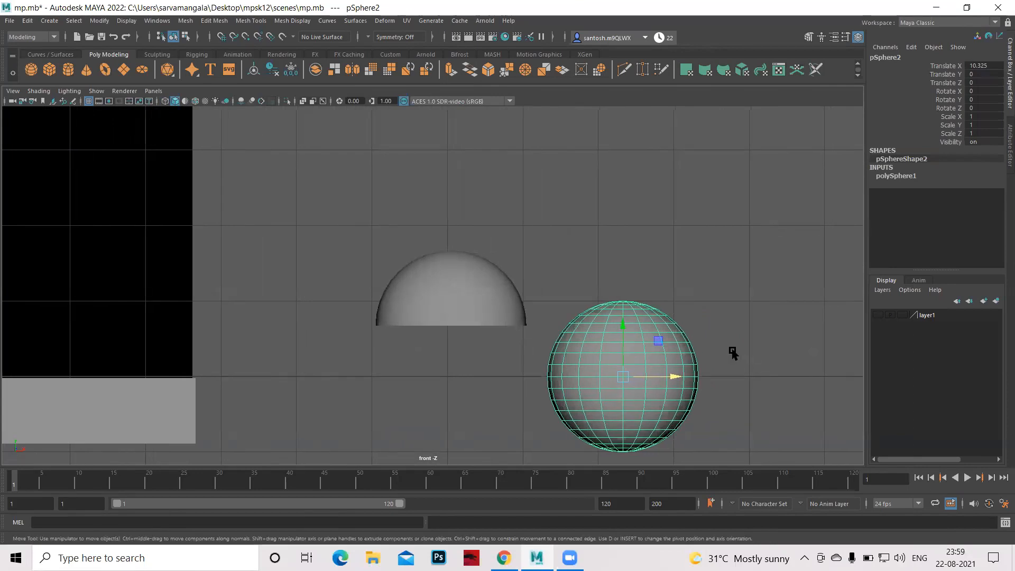
Scale the second sphere down uniformly to about 0.5
key(r)
drag(624, 378, 557, 370)
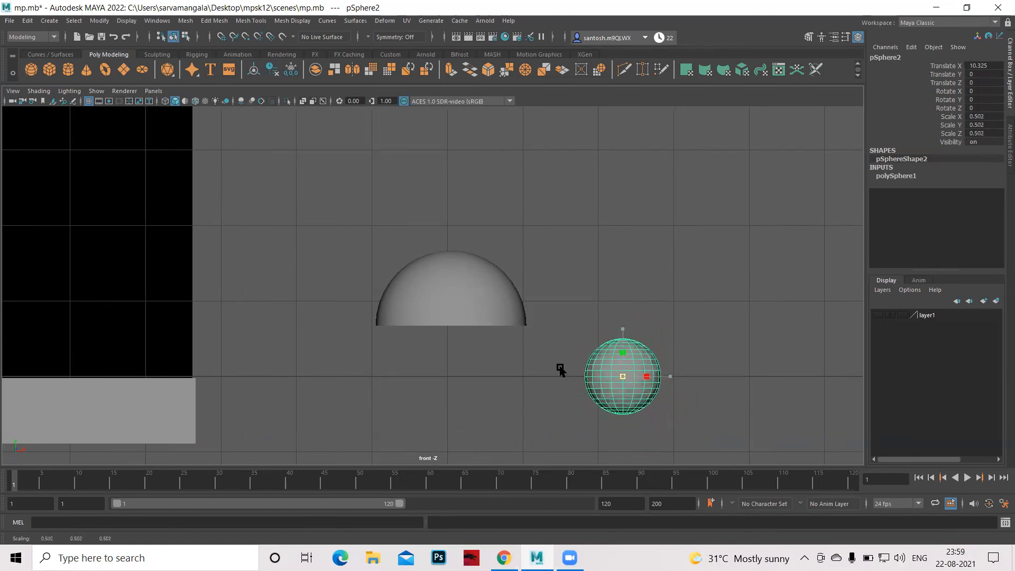
alt+middle_drag(729, 414, 719, 376)
Delete the small sphere's lower-half faces together with the first face row above its equator
key(q)
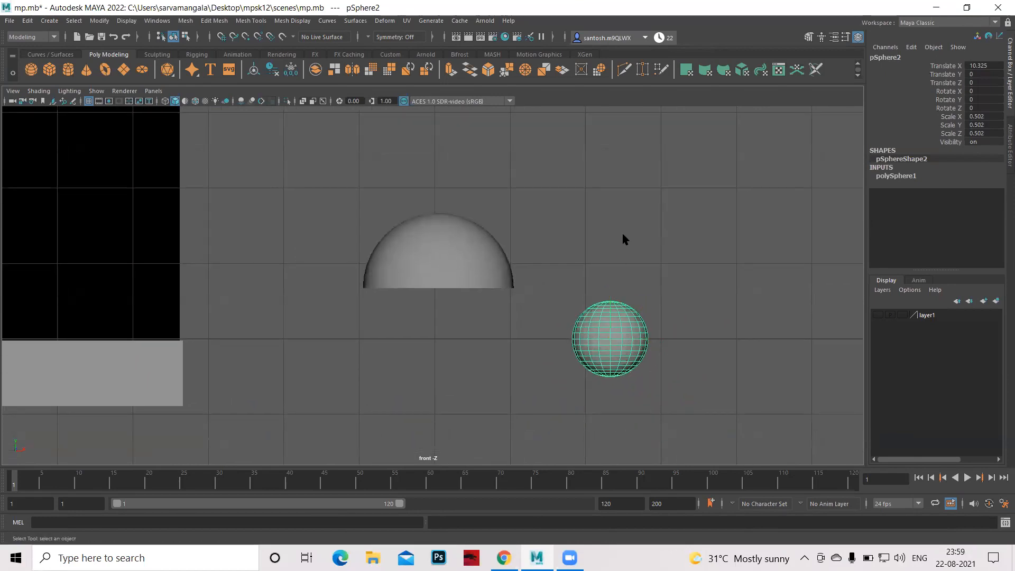
alt+right_drag(628, 256, 799, 414)
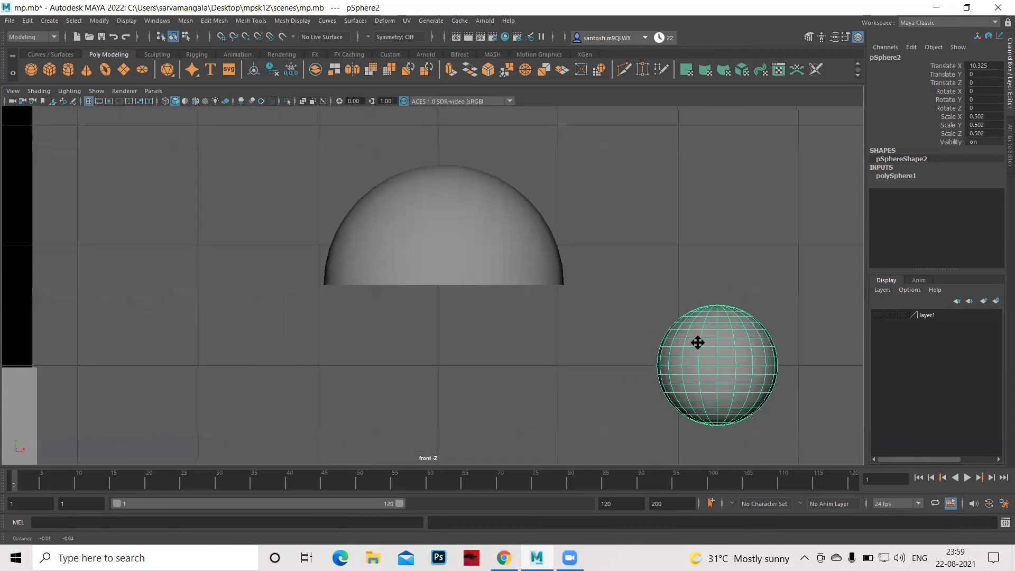
alt+middle_drag(698, 344, 608, 264)
right_drag(608, 261, 608, 290)
drag(520, 297, 695, 377)
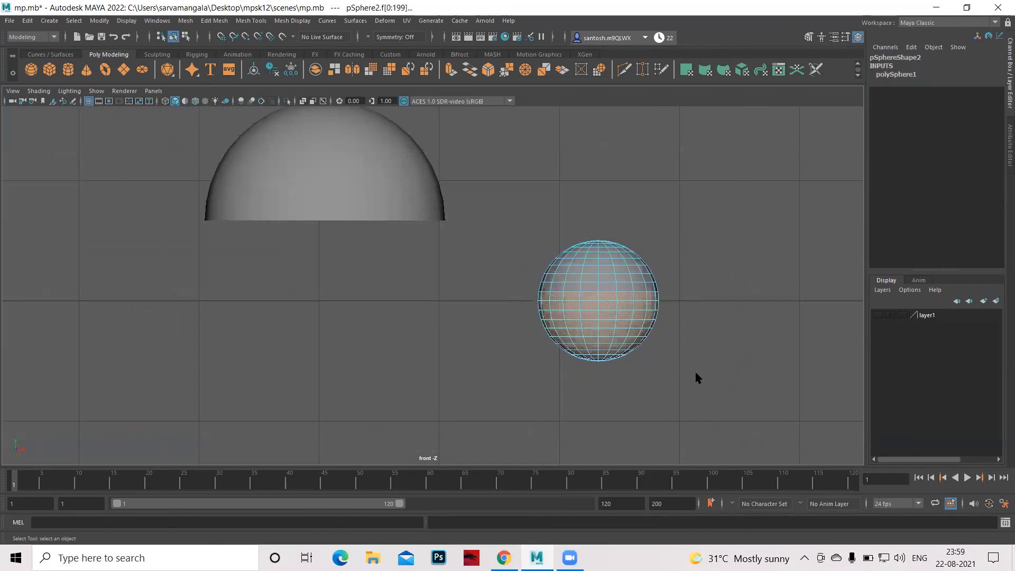
key(Delete)
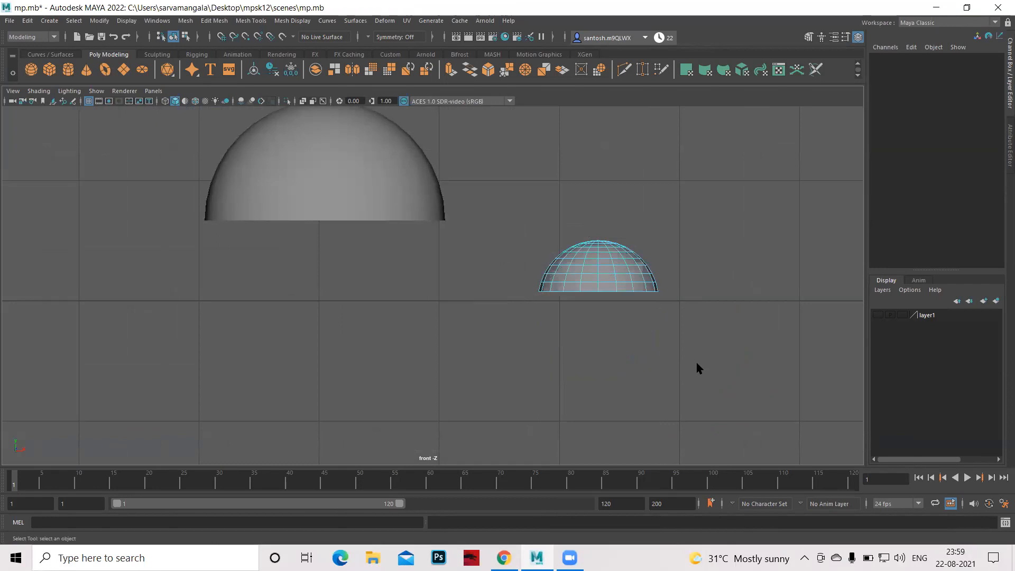
Move the small dome in object mode onto the large dome's top, centred at about X 8.06 and Y 1.43
right_drag(606, 262, 673, 232)
alt+middle_drag(680, 254, 703, 345)
key(w)
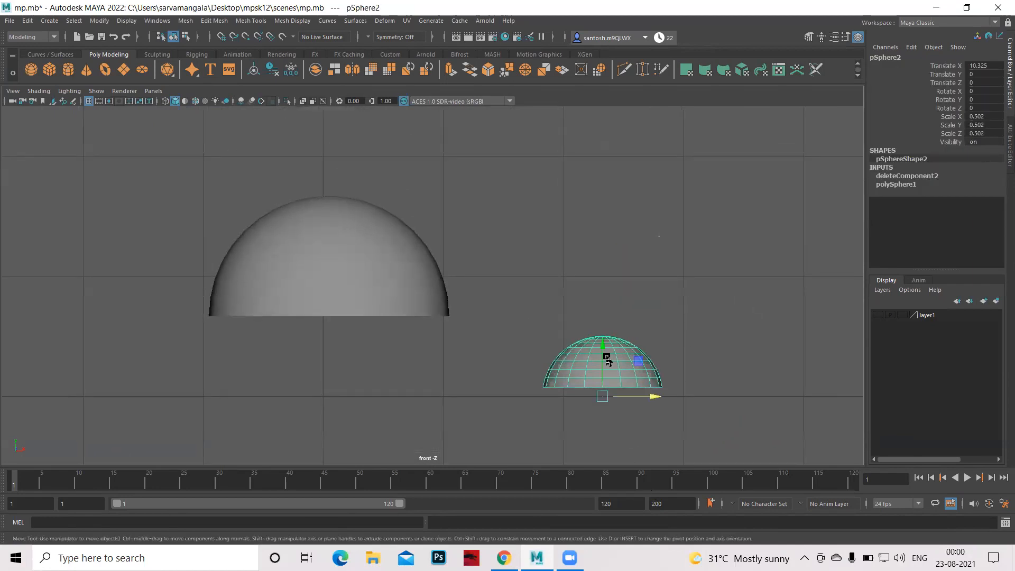
drag(602, 347, 587, 177)
drag(572, 222, 385, 209)
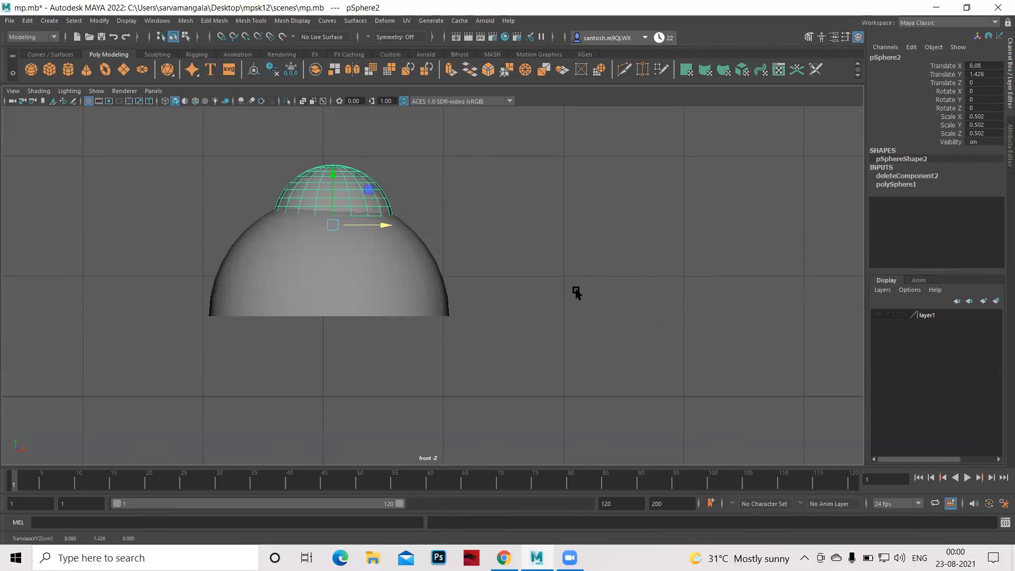
click(555, 312)
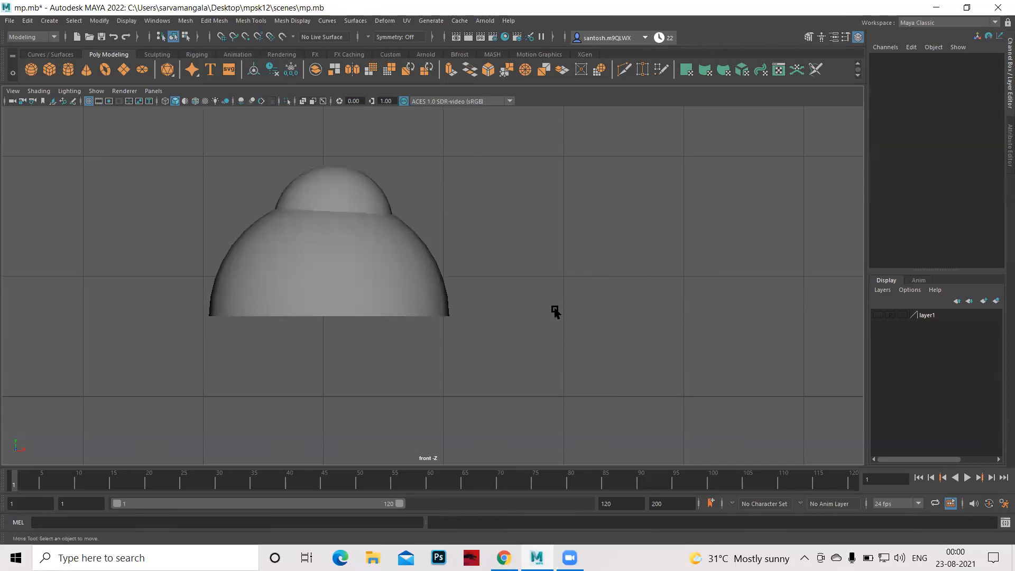
alt+middle_drag(535, 221, 553, 297)
click(334, 251)
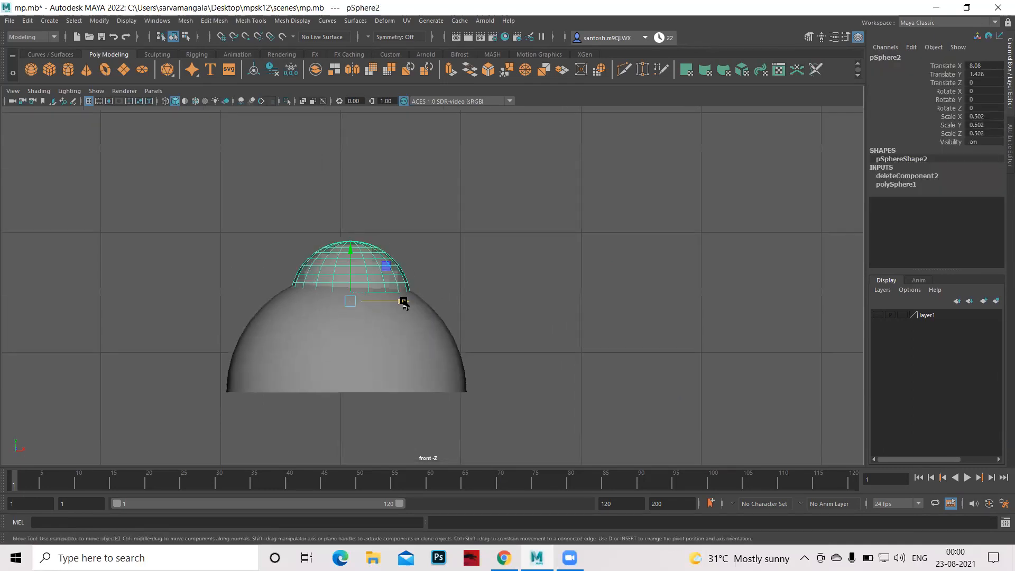
click(484, 230)
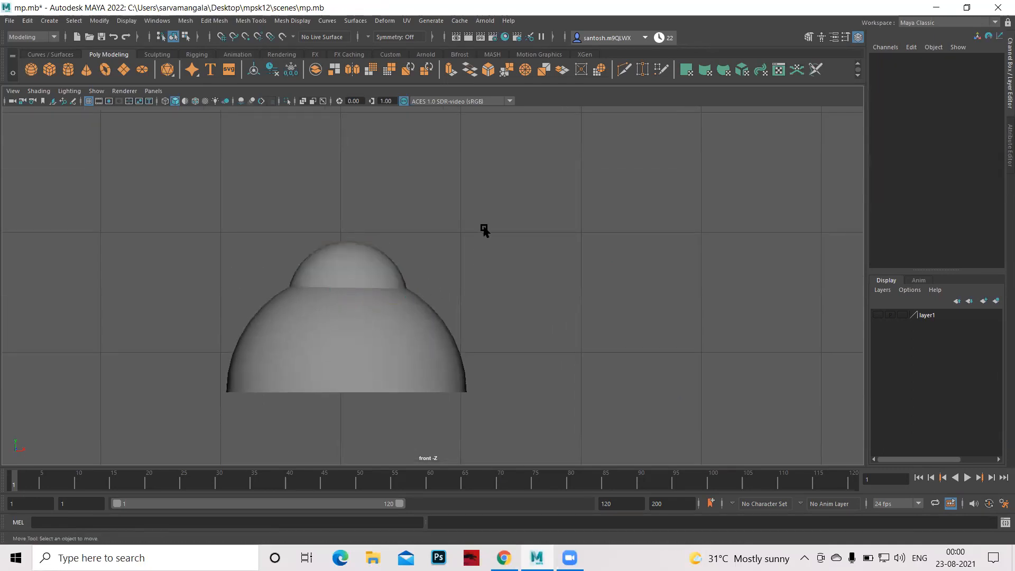
Create a polygon cylinder and move it beside the stacked domes, to about X 11.6
click(69, 74)
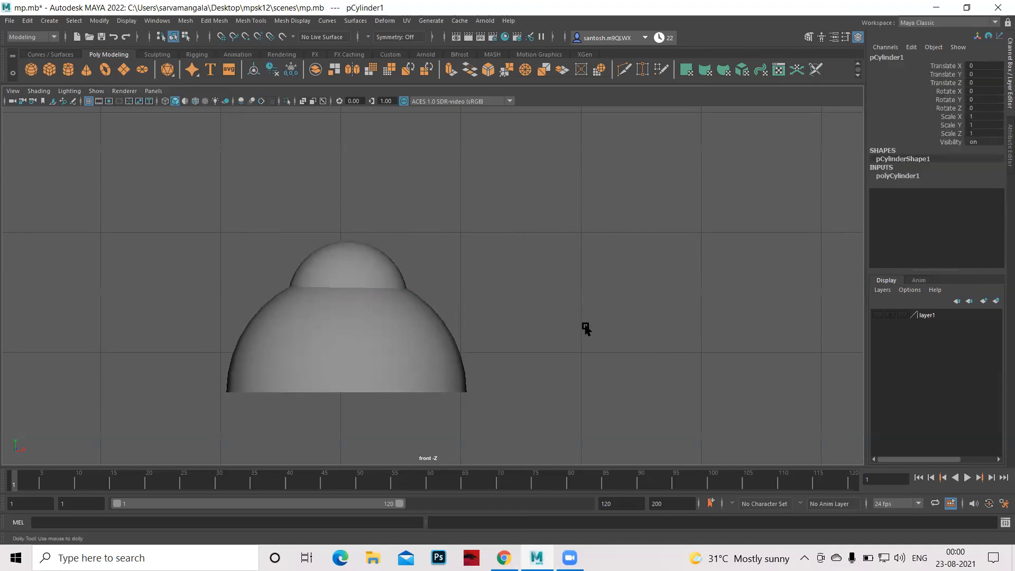
scroll(585, 329, down, 5)
scroll(264, 341, down, 1)
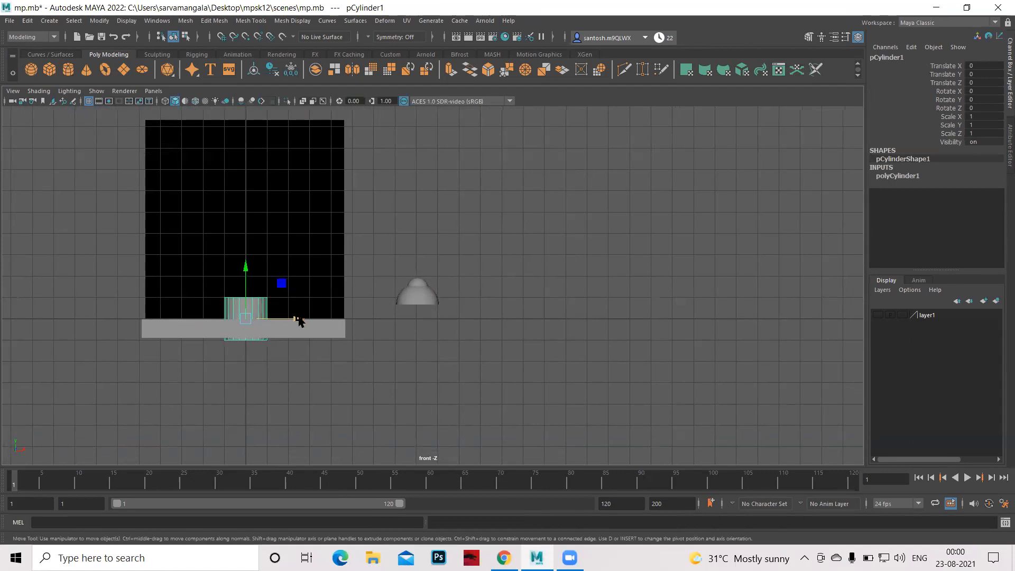
drag(297, 319, 413, 319)
drag(504, 337, 548, 334)
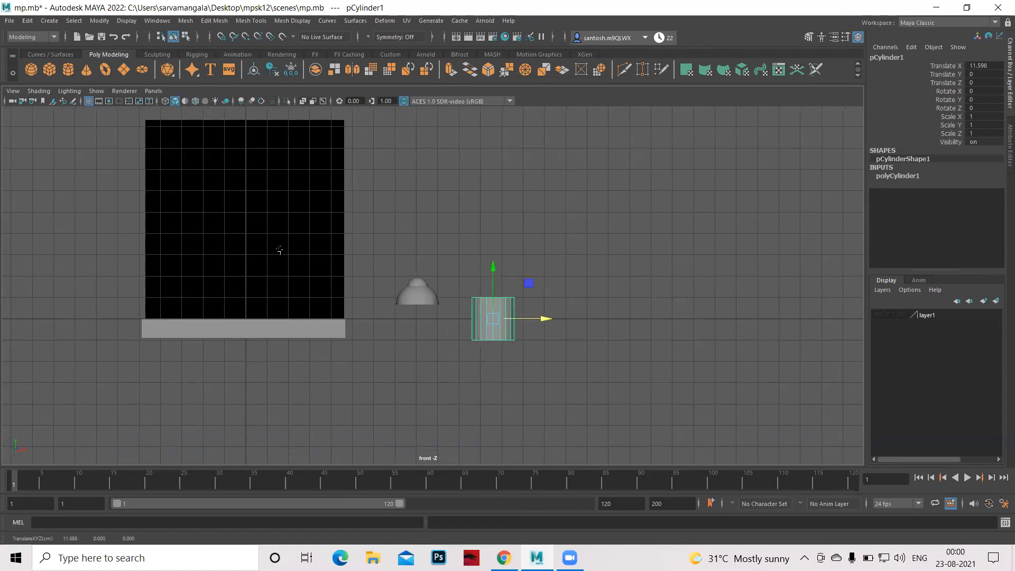
Scale the cylinder into a thin rod, about 0.035 in X and Z and 1.176 in Y
key(r)
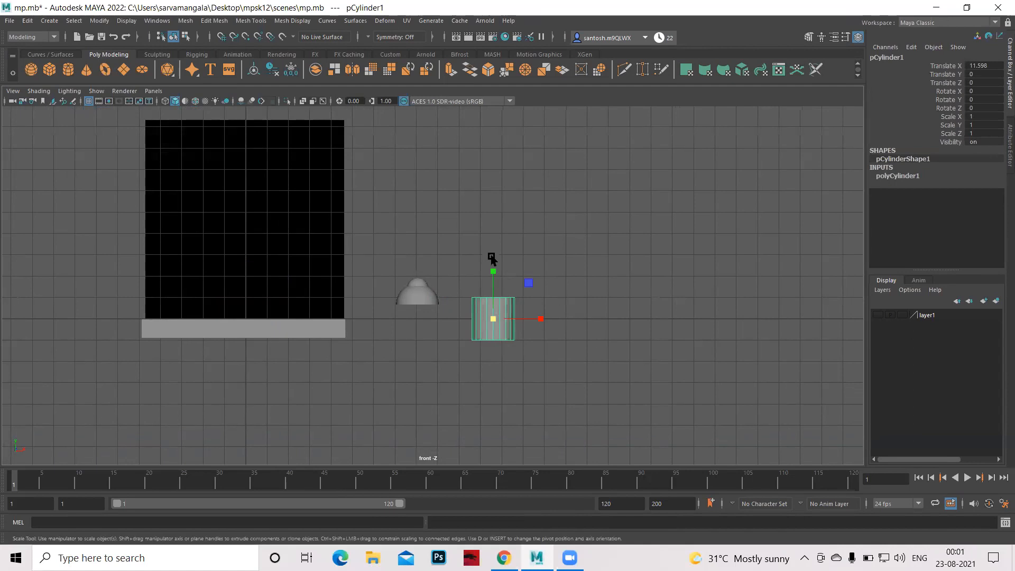
drag(489, 272, 497, 200)
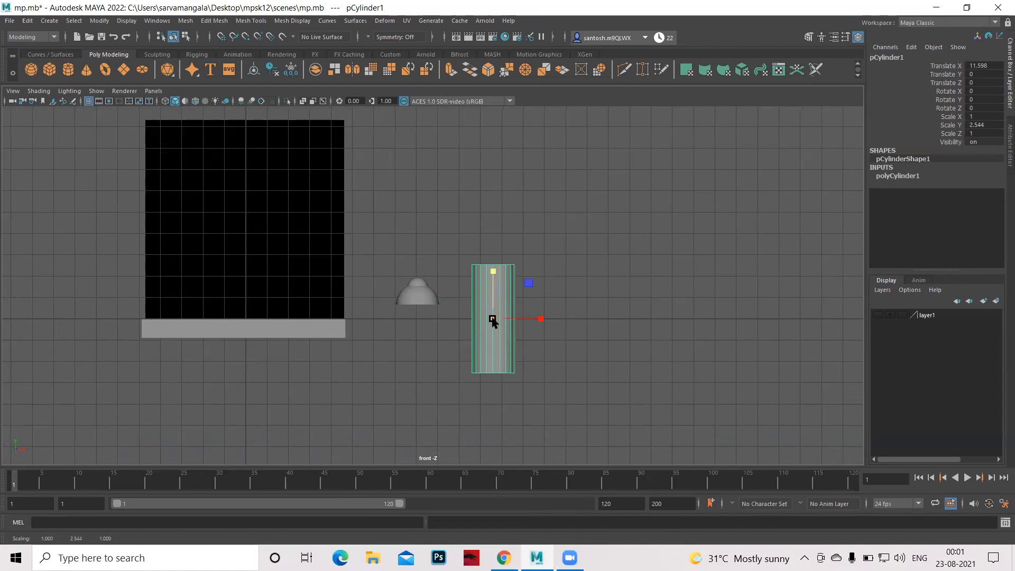
drag(490, 319, 446, 312)
drag(496, 275, 494, 195)
drag(495, 318, 478, 310)
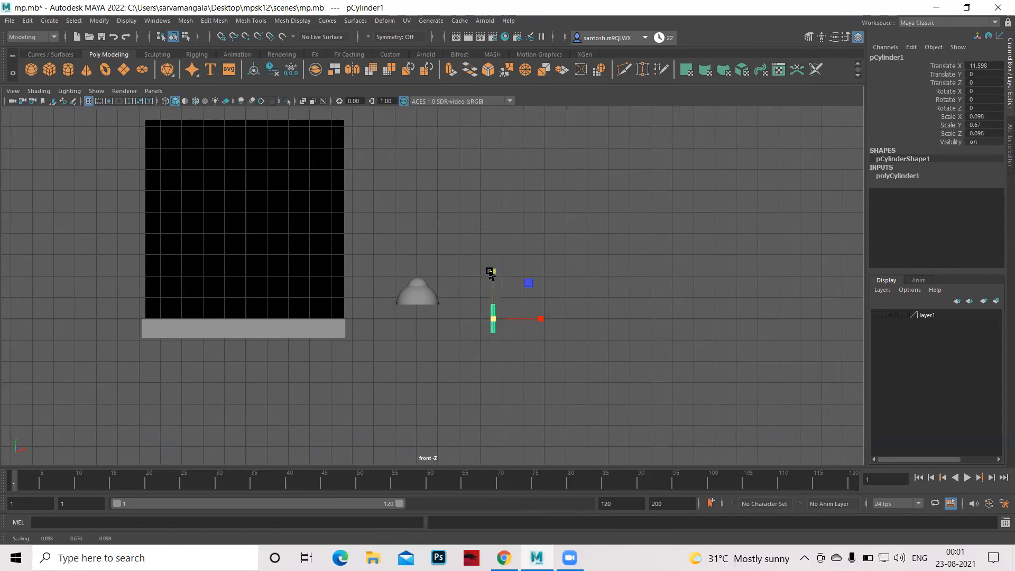
drag(493, 273, 493, 250)
drag(494, 319, 473, 318)
drag(493, 271, 494, 195)
Move the thin rod to about X 8.03, centred on the domes, and raise it above the small dome
key(w)
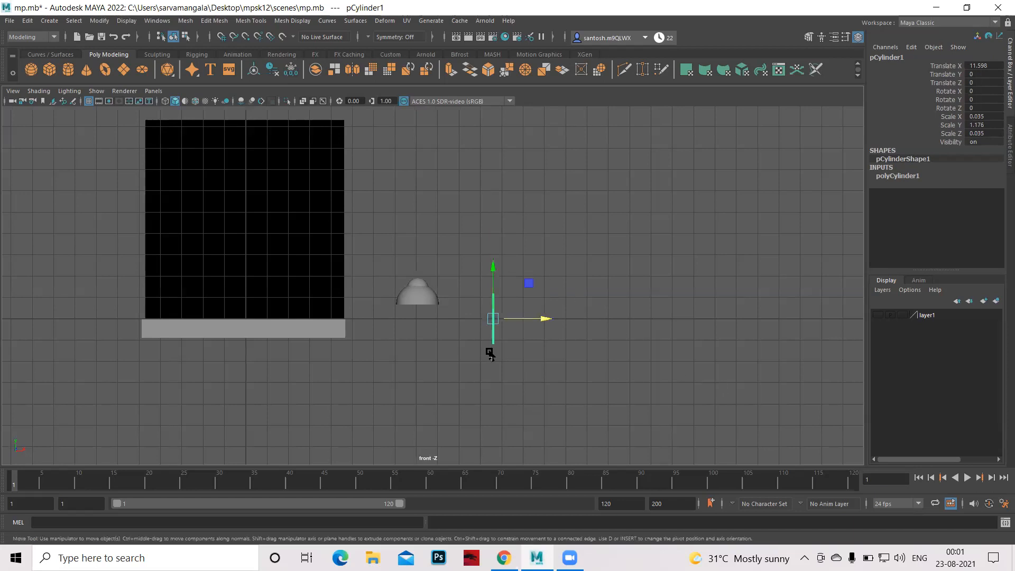
alt+middle_drag(496, 392, 517, 427)
drag(558, 347, 481, 341)
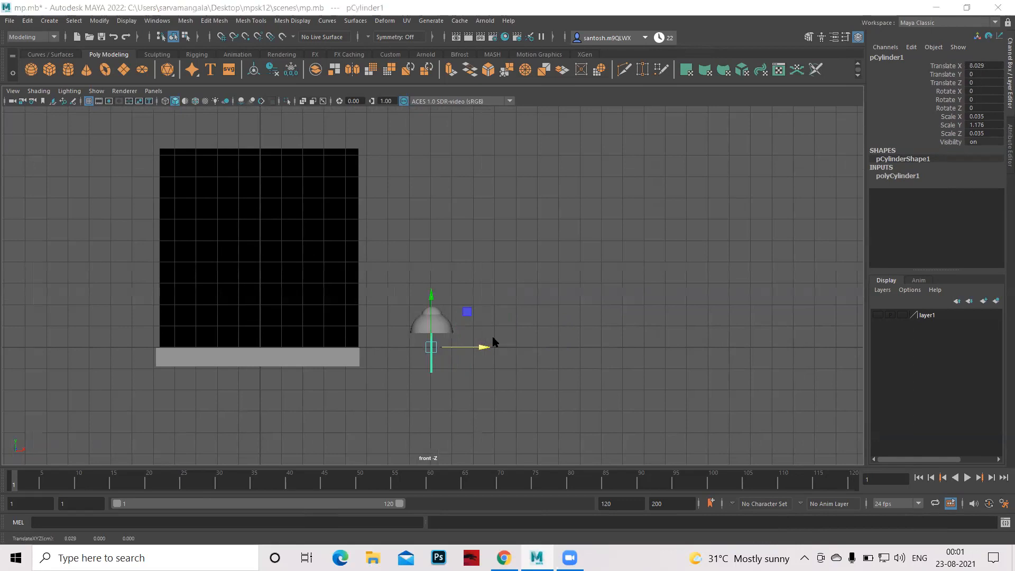
key(space)
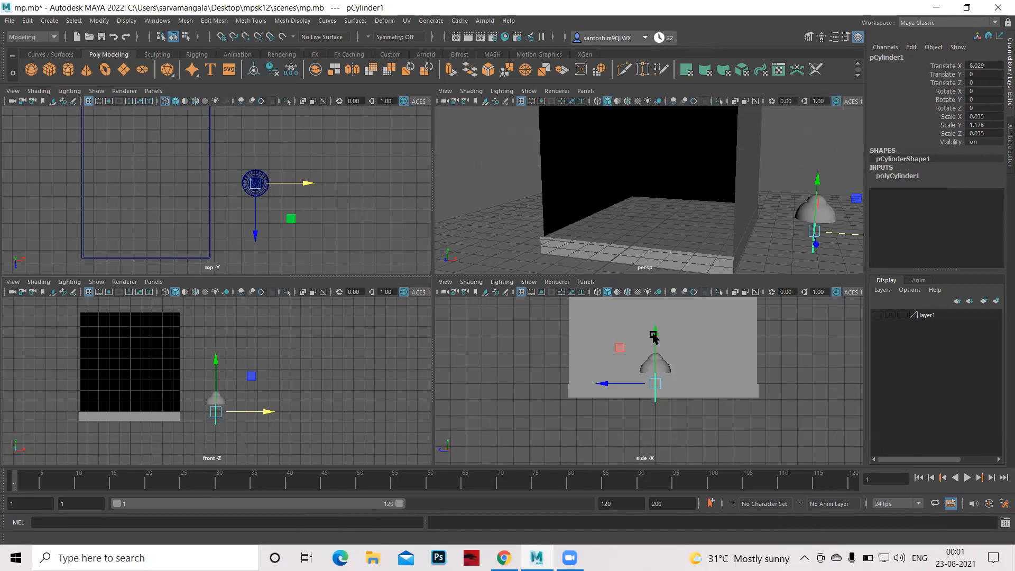
drag(656, 335, 655, 285)
click(383, 365)
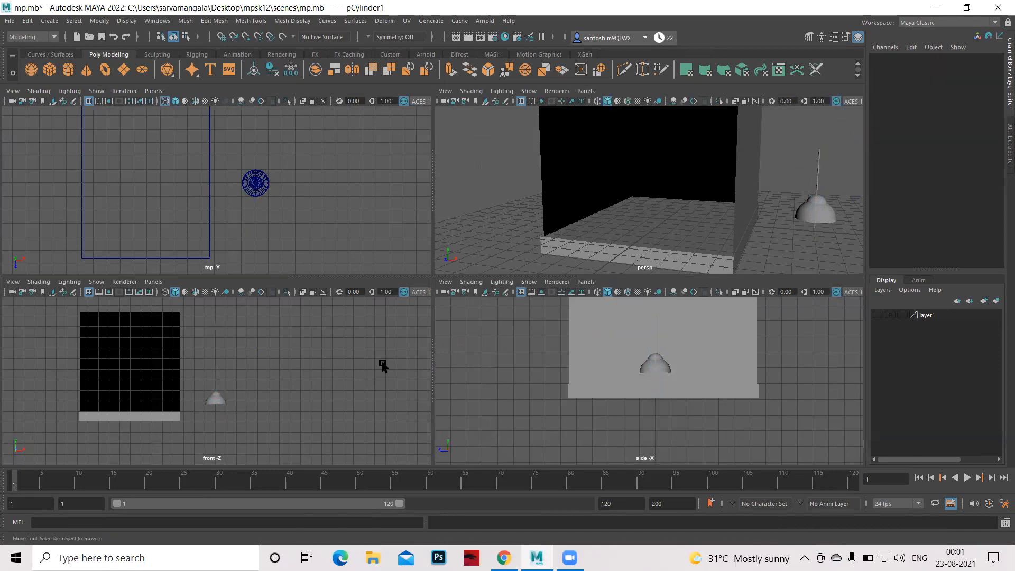
Fine-tune the rod's height to about Y 3.04 so its lower end meets the small dome's top
key(space)
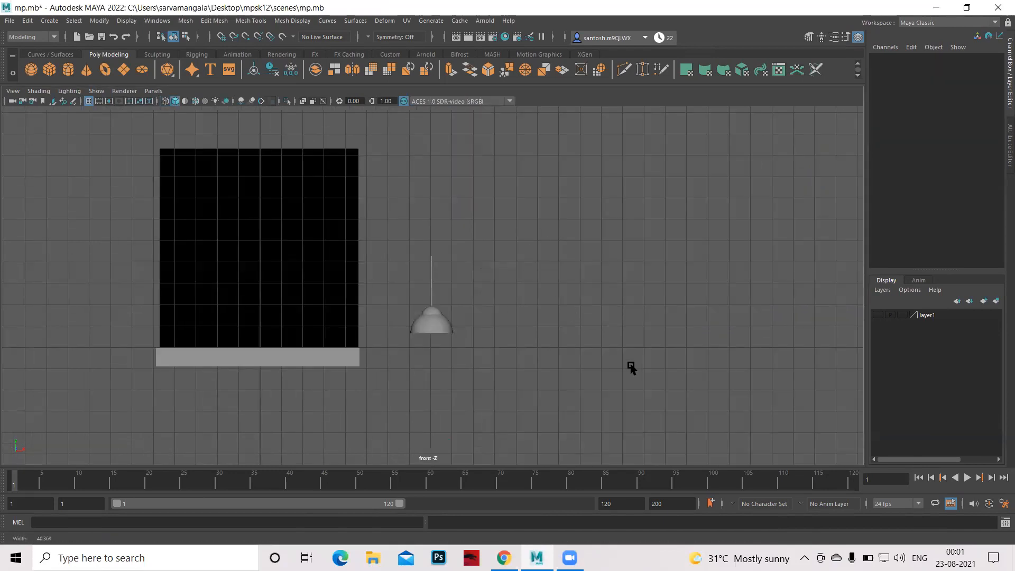
scroll(630, 370, up, 5)
scroll(537, 307, up, 6)
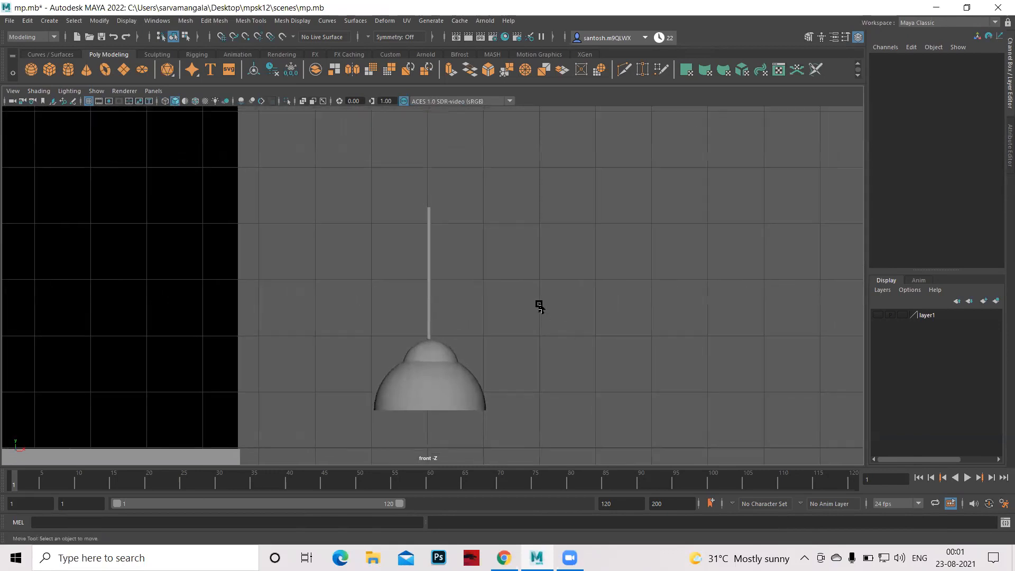
drag(258, 213, 508, 295)
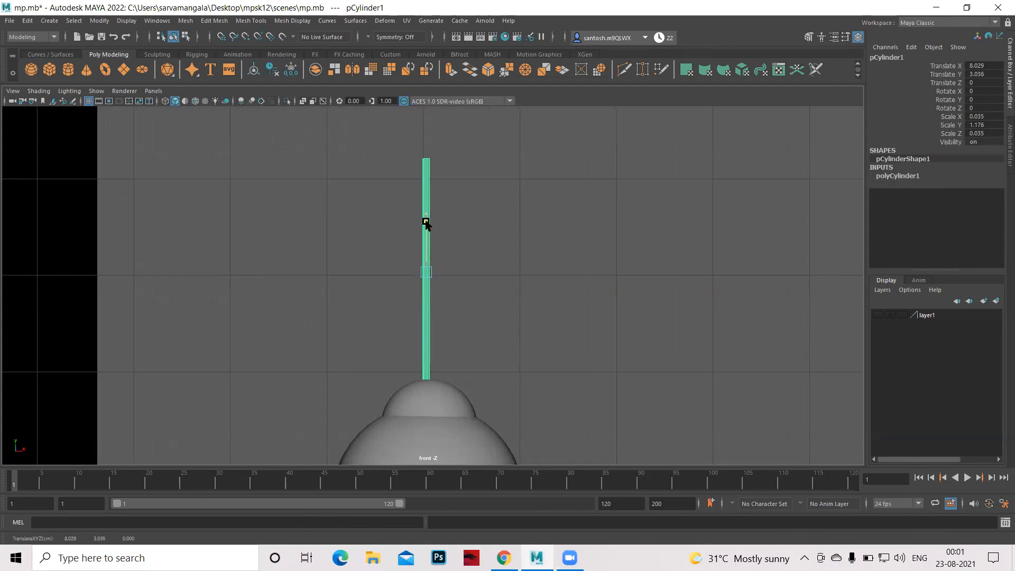
click(531, 271)
scroll(532, 258, down, 8)
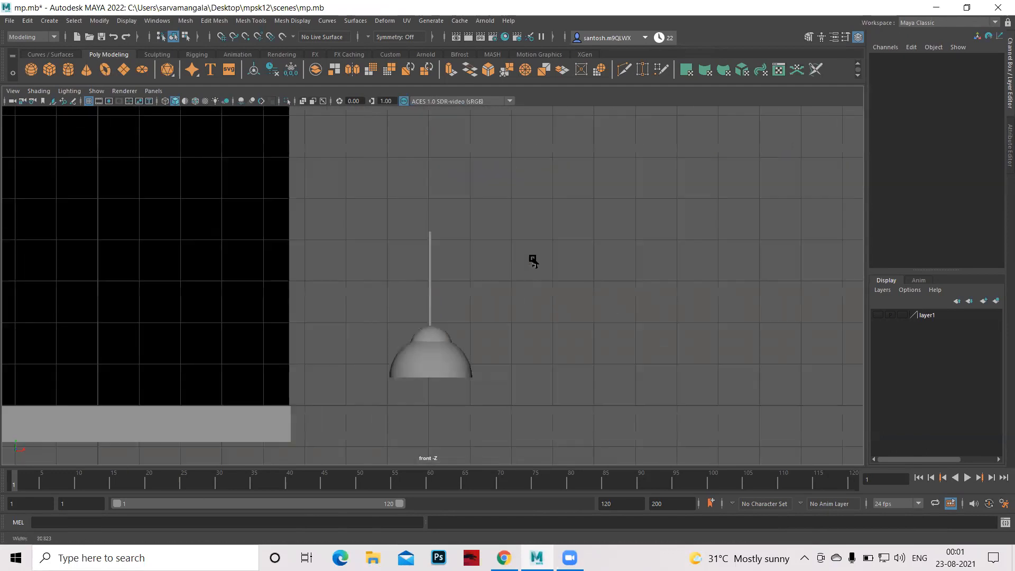
Group the two domes and the rod, and center the group's pivot
drag(407, 238, 531, 431)
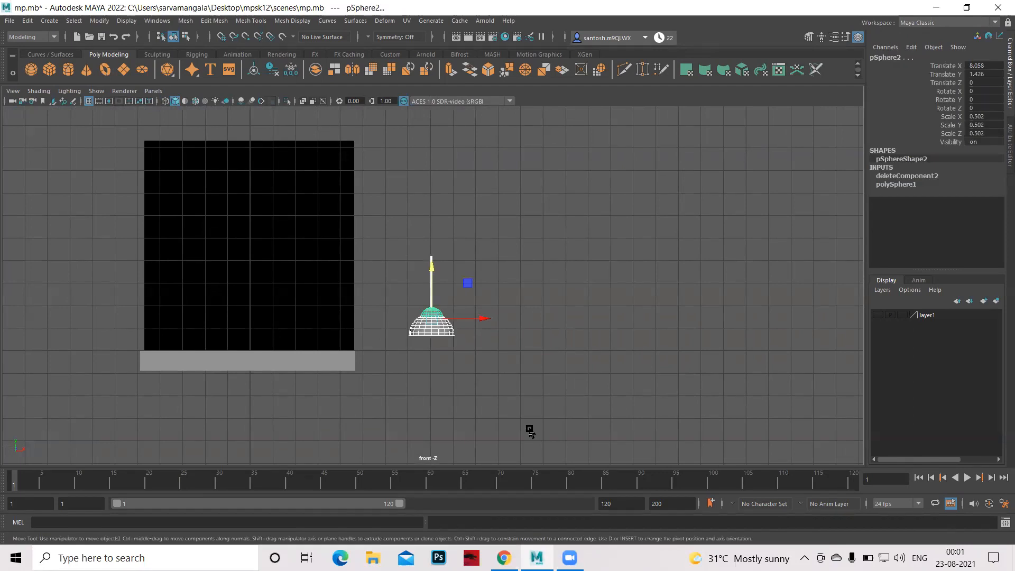
scroll(562, 295, up, 5)
scroll(508, 302, up, 4)
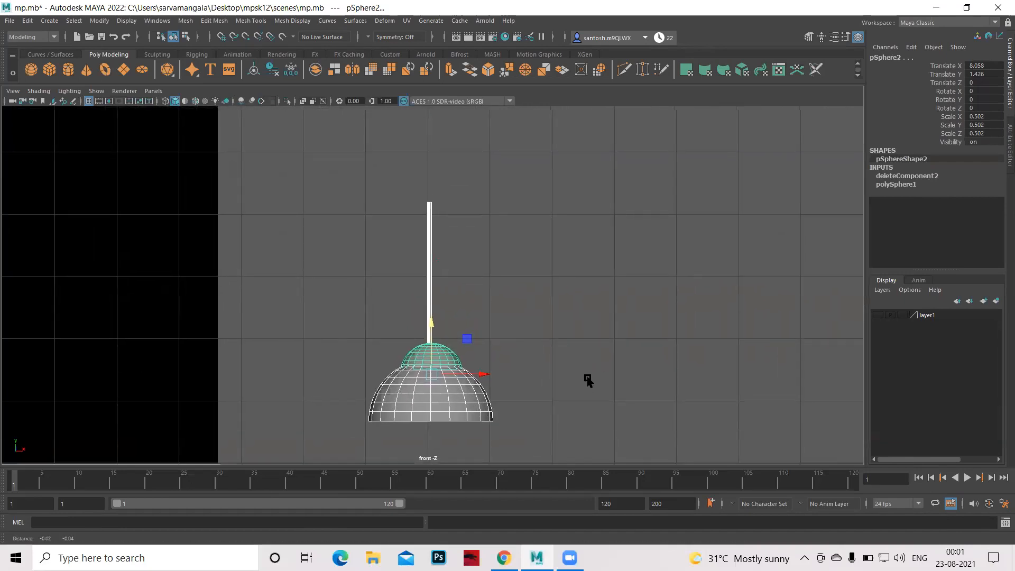
alt+middle_drag(588, 381, 622, 338)
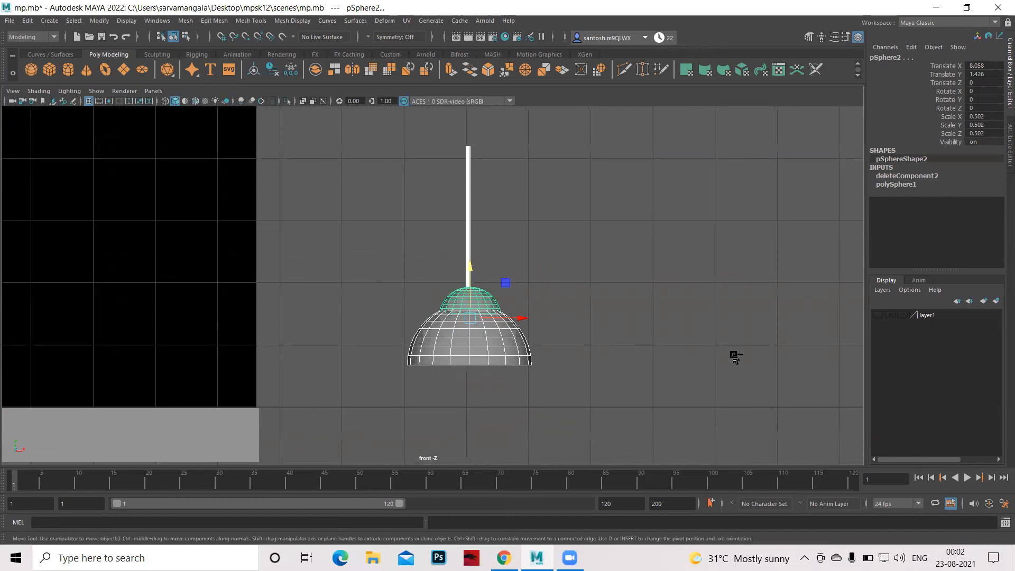
key(ctrl+g)
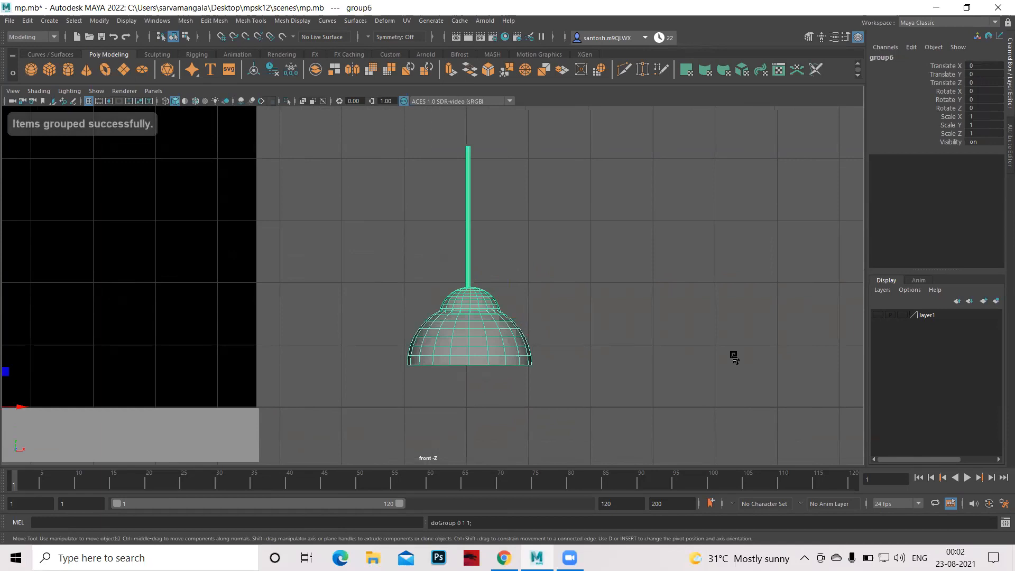
alt+right_drag(739, 356, 389, 386)
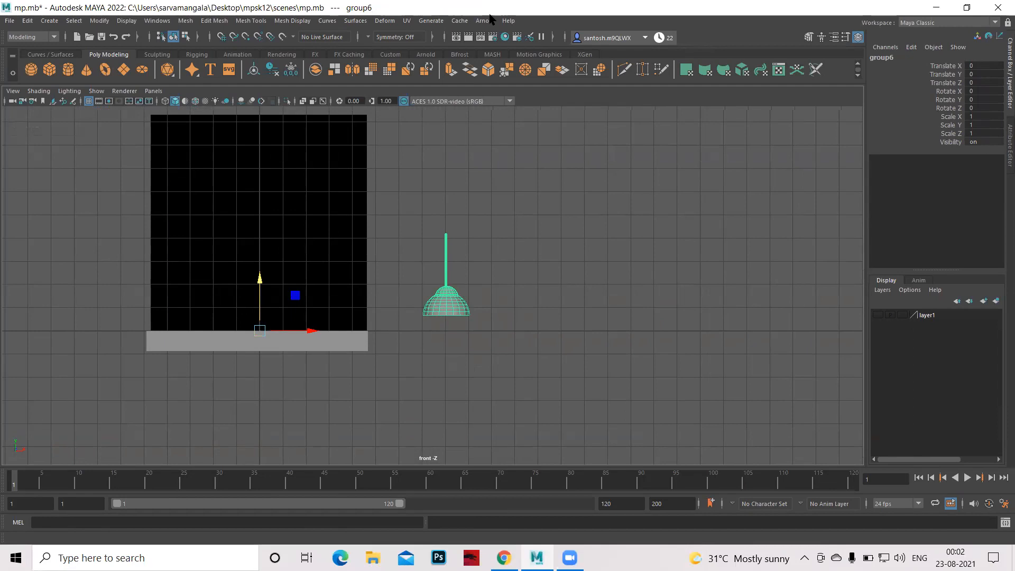
click(99, 20)
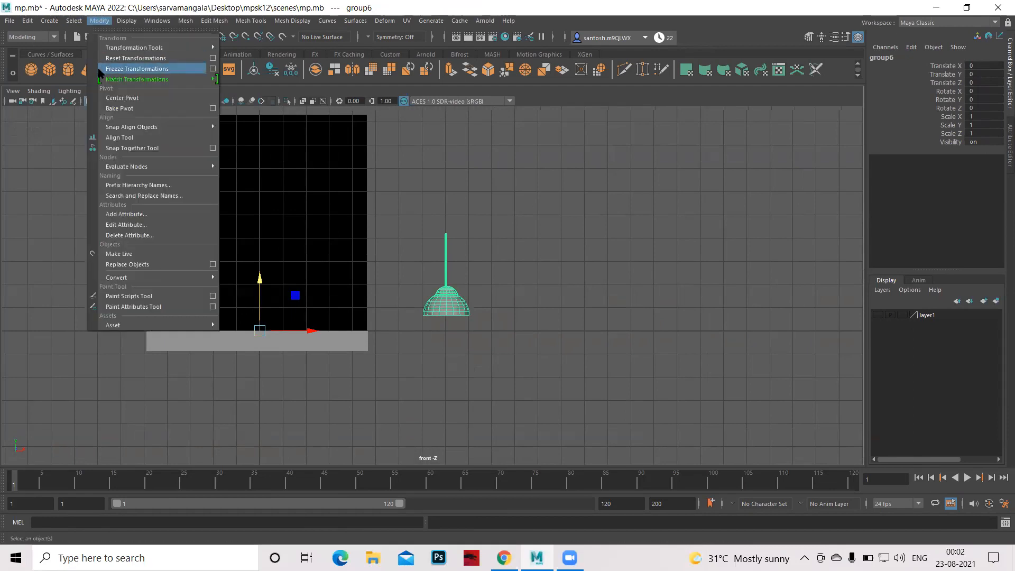
click(110, 99)
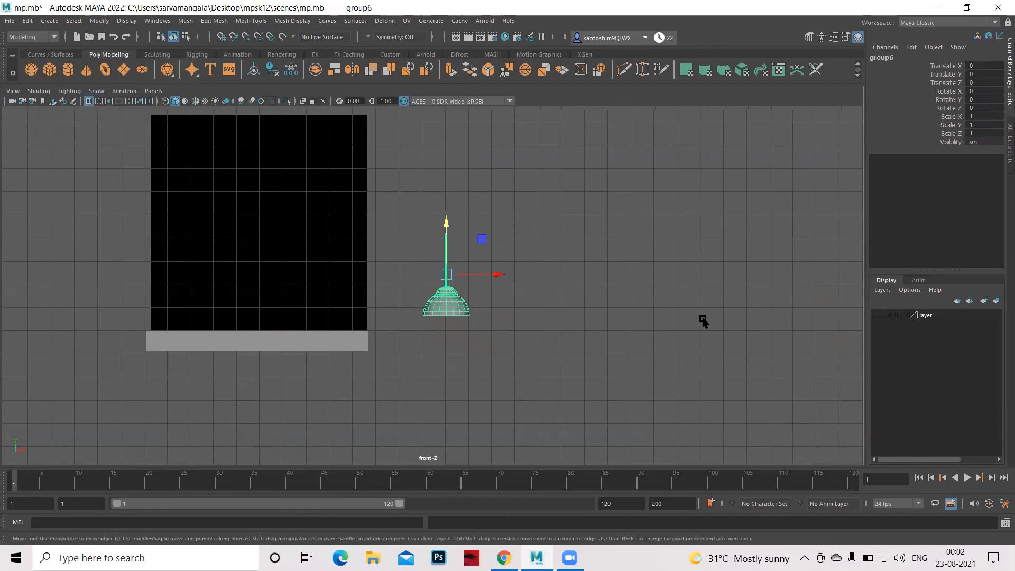
Move the lamp group along X into the middle of the room, to a Translate X of about -8.33
key(space)
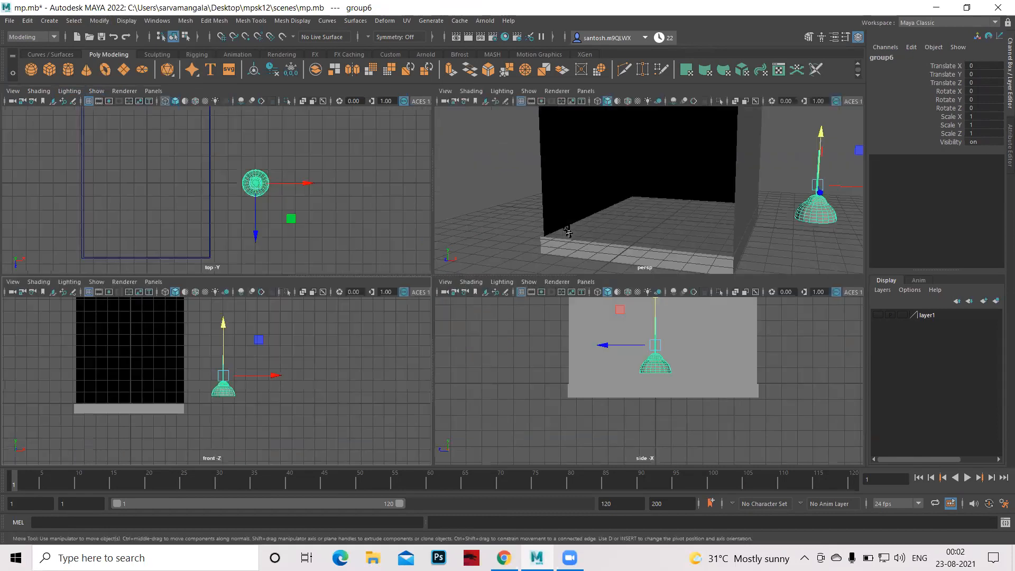
key(space)
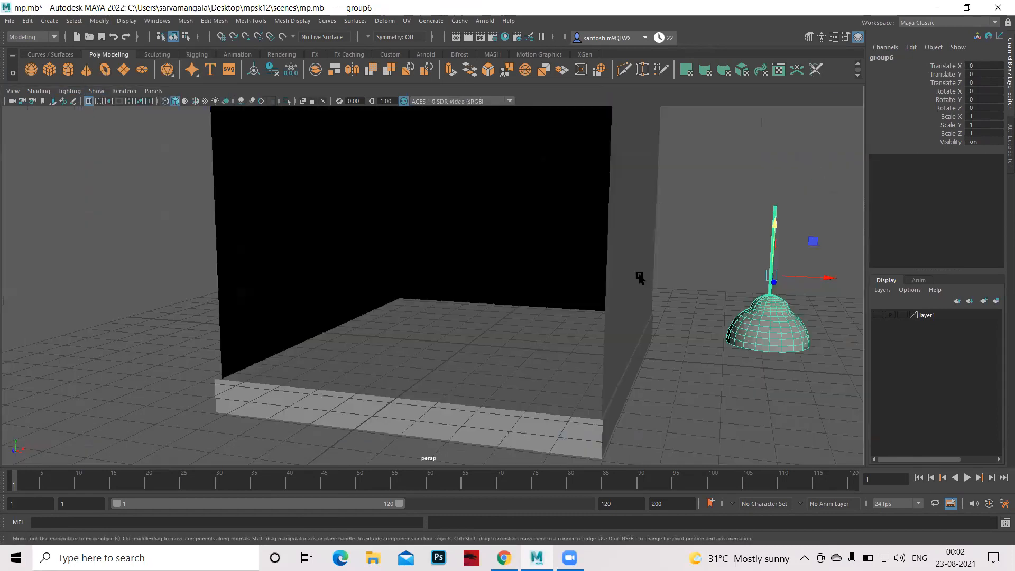
alt+right_drag(637, 297, 640, 333)
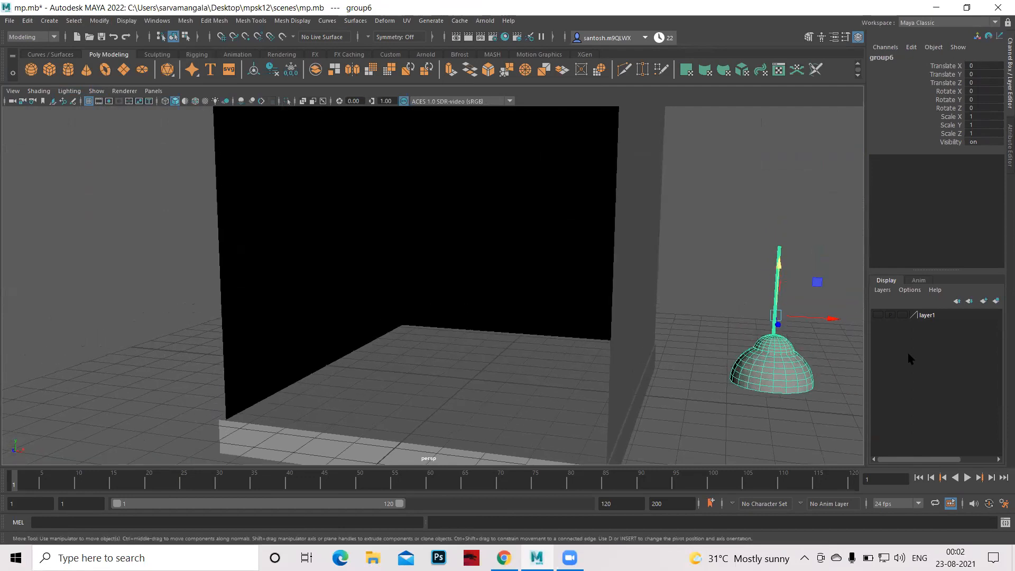
drag(832, 317, 484, 315)
key(space)
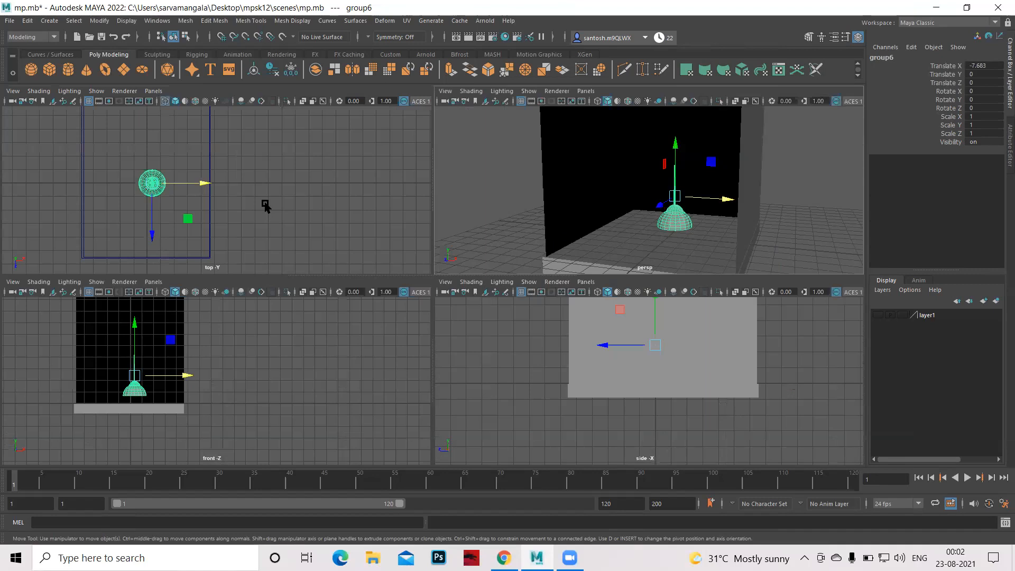
key(space)
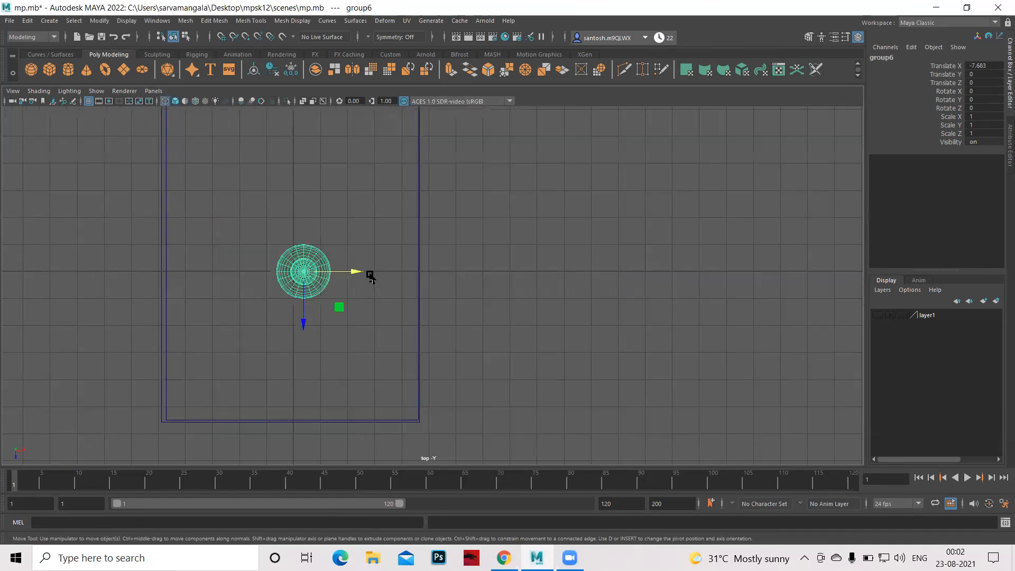
drag(356, 275, 340, 275)
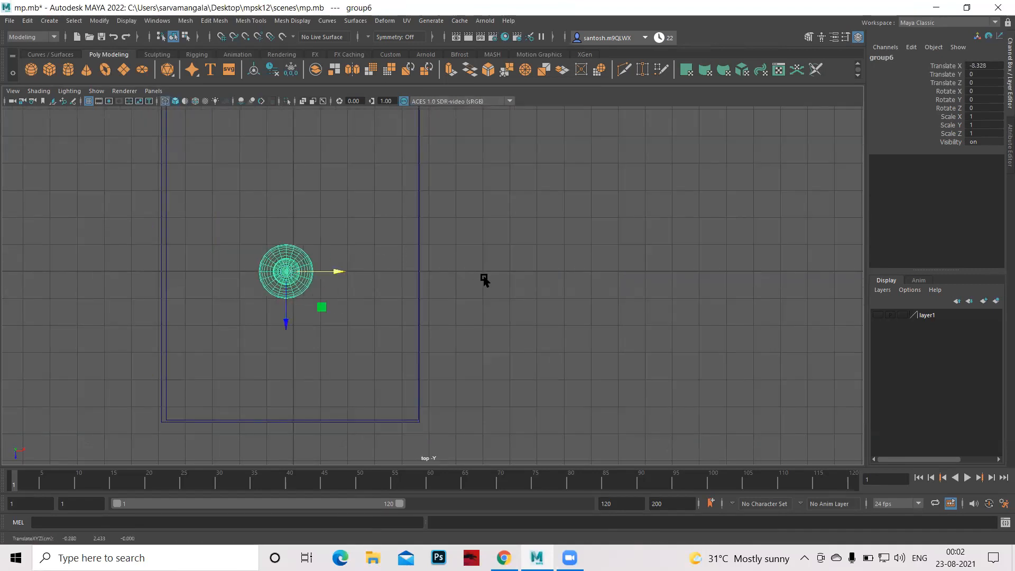
Raise the lamp group to the room's ceiling, to a Translate Y of about 5.25
key(space)
key(space)
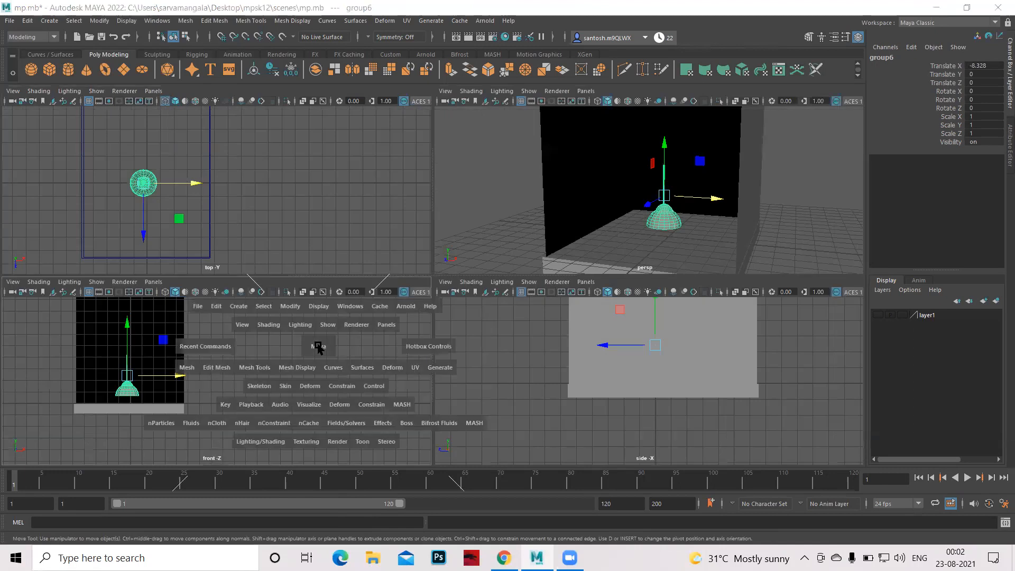
scroll(634, 288, down, 2)
alt+middle_drag(478, 322, 500, 394)
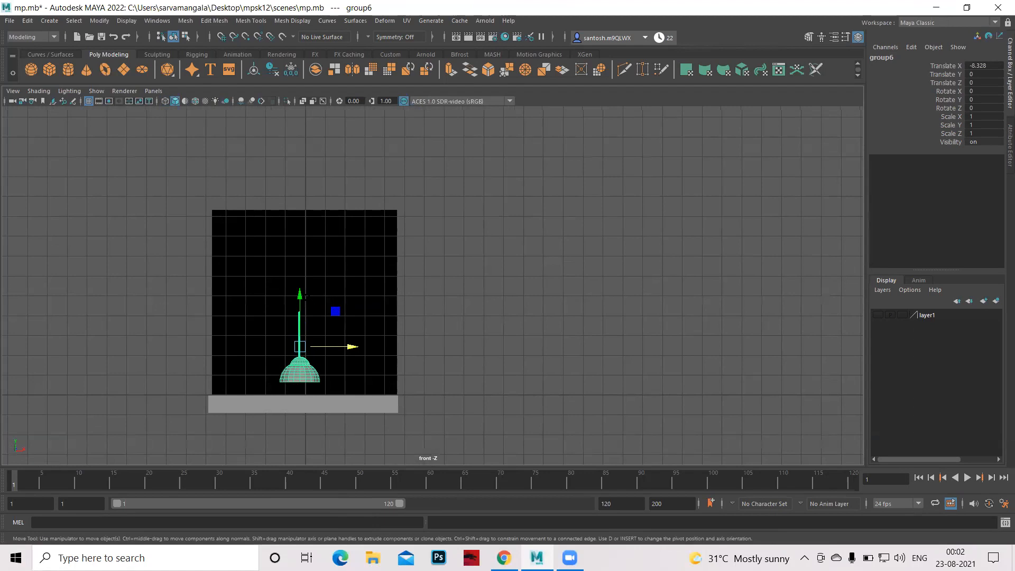
drag(300, 292, 320, 192)
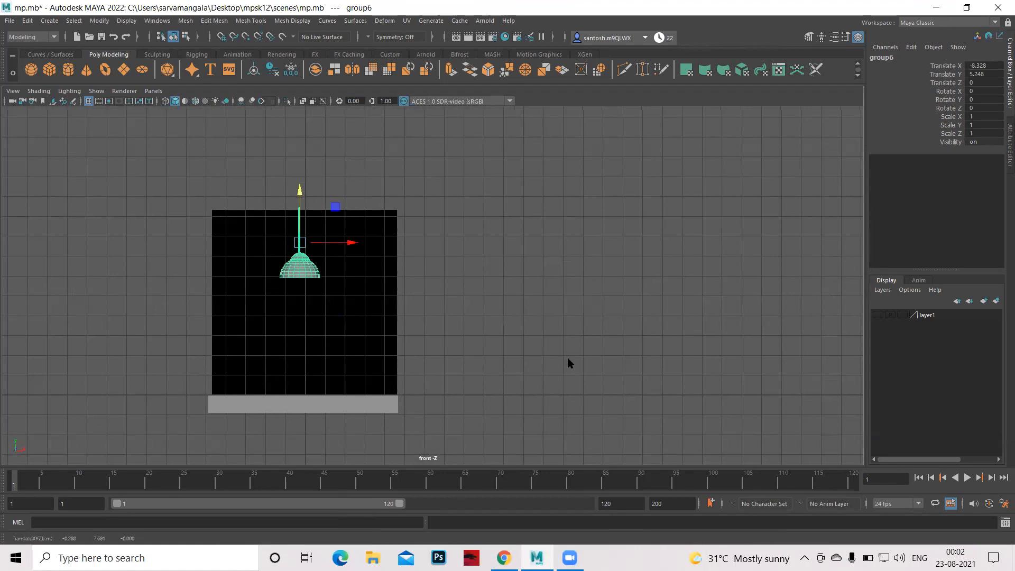
Scale the hanging lamp group down uniformly to about 0.88
key(space)
alt+middle_drag(711, 328, 714, 354)
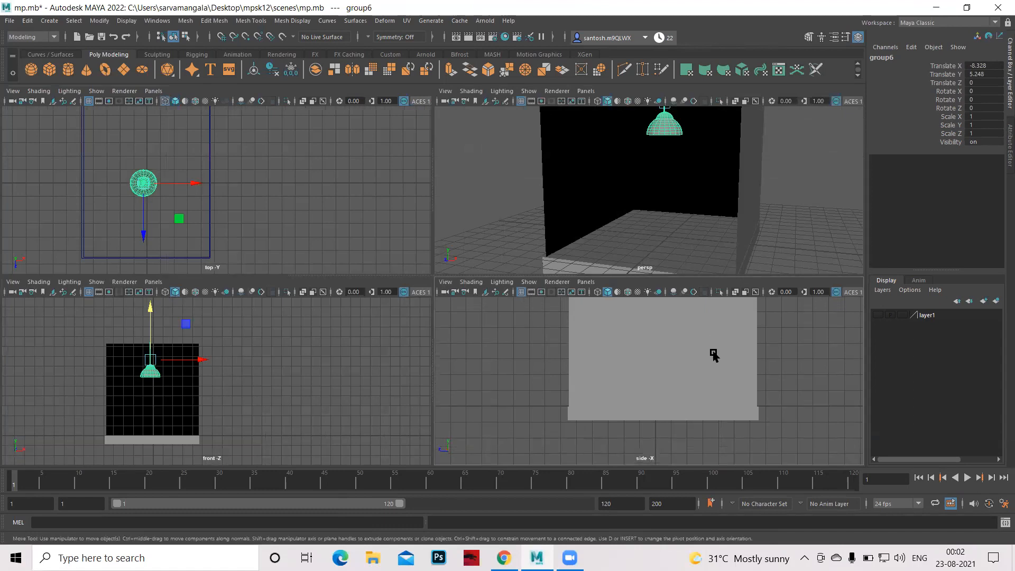
key(space)
scroll(397, 316, down, 4)
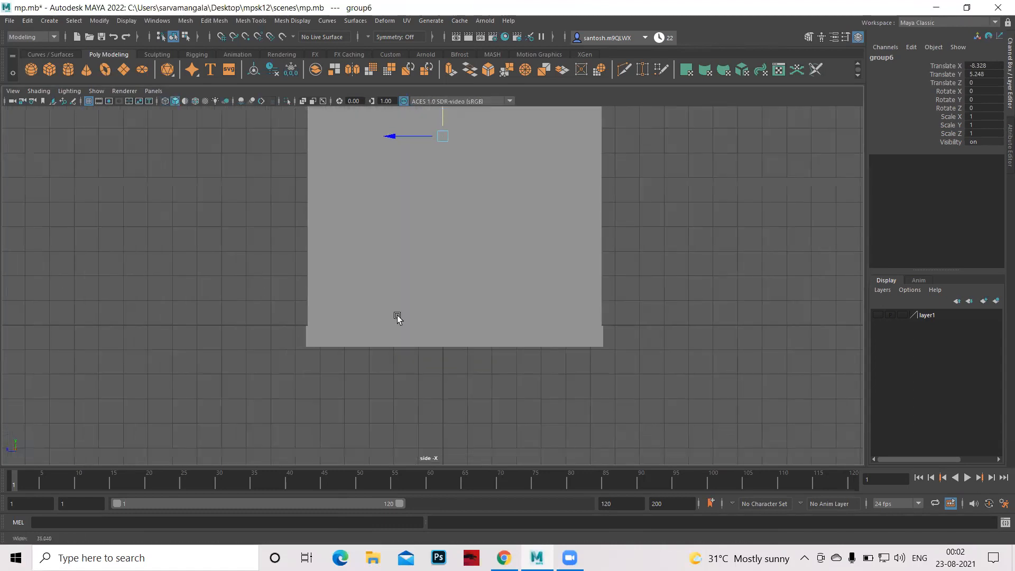
scroll(468, 219, down, 1)
alt+middle_drag(476, 189, 487, 294)
key(space)
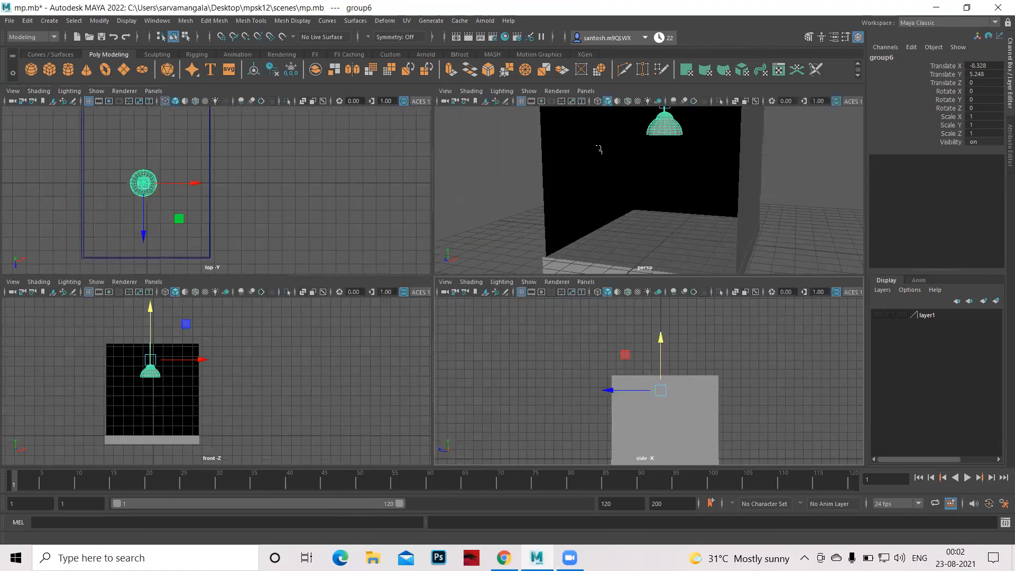
key(space)
alt+drag(759, 236, 755, 283)
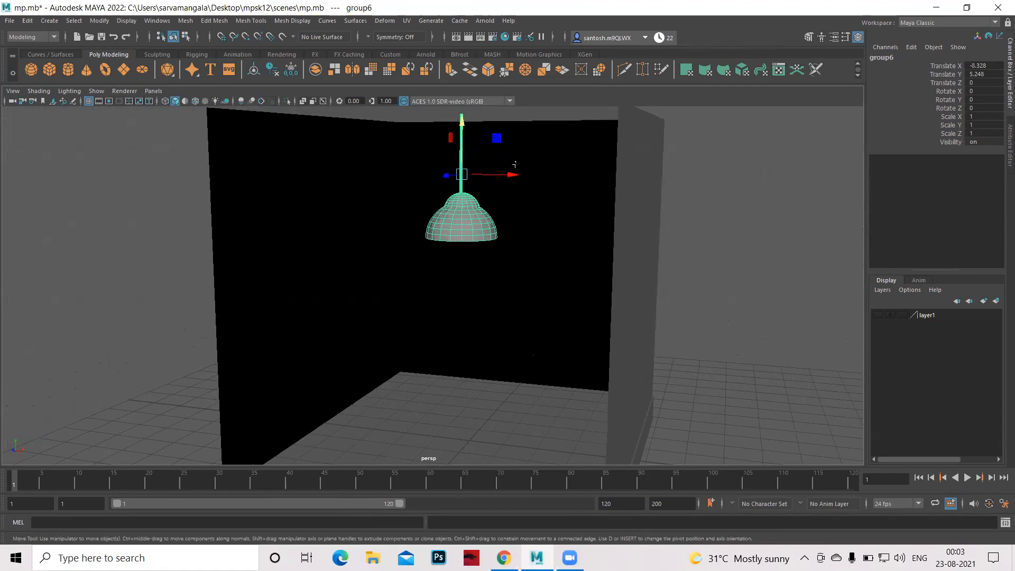
key(r)
drag(463, 180, 444, 184)
key(w)
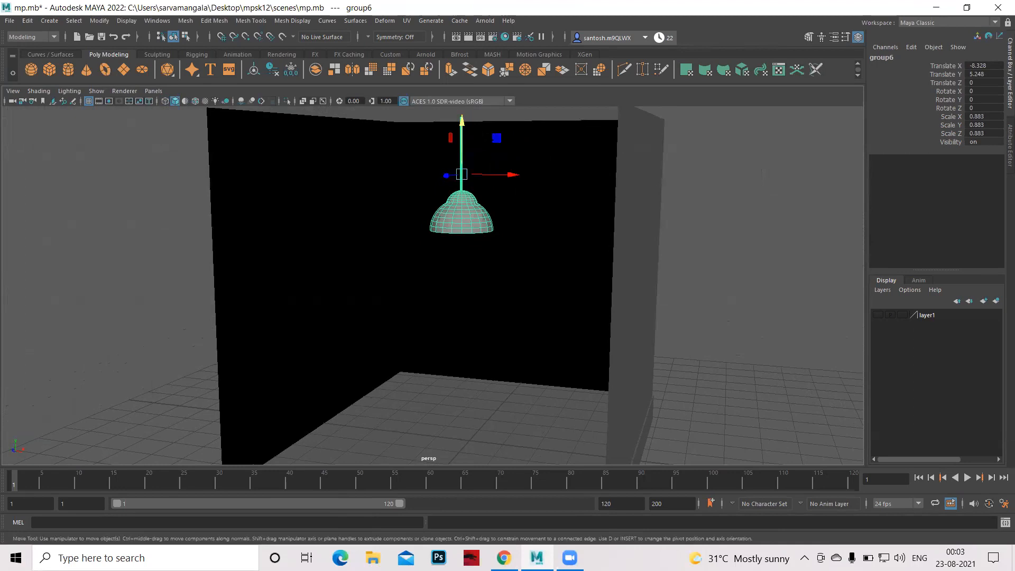
Adjust the lamp group's height to a Translate Y of about 5.35 so the rod's upper end meets the ceiling
key(space)
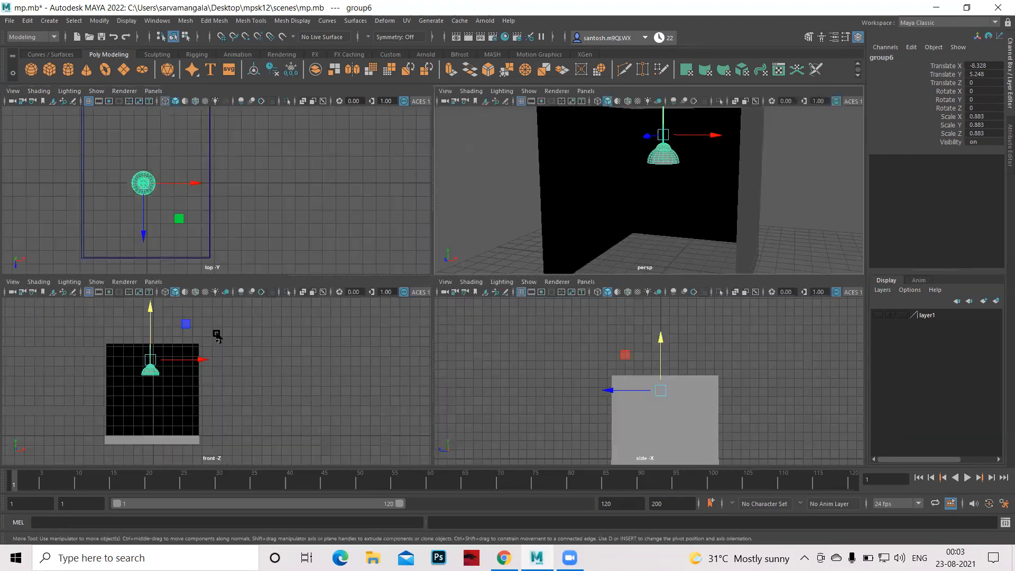
key(space)
drag(299, 189, 300, 186)
alt+right_drag(158, 241, 275, 249)
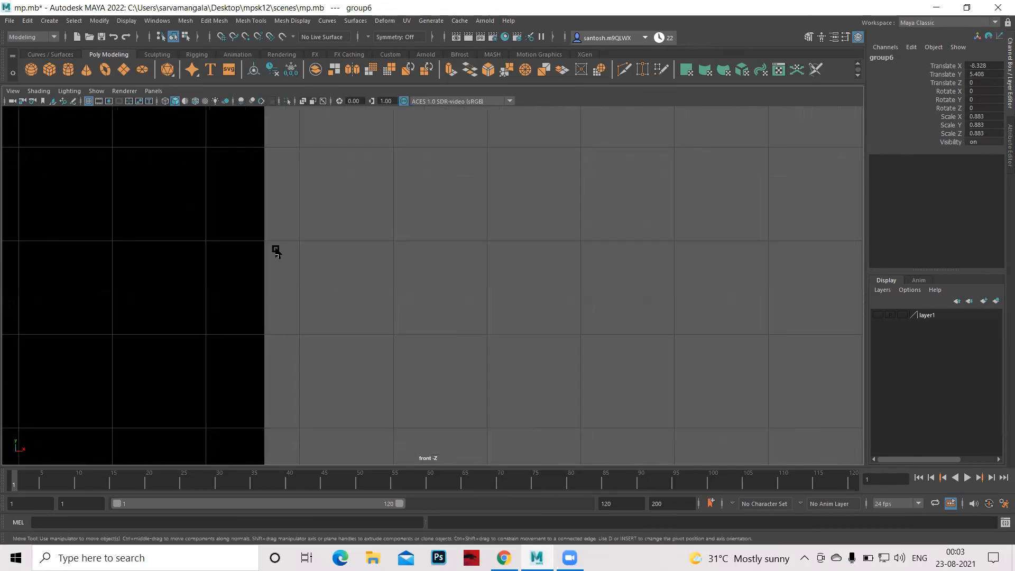
alt+middle_drag(409, 331, 979, 470)
alt+right_drag(370, 296, 387, 296)
alt+middle_drag(381, 223, 433, 280)
drag(396, 303, 396, 306)
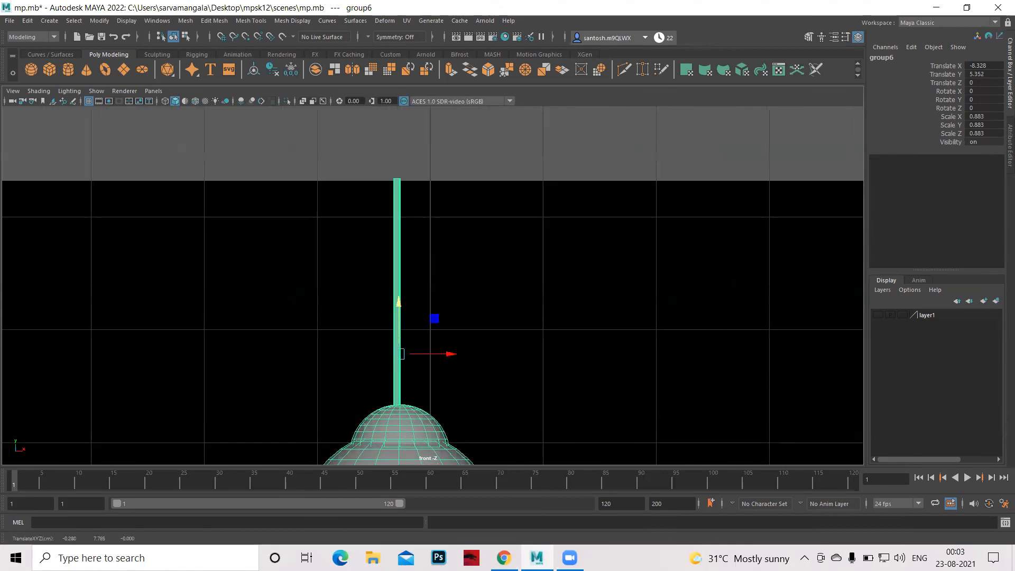
Examine the hanging lamp inside the room in the full-screen perspective view
key(space)
key(space)
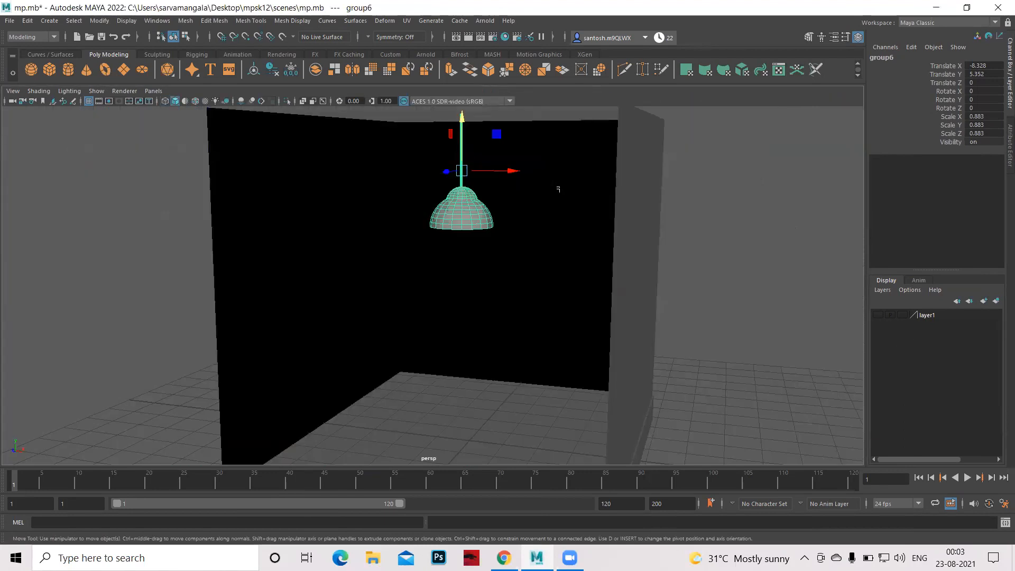
key(space)
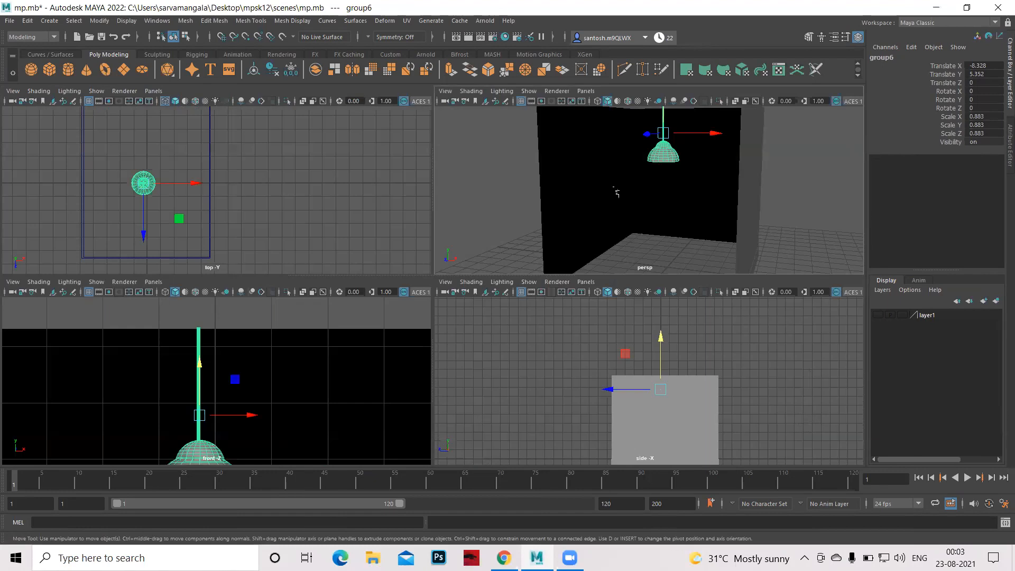
key(space)
click(751, 174)
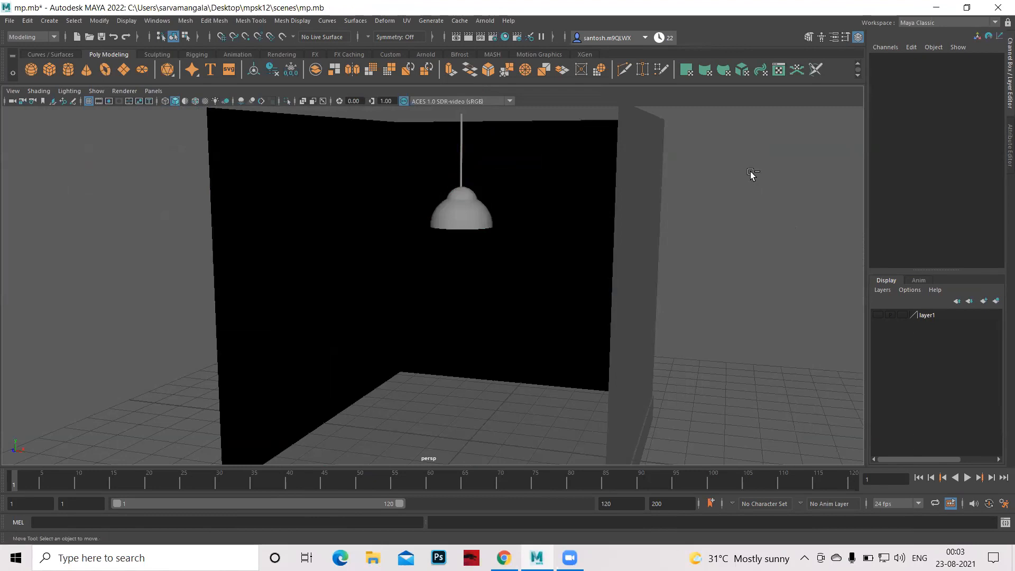
key(ctrl+space)
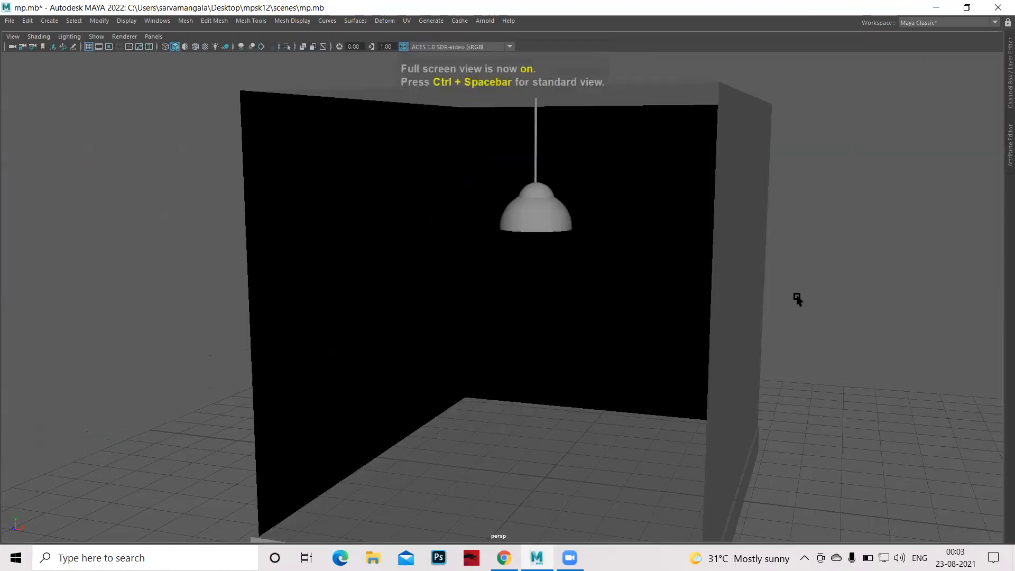
alt+right_drag(770, 266, 932, 364)
alt+drag(932, 364, 880, 326)
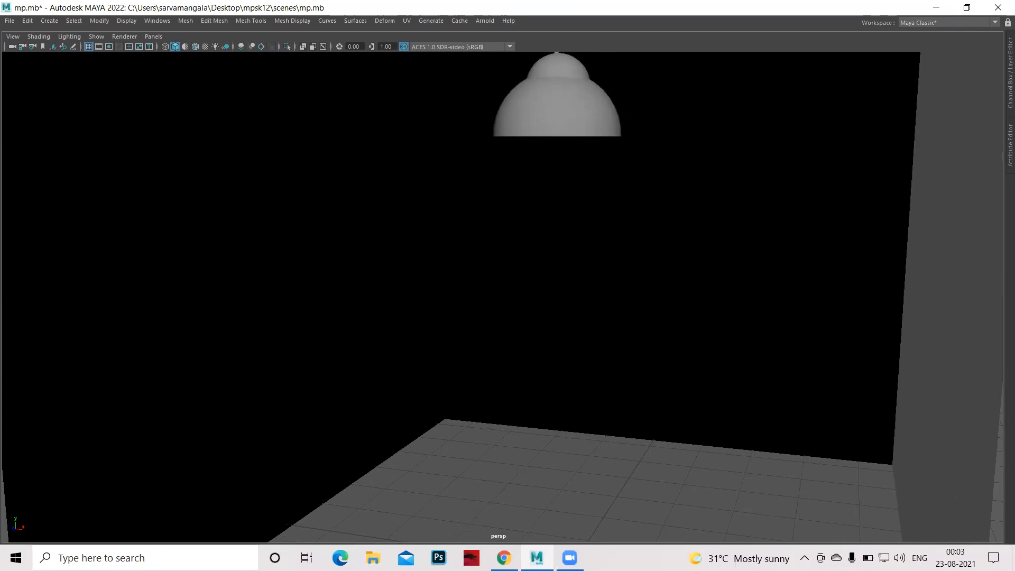
key(ctrl+space)
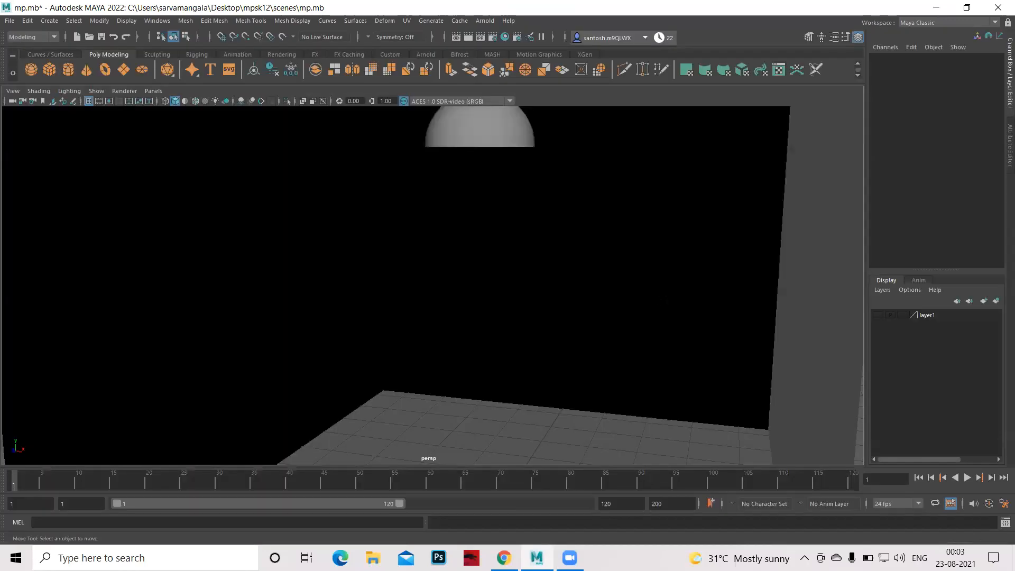
Group the lamp's two half-spheres and the cylinder rod together in the front view
key(space)
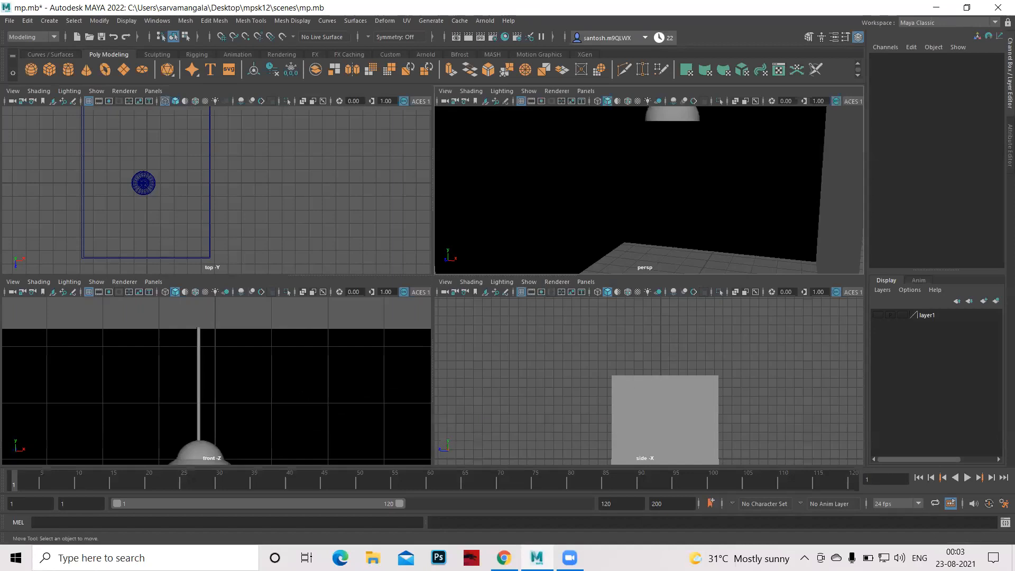
key(space)
scroll(522, 385, down, 10)
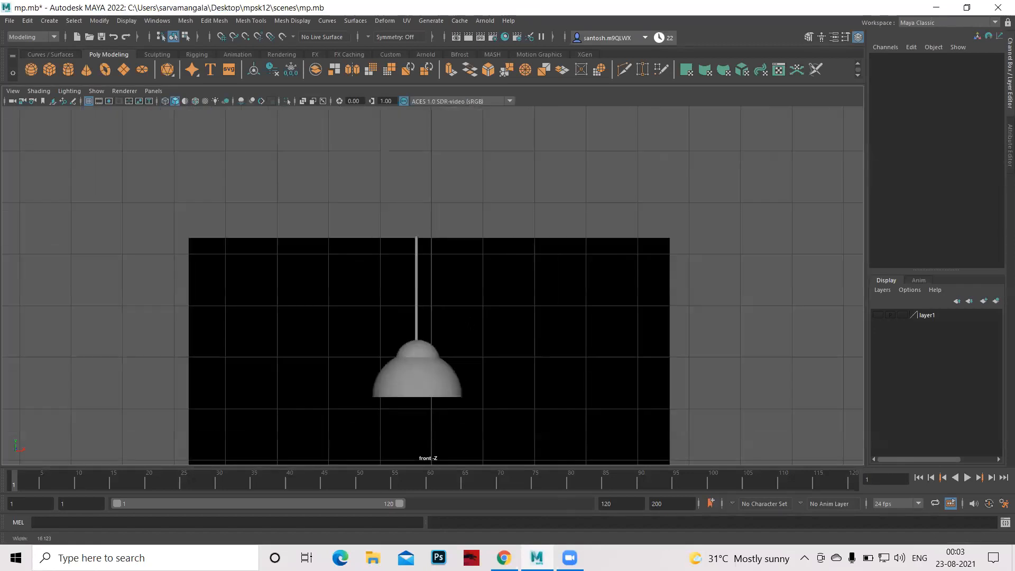
scroll(492, 324, down, 2)
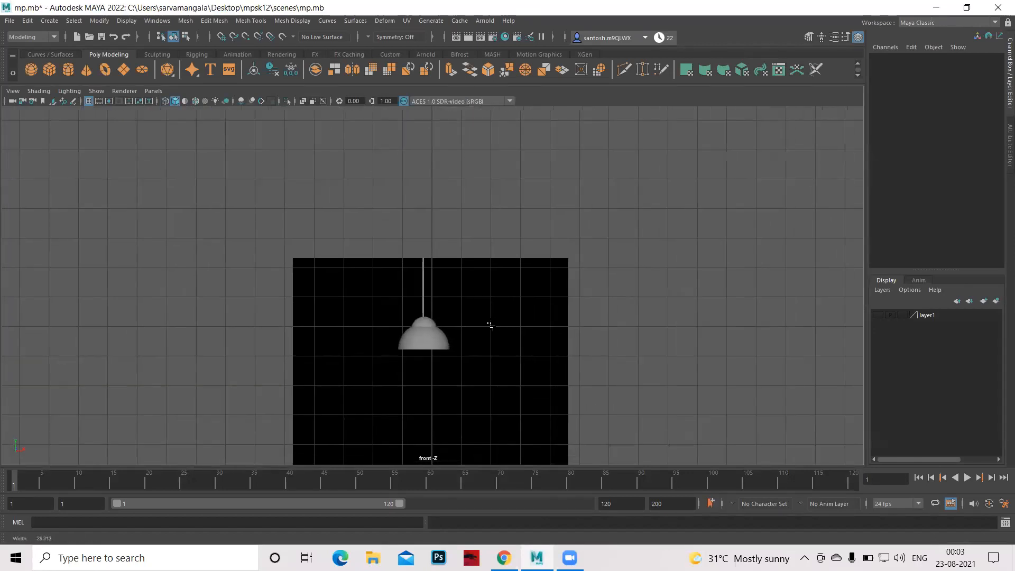
alt+middle_drag(536, 326, 536, 287)
alt+middle_drag(549, 341, 548, 284)
click(416, 244)
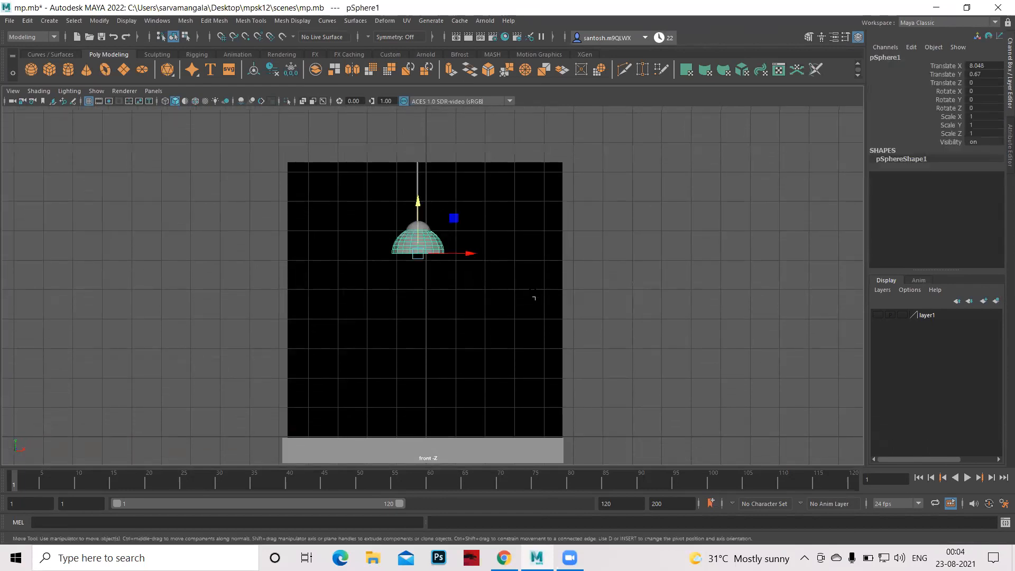
key(q)
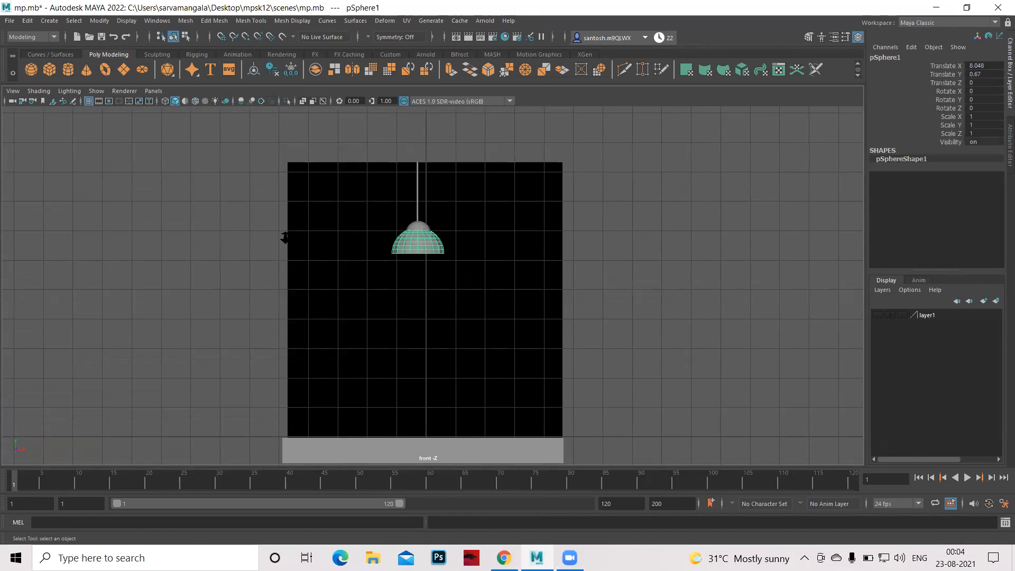
scroll(283, 233, up, 5)
alt+middle_drag(415, 228, 419, 329)
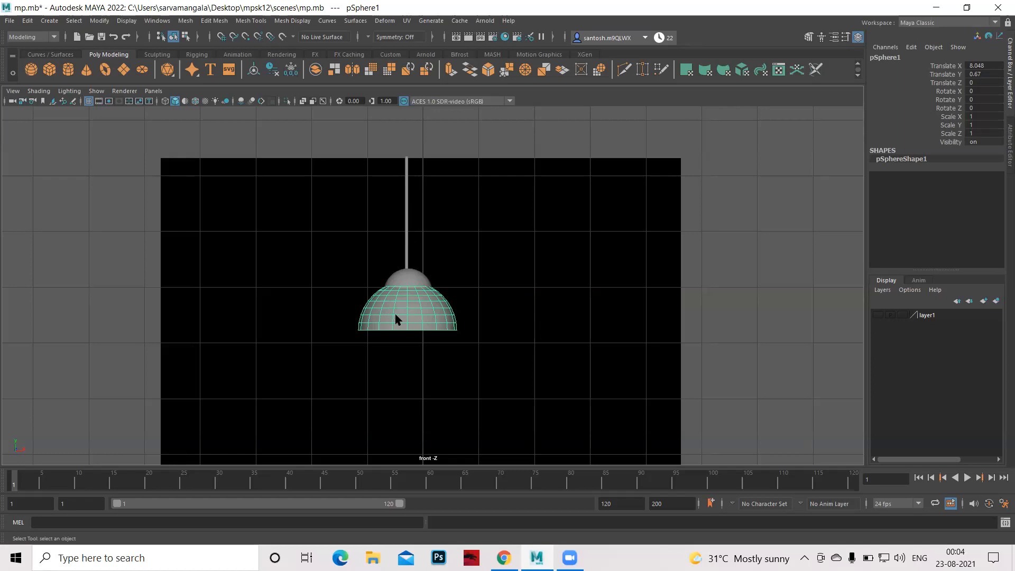
shift+click(409, 284)
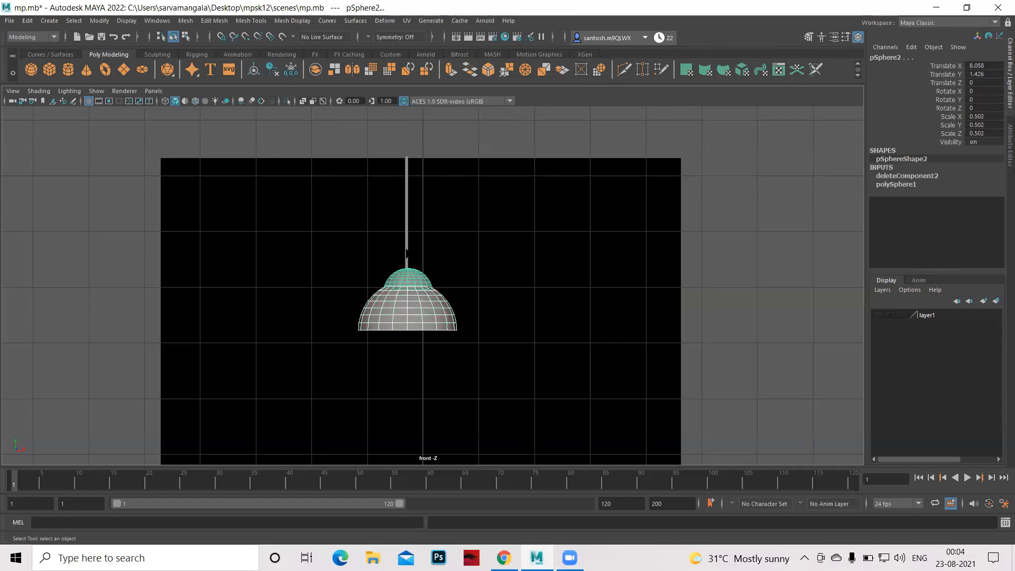
click(406, 253)
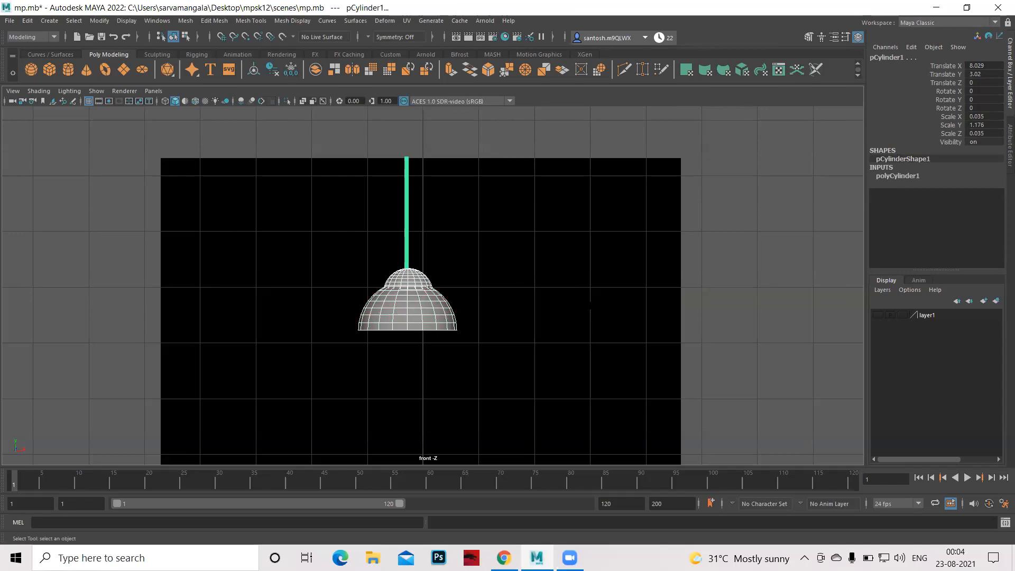
key(ctrl+g)
Center the lamp group's pivot and scale the group up uniformly to about 1.51
key(r)
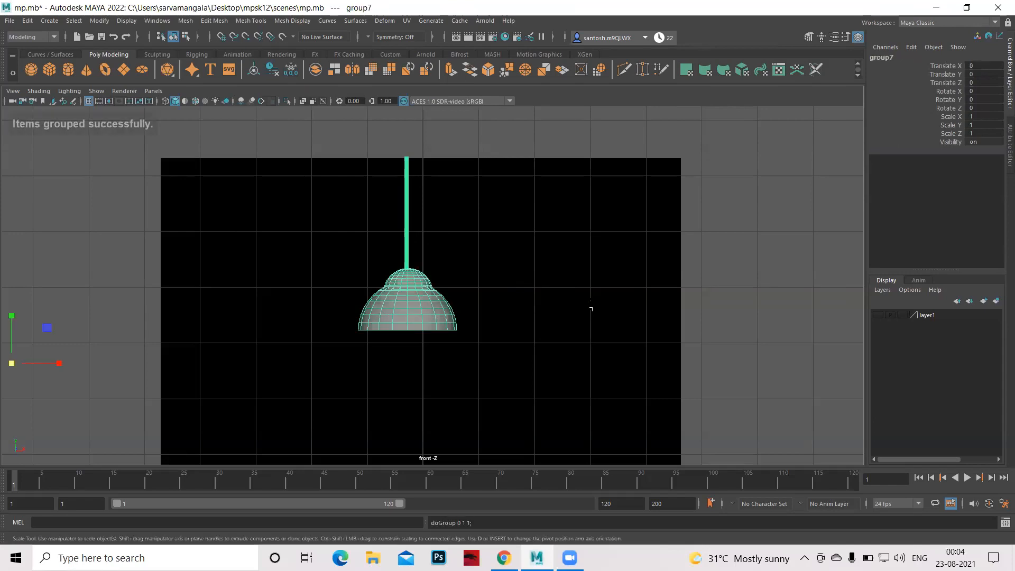
click(105, 21)
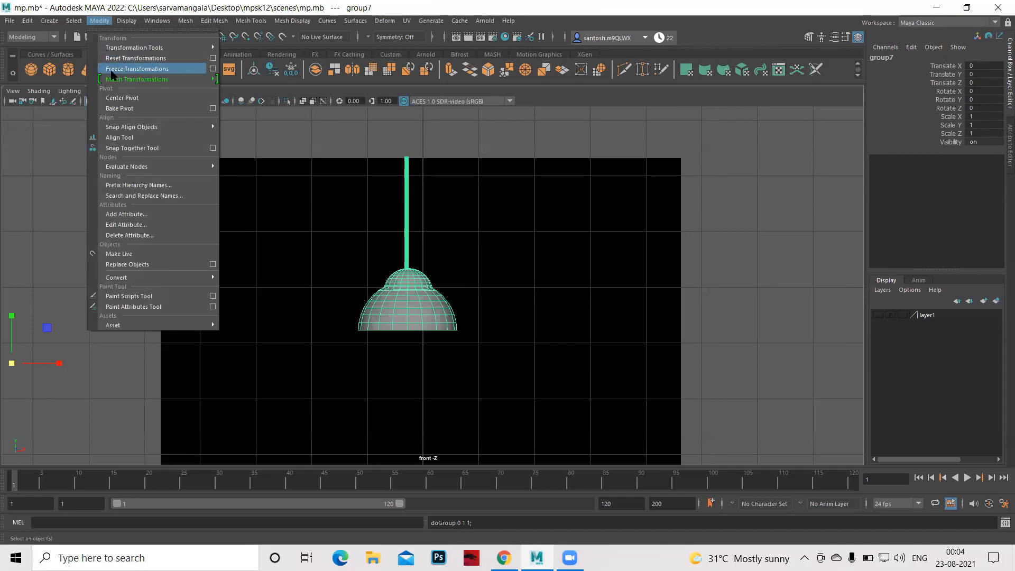
click(122, 99)
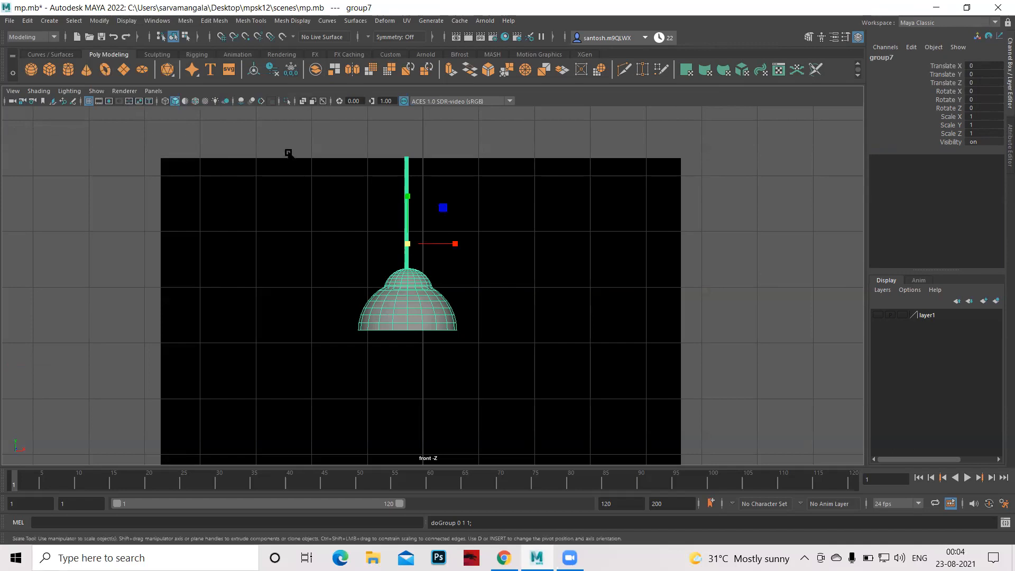
drag(405, 245, 464, 266)
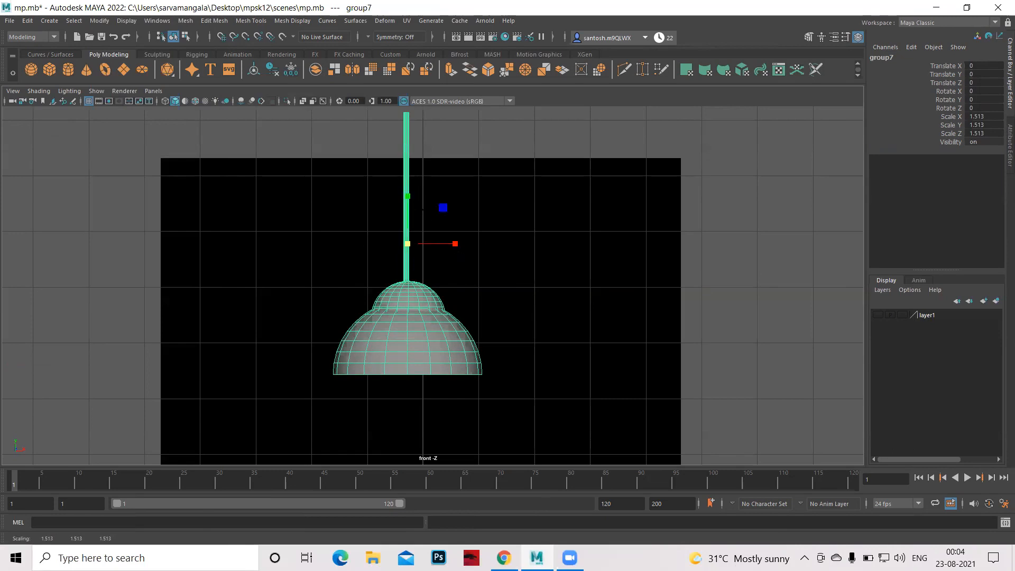
click(451, 140)
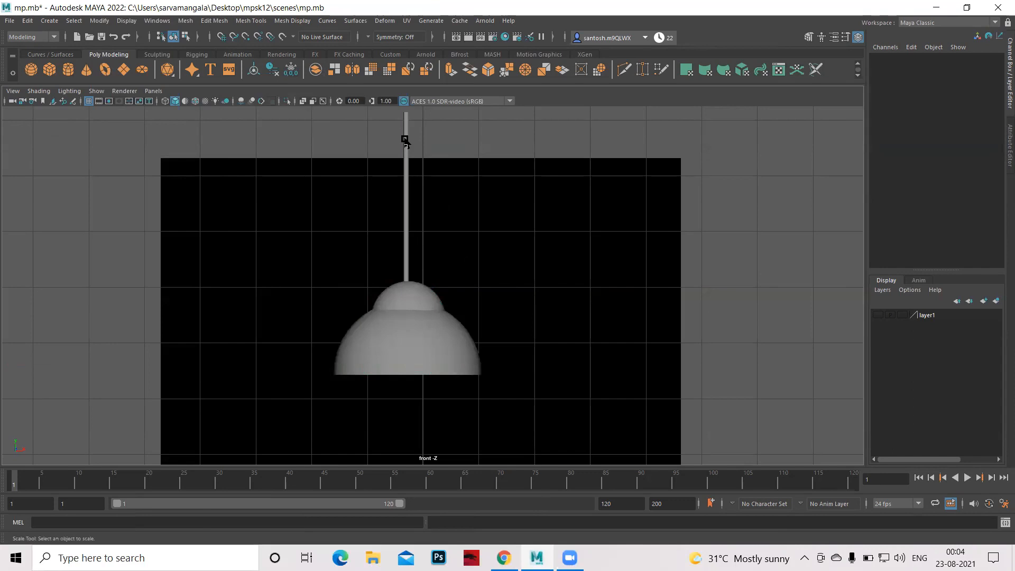
Lower the rod to a Translate Y of about 2.76 and shorten it to a Scale Y of about 0.82 to fit under the ceiling
click(406, 141)
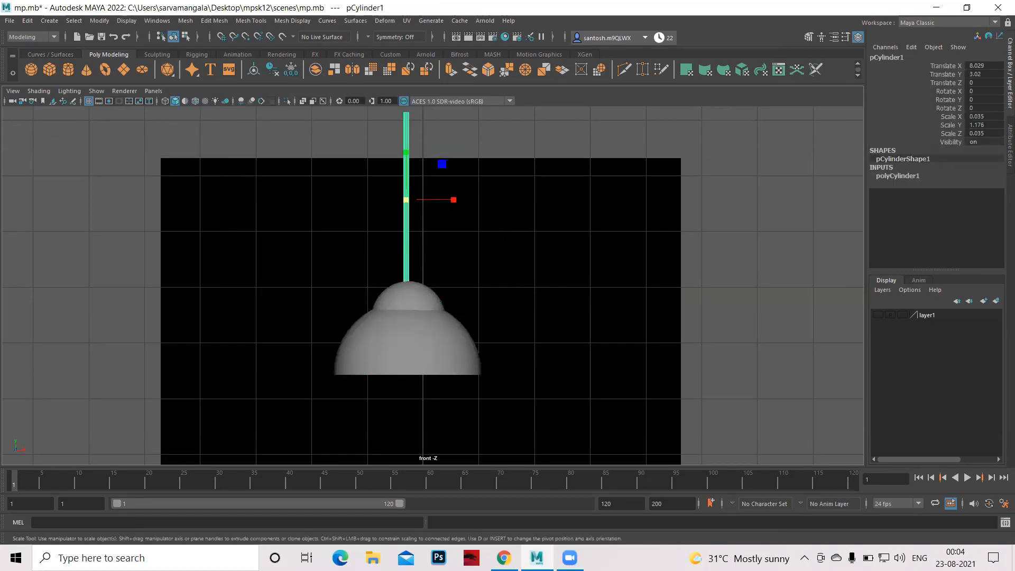
key(w)
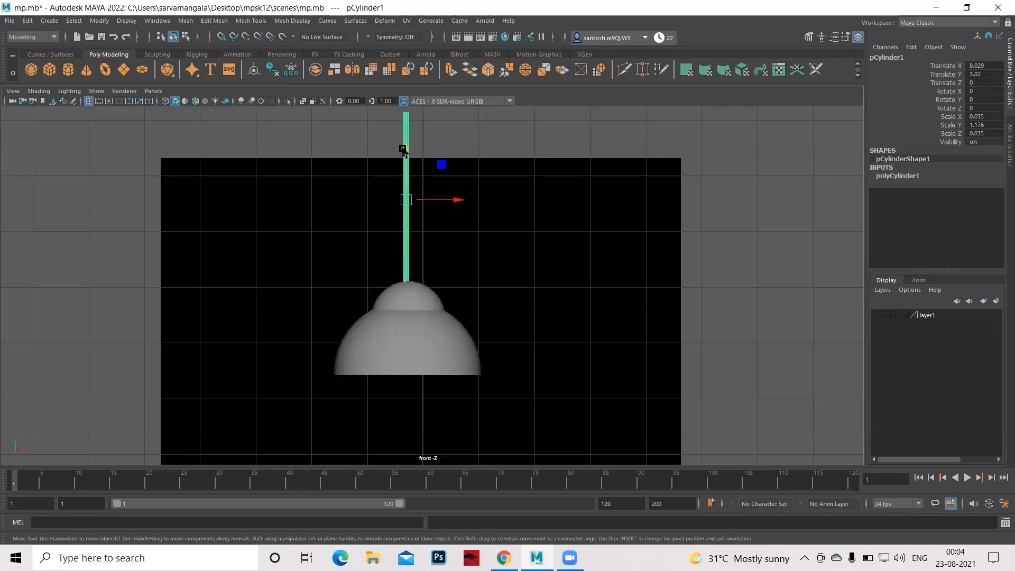
drag(409, 150, 405, 170)
key(r)
drag(406, 171, 406, 187)
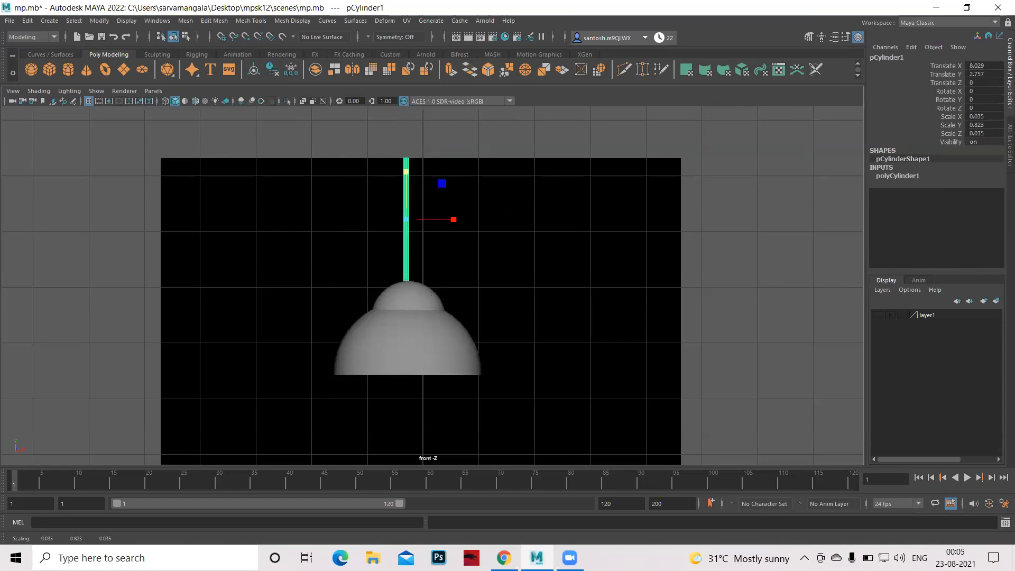
scroll(432, 293, up, 2)
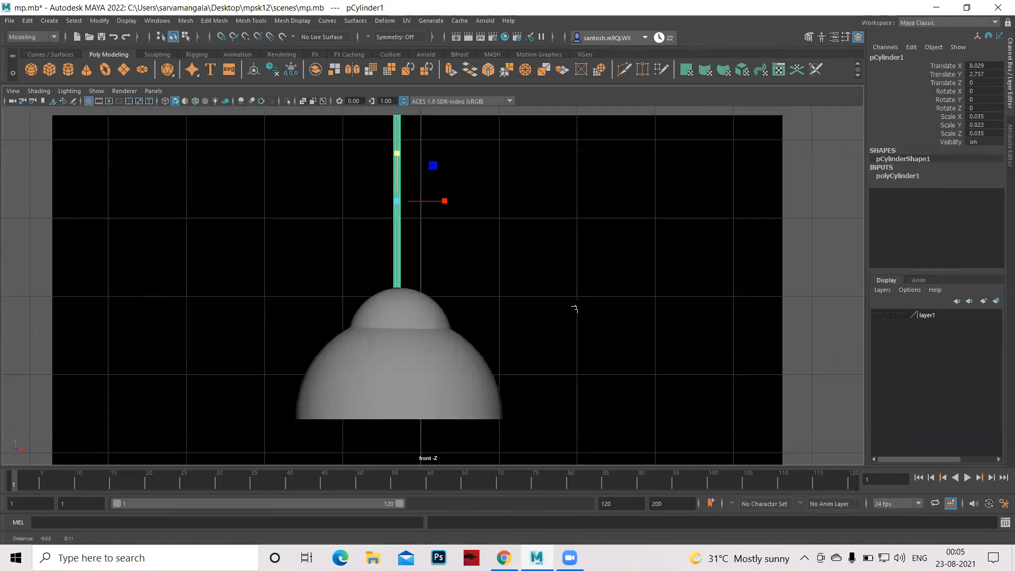
click(802, 144)
Examine the enlarged lamp's size and placement within the room in the perspective view
key(space)
key(space)
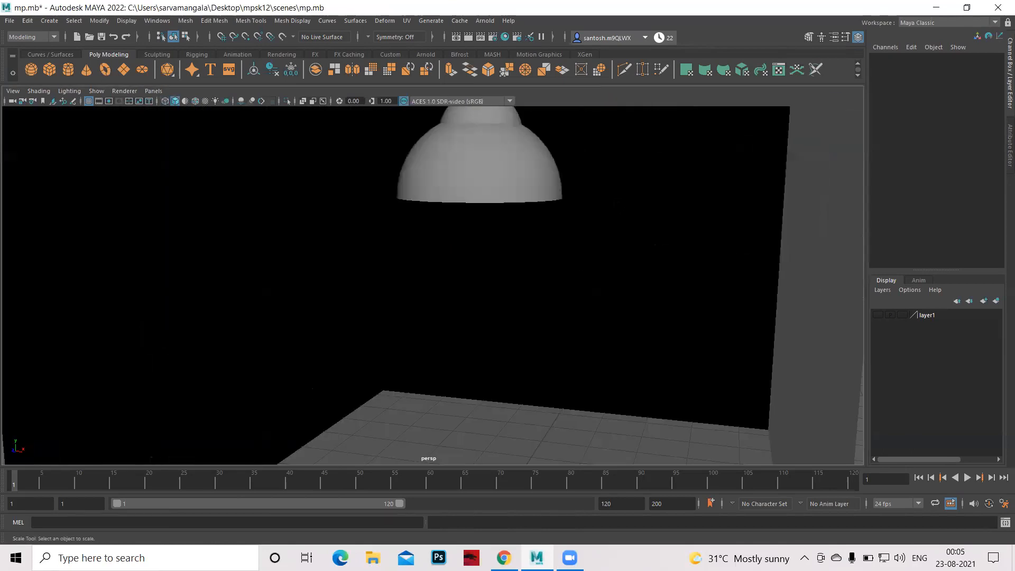
scroll(649, 258, down, 4)
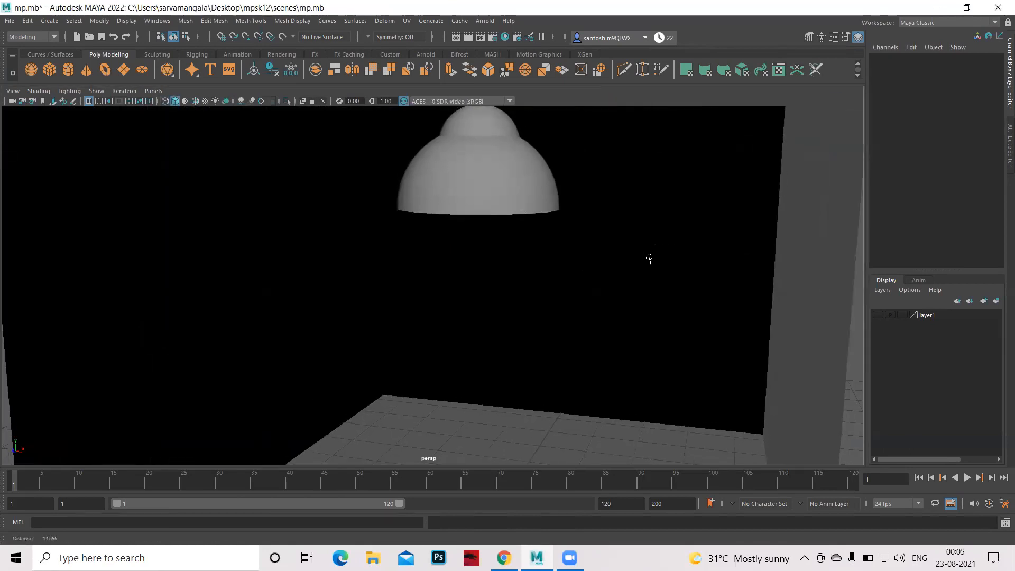
alt+middle_drag(608, 233, 614, 268)
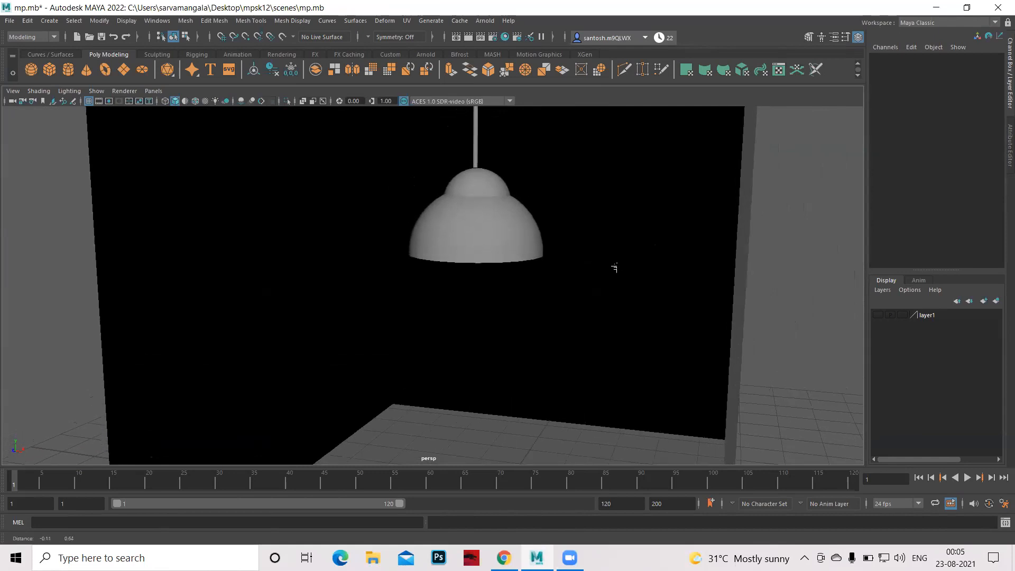
alt+drag(639, 275, 644, 271)
scroll(601, 181, up, 2)
alt+right_drag(633, 206, 661, 291)
alt+middle_drag(660, 288, 641, 177)
alt+right_drag(637, 238, 658, 245)
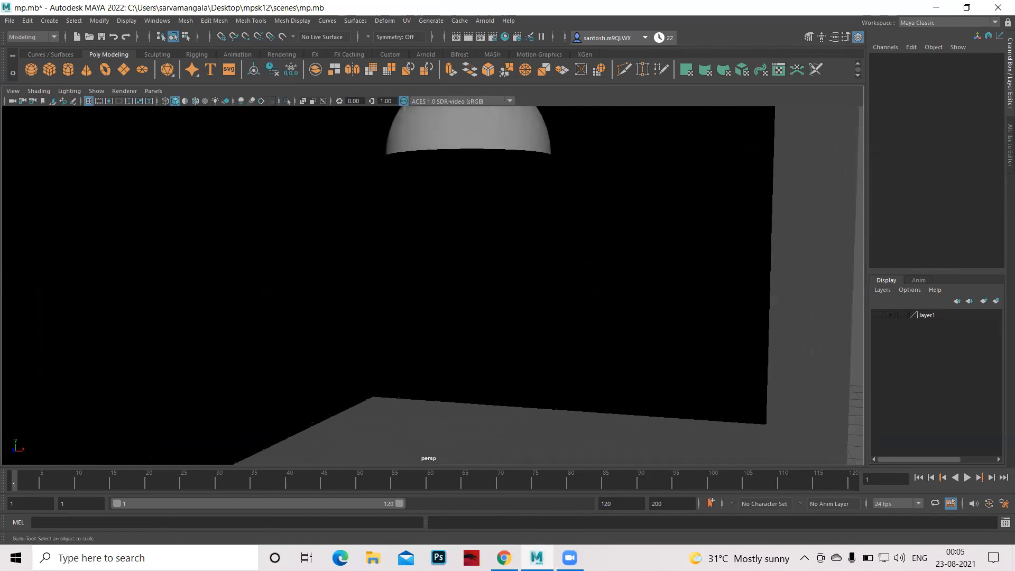
key(ctrl+space)
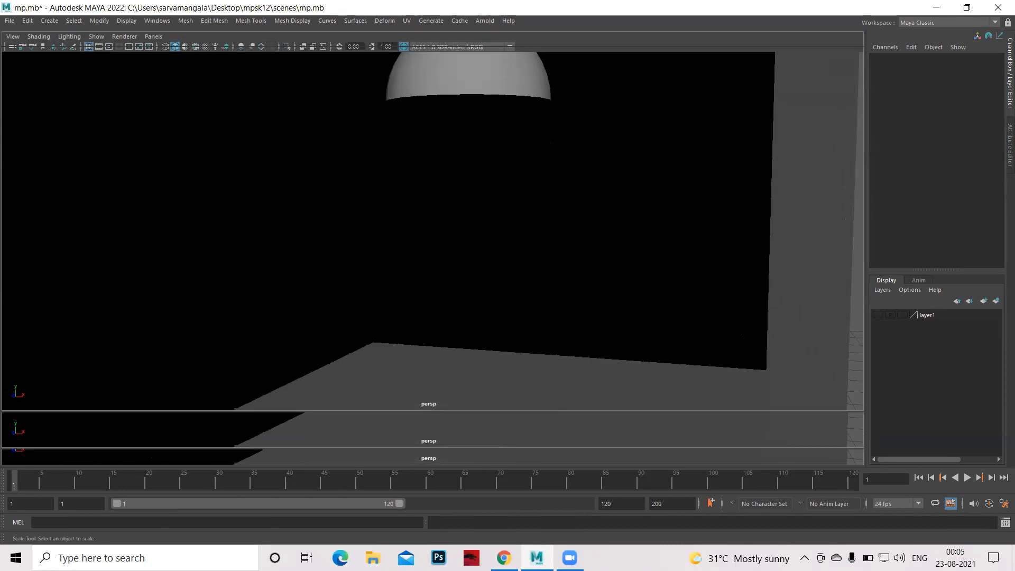
Examine the lamp group's open underside and its position below the ceiling, ending in the four-view layout
click(546, 129)
alt+right_drag(795, 273, 734, 274)
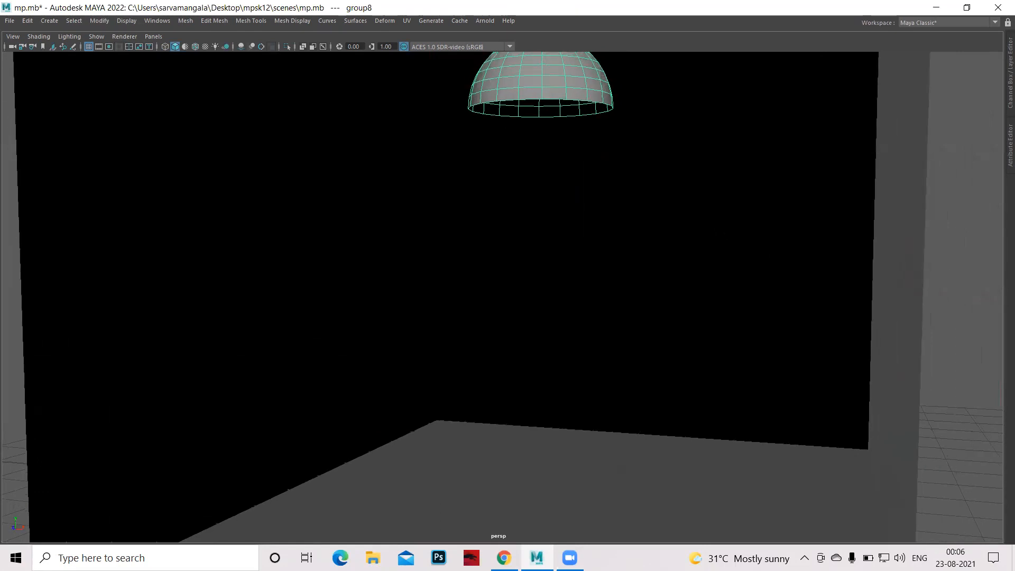
alt+drag(719, 251, 727, 226)
alt+middle_drag(728, 235, 729, 257)
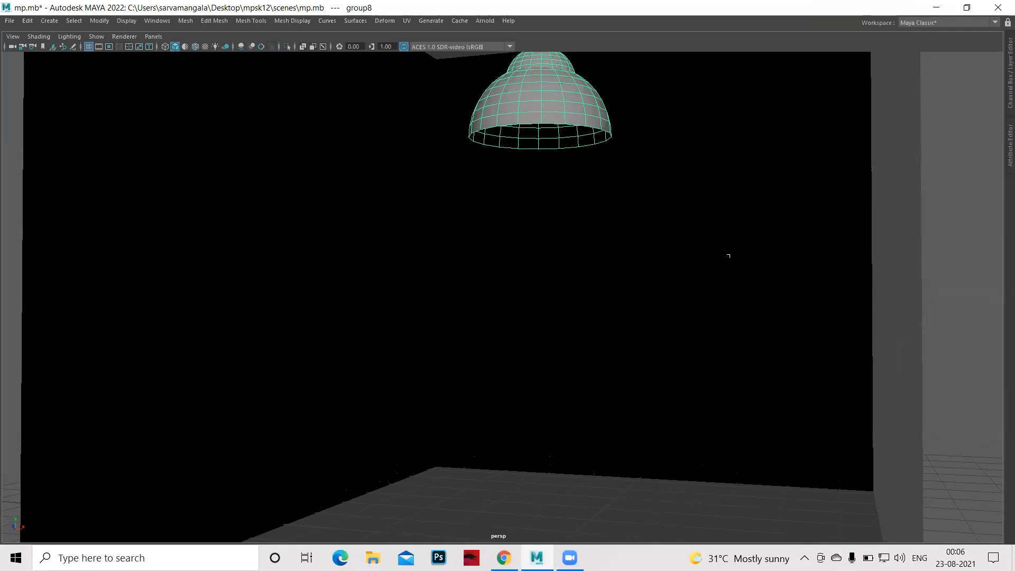
alt+right_drag(719, 242, 726, 250)
alt+middle_drag(728, 249, 728, 263)
alt+middle_drag(659, 233, 663, 247)
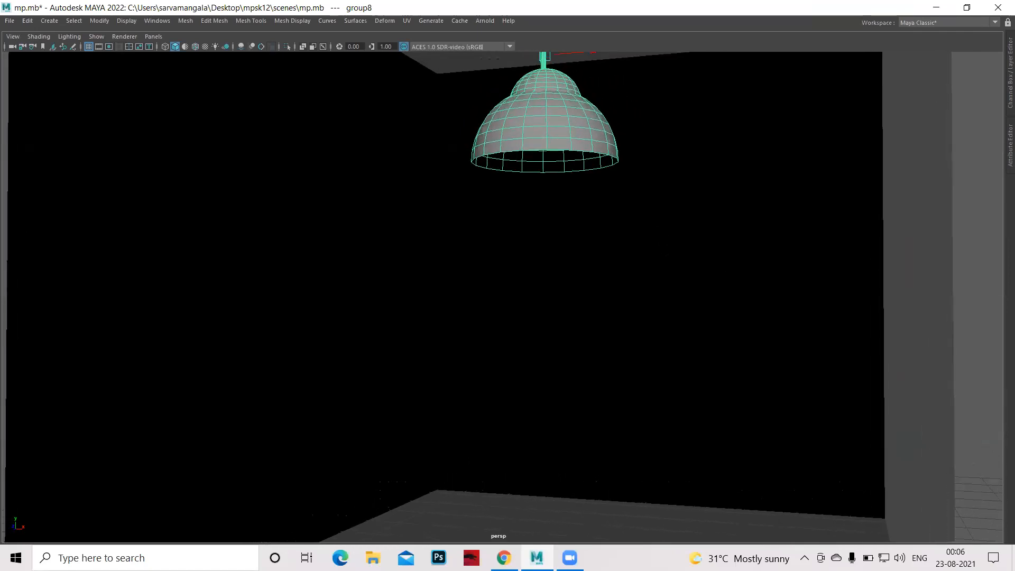
alt+right_drag(664, 249, 670, 250)
alt+middle_drag(612, 259, 624, 249)
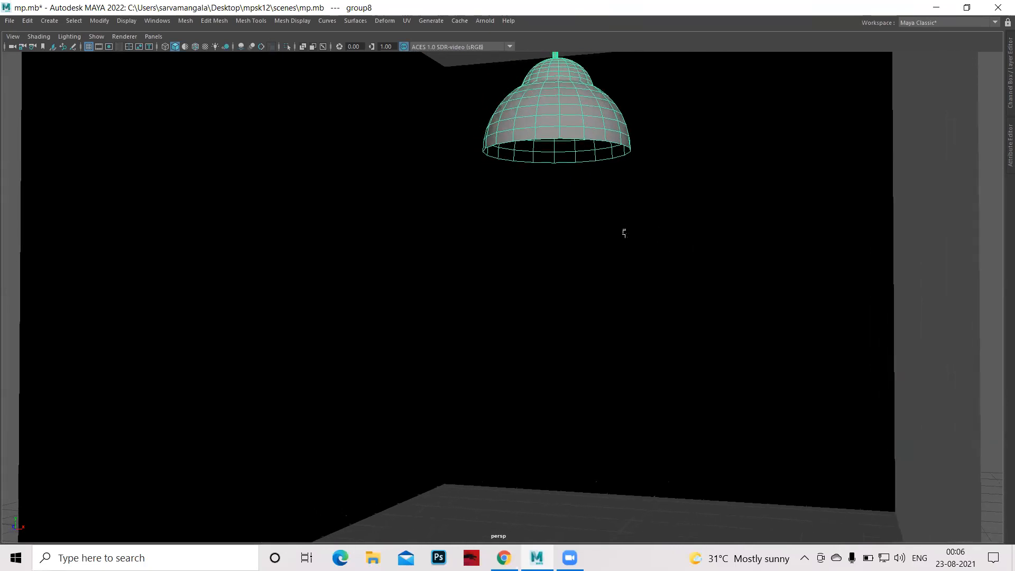
key(ctrl+space)
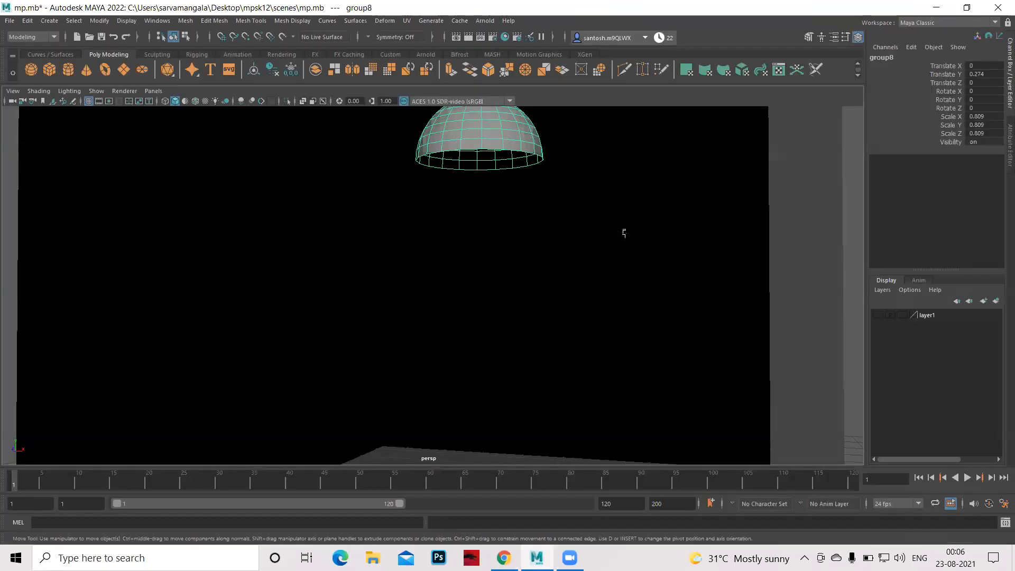
key(space)
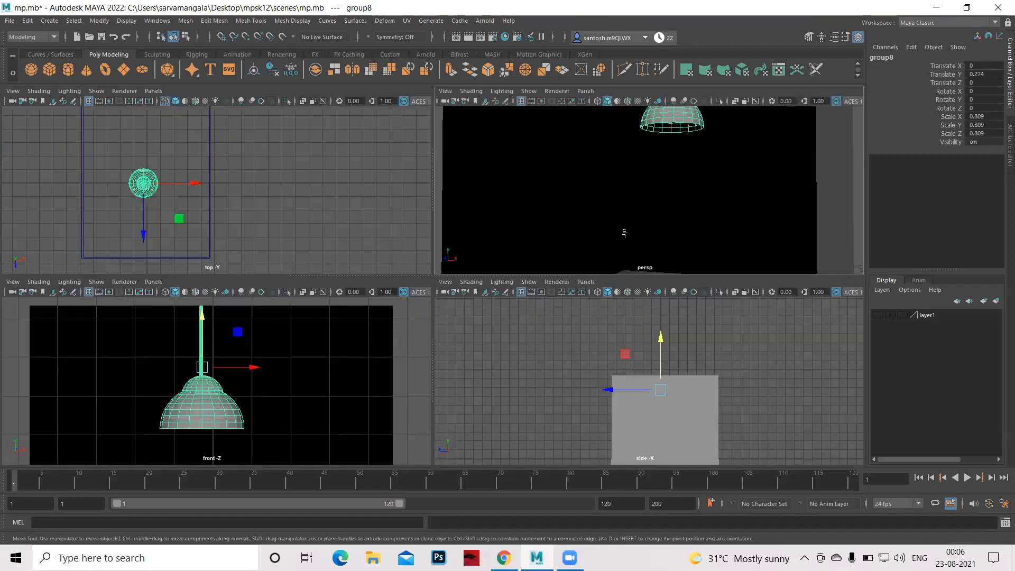
mouse_move(625, 233)
alt+right_down()
mouse_move(566, 238)
mouse_move(637, 236)
alt+right_up()
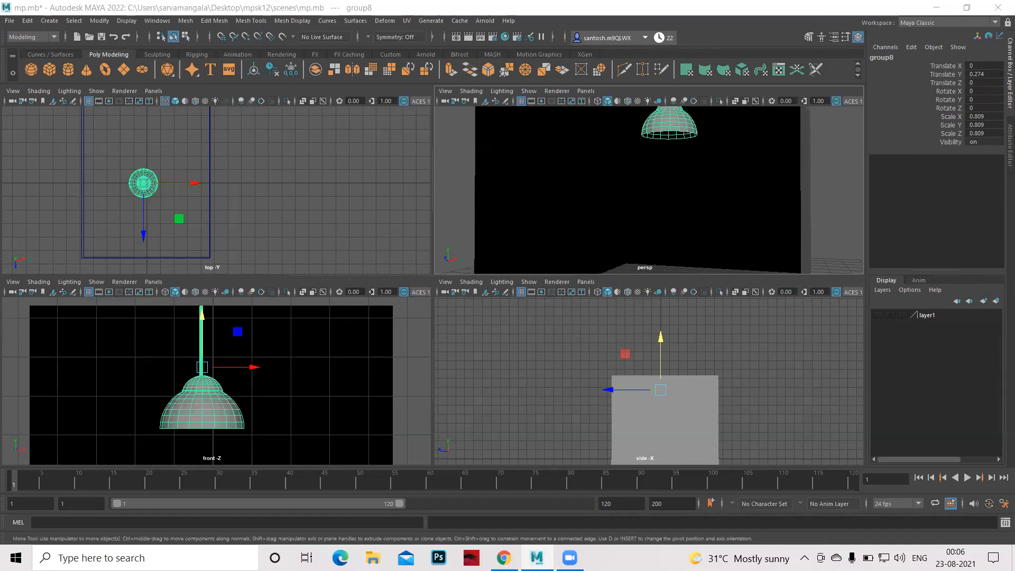
Examine the lamp hanging from the room's ceiling in the perspective view, ending in the four-view layout
click(840, 206)
key(space)
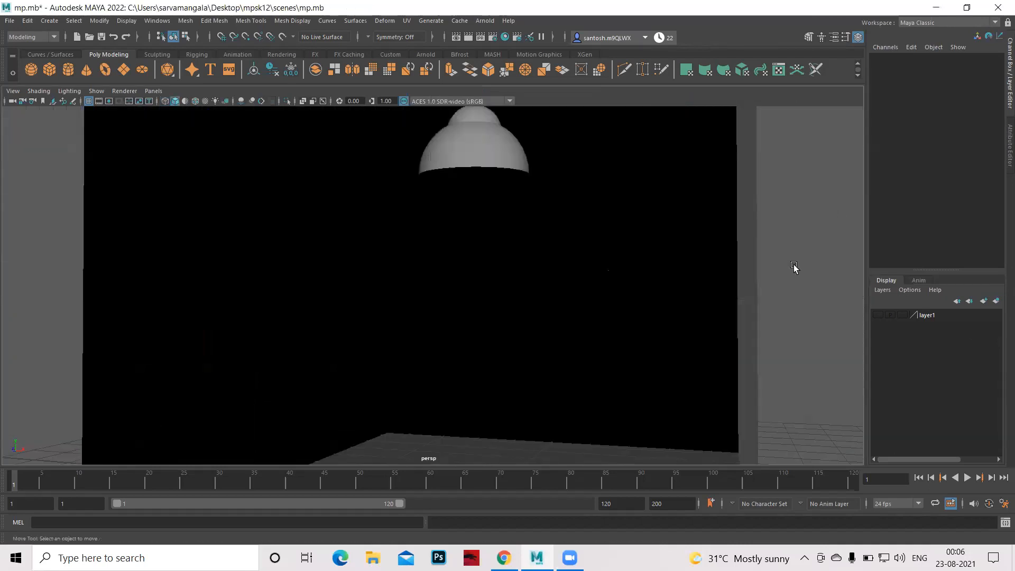
alt+right_drag(782, 268, 655, 312)
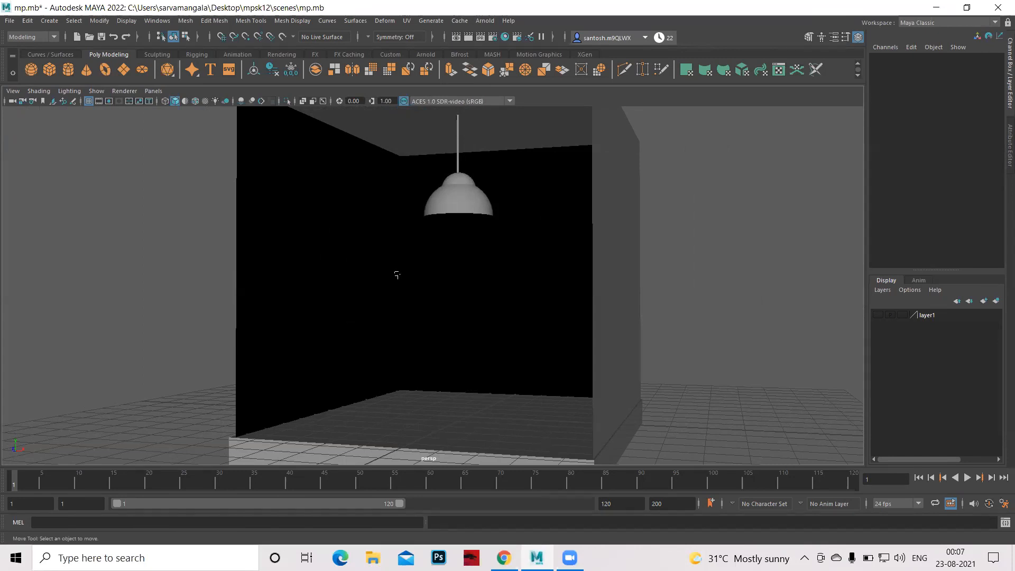
mouse_move(396, 343)
alt+mouse_down()
mouse_move(397, 357)
mouse_move(396, 349)
alt+mouse_up()
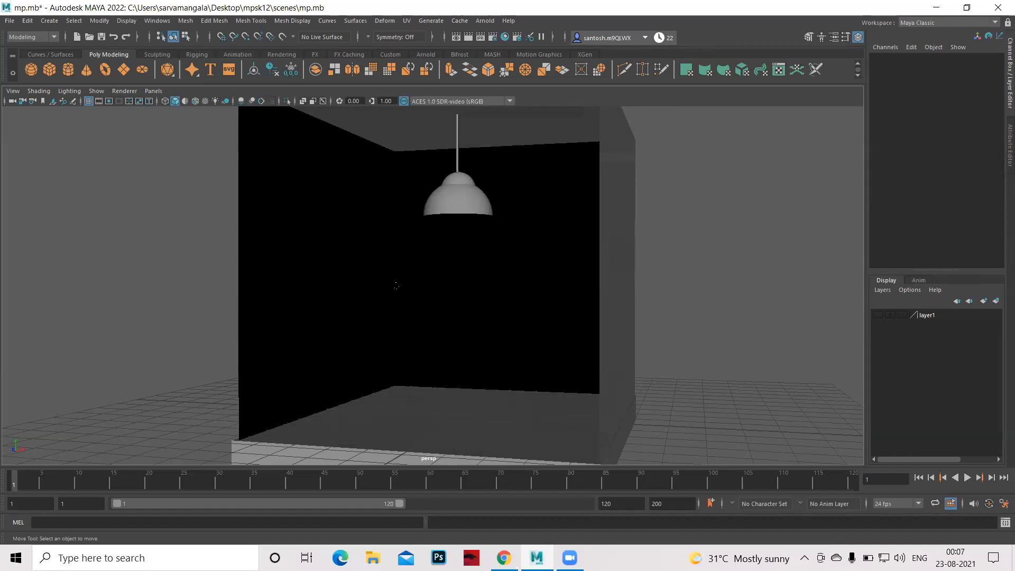
key(space)
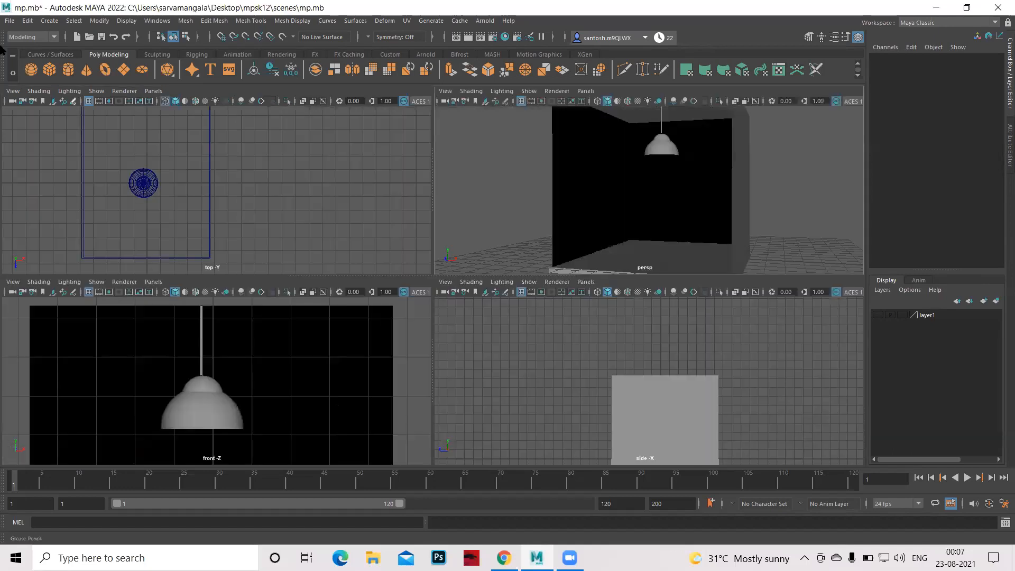
Create a polygon cube and move it outside the room to a Translate X of about 10.68
click(48, 72)
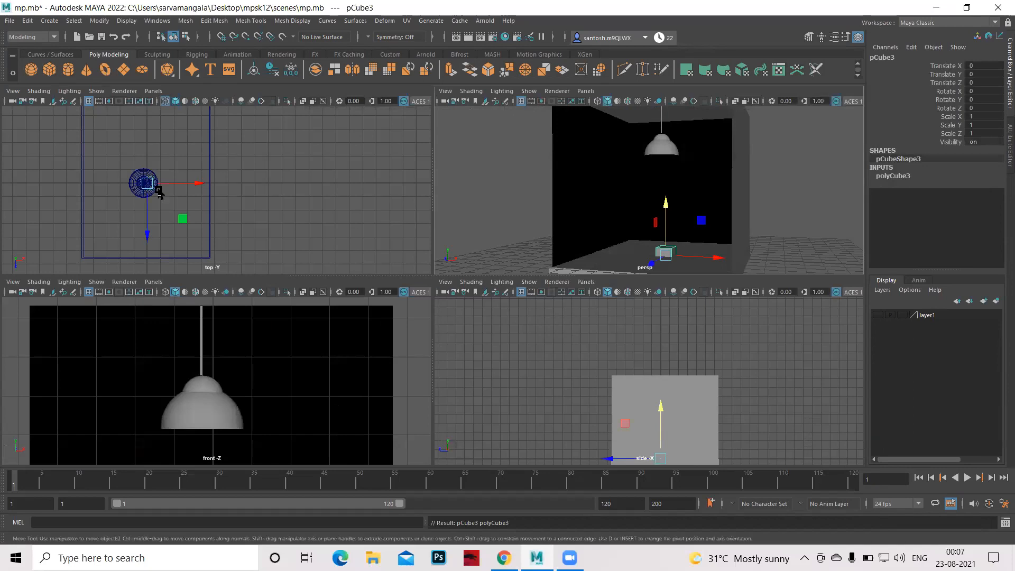
drag(201, 184, 249, 185)
drag(316, 191, 345, 191)
Stretch the cube to a Scale X of about 1.87 and thin it to a Scale Z of about 0.33
key(space)
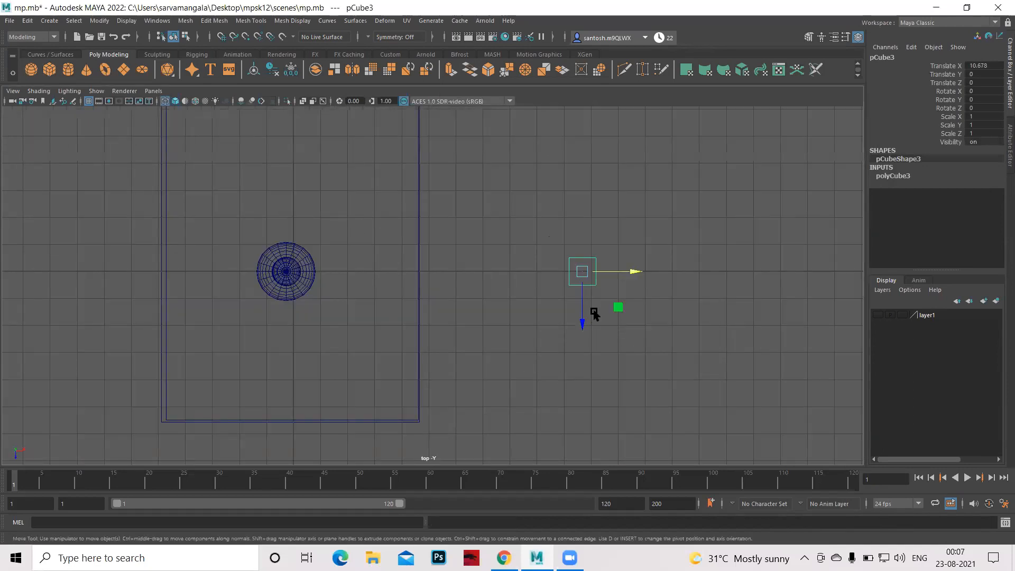
key(r)
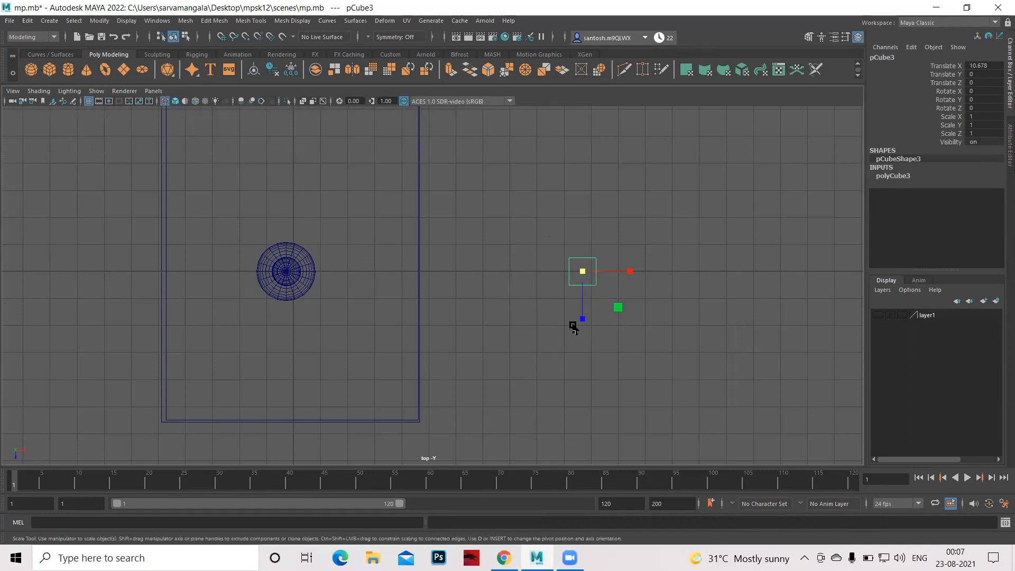
drag(584, 319, 672, 272)
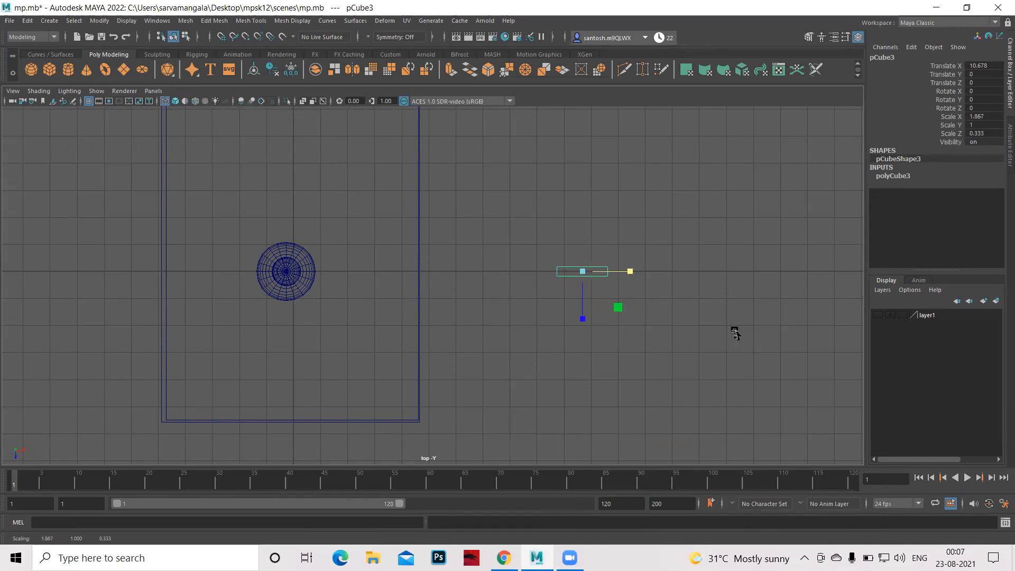
key(space)
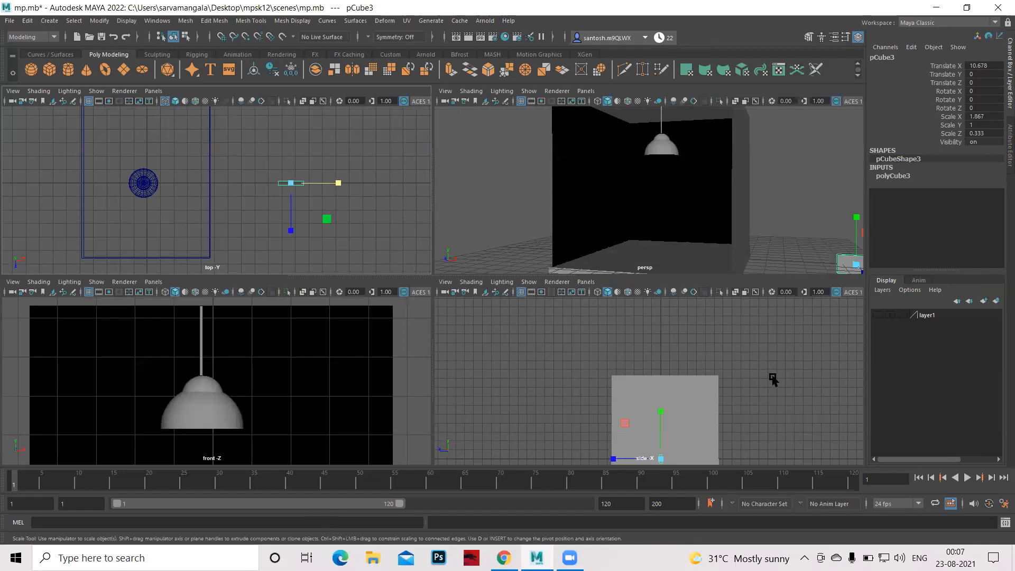
Undo a trial height change on the block and thicken it slightly to a Scale Z of about 0.38
scroll(621, 340, down, 4)
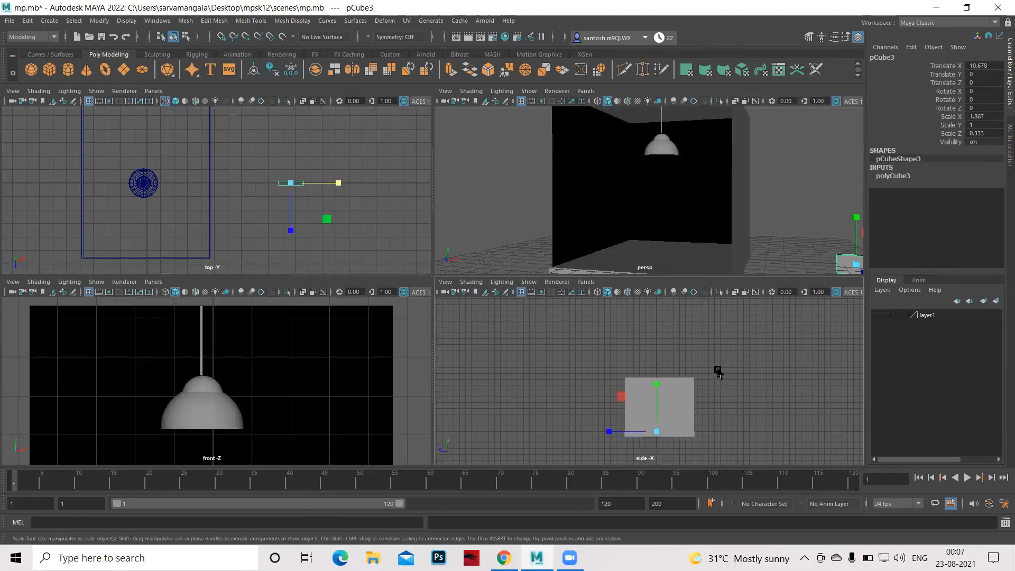
drag(657, 385, 656, 405)
key(ctrl+z)
alt+middle_drag(787, 369, 726, 361)
alt+middle_drag(785, 218, 690, 195)
mouse_move(691, 192)
alt+mouse_down()
mouse_move(695, 211)
mouse_move(694, 176)
mouse_move(702, 198)
alt+mouse_up()
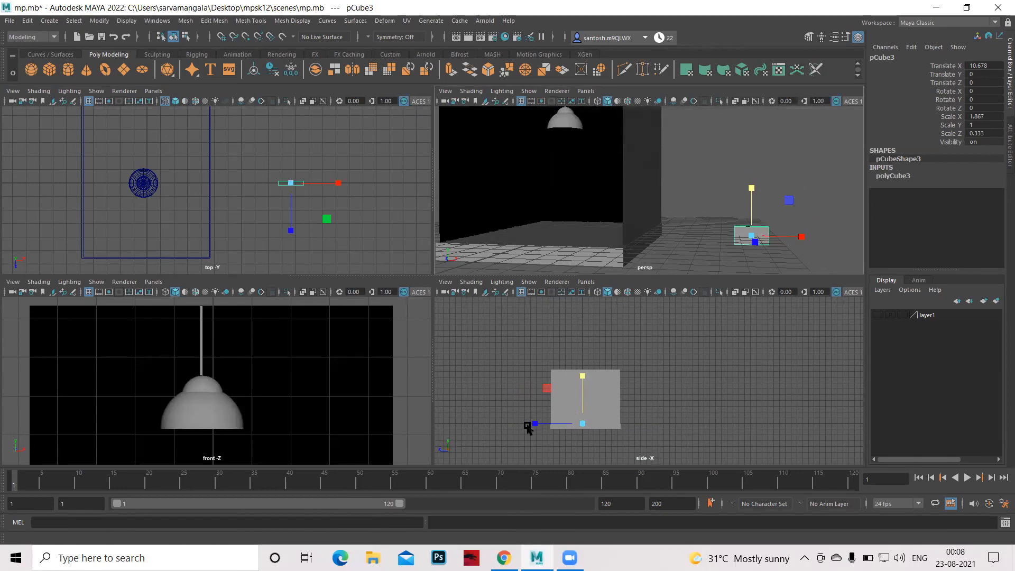
drag(533, 424, 531, 423)
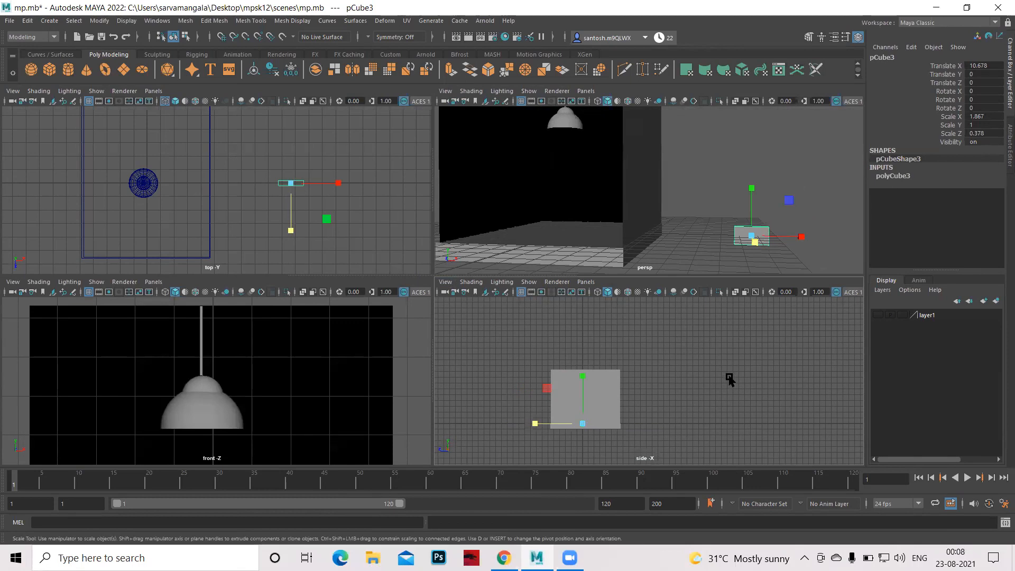
Duplicate the block and move the copy in front of it, to a Translate X of about 10.76 and Z of 2.74
alt+middle_drag(729, 379, 723, 360)
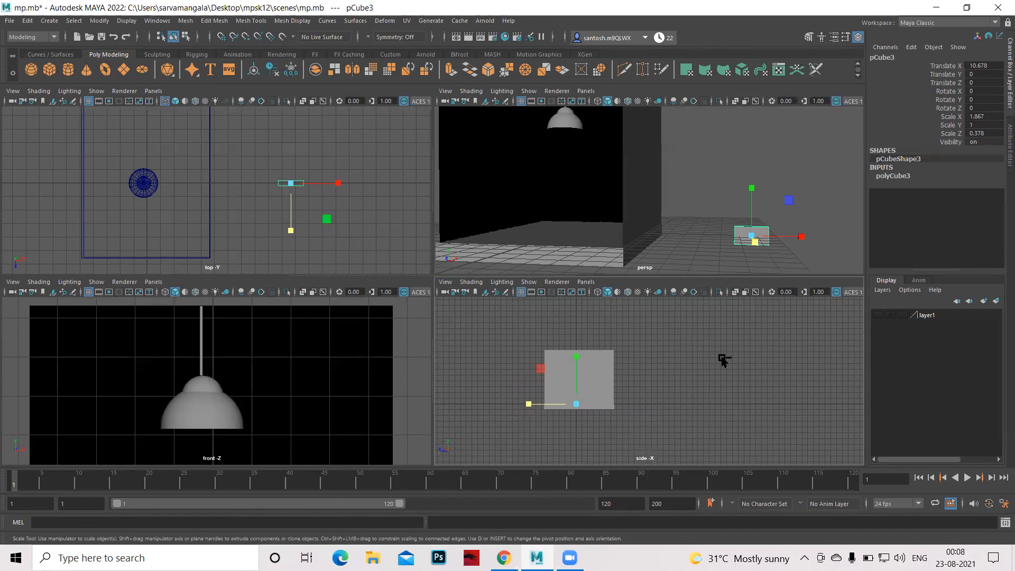
key(ctrl+d)
key(w)
mouse_move(523, 406)
mouse_down()
mouse_move(585, 404)
mouse_move(503, 401)
mouse_move(530, 400)
mouse_up()
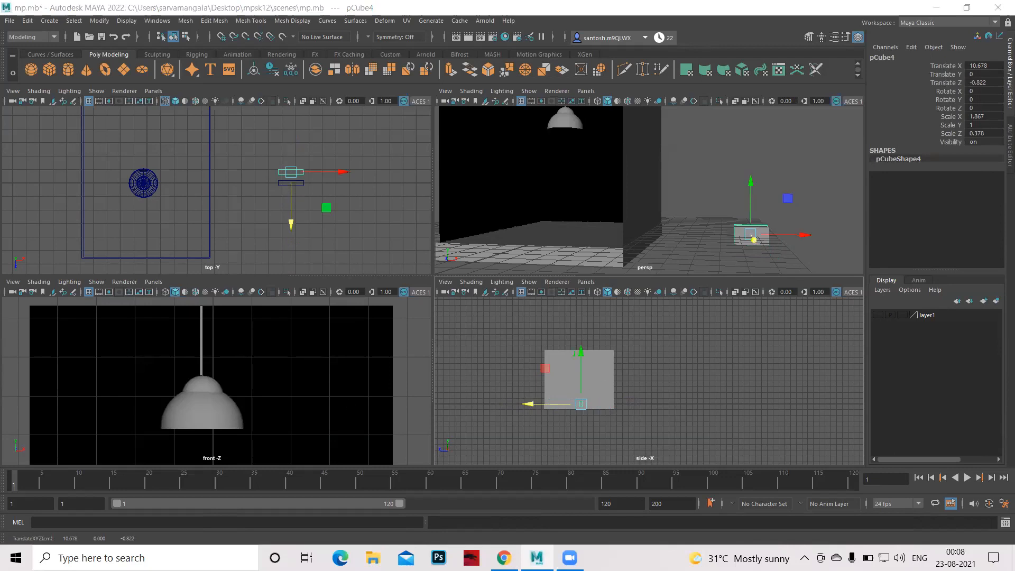
key(space)
scroll(776, 369, down, 8)
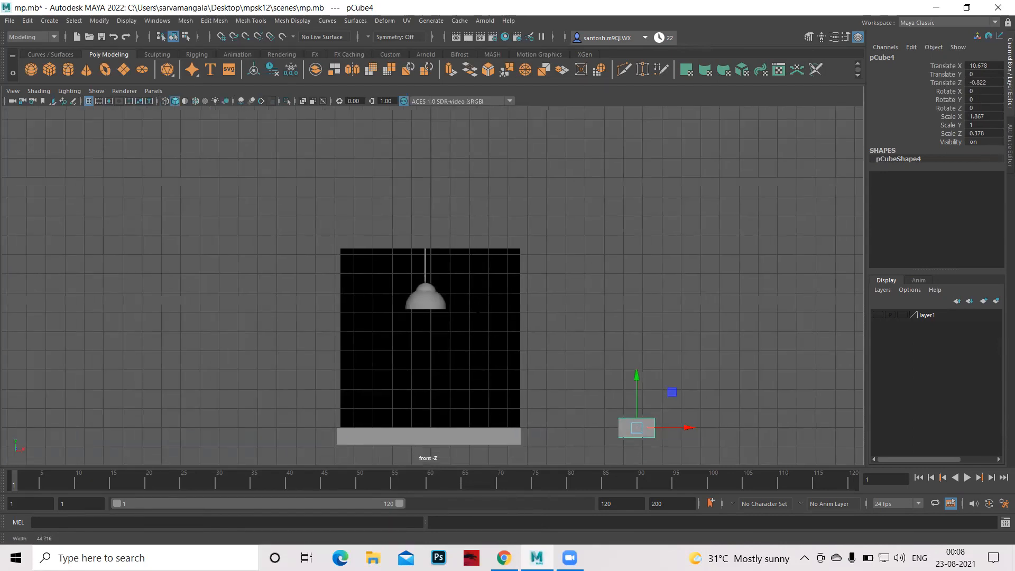
mouse_move(686, 429)
mouse_down()
mouse_move(733, 427)
mouse_move(689, 427)
mouse_up()
key(space)
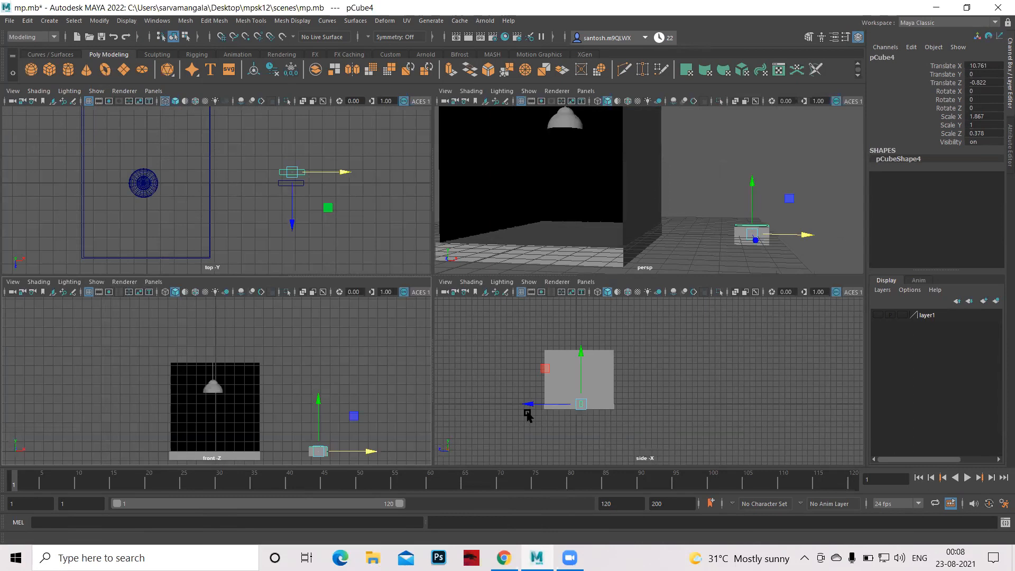
drag(529, 405, 508, 403)
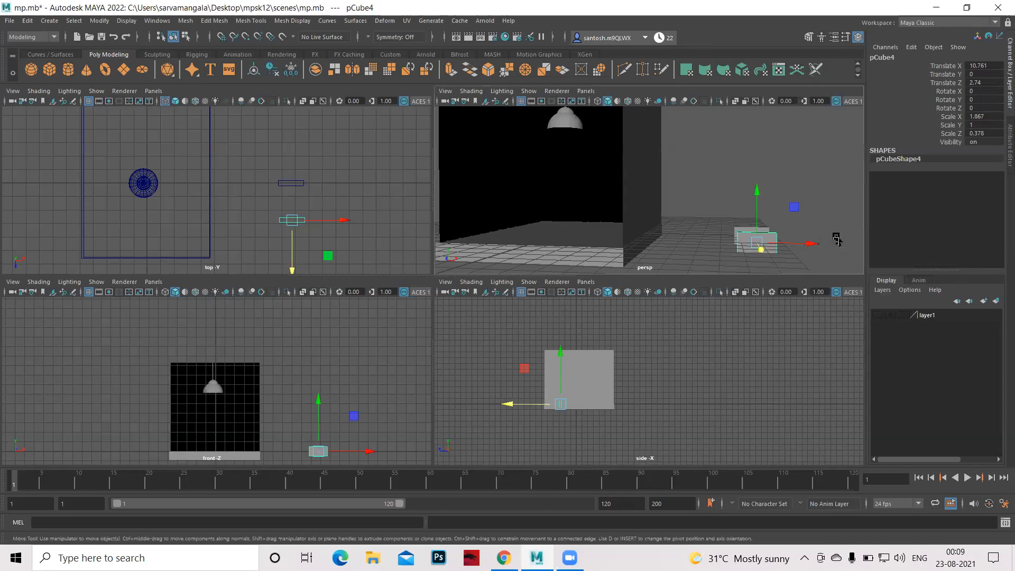
Lay the duplicated block flat by setting its Rotate X to 90
key(space)
alt+drag(762, 362, 746, 378)
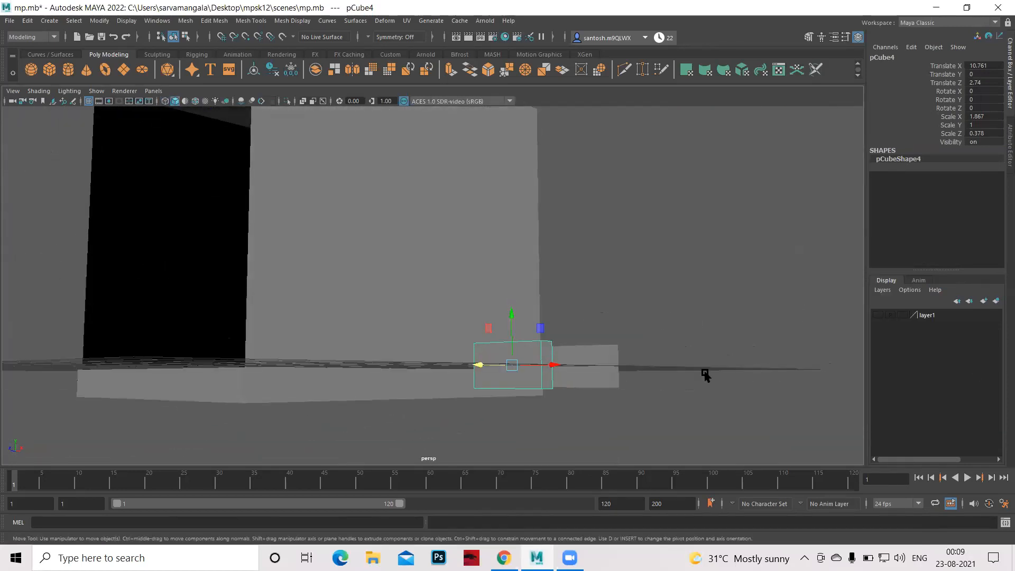
key(e)
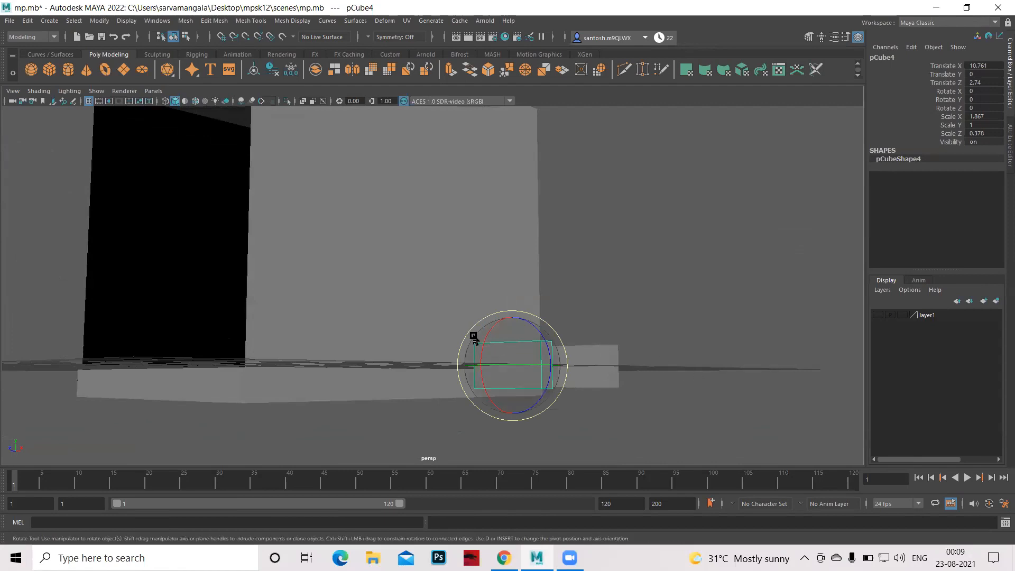
drag(485, 346, 483, 410)
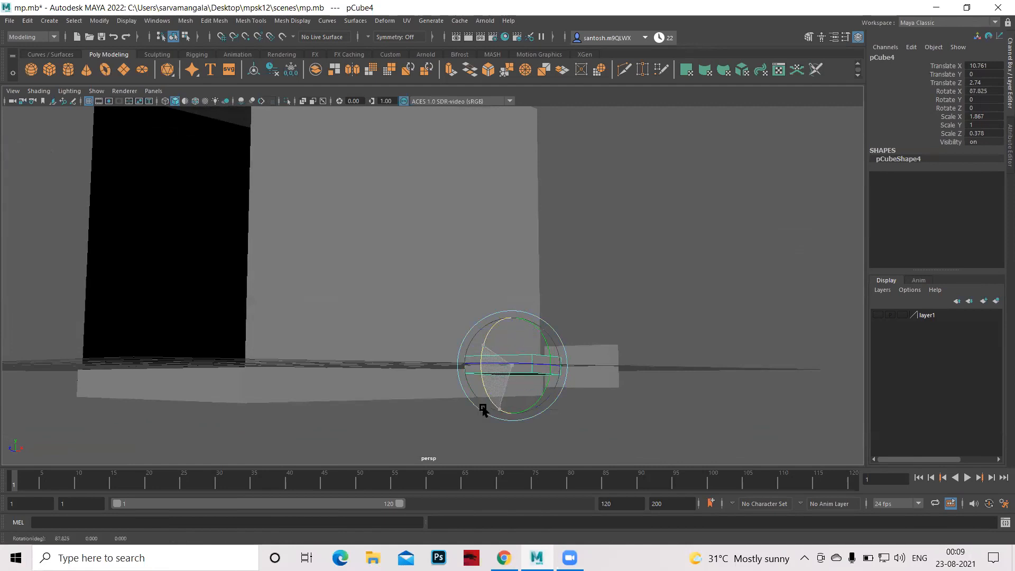
click(983, 91)
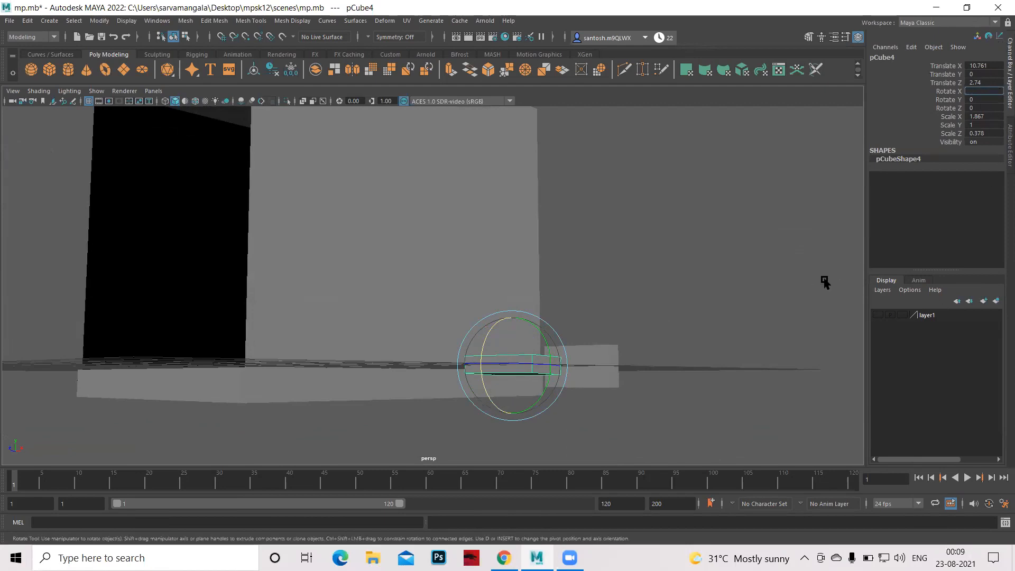
key(Return)
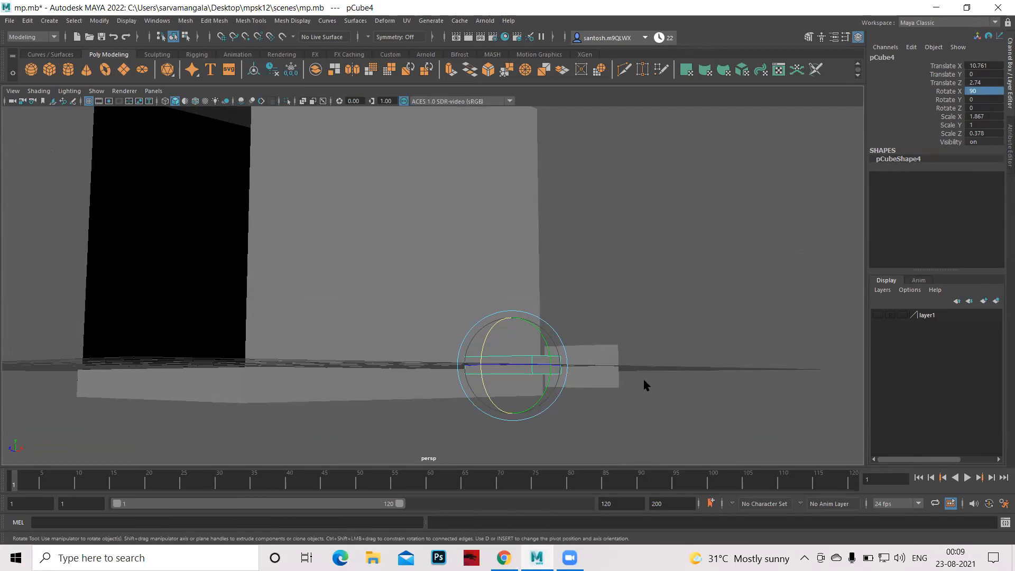
Move the flat block beneath the upright one, to a Translate Z of about 0.46 and Y of about -1.1
key(w)
key(space)
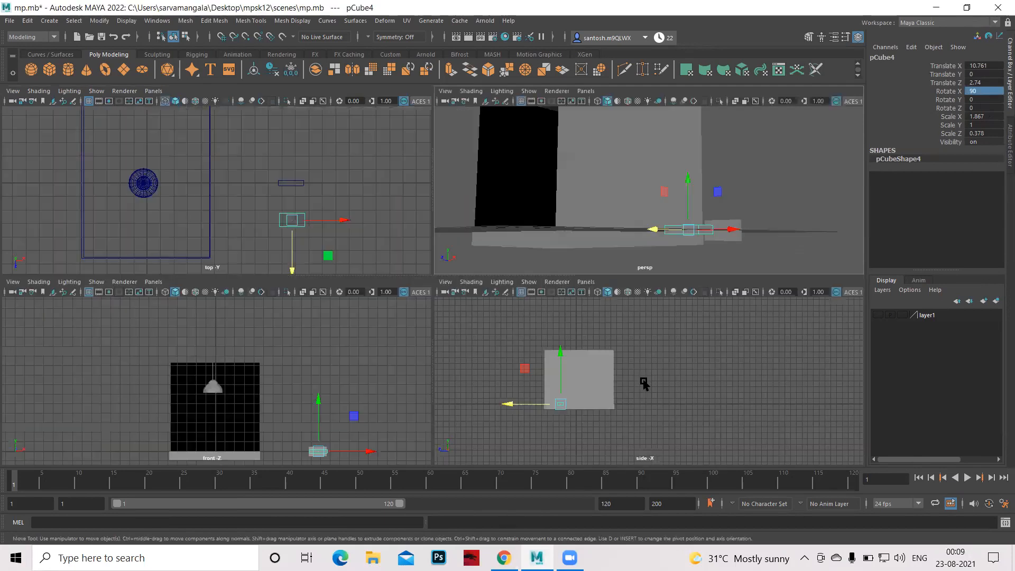
mouse_move(509, 405)
mouse_down()
mouse_move(500, 404)
mouse_move(525, 405)
mouse_up()
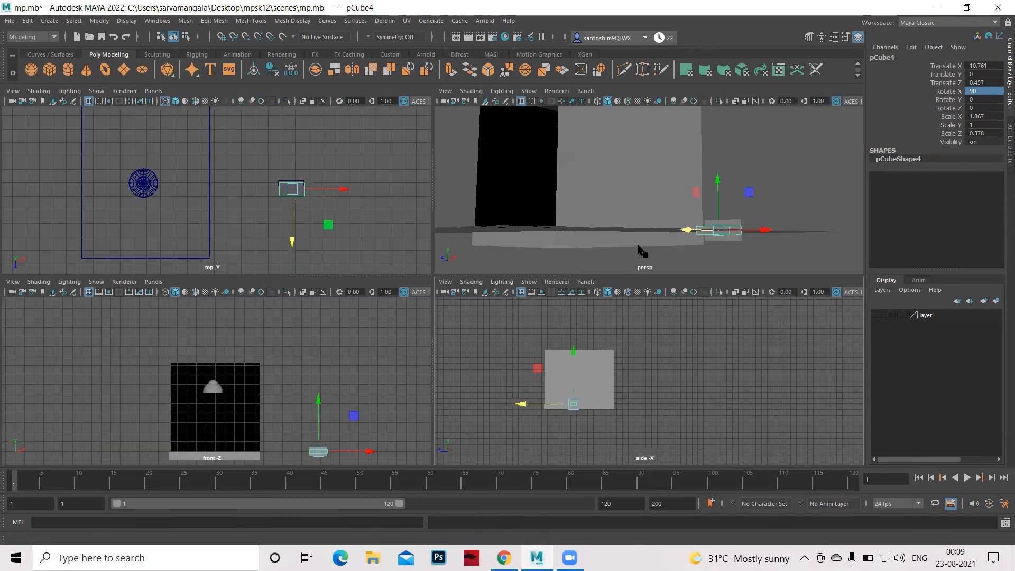
key(space)
alt+drag(685, 426, 557, 253)
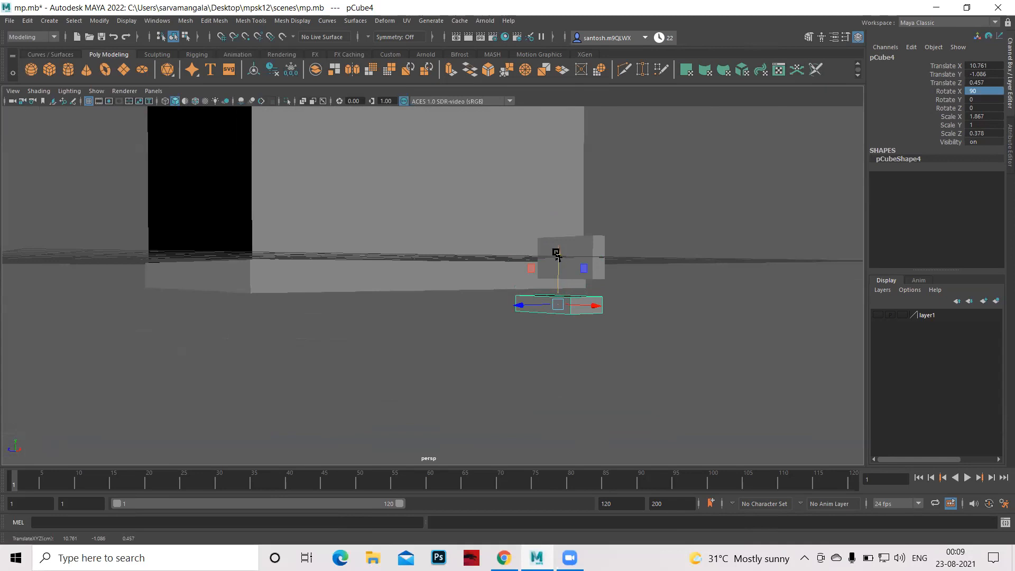
drag(558, 252, 558, 254)
Align the upright block with the flat block in the front view by moving it to a Translate X of about 10.76
alt+drag(628, 292, 635, 306)
key(q)
click(613, 319)
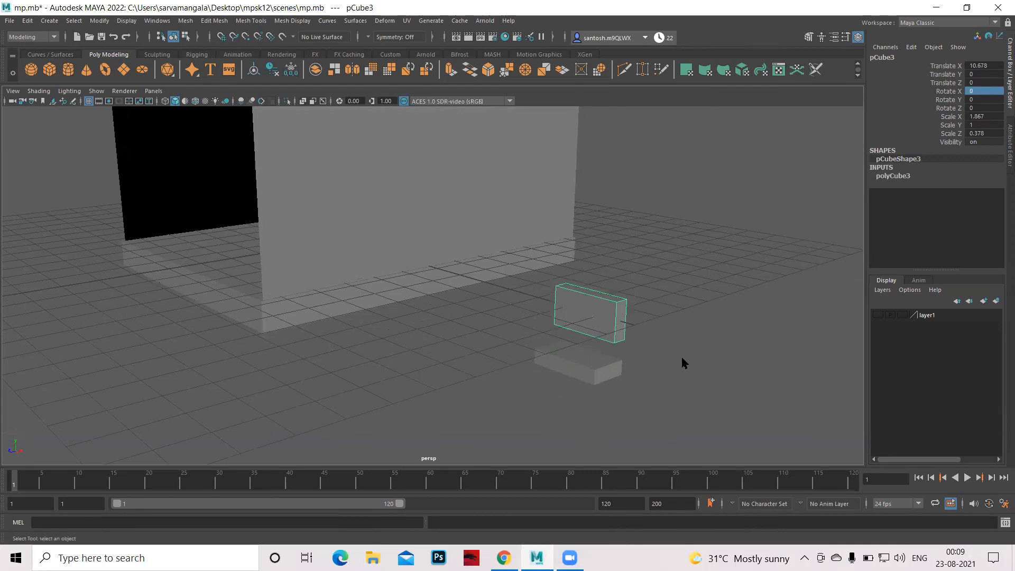
key(r)
key(space)
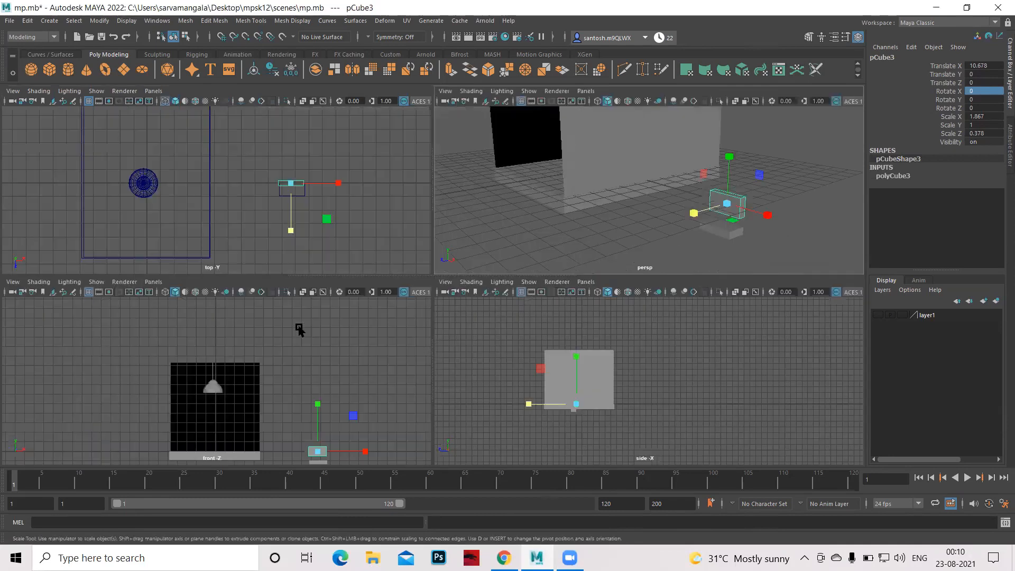
key(space)
alt+middle_drag(634, 405, 596, 285)
alt+right_drag(510, 237, 761, 374)
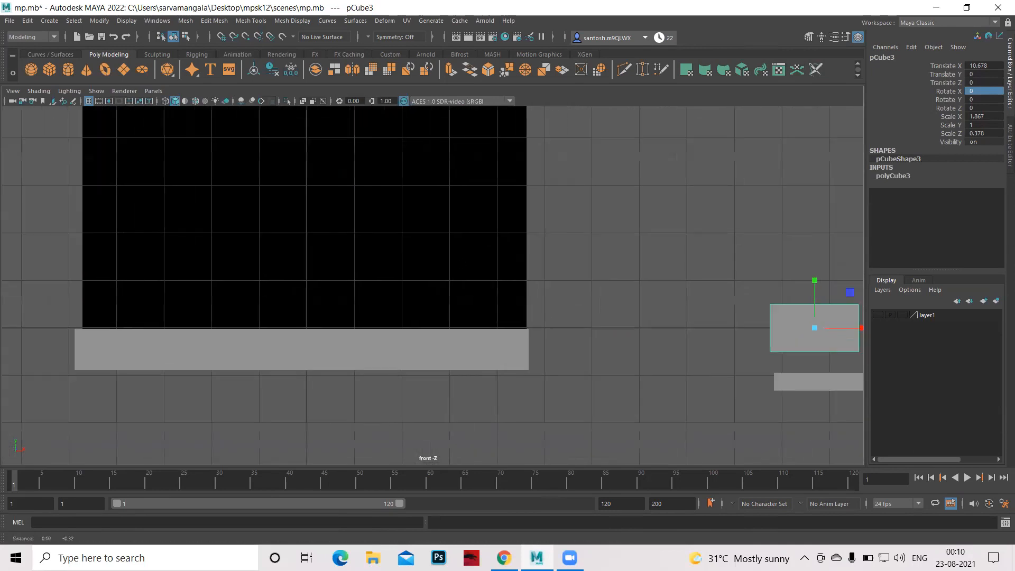
alt+middle_drag(762, 374, 458, 274)
alt+right_drag(415, 245, 566, 362)
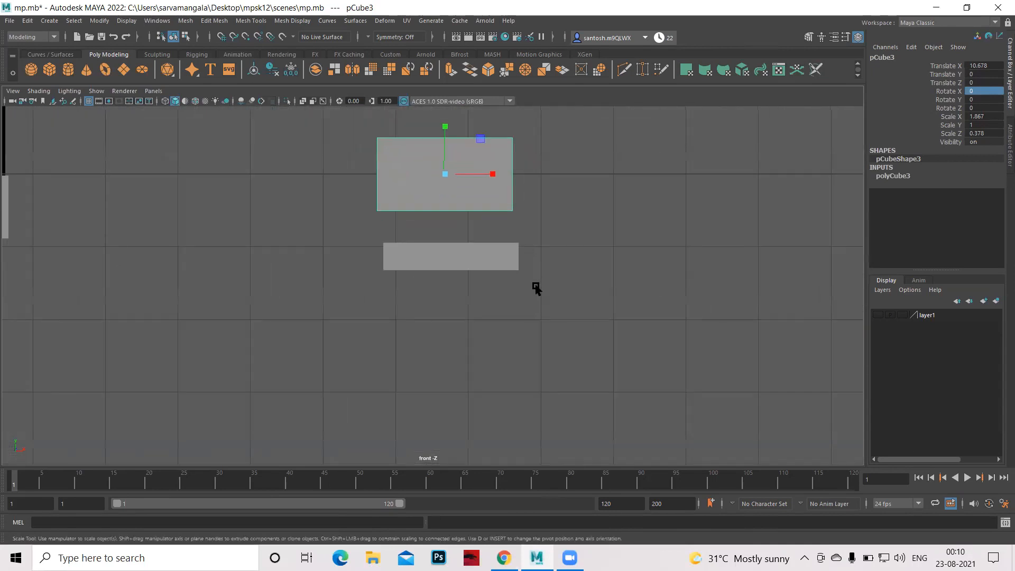
alt+middle_drag(537, 286, 573, 390)
alt+right_drag(587, 252, 666, 410)
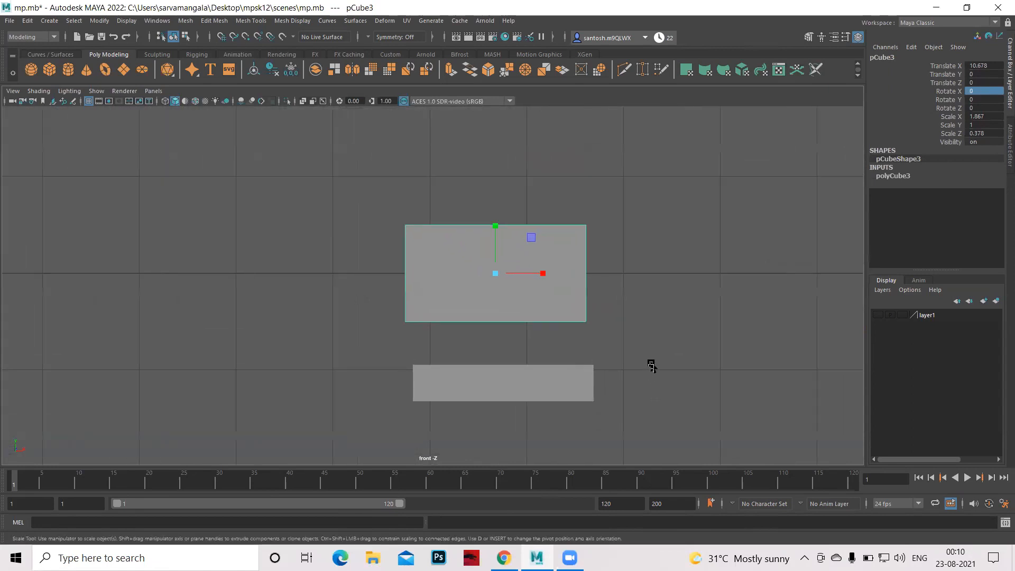
drag(548, 272, 558, 273)
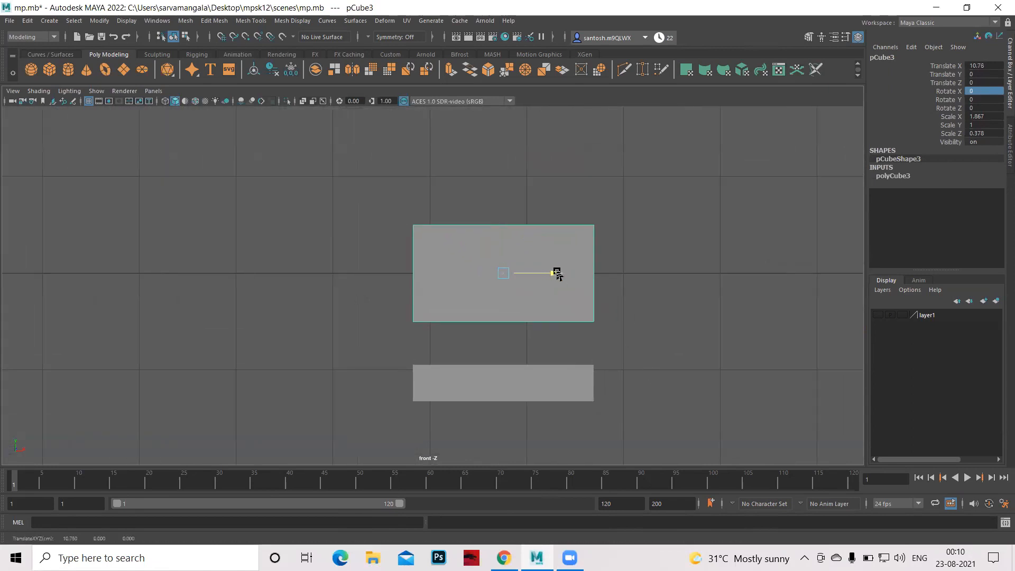
Narrow the upright block to a Scale X of about 1.70 so it is slightly shorter than the flat block
key(r)
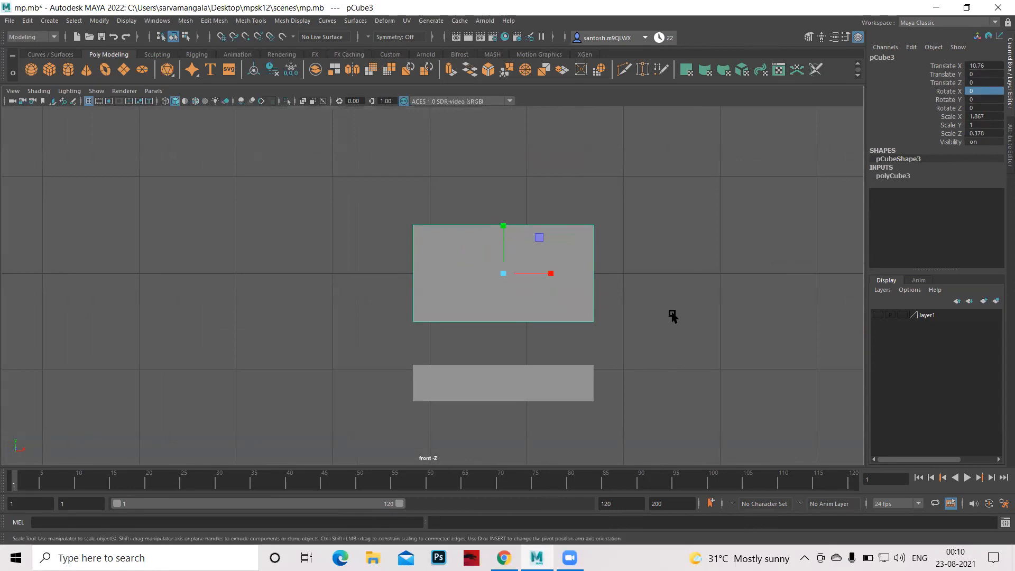
drag(550, 276, 534, 276)
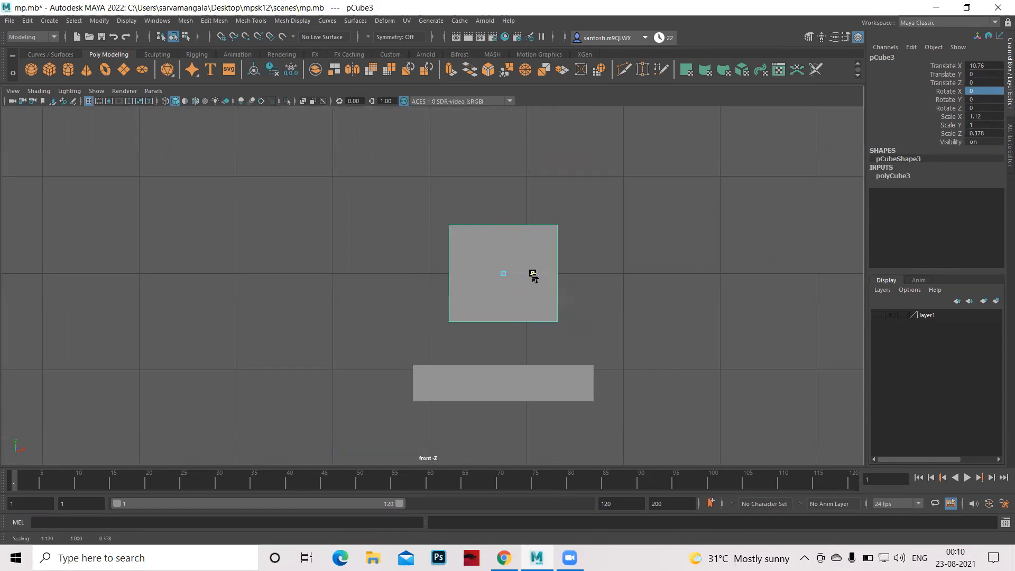
drag(533, 276, 548, 275)
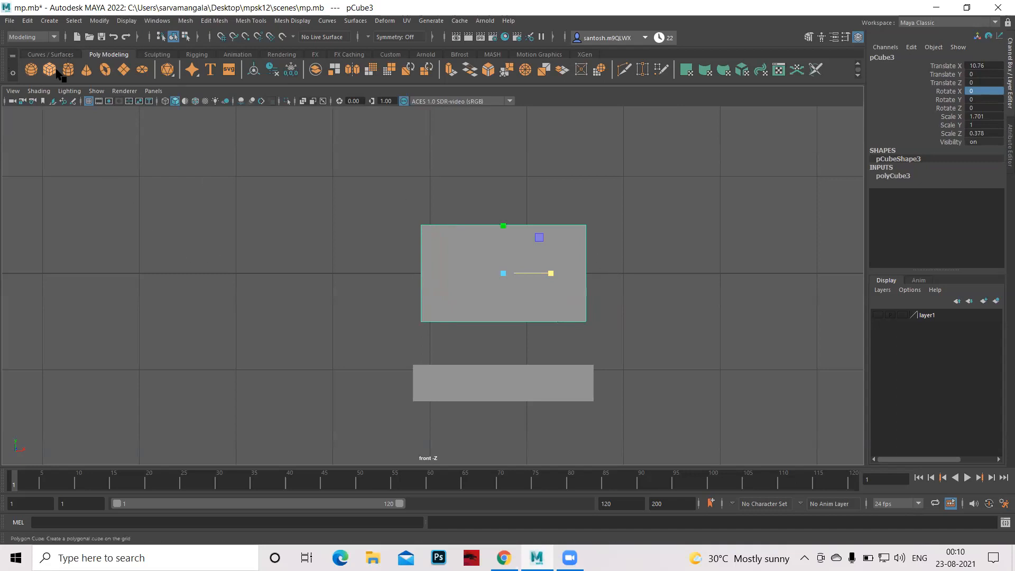
alt+right_drag(284, 292, 239, 277)
alt+middle_drag(259, 302, 255, 265)
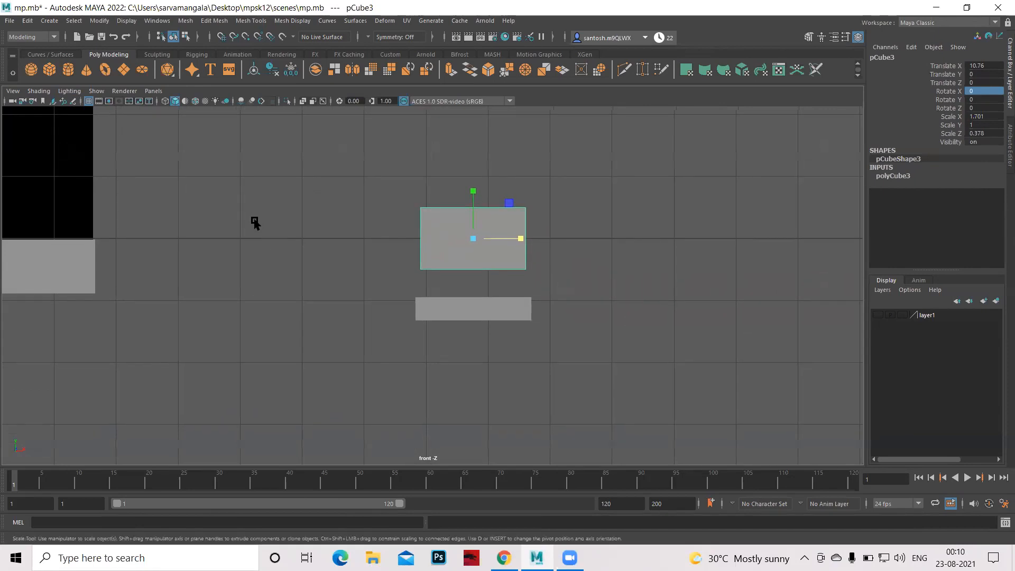
Create a polygon cube and move it out of the room toward the two blocks, to a Translate X of about 8.55
click(49, 70)
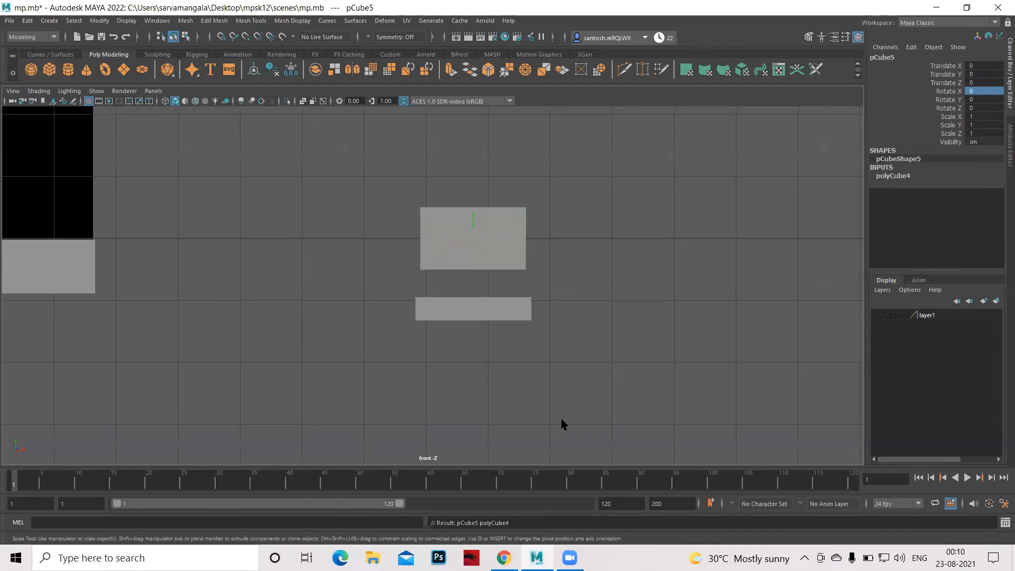
scroll(560, 394, down, 5)
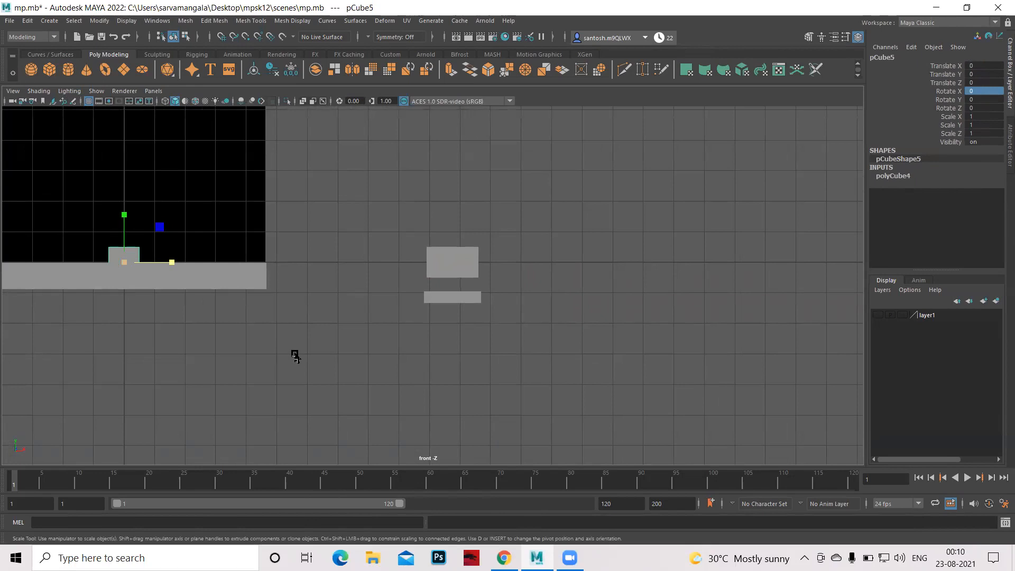
key(w)
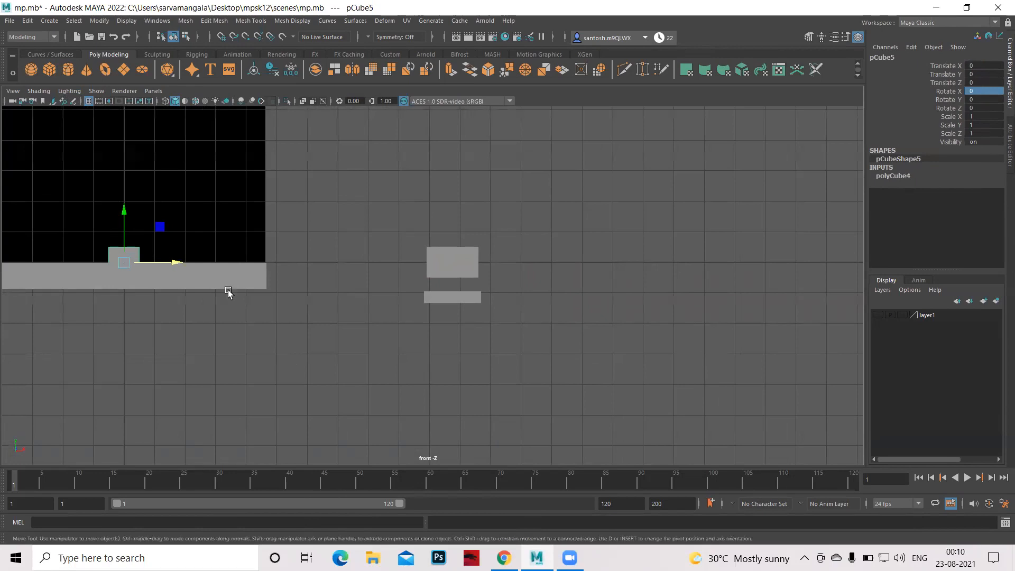
drag(177, 263, 437, 317)
Shape the new cube into a slim leg with a Scale X of about 0.156 and Scale Y of about 1.244
key(r)
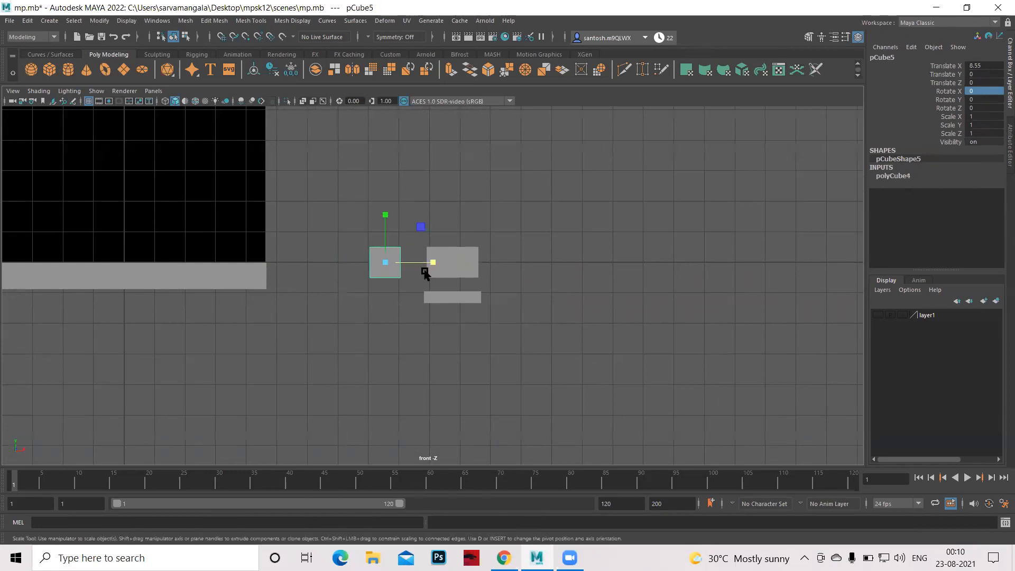
drag(434, 264, 391, 266)
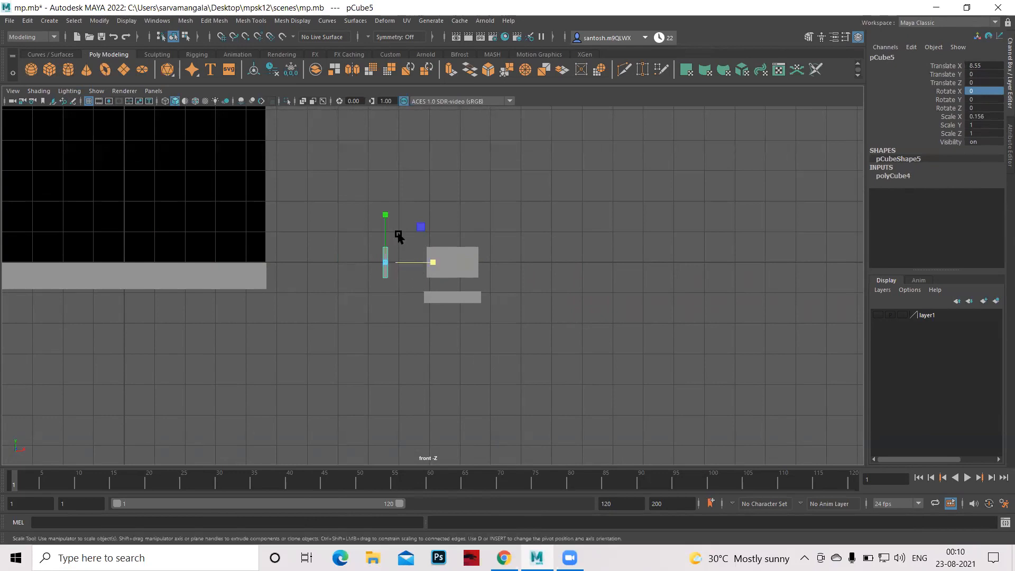
drag(386, 214, 386, 204)
Move the leg beneath one end of the flat seat block, to a Translate X of about 10.0 and Y of about -1.64
key(w)
drag(438, 262, 483, 275)
drag(431, 211, 436, 260)
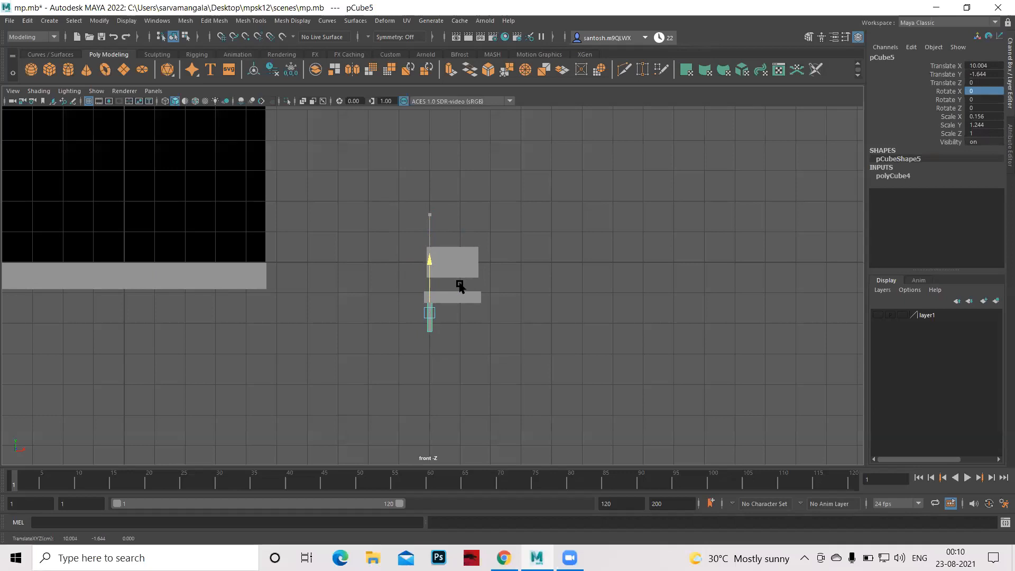
Reduce the leg's depth to a Scale Z of about 0.156 and move it under the seat's rear corner at Translate Z 0.15
key(space)
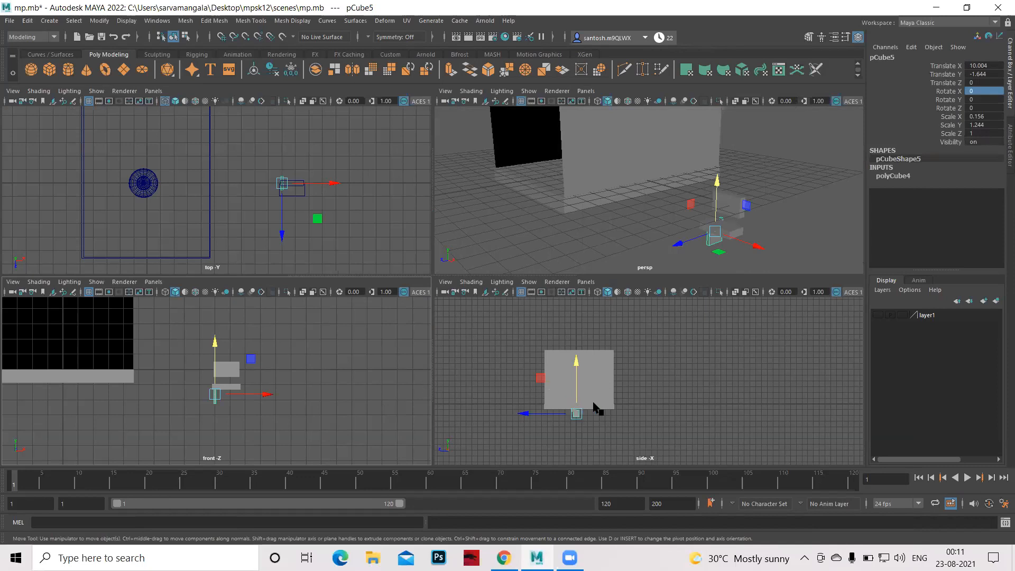
scroll(636, 379, up, 1)
alt+right_drag(728, 422, 745, 423)
alt+middle_drag(578, 398, 706, 351)
alt+right_drag(751, 376, 794, 388)
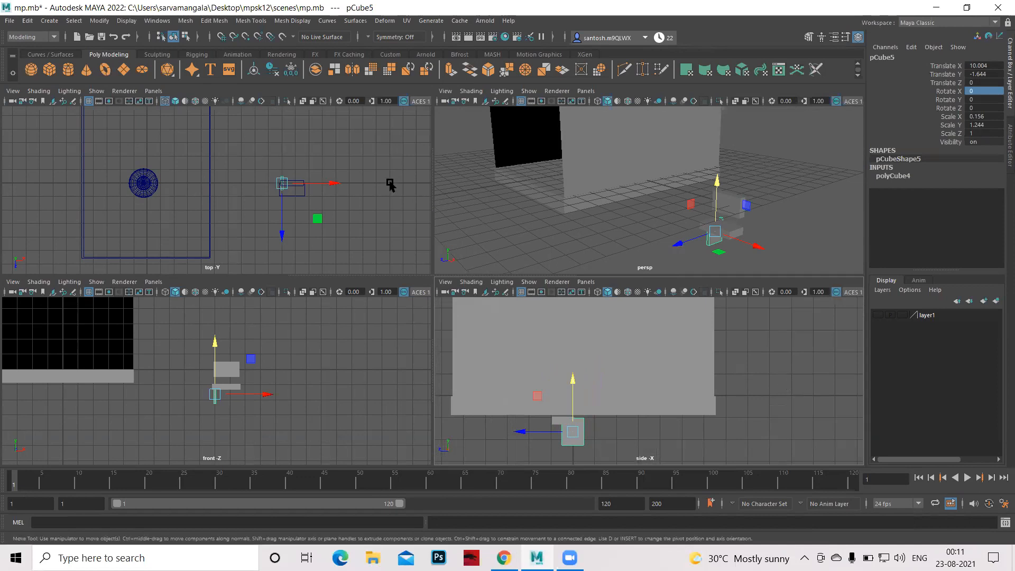
key(space)
alt+right_drag(529, 317, 775, 366)
alt+middle_drag(508, 373, 306, 397)
alt+right_drag(629, 259, 841, 333)
alt+right_drag(656, 275, 788, 358)
alt+middle_drag(716, 360, 540, 290)
alt+right_drag(521, 273, 585, 313)
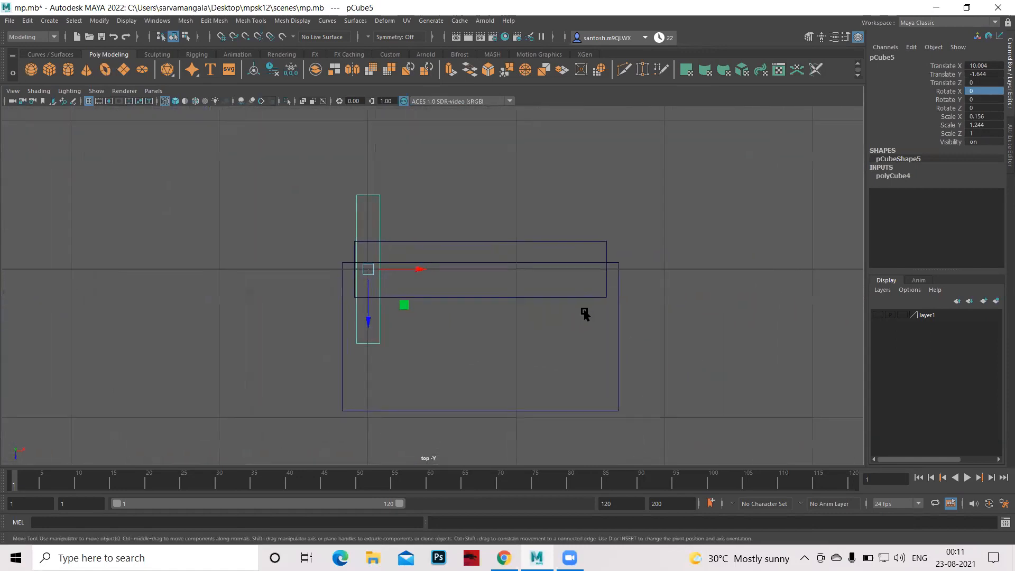
key(r)
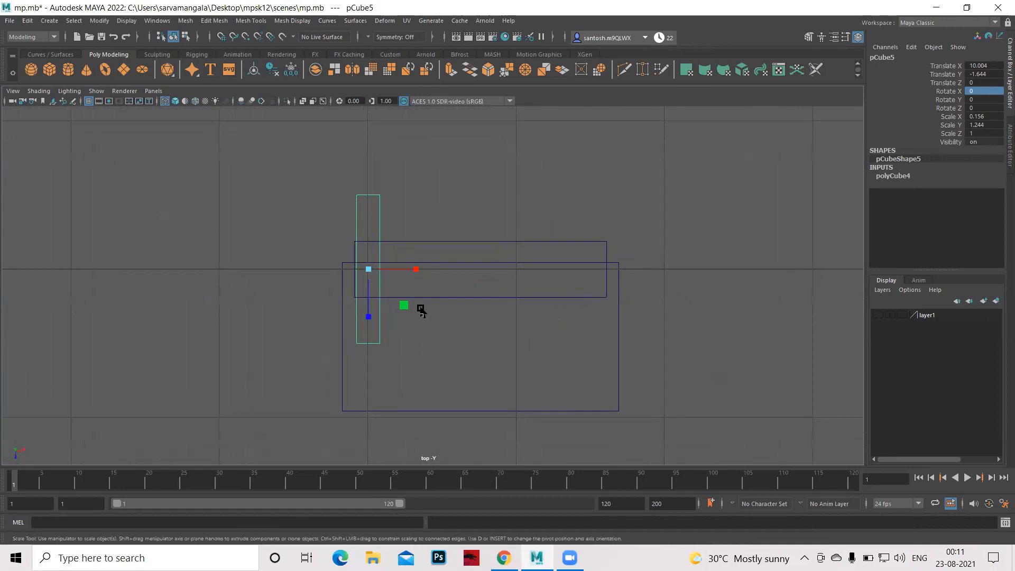
drag(368, 320, 375, 279)
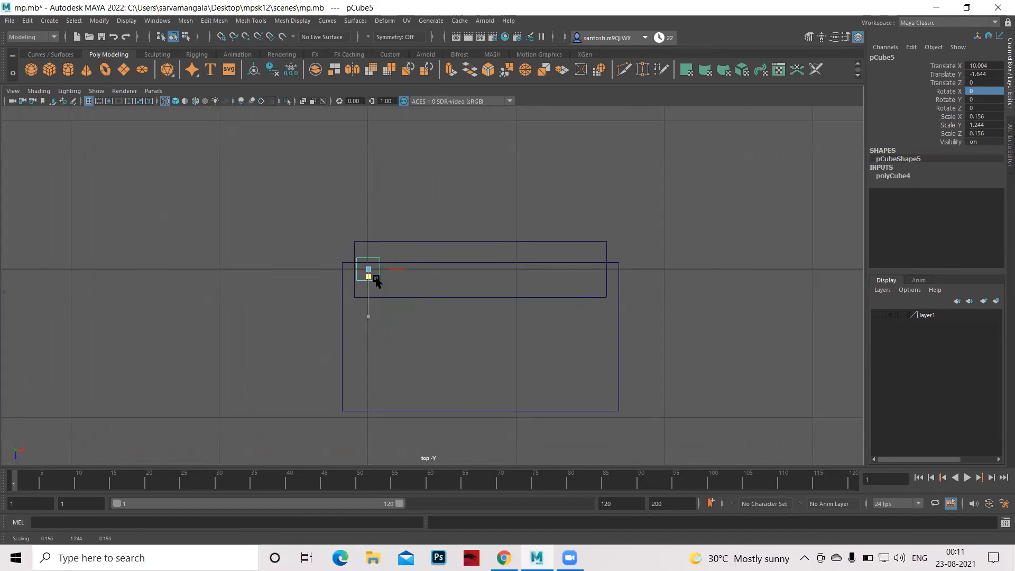
key(w)
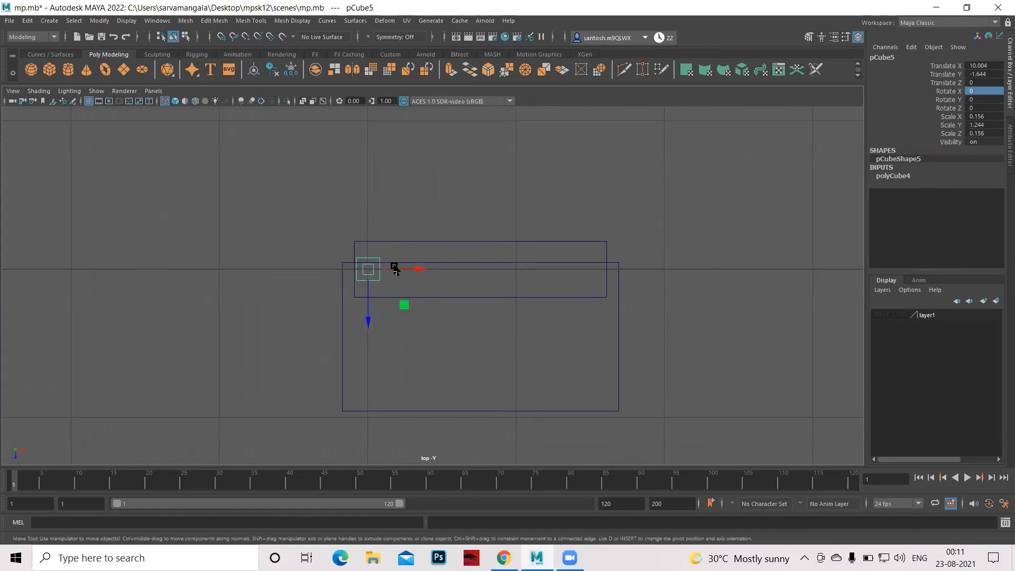
drag(366, 311, 365, 338)
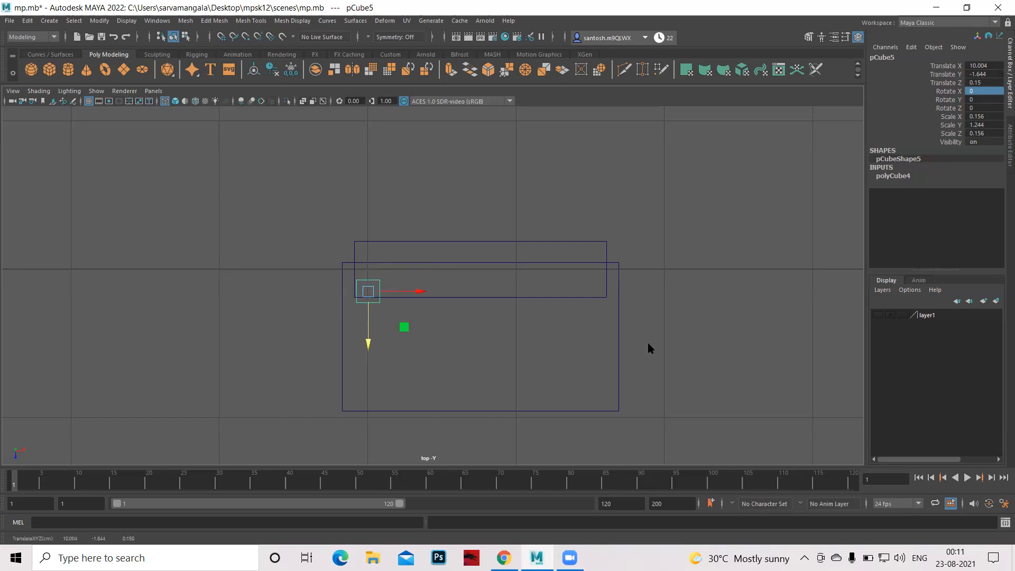
Duplicate the leg and move the copy to the seat's other rear corner, at a Translate X of about 11.51
key(space)
key(space)
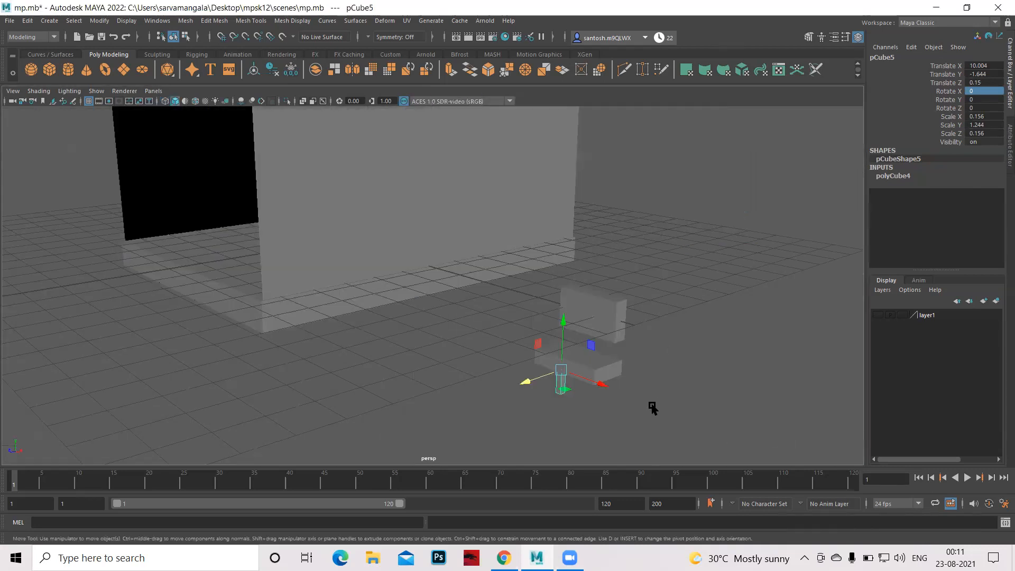
alt+drag(649, 404, 544, 353)
key(space)
key(space)
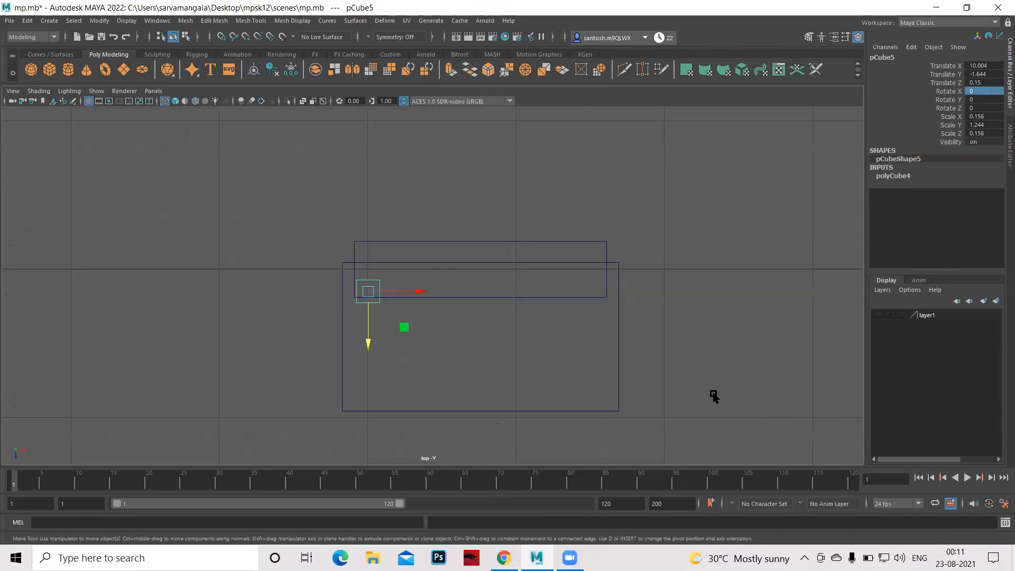
key(ctrl+d)
drag(417, 291, 638, 307)
Group the two rear legs and center the group's pivot
key(q)
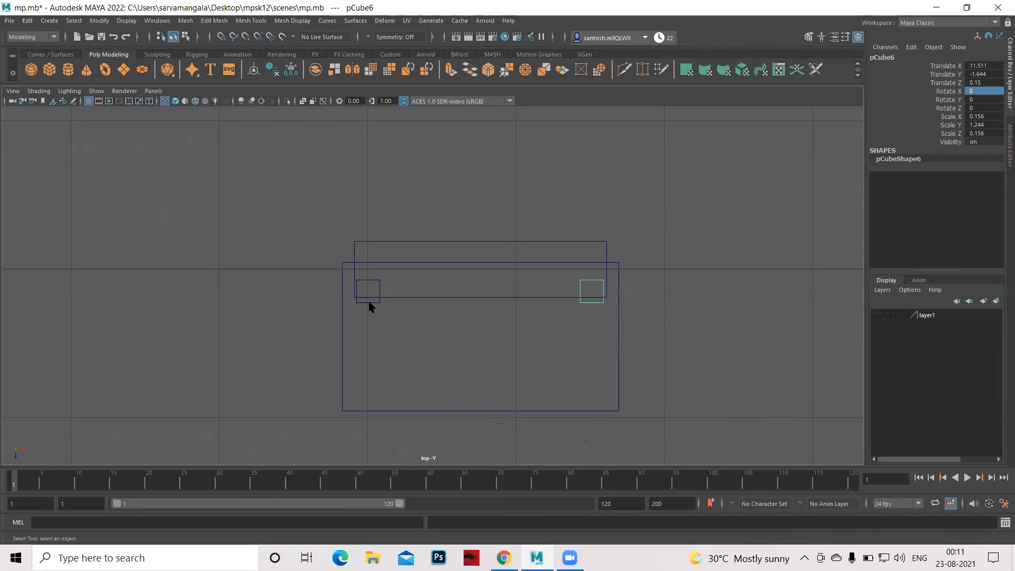
shift+drag(374, 318, 426, 365)
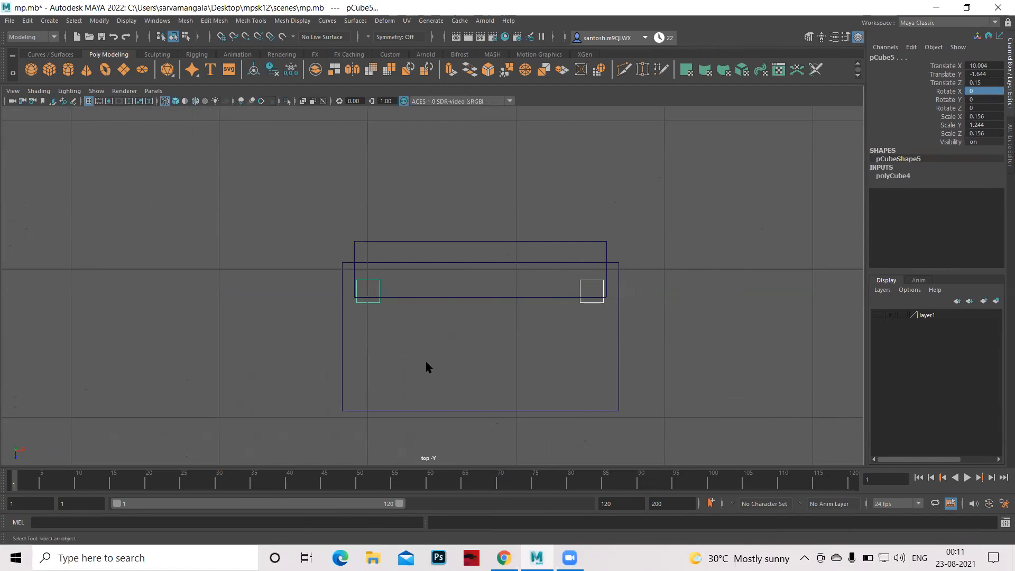
key(w)
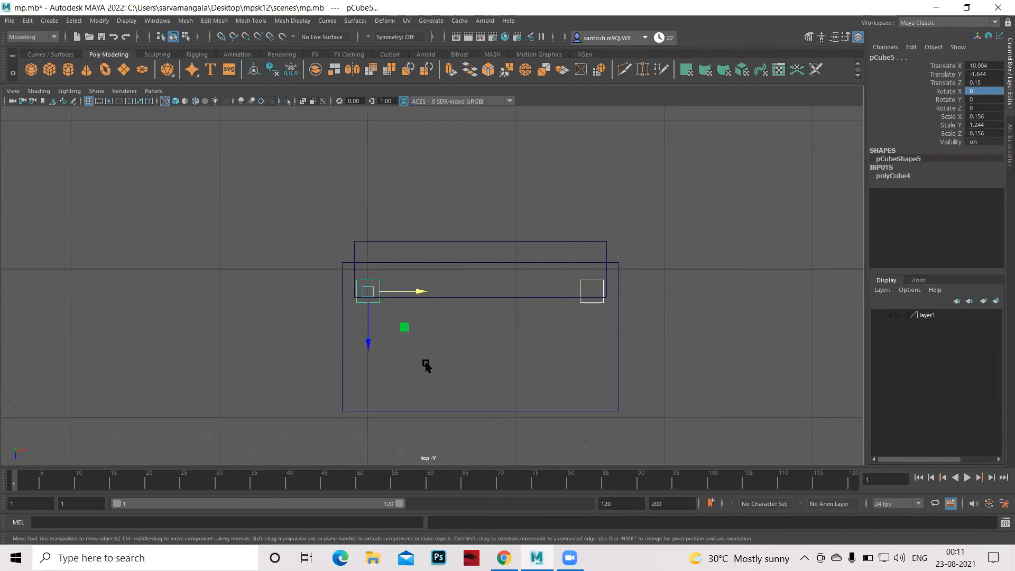
key(ctrl+g)
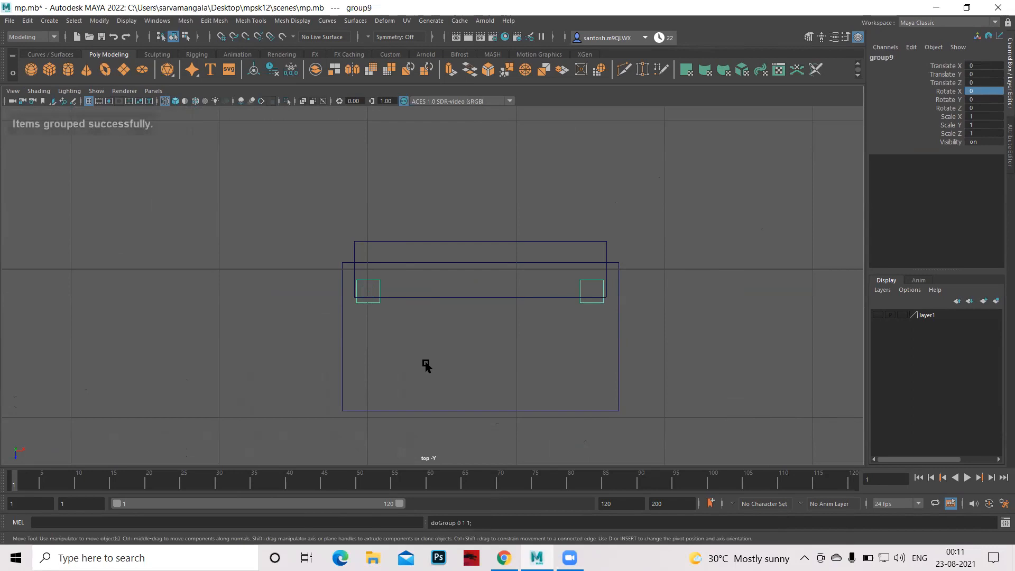
click(93, 20)
click(115, 98)
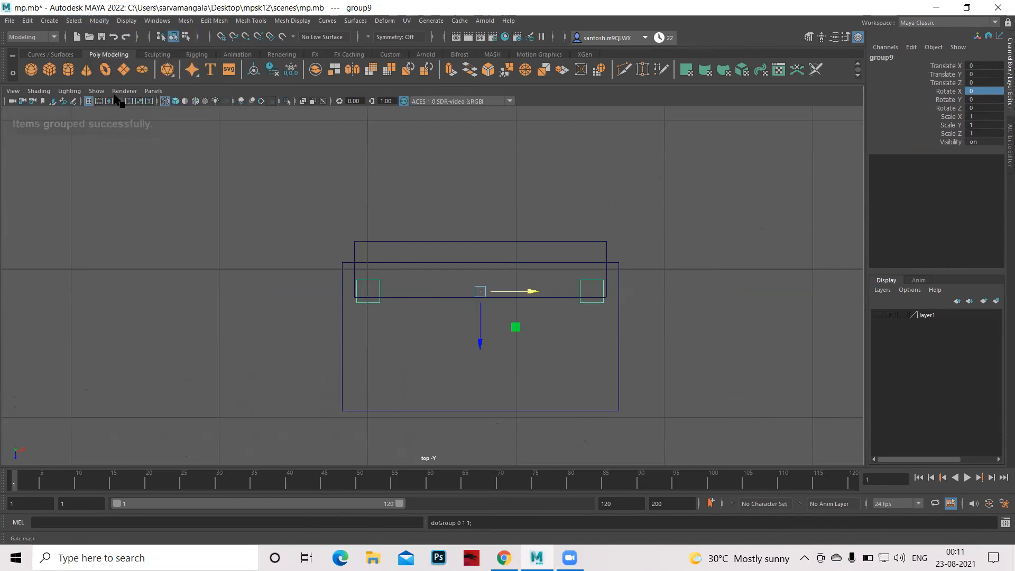
Duplicate the leg group and move the copy to the seat's front edge, at a Translate Z of about 0.67
key(ctrl+d)
drag(480, 342, 480, 440)
key(space)
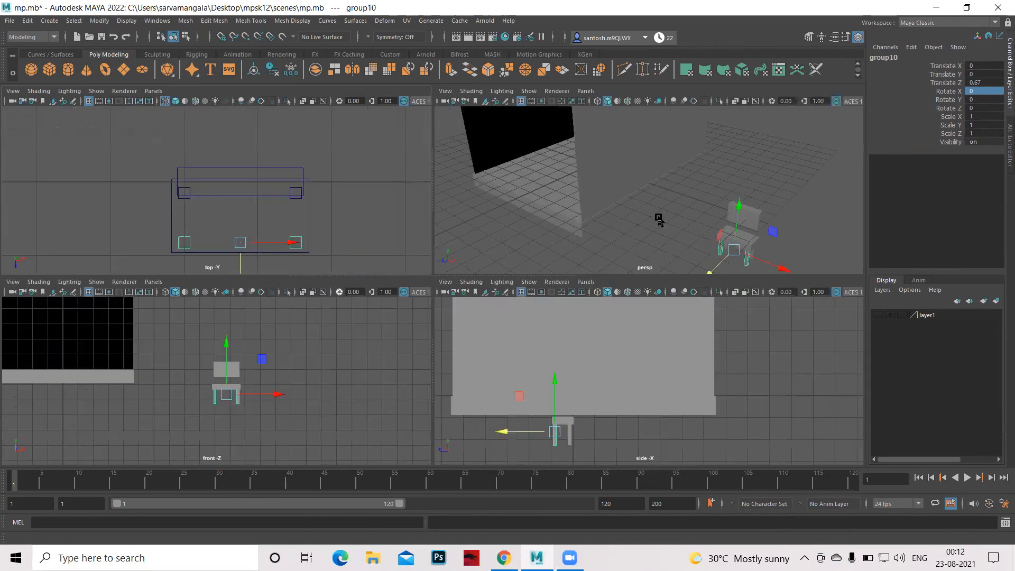
key(space)
click(740, 409)
alt+drag(739, 412, 643, 317)
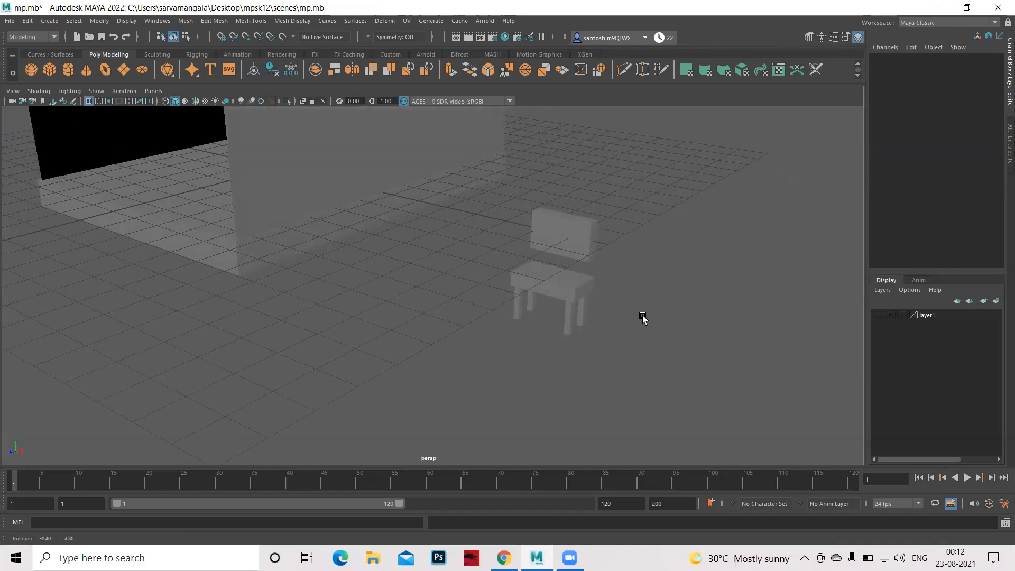
alt+right_drag(616, 284, 644, 297)
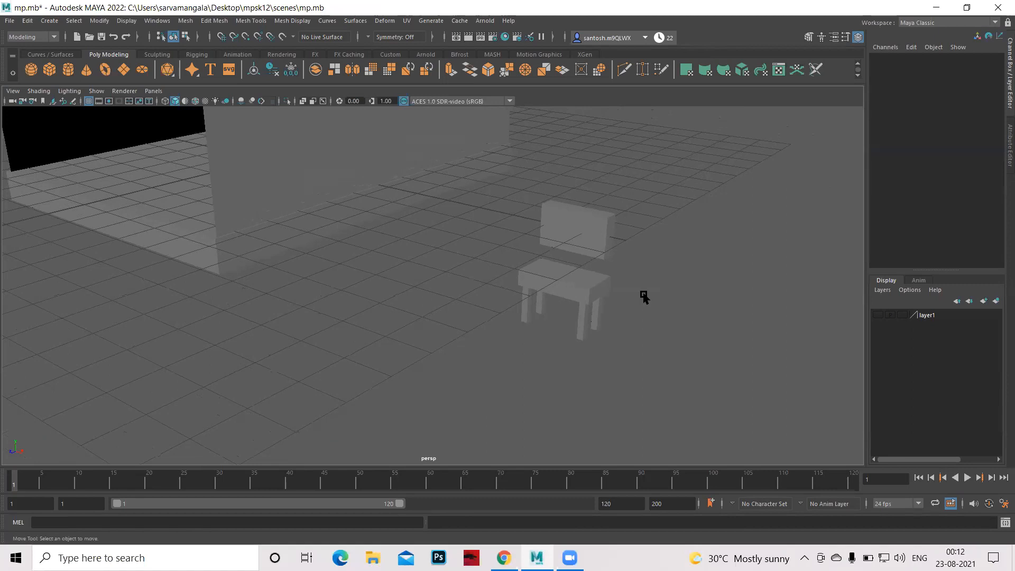
Create another polygon cube and move it to the chair's center, at a Translate X of about 10.74
key(space)
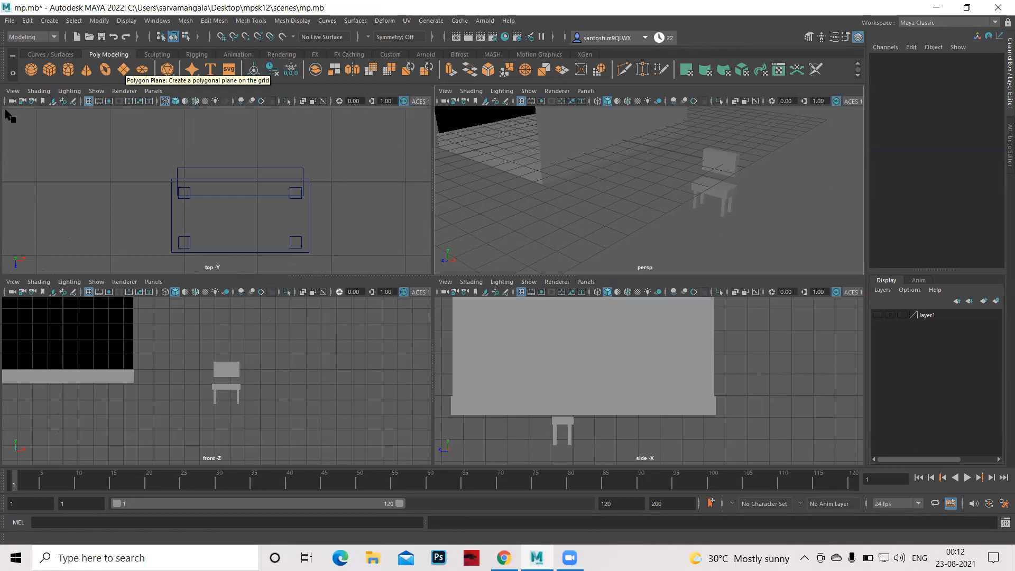
click(50, 70)
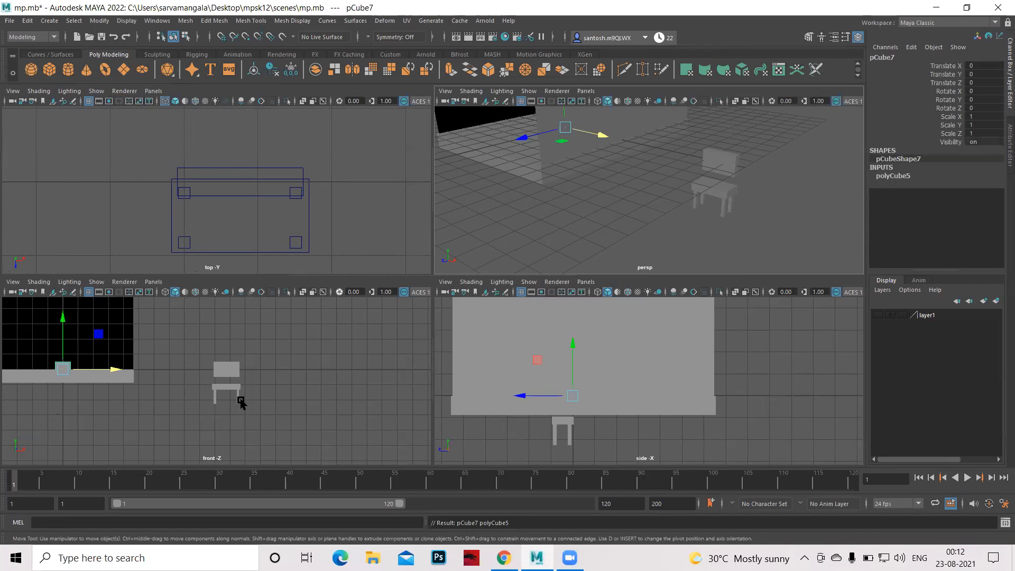
drag(115, 374, 277, 374)
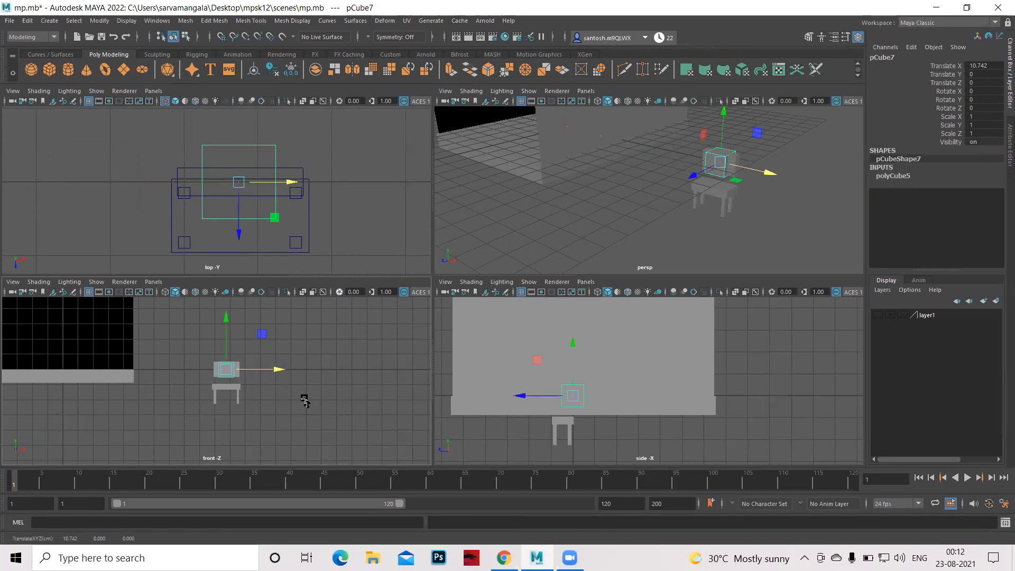
Thin the new cube to a Scale Z of about 0.089 and lower it between backrest and seat, to a Translate Y of about -0.556
key(r)
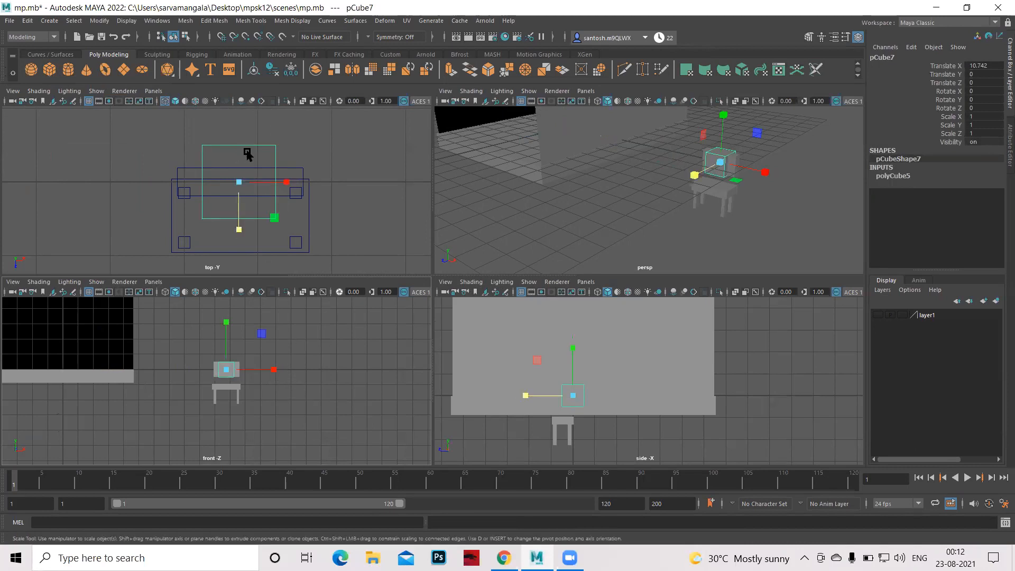
drag(238, 231, 242, 187)
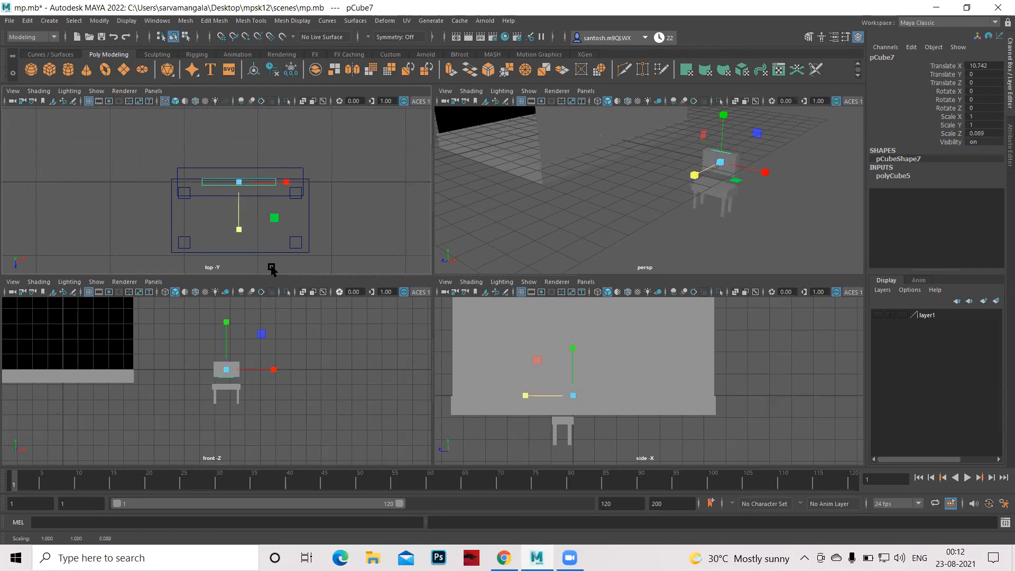
key(w)
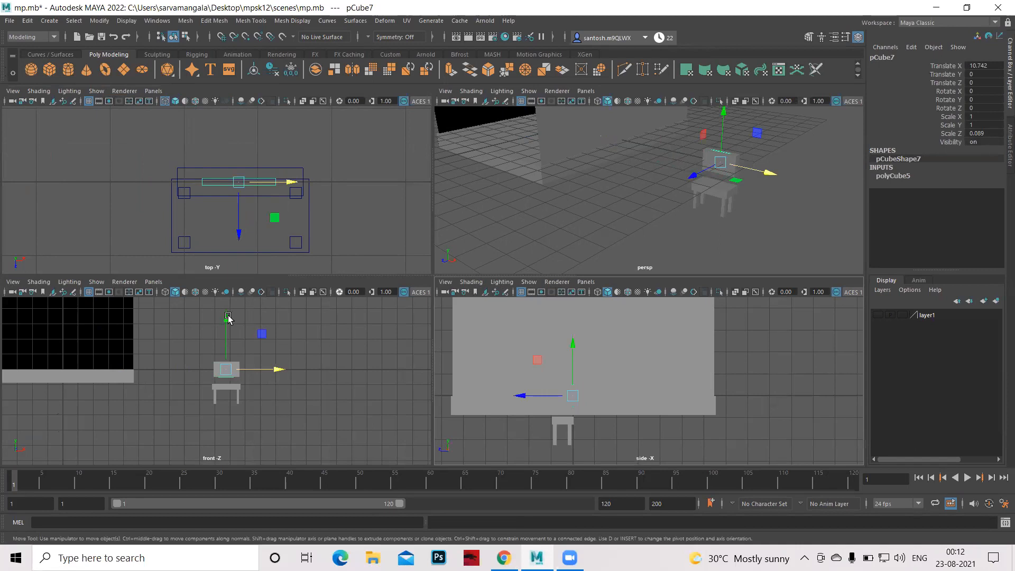
drag(227, 319, 226, 328)
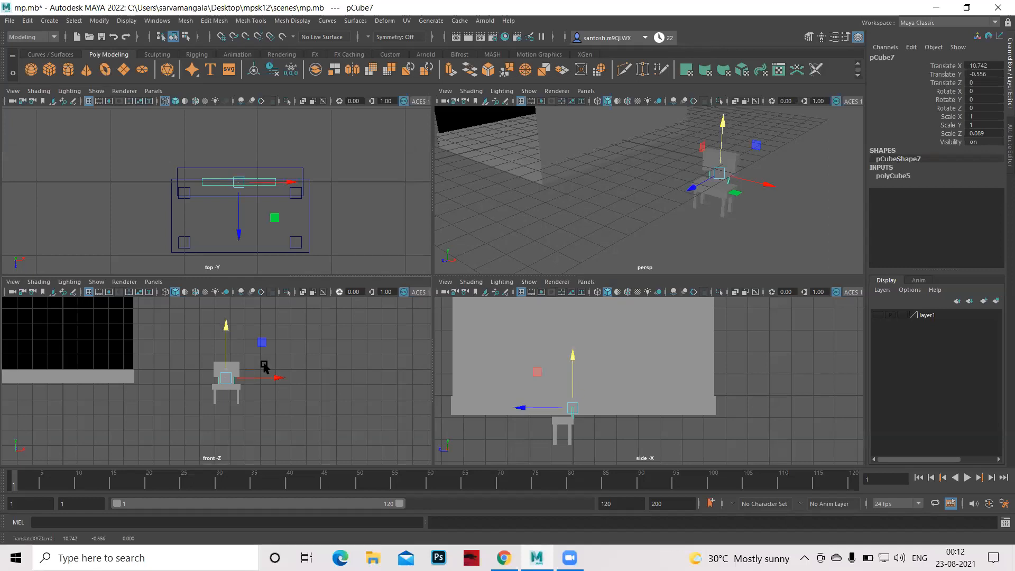
Examine the backrest support and the whole chair from the front and in perspective
key(space)
scroll(420, 325, up, 3)
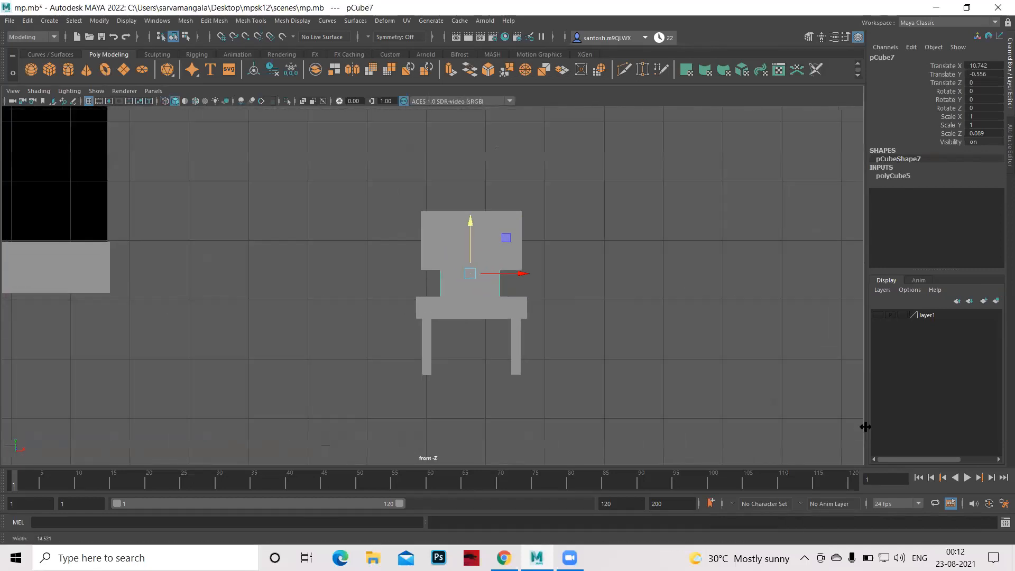
scroll(659, 347, up, 4)
alt+drag(691, 351, 652, 350)
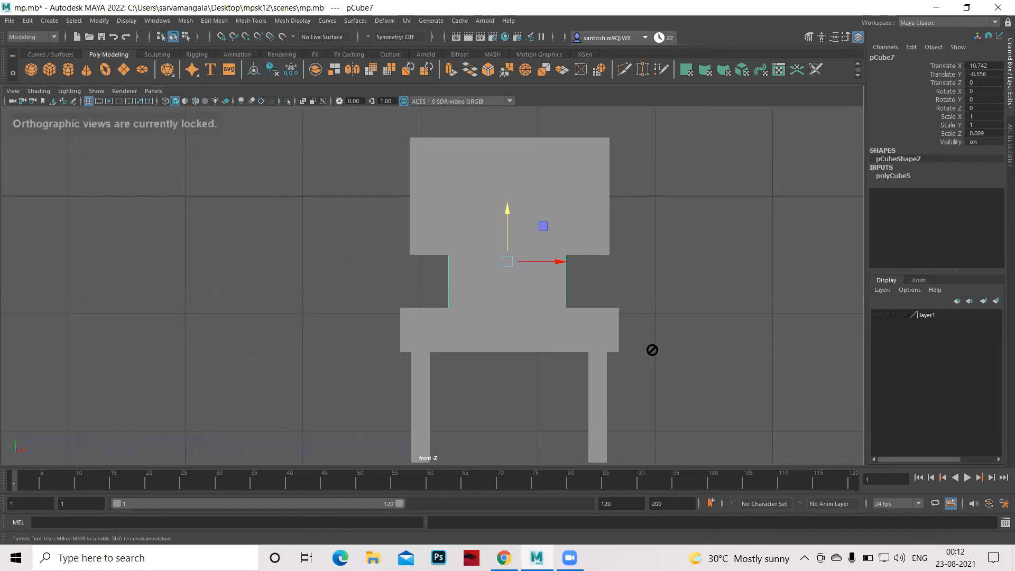
key(space)
key(space)
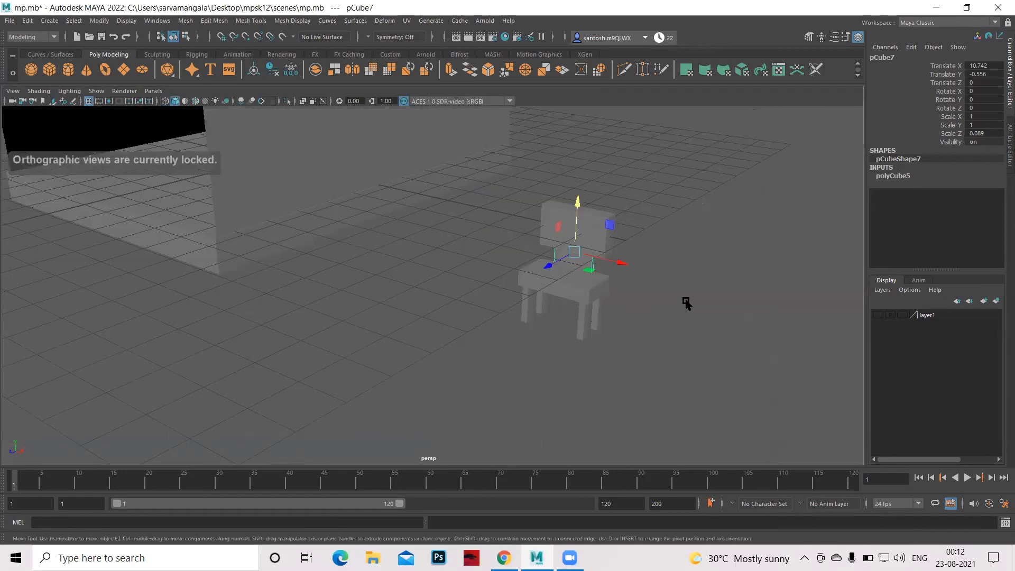
click(703, 335)
alt+drag(703, 335, 634, 336)
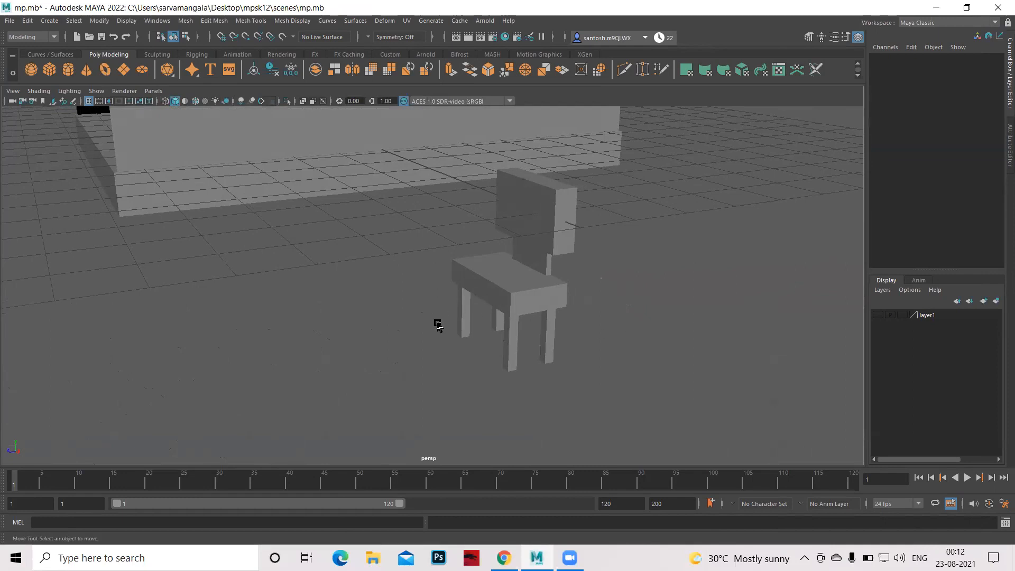
alt+drag(629, 362, 632, 364)
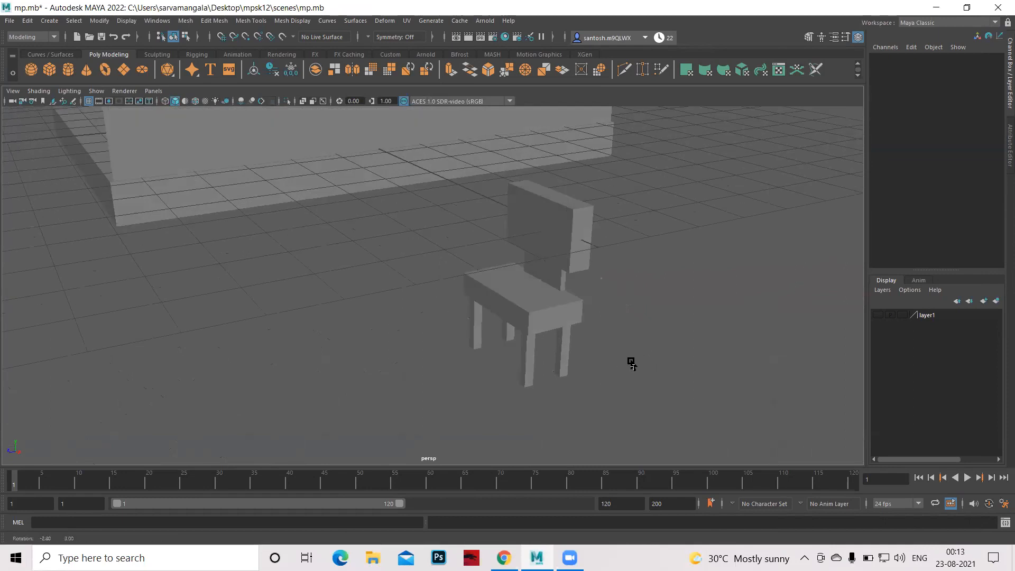
Create another polygon cube and move it beside the chair, at a Translate X of about 12.971
click(48, 70)
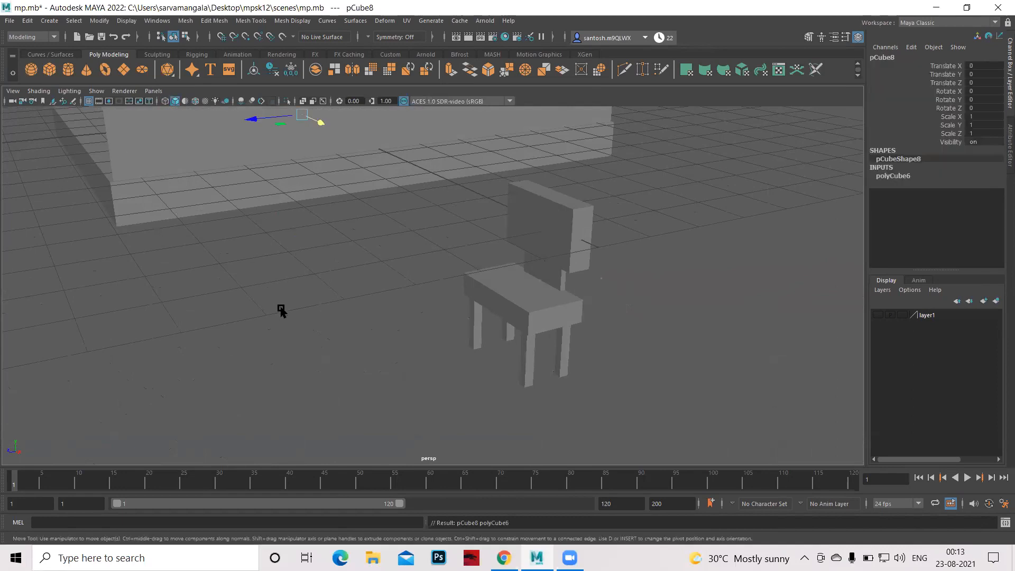
key(space)
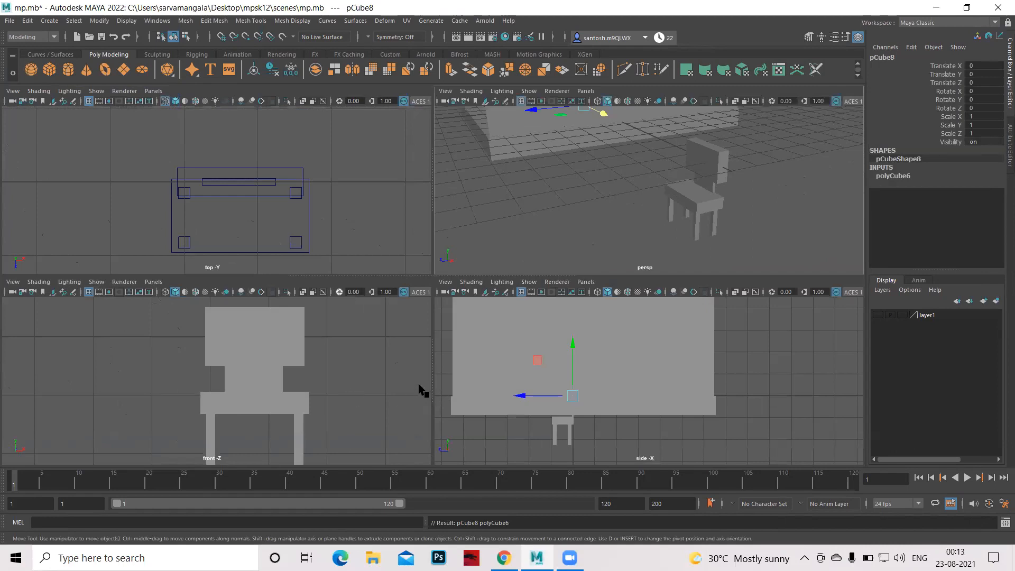
scroll(295, 355, down, 5)
drag(73, 366, 313, 389)
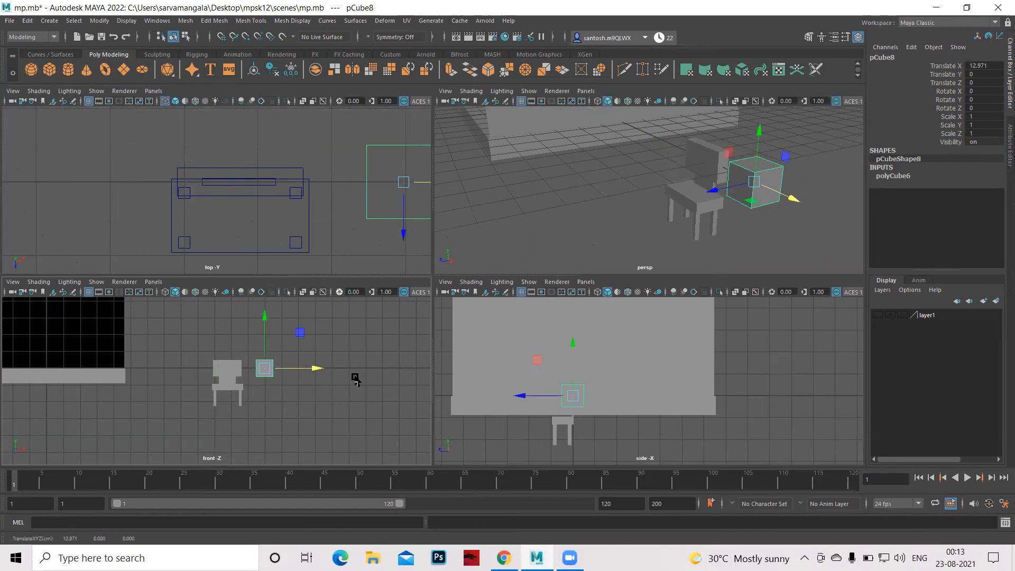
scroll(377, 384, up, 1)
alt+middle_drag(372, 394, 363, 406)
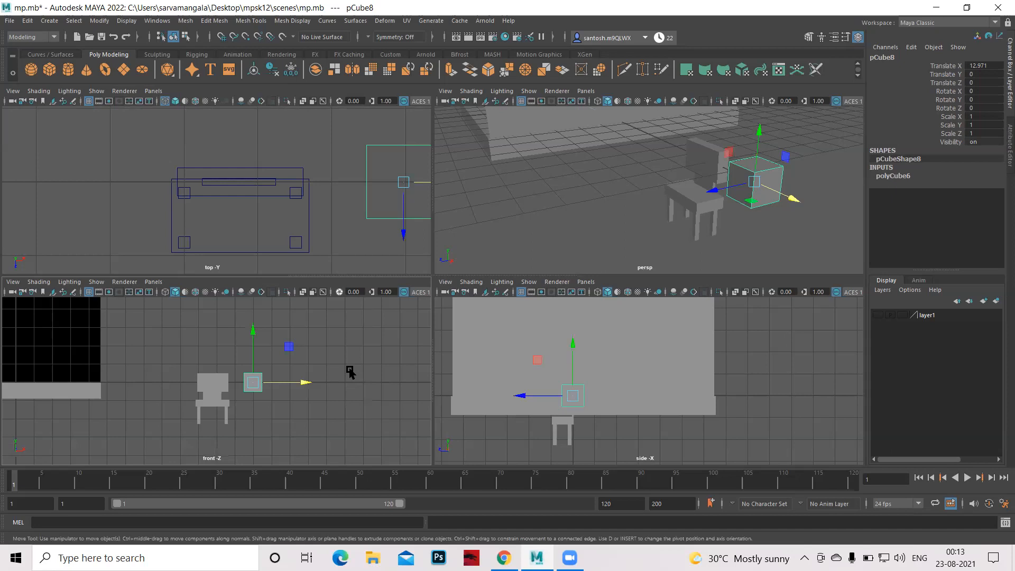
Scale the new cube into a thin bar, about 0.079 in X and Y and about 0.855 in Z
key(r)
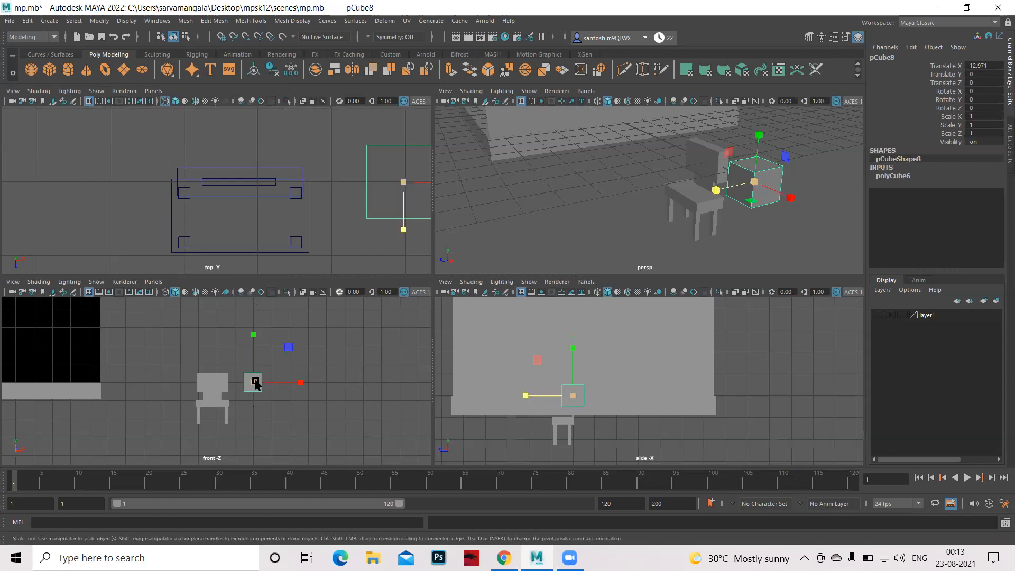
drag(255, 384, 242, 384)
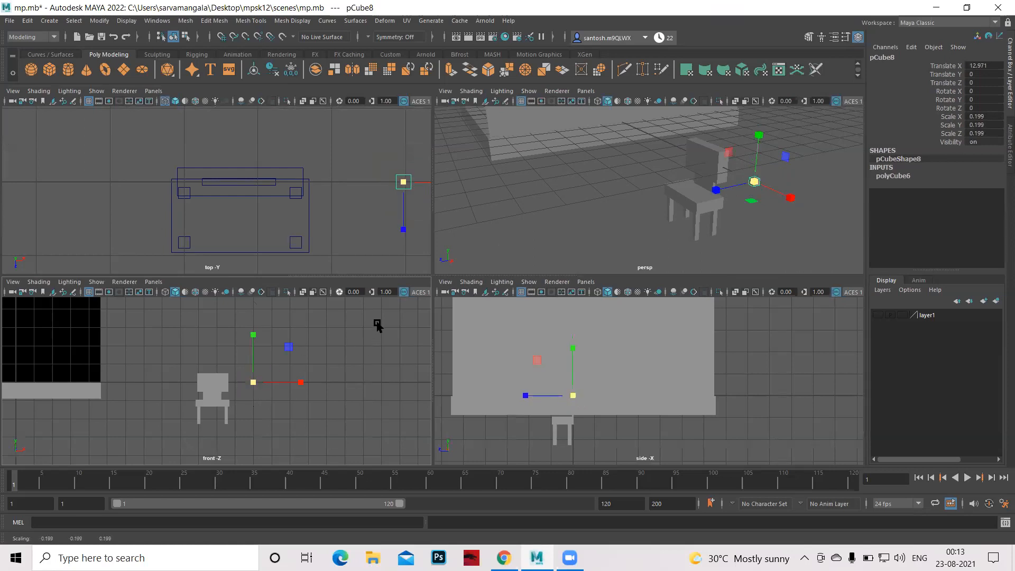
drag(404, 231, 420, 404)
key(space)
alt+middle_drag(684, 293, 469, 295)
scroll(661, 309, down, 4)
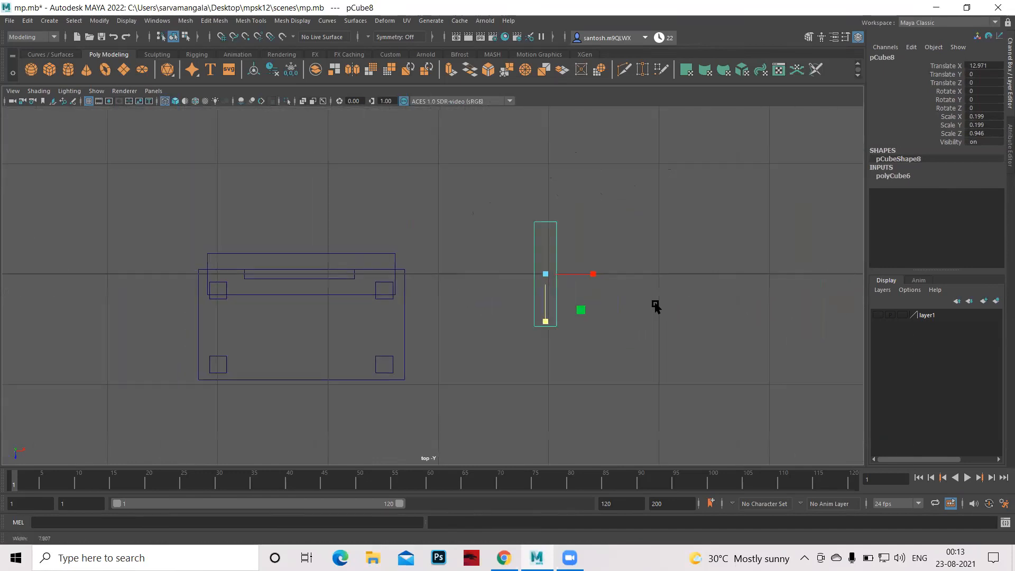
drag(526, 280, 500, 276)
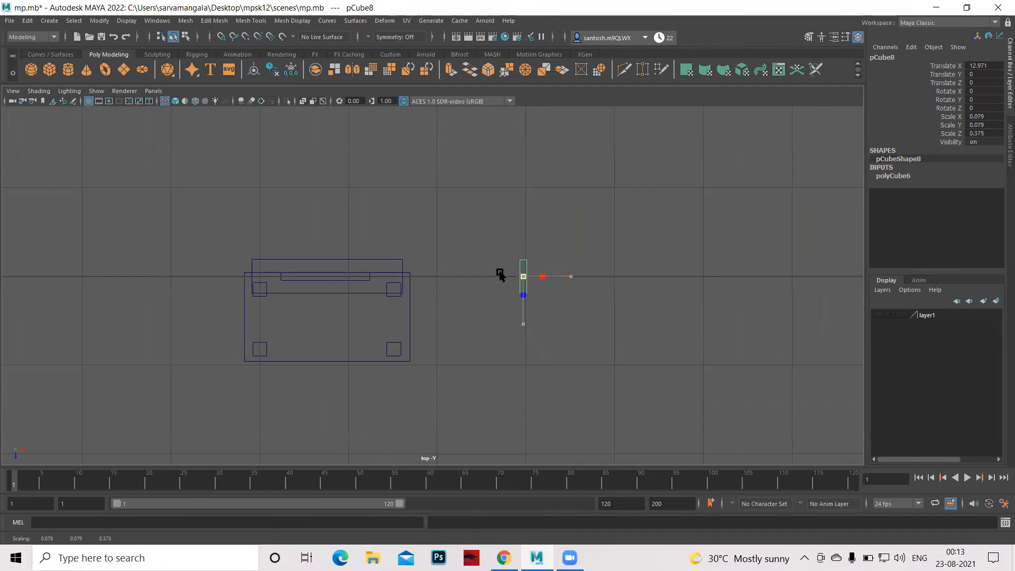
drag(525, 324, 524, 380)
Move the bar over one side of the seat, at a Translate X of about 11.475 and Translate Z of about 0.554
key(w)
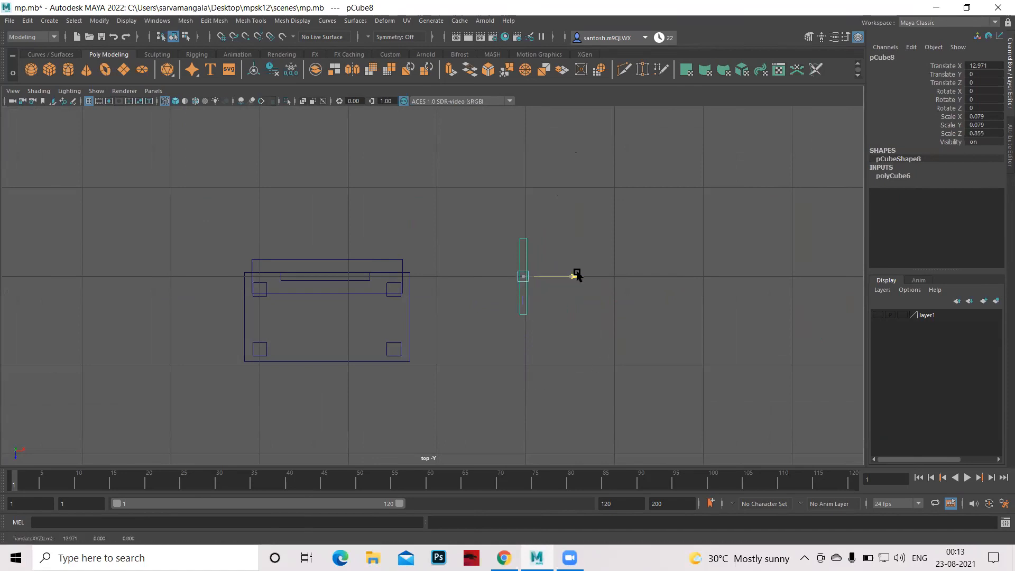
drag(537, 278, 407, 278)
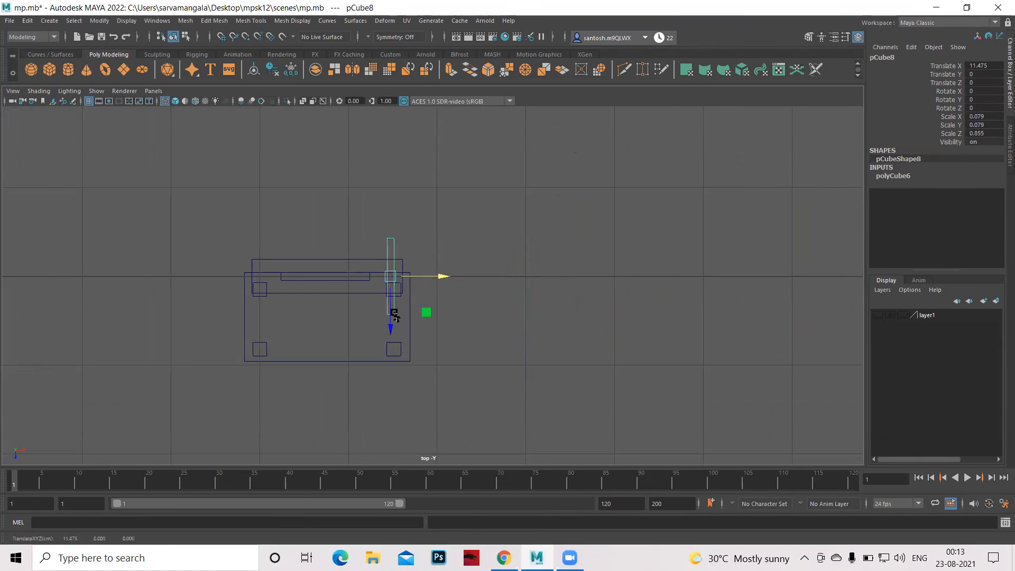
drag(391, 331, 395, 382)
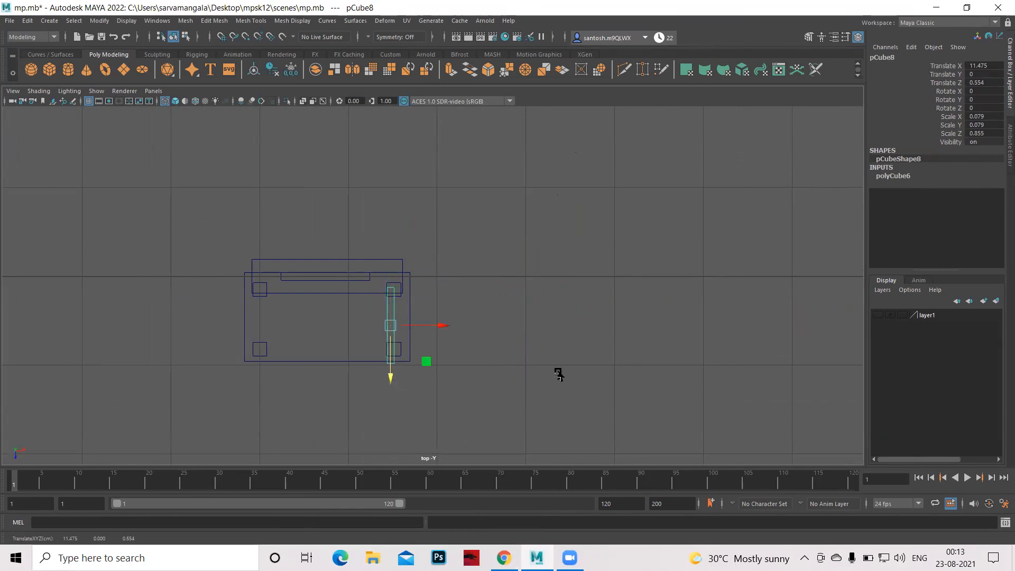
Duplicate the armrest bar and move the copy to the seat's opposite side, at a Translate X of about 9.938
key(ctrl+d)
drag(437, 325, 309, 316)
key(space)
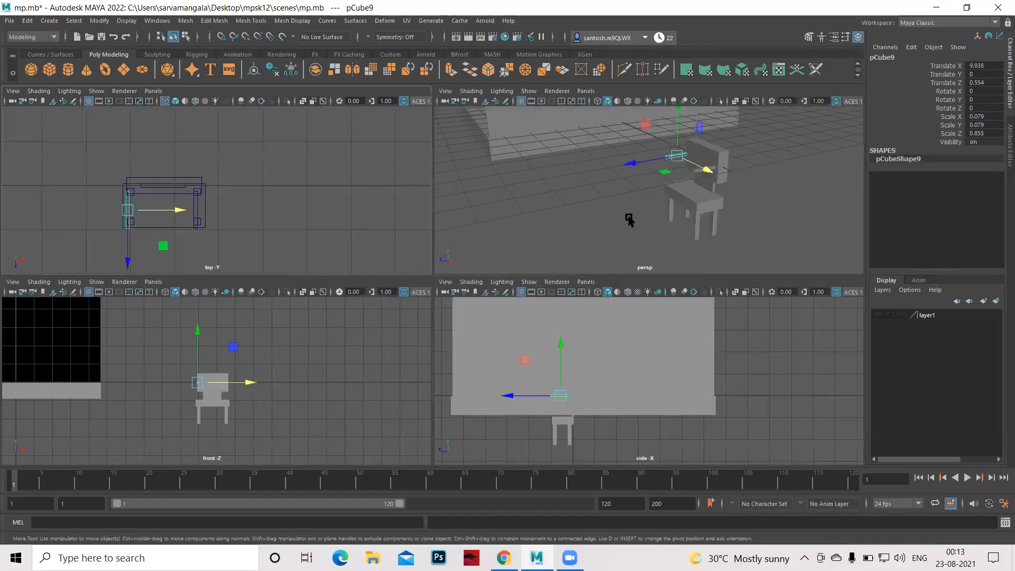
Group the two armrest bars and center the group's pivot
key(space)
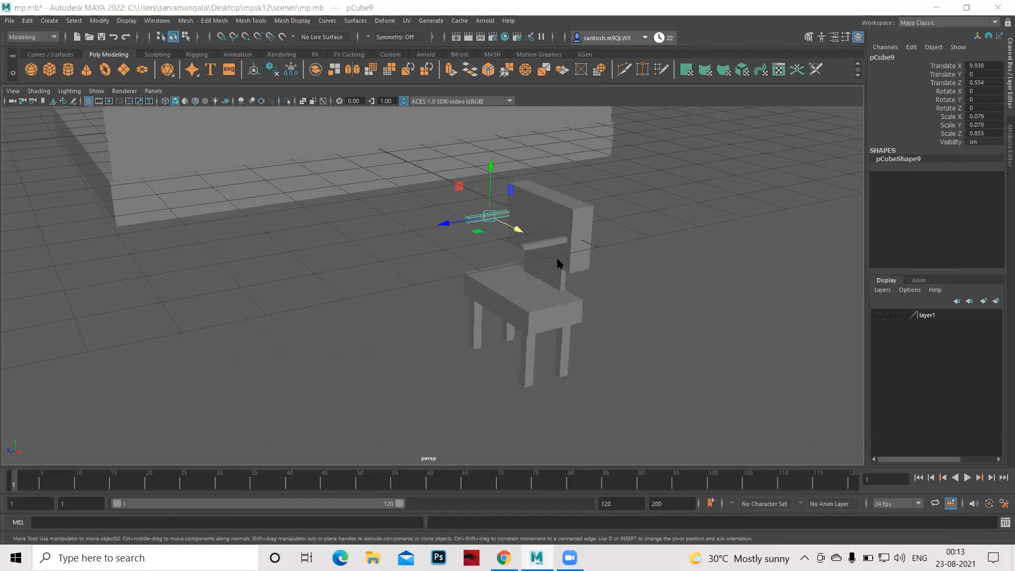
key(space)
key(space)
key(space)
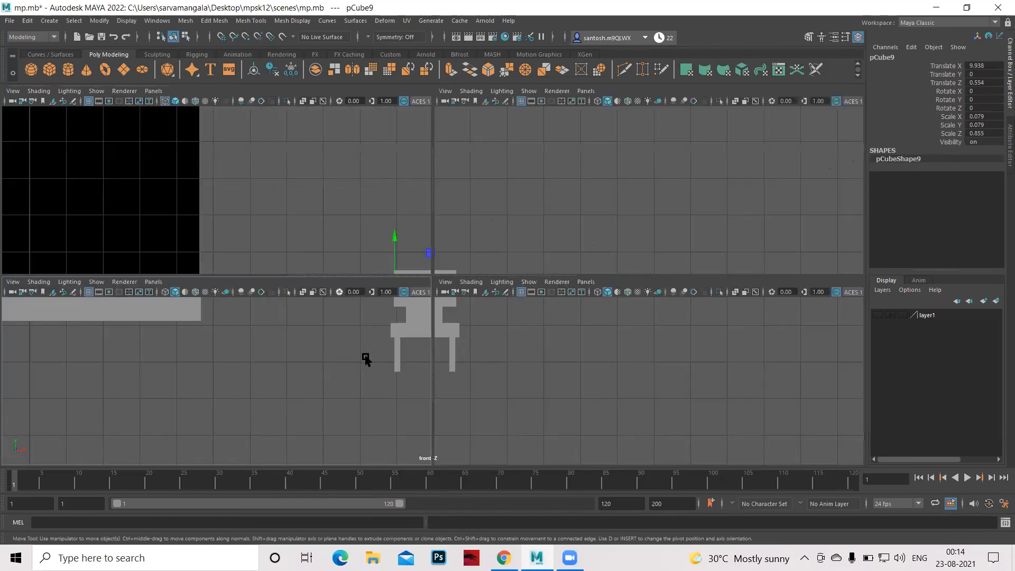
alt+right_drag(717, 164, 789, 232)
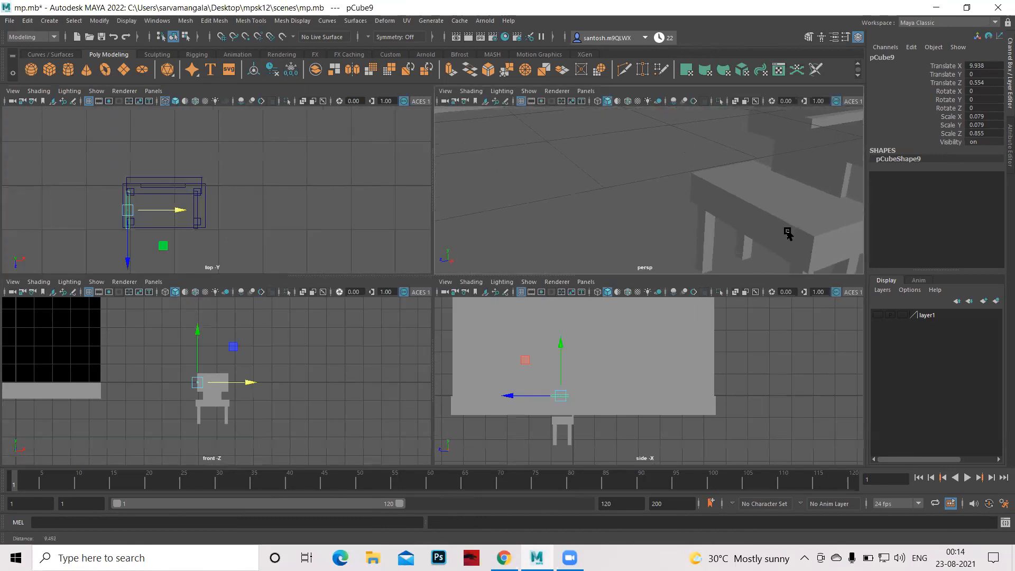
alt+middle_drag(789, 221, 757, 251)
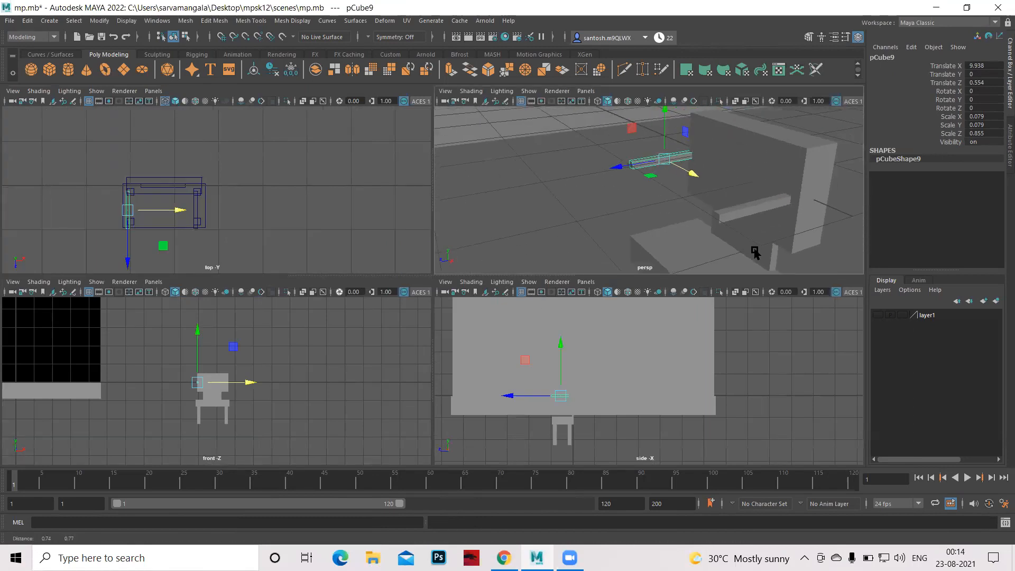
click(762, 206)
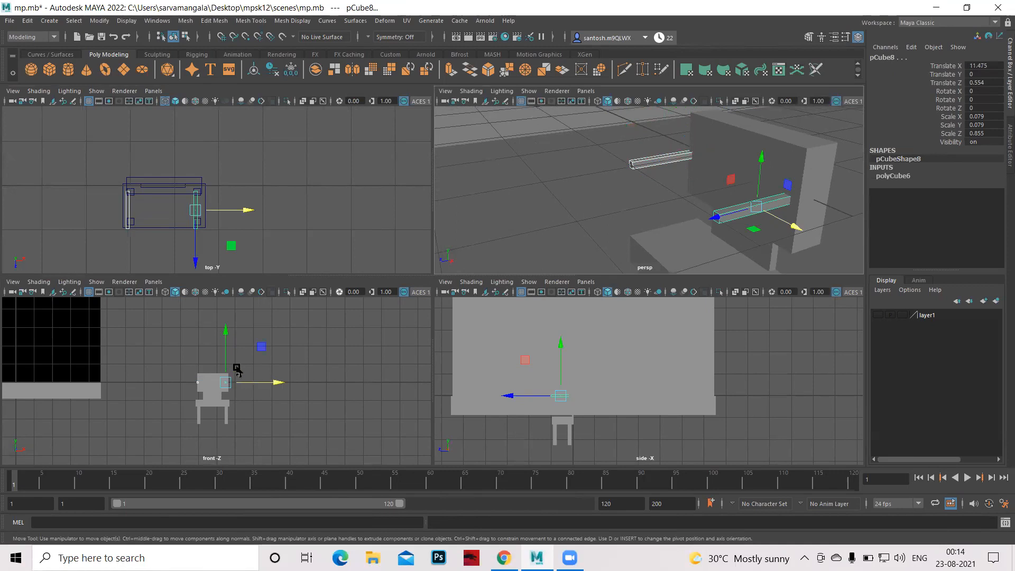
key(space)
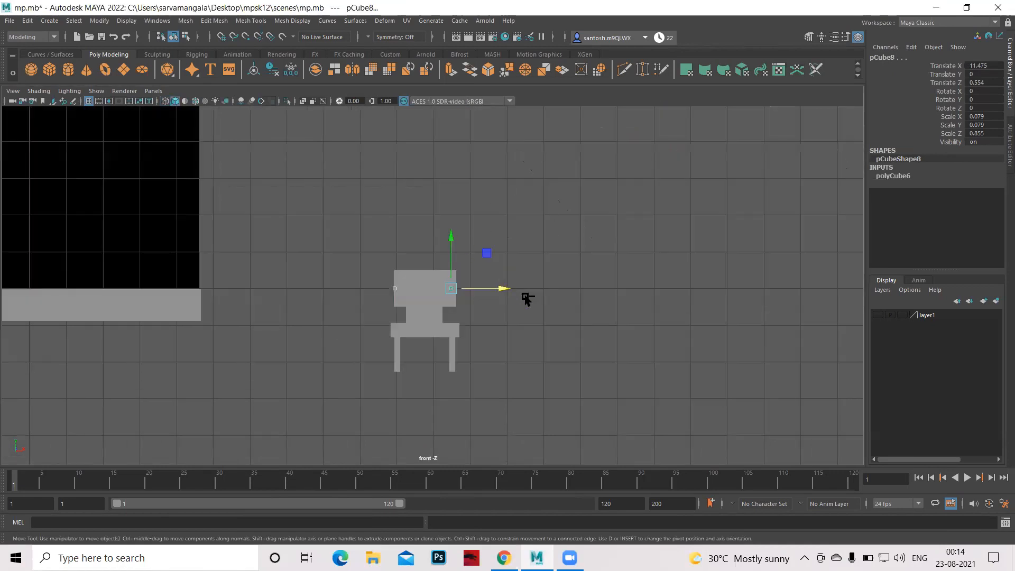
key(ctrl+g)
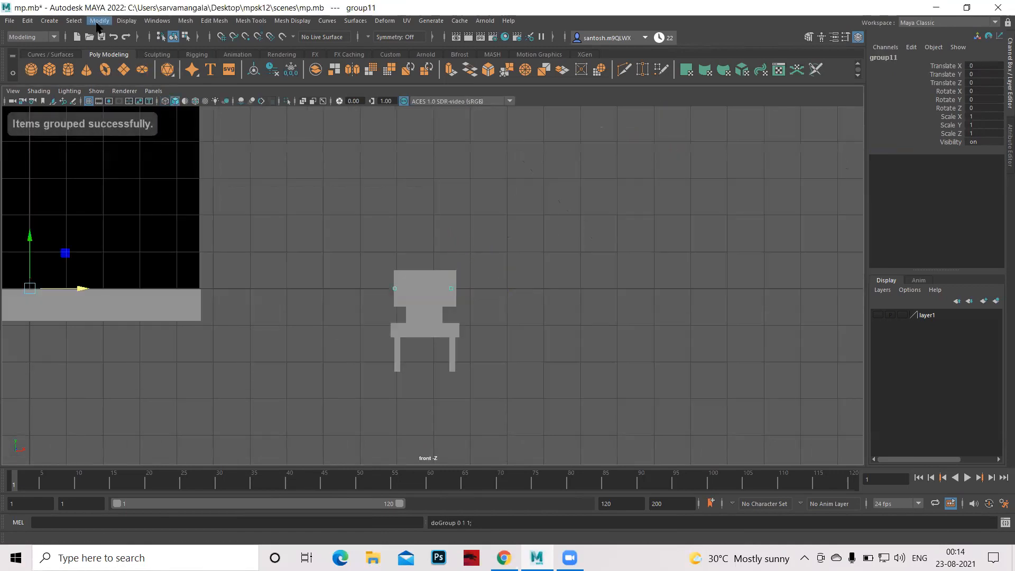
click(99, 21)
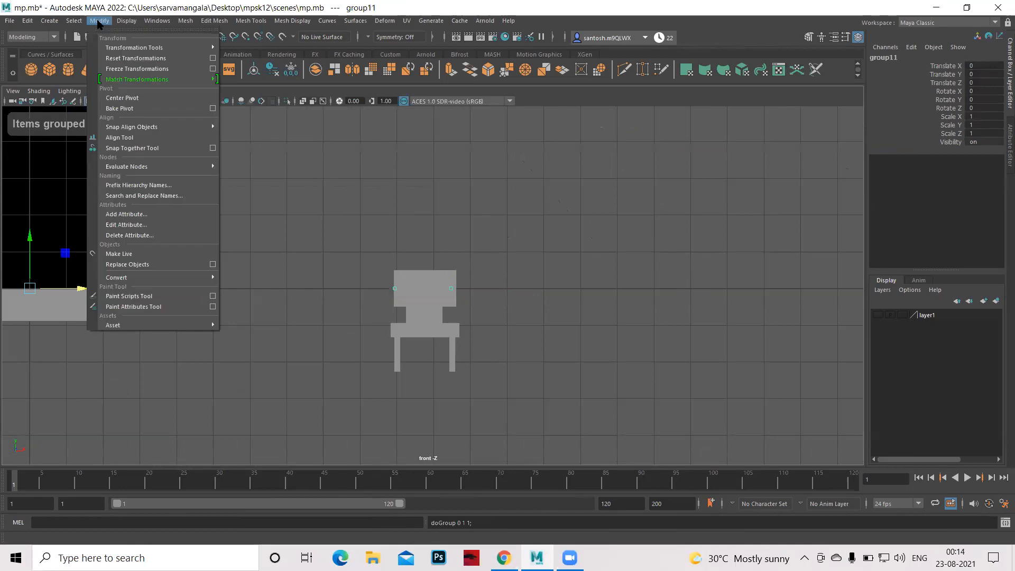
click(118, 96)
Lower the armrest group to a Translate Y of about -0.461 and bring it forward to a Translate Z of about 0.191
drag(423, 241, 425, 244)
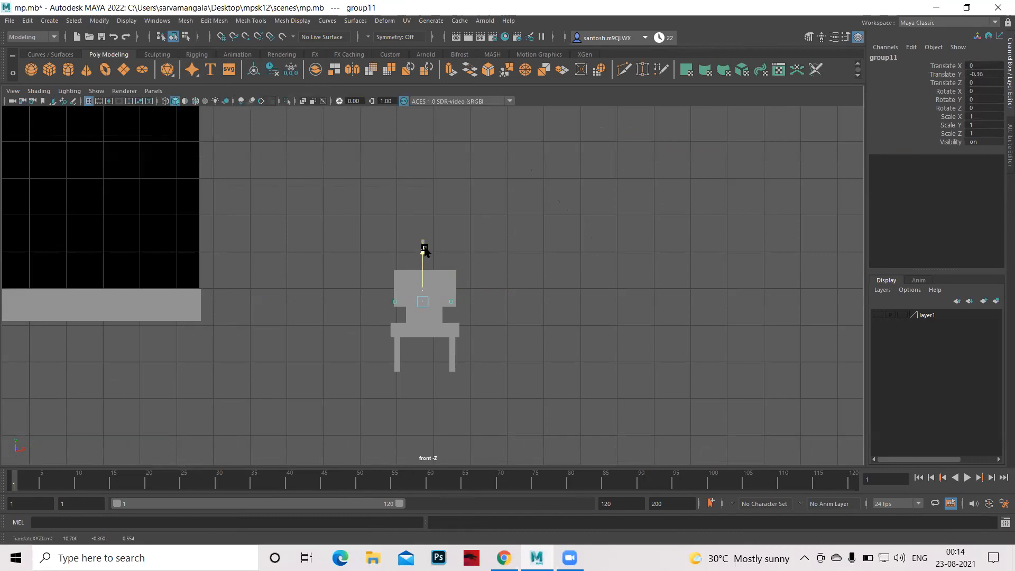
drag(425, 251, 426, 255)
key(space)
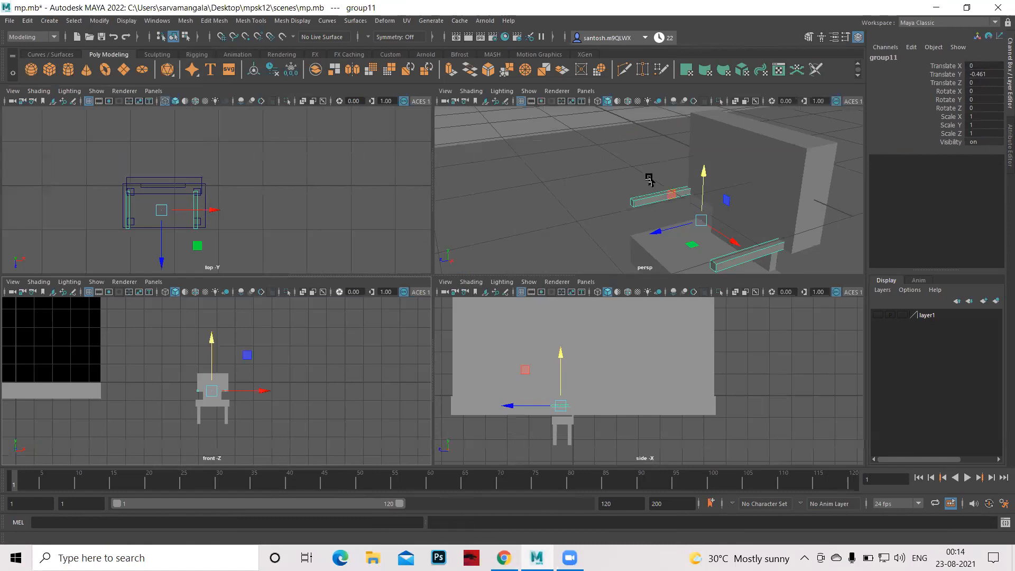
drag(161, 265, 161, 272)
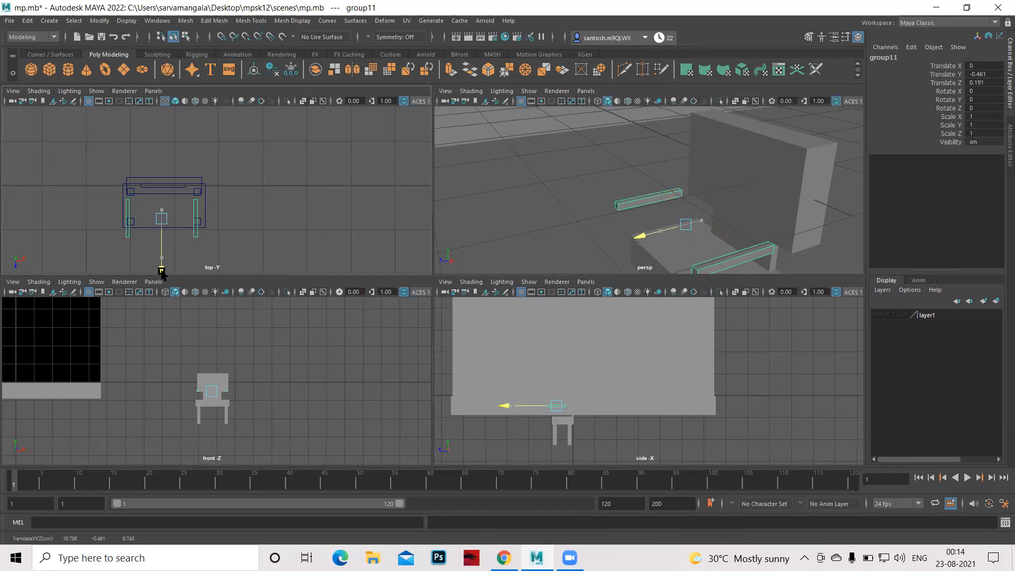
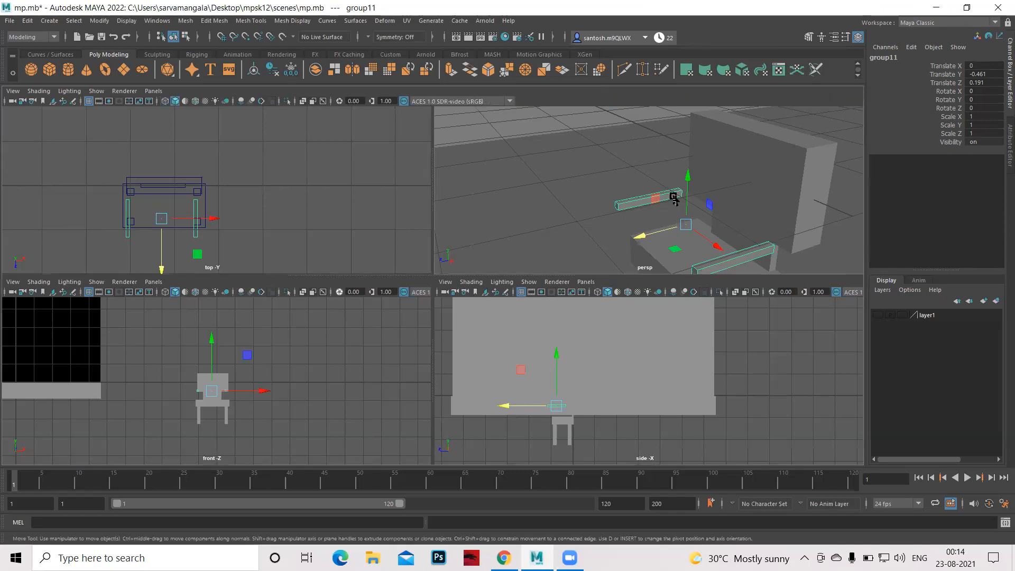
Duplicate the armrest group in place
key(space)
scroll(716, 344, up, 3)
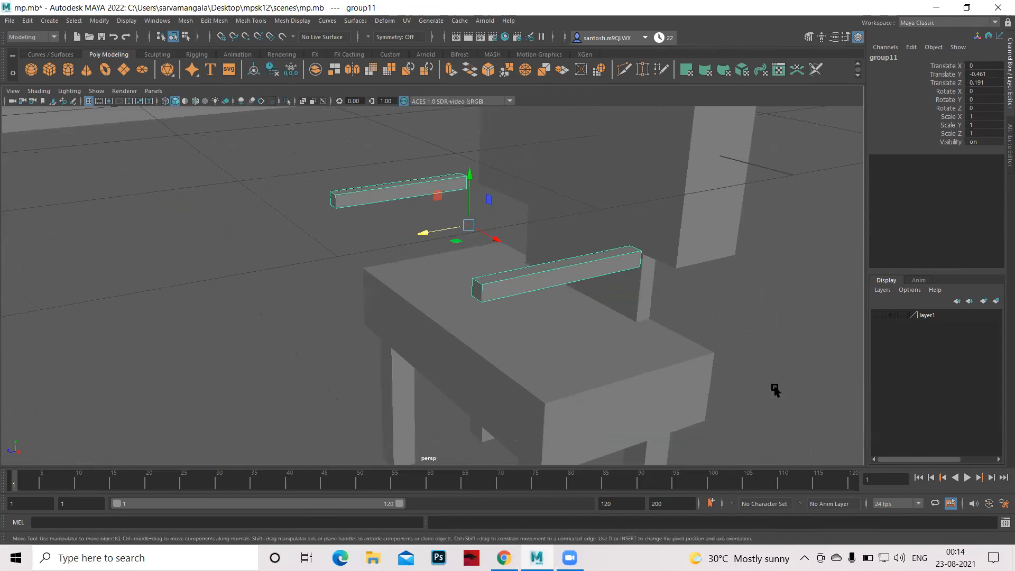
key(ctrl+d)
key(e)
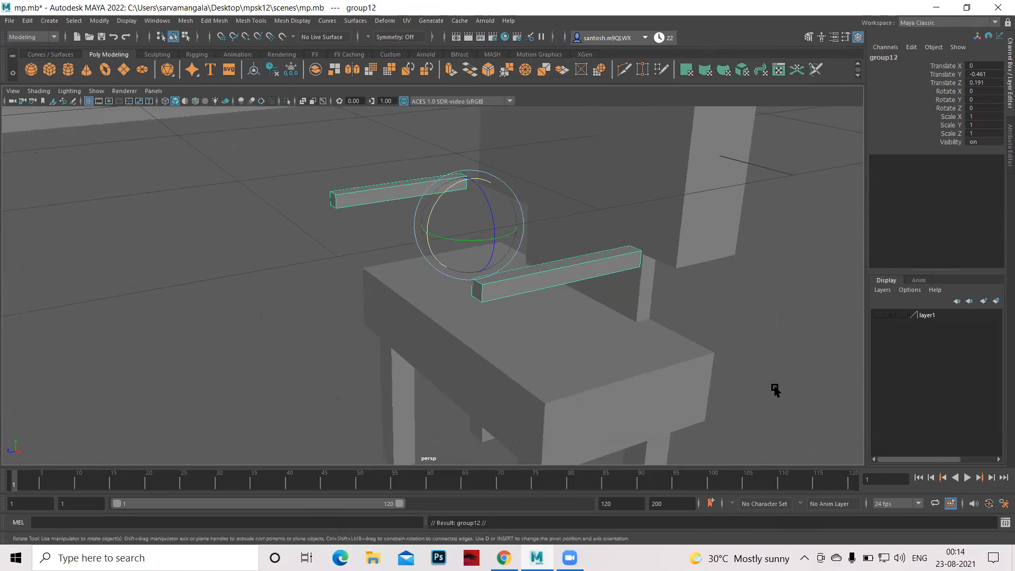
drag(515, 198, 518, 227)
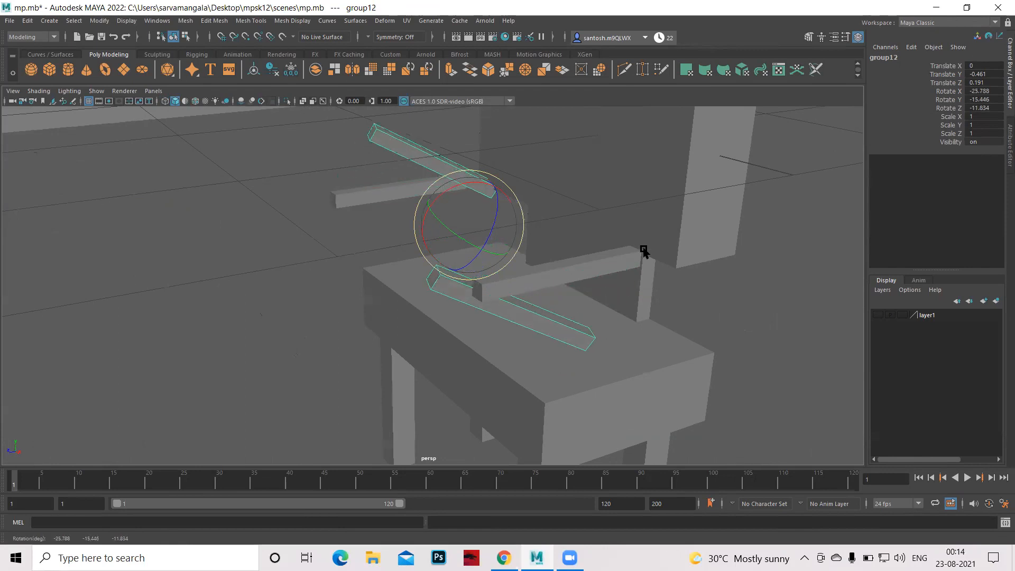
key(ctrl+z)
Stand the duplicated bars upright by setting the copied group's Rotate X to -90
key(space)
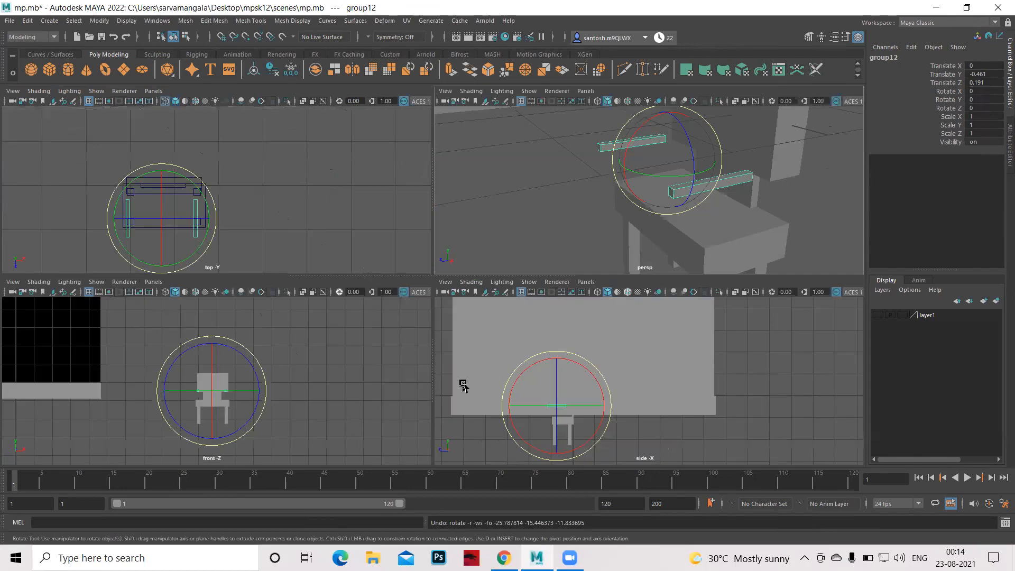
drag(593, 366, 608, 425)
click(997, 92)
key(BackSpace)
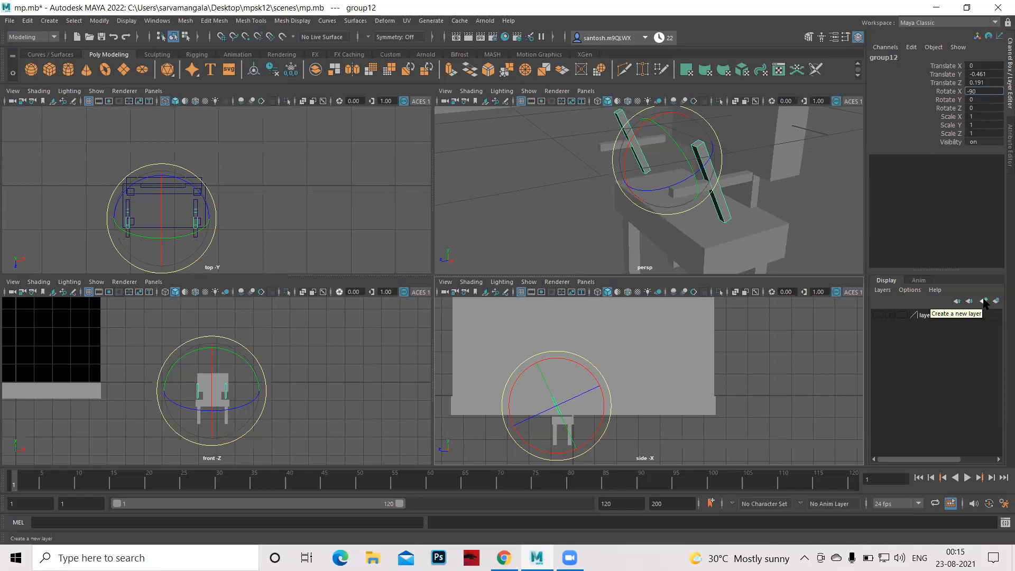
text(-90)
key(Return)
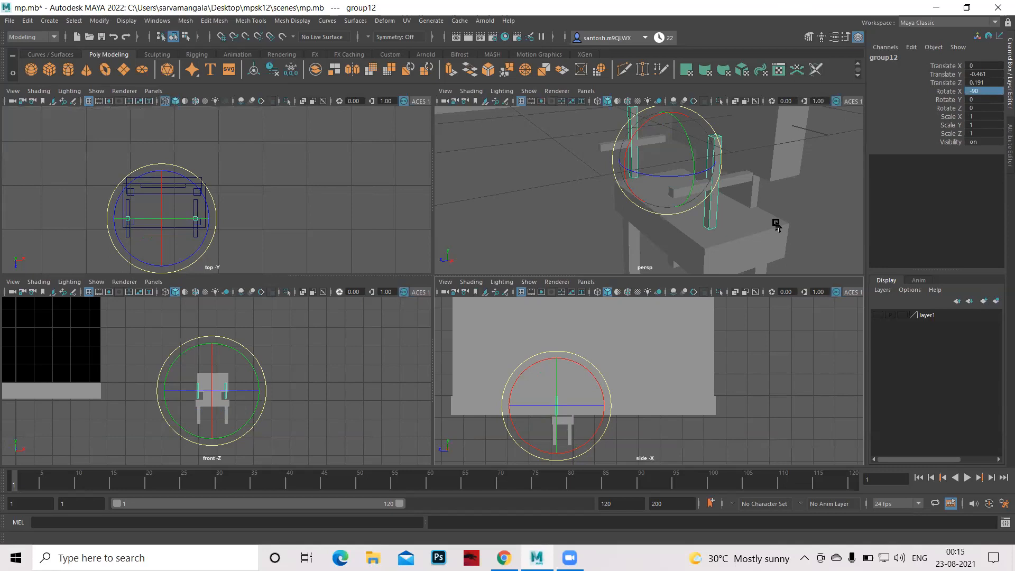
Move the upright bar group back to the armrests' rear ends, at a Translate Z of about -0.207
key(space)
key(space)
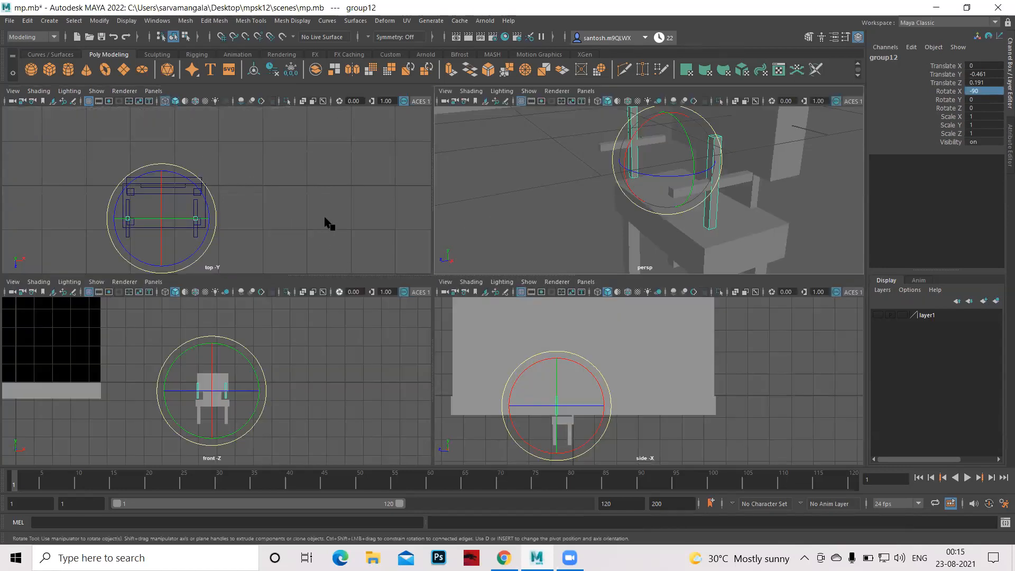
key(space)
alt+right_drag(474, 306, 655, 365)
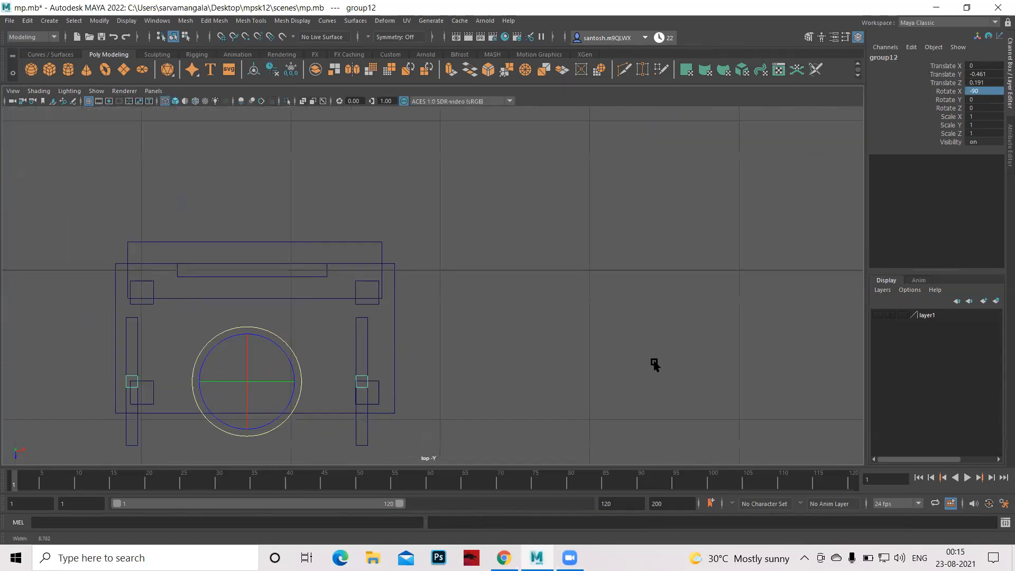
alt+middle_drag(585, 367, 620, 351)
key(w)
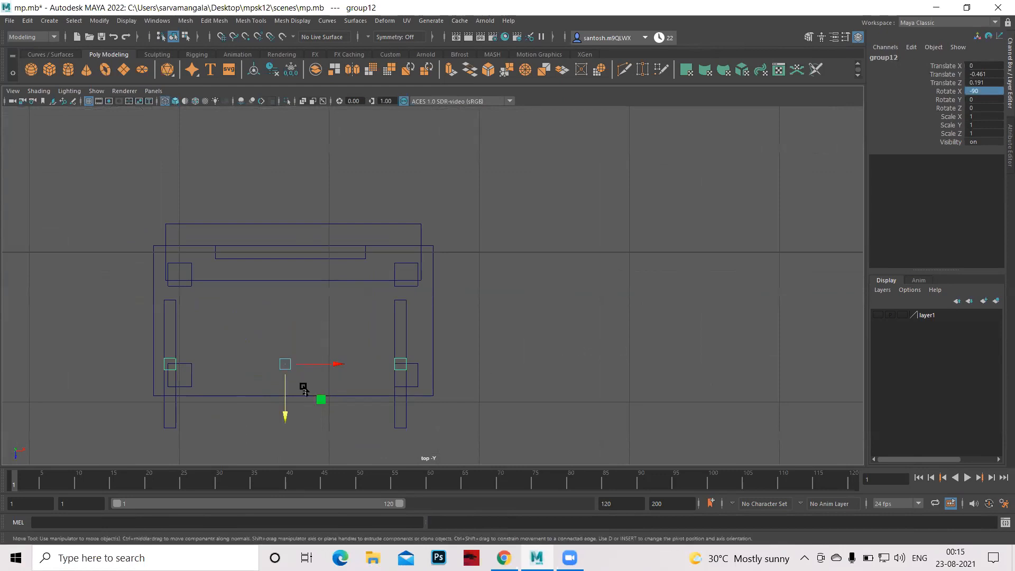
drag(284, 416, 290, 359)
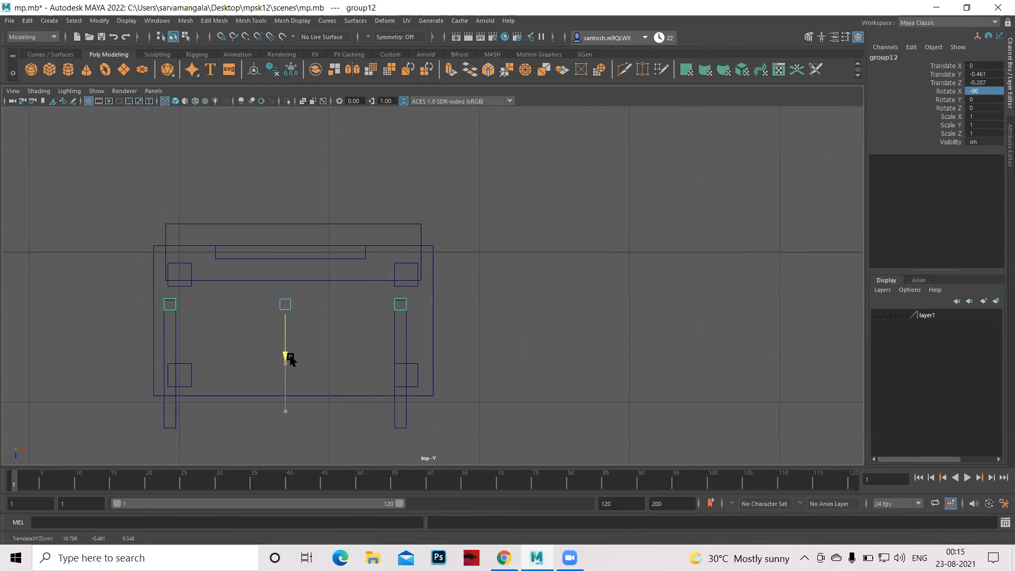
key(space)
key(space)
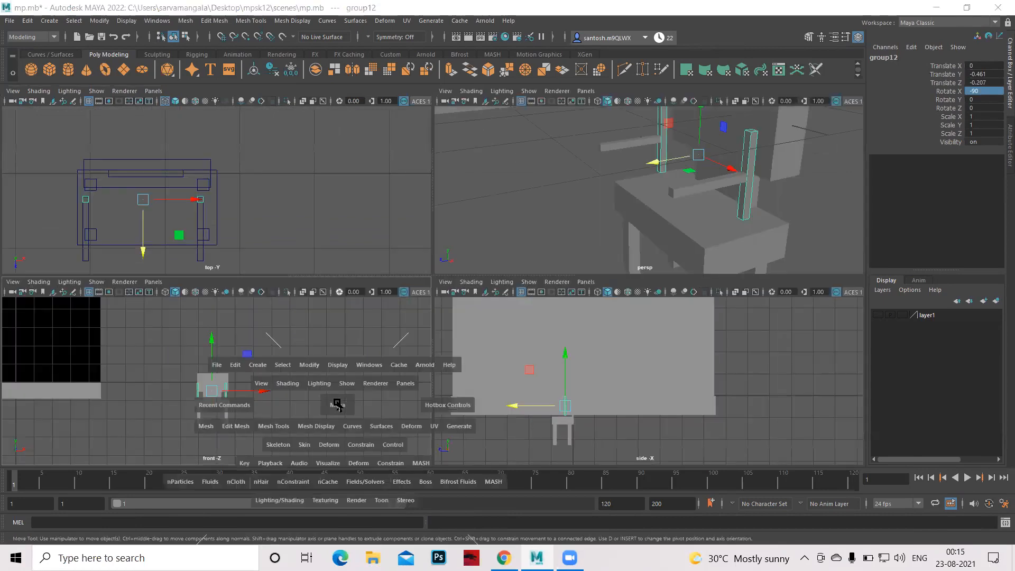
Shorten the upright bar group to a Scale Z of about 0.367 and lower it to a Translate Y of about -0.608
key(space)
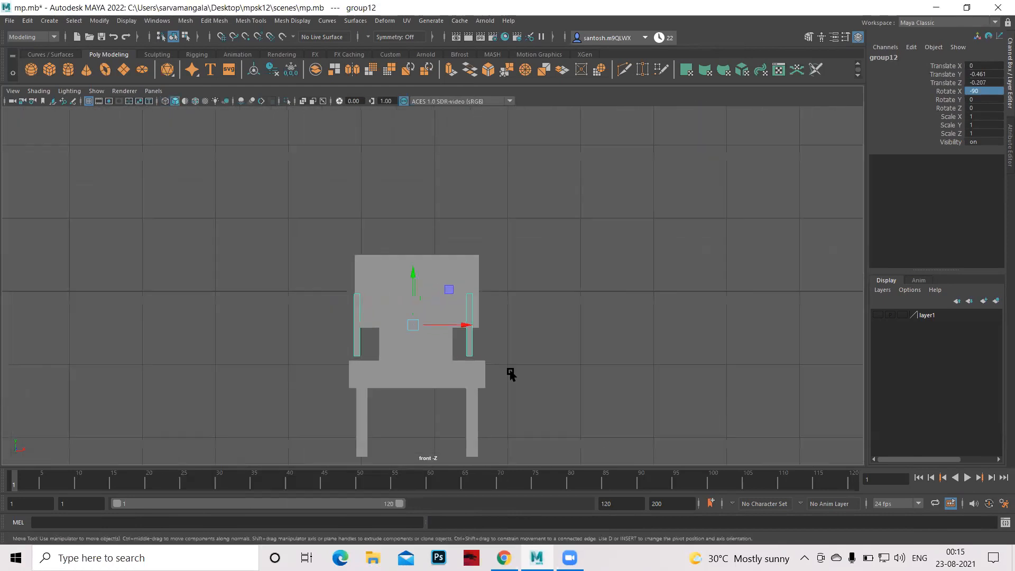
scroll(601, 376, up, 3)
scroll(637, 408, up, 2)
scroll(637, 408, up, 1)
alt+middle_drag(637, 408, 685, 328)
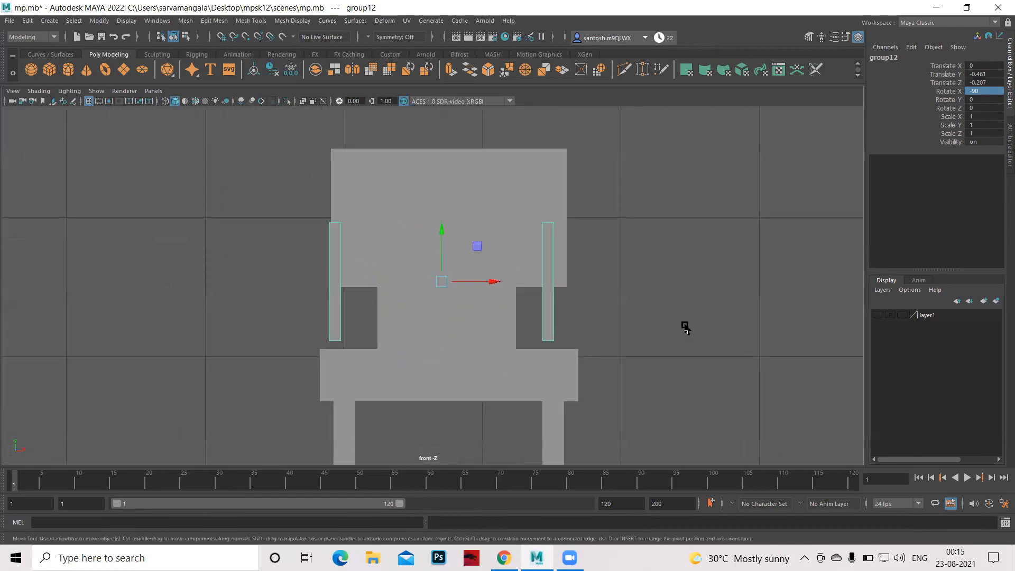
key(r)
drag(442, 231, 447, 270)
key(space)
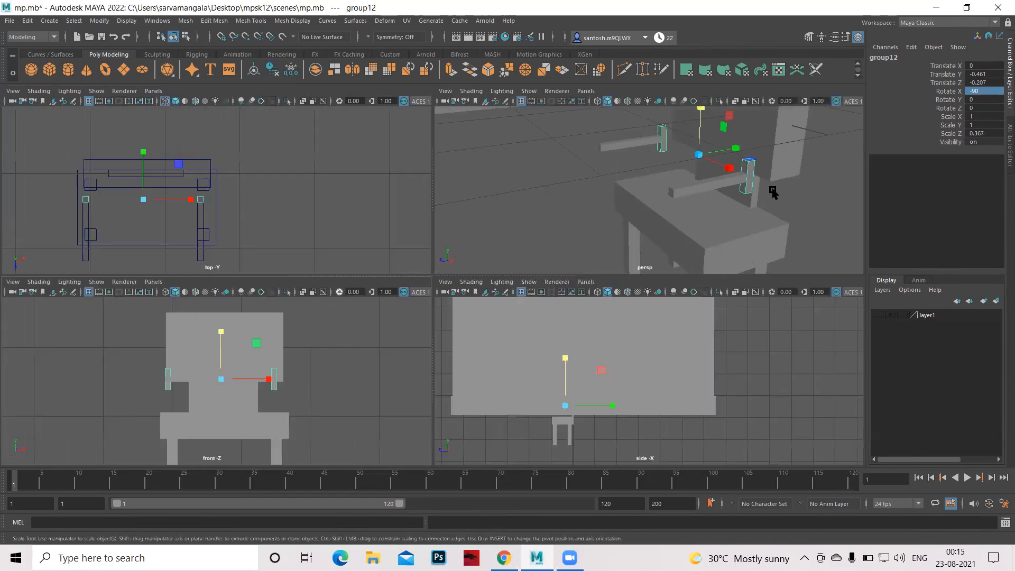
key(w)
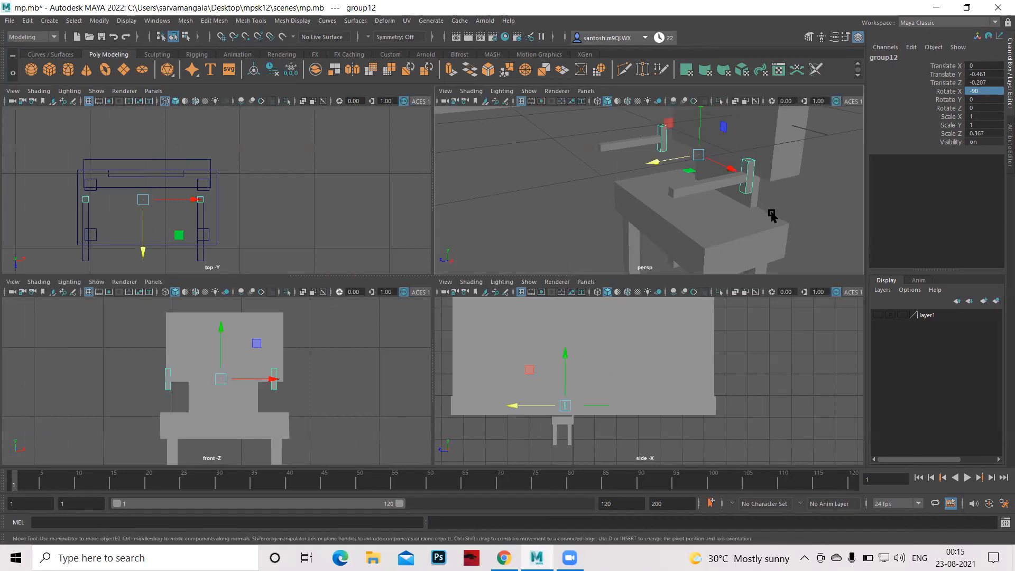
alt+drag(755, 186, 681, 169)
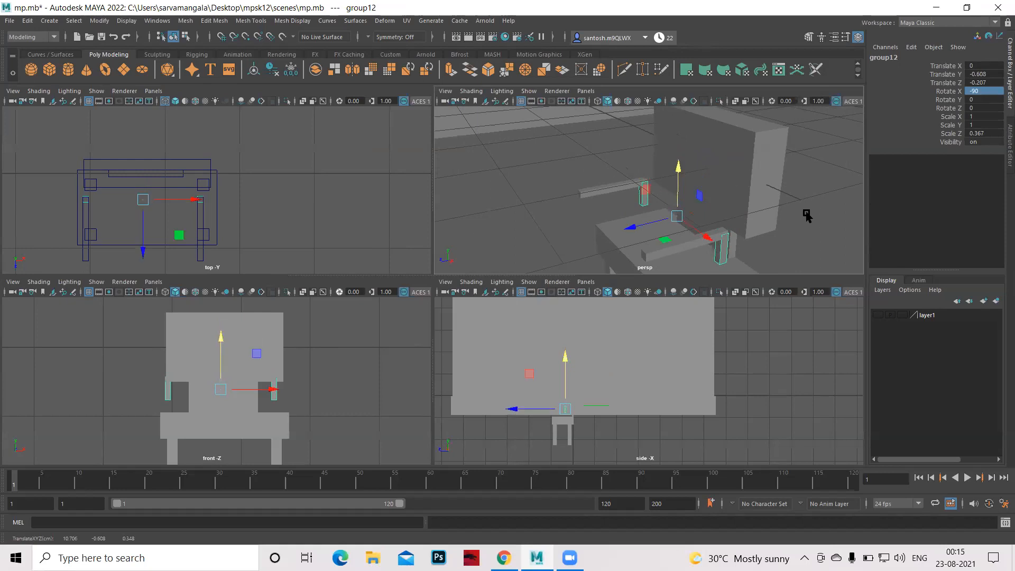
Fit the upright bars between armrests and seat with a Scale Z of about 0.765 and a Translate Y of about -0.758
key(r)
mouse_move(653, 123)
mouse_down()
mouse_move(656, 114)
mouse_move(656, 124)
mouse_up()
key(w)
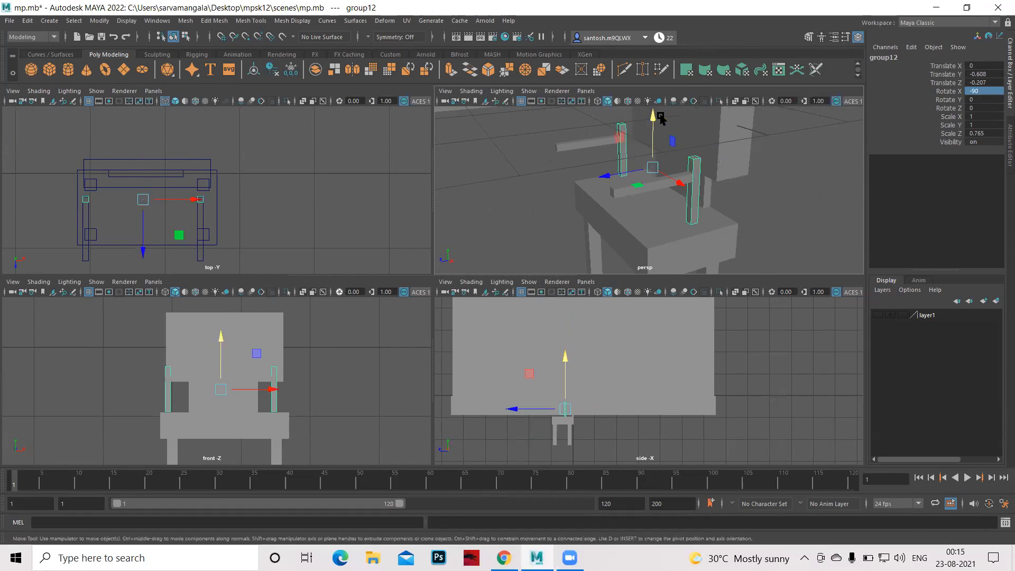
drag(654, 116, 658, 129)
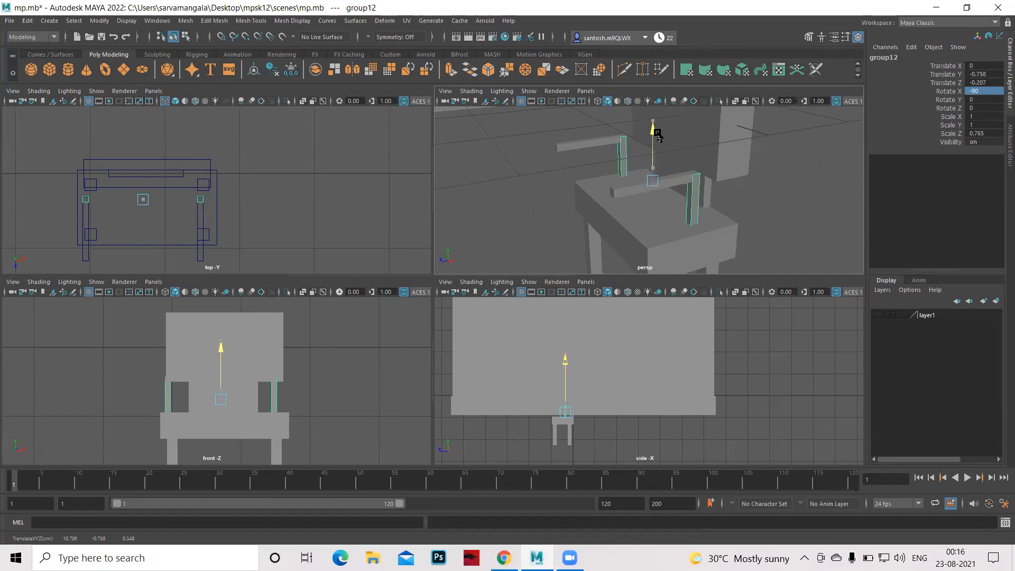
click(775, 197)
Enlarge the seat uniformly to a scale of about 2.233, 1.197, 0.452 and move it forward to a Translate Z of about 0.619
key(space)
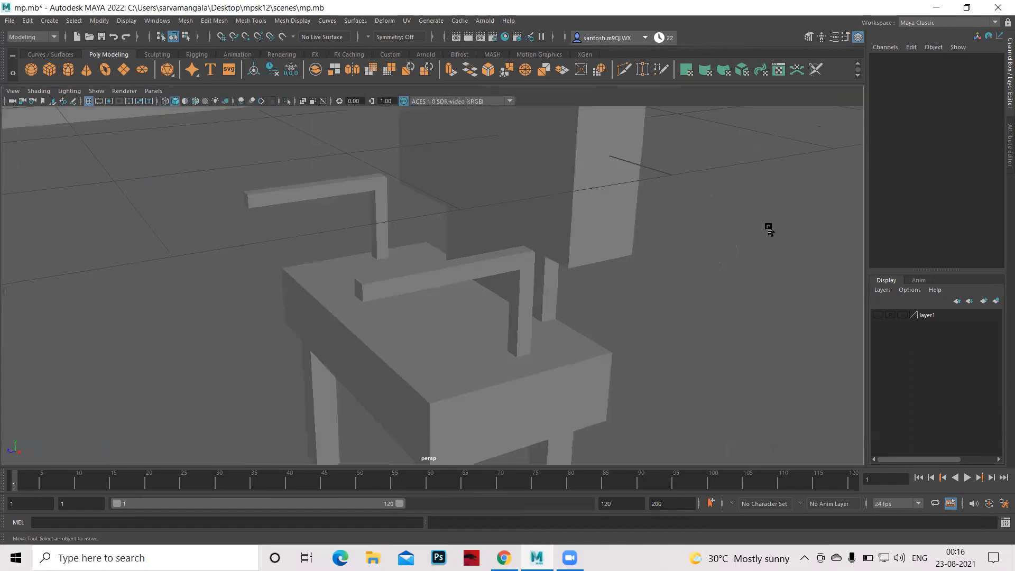
alt+right_drag(744, 293, 569, 243)
scroll(513, 327, up, 1)
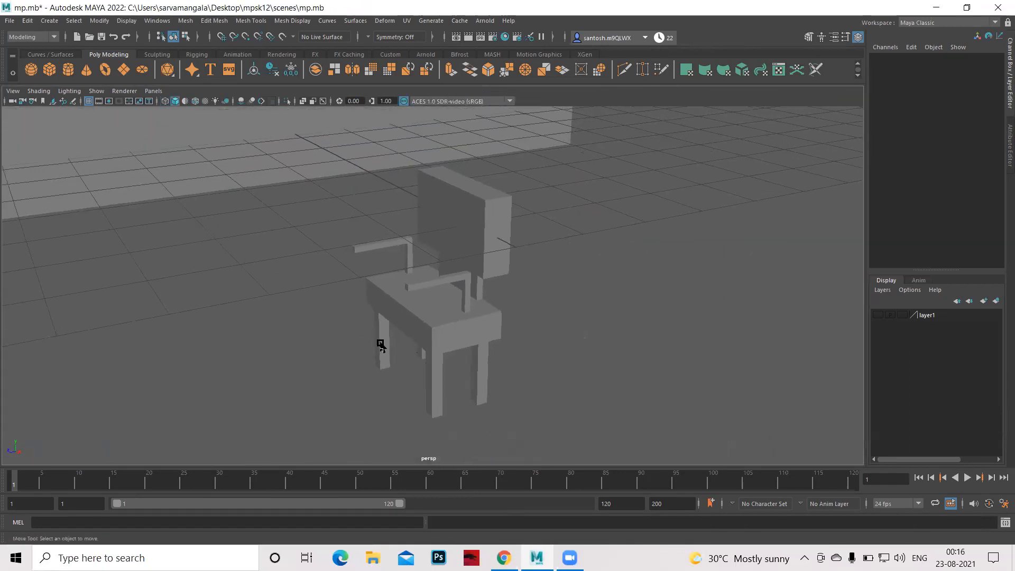
click(411, 323)
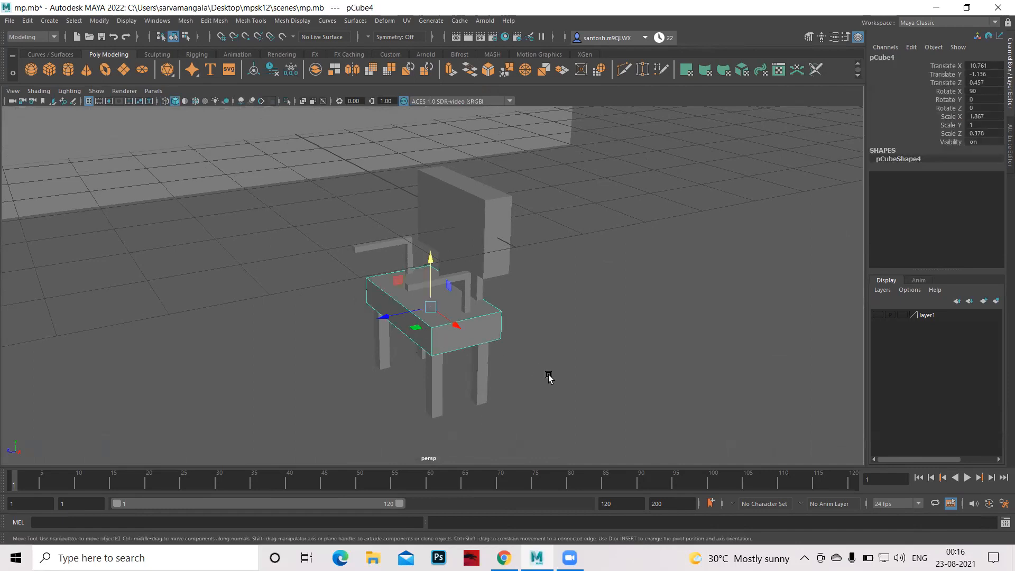
key(space)
key(space)
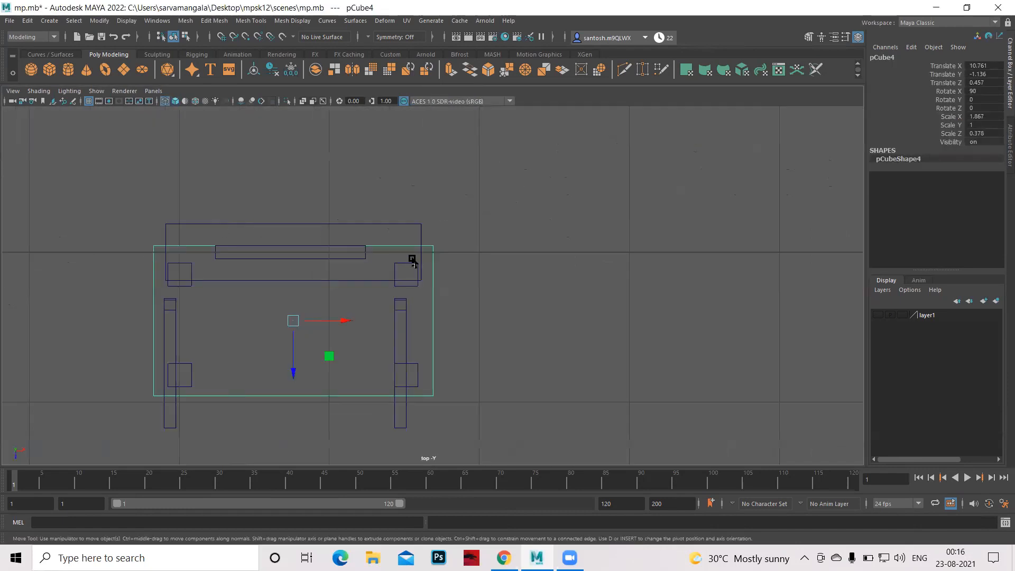
key(r)
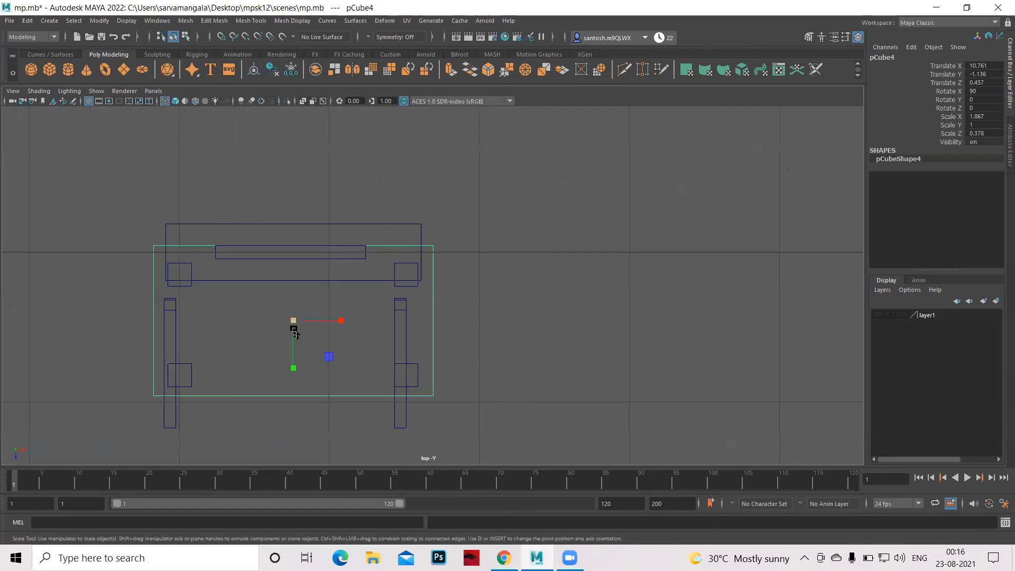
drag(294, 332, 325, 333)
key(w)
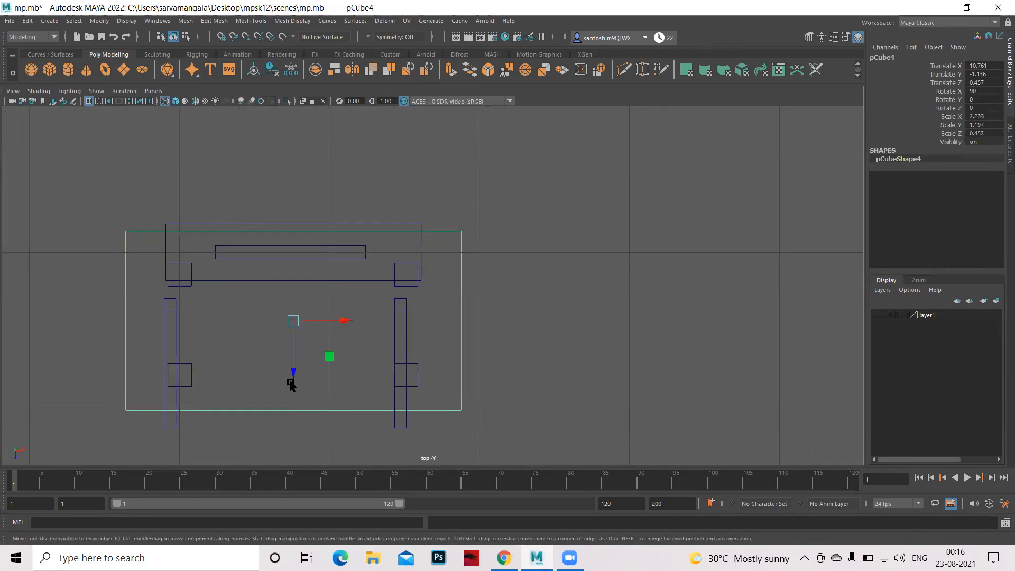
drag(296, 374, 306, 399)
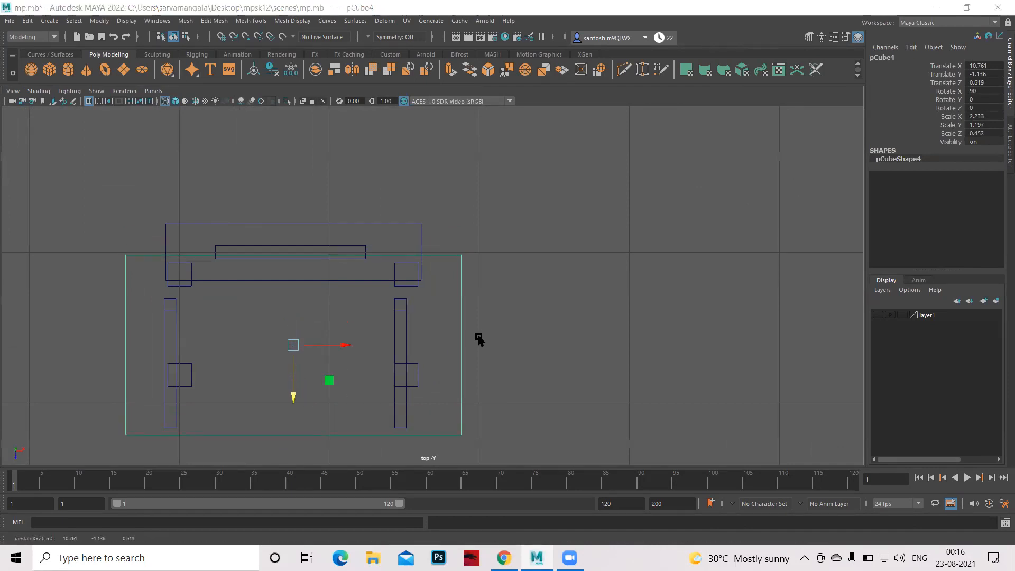
Group the two front legs, center the group's pivot and move it forward to a Translate Z of about 0.19
key(space)
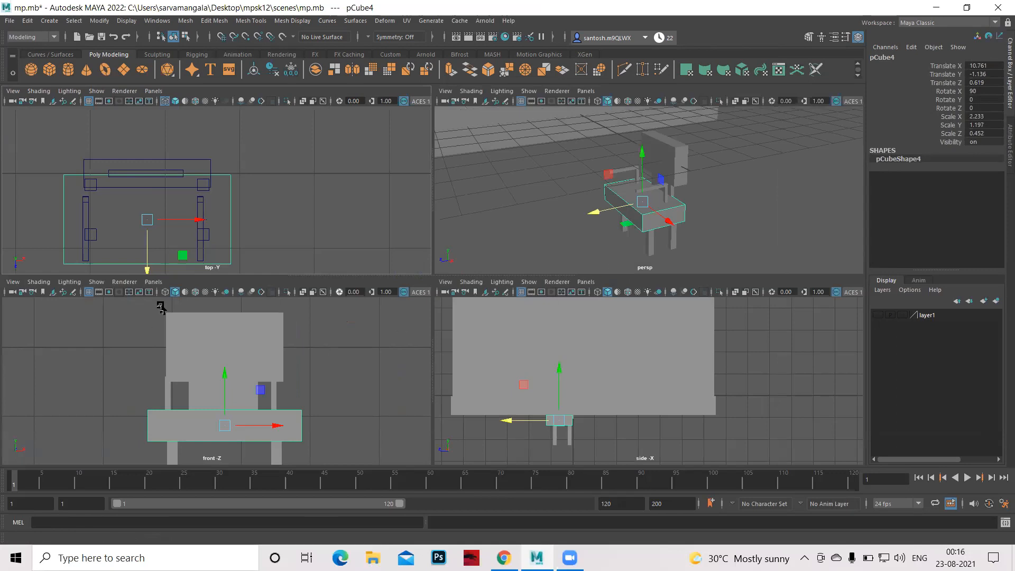
key(space)
alt+middle_drag(490, 370, 512, 322)
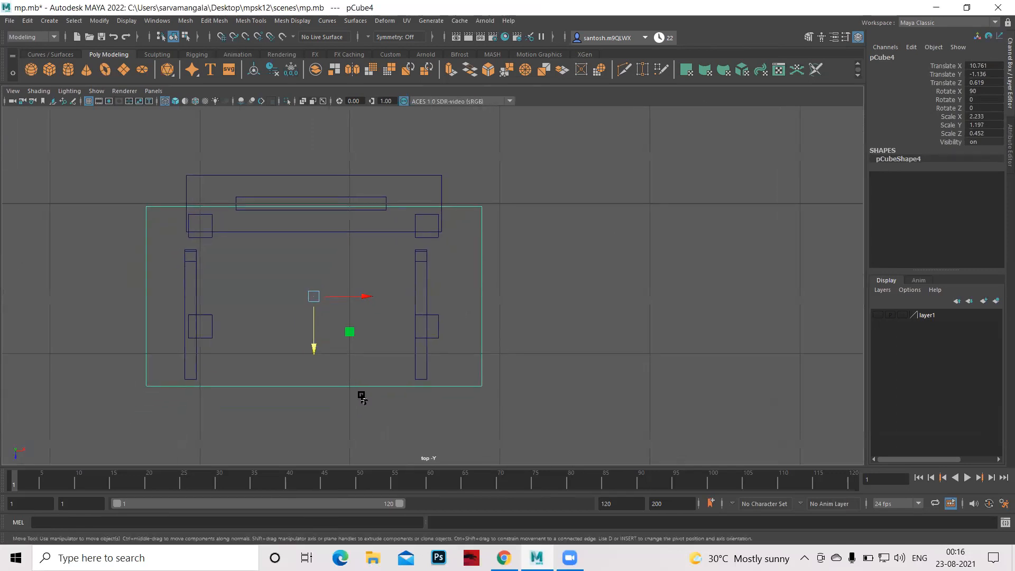
click(203, 334)
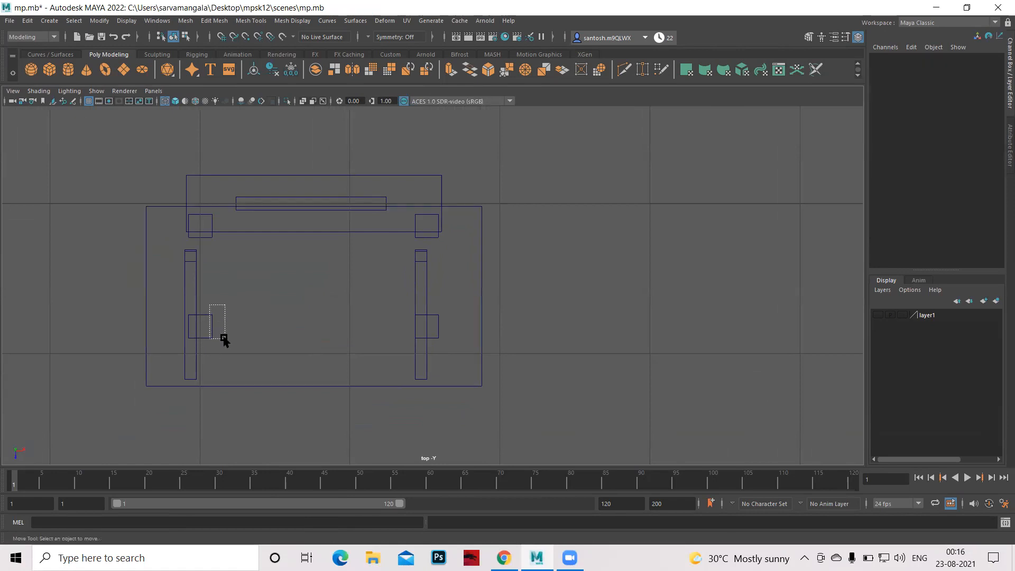
click(202, 337)
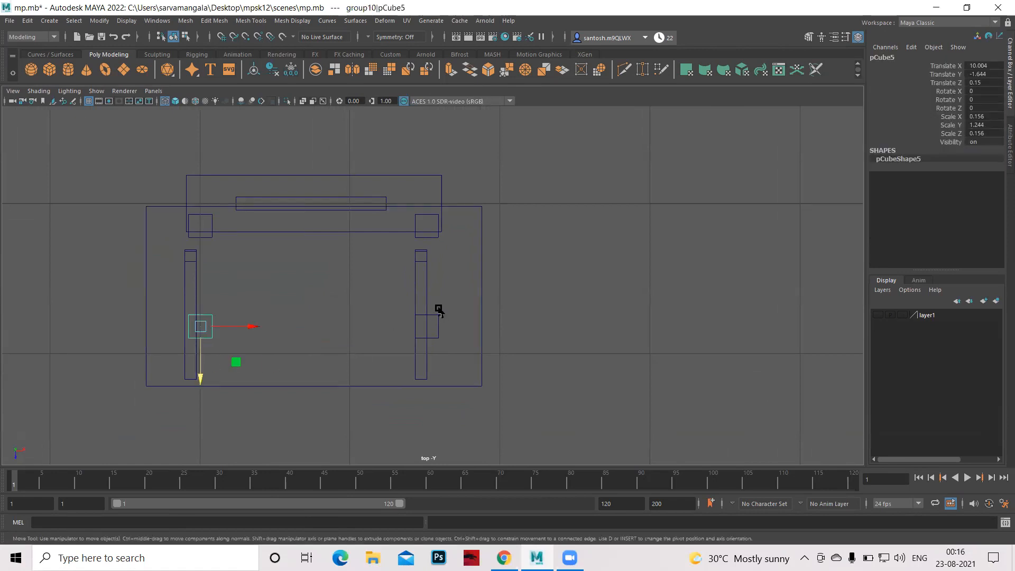
shift+drag(463, 359, 460, 364)
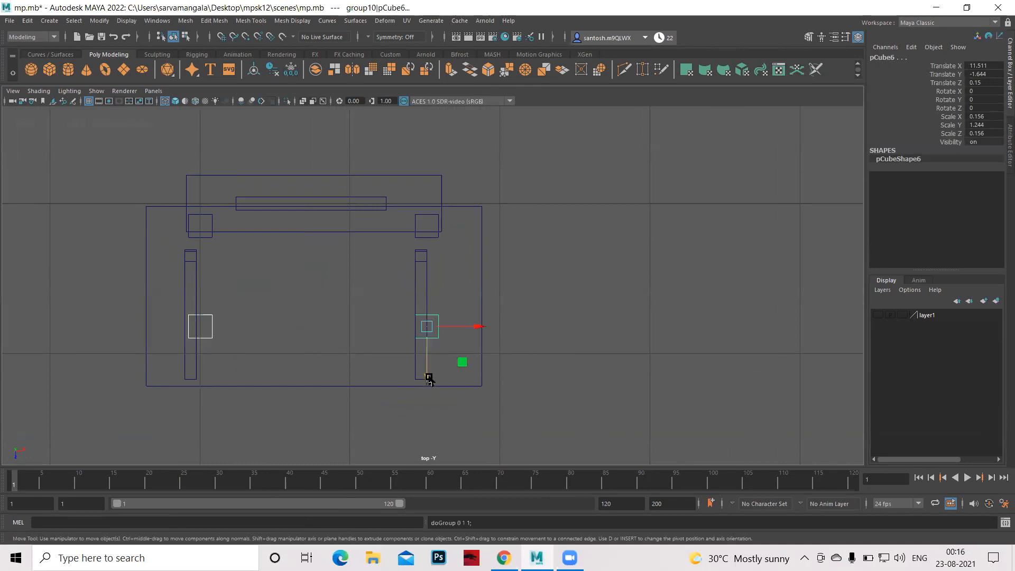
key(ctrl+g)
click(99, 19)
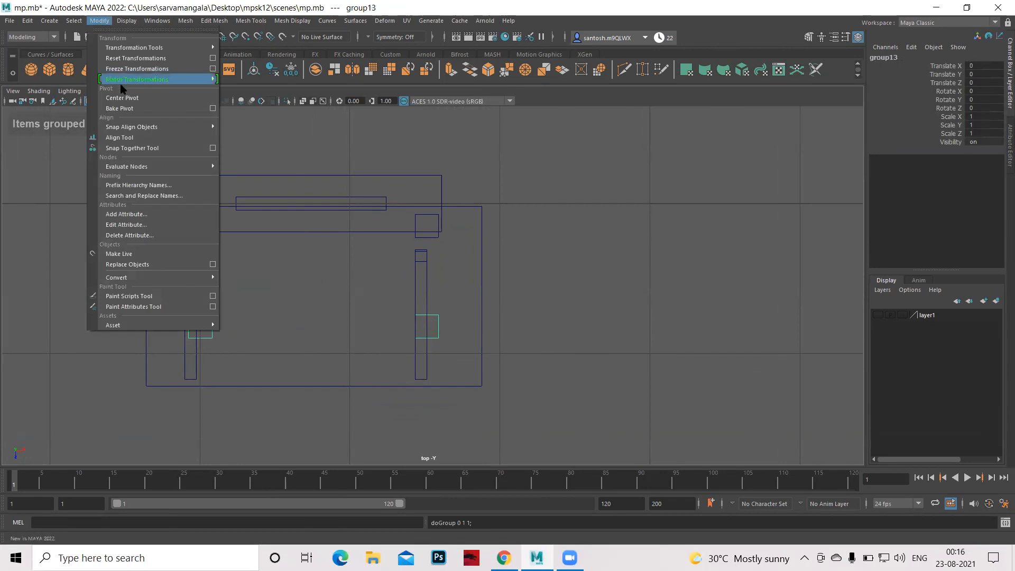
click(114, 99)
drag(313, 377, 314, 406)
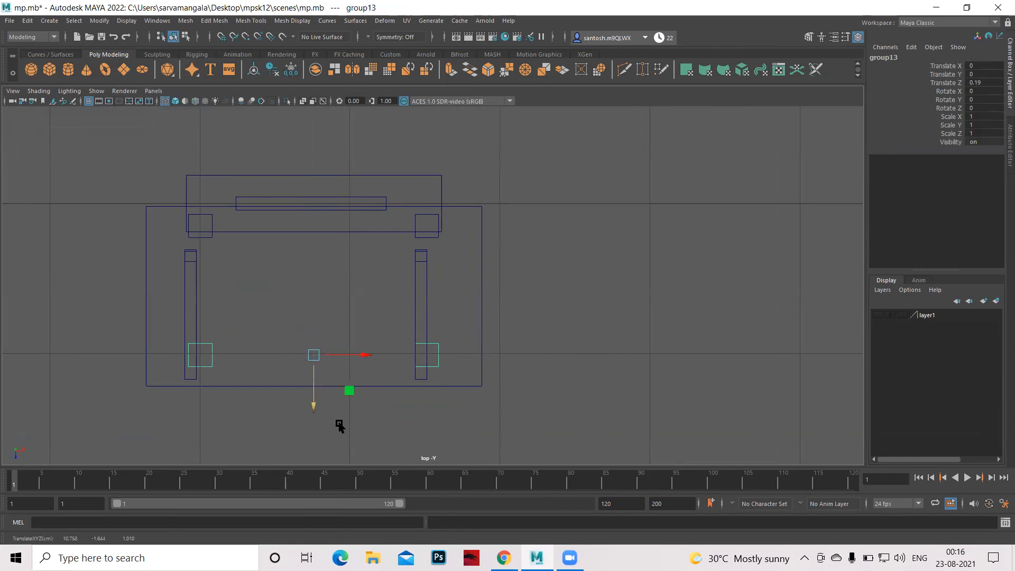
Spread the two rear legs outward to Translate X values of about 9.789 and 11.677
click(200, 221)
drag(254, 226, 222, 226)
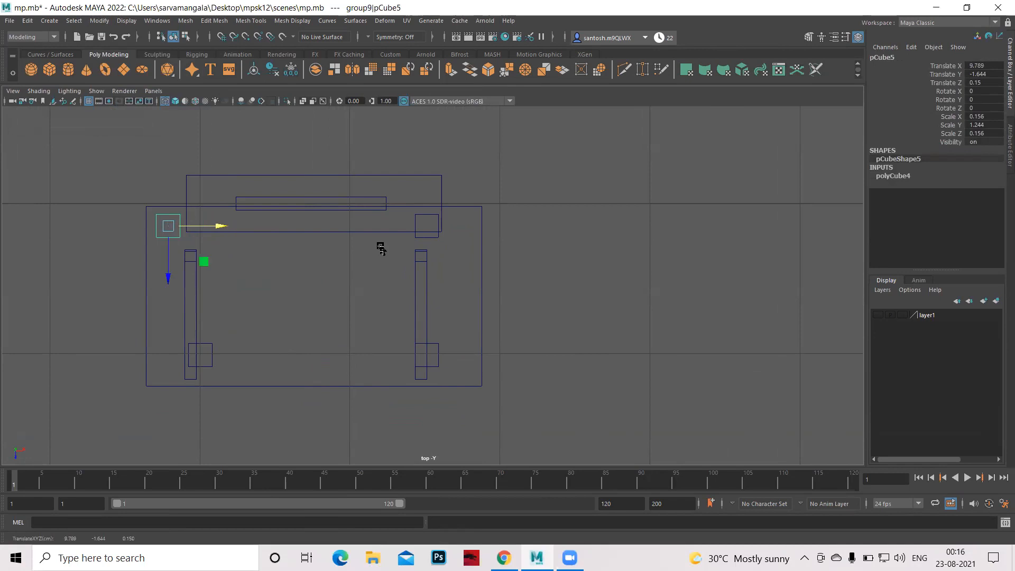
click(432, 233)
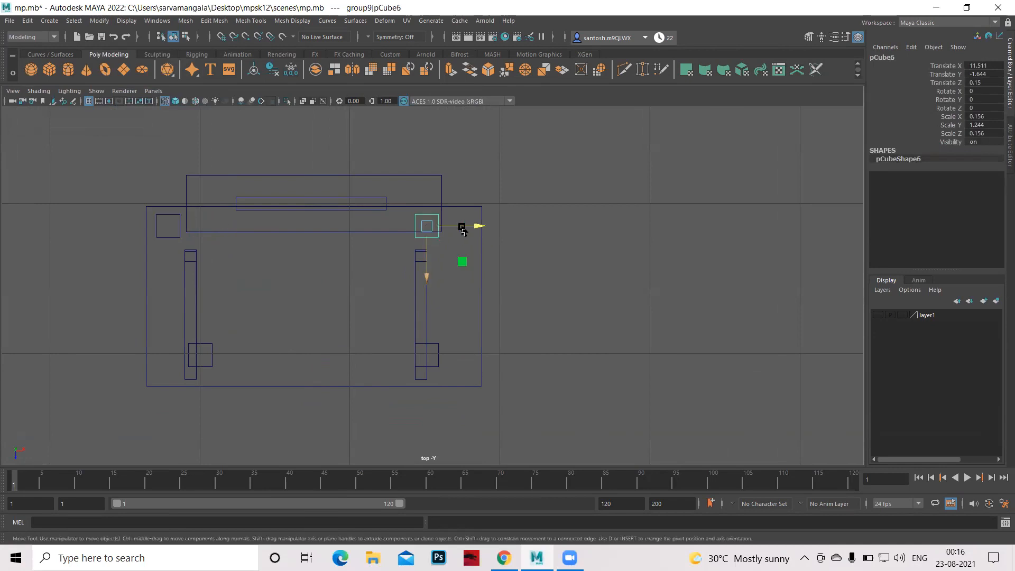
drag(478, 227, 502, 226)
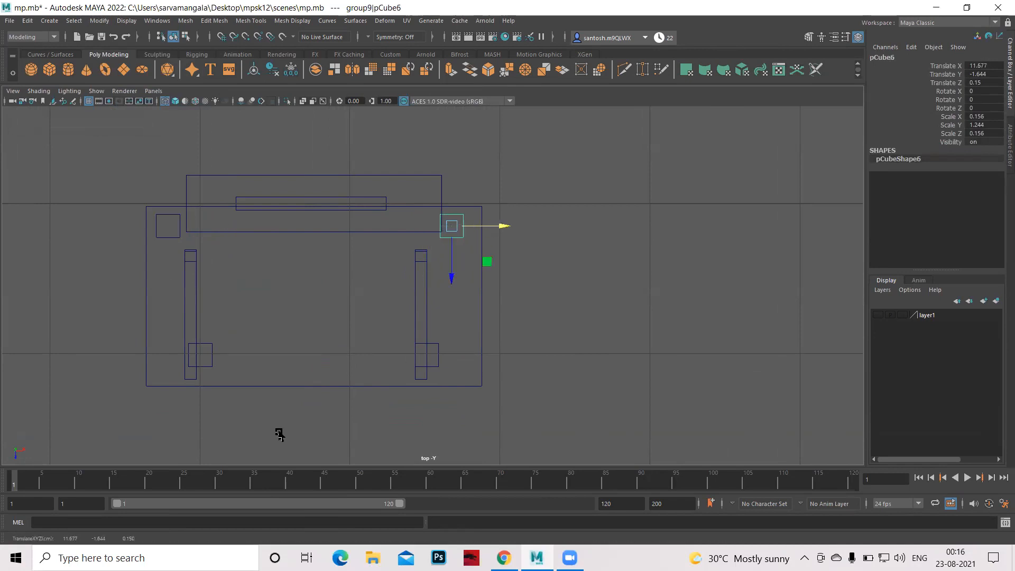
Spread the two front legs outward toward the seat's sides, placing the right one at a Translate X of about 11.702
drag(209, 338, 255, 389)
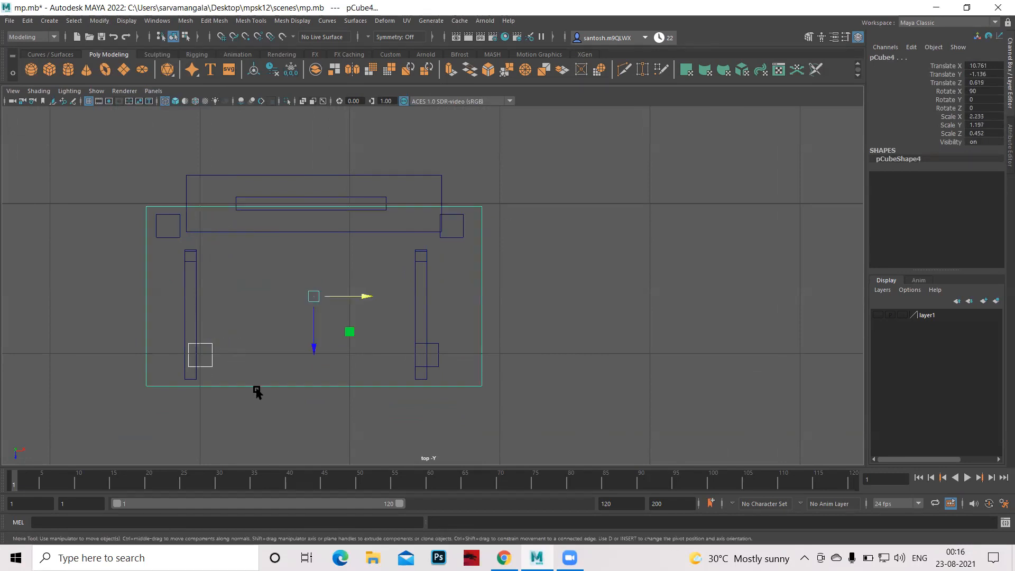
click(222, 368)
click(211, 366)
drag(255, 355, 230, 355)
drag(435, 347, 510, 356)
Examine the finished chair in perspective, up close and beside the room with the pendant lamp
key(space)
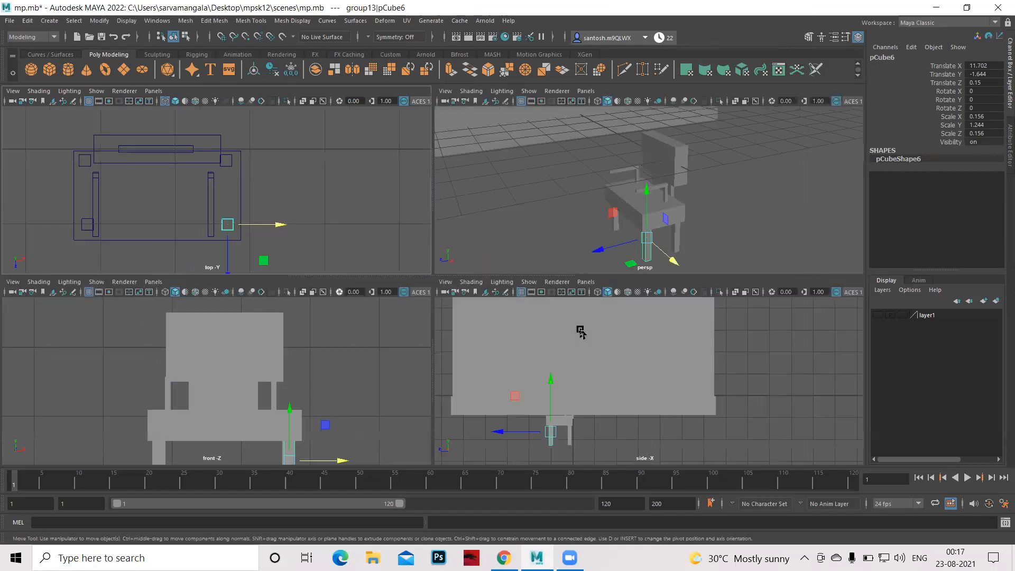
key(space)
key(space)
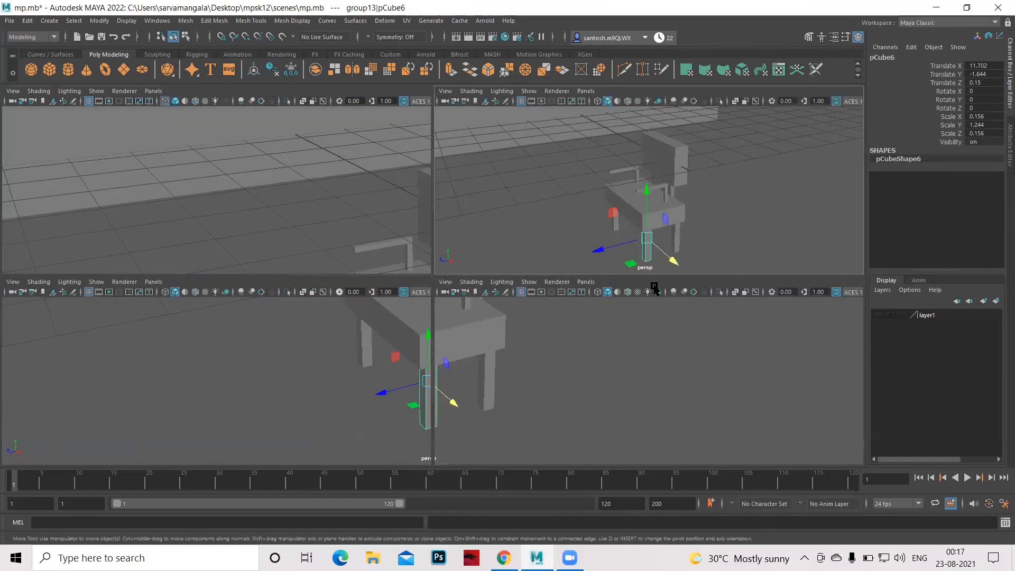
key(space)
key(space)
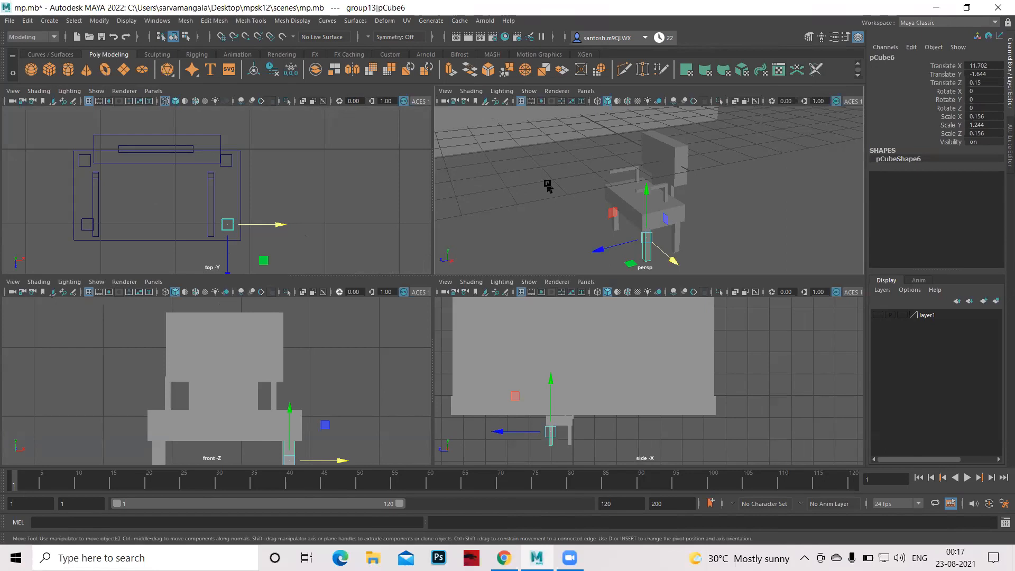
key(space)
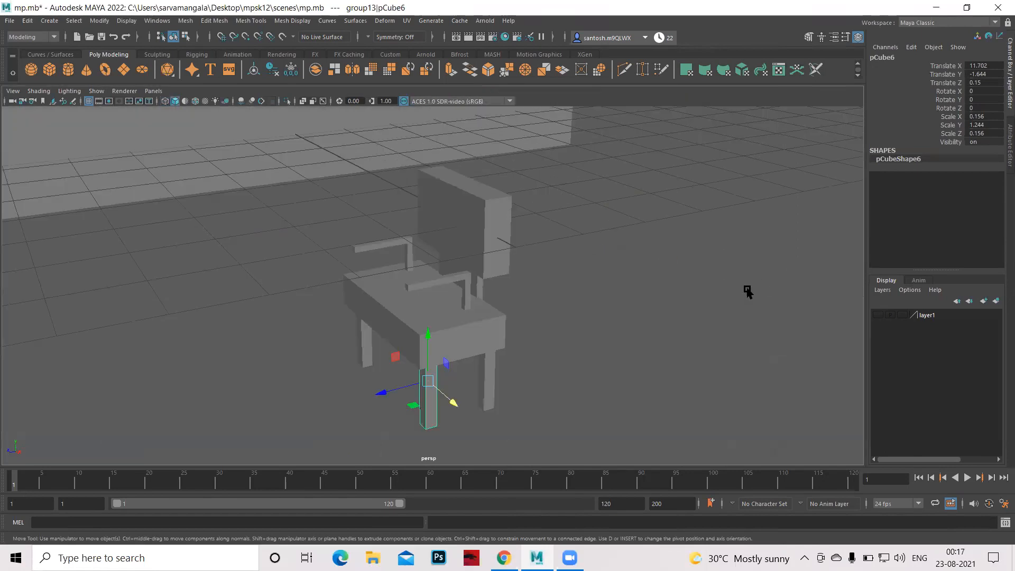
alt+right_drag(701, 292, 268, 300)
alt+drag(268, 301, 355, 288)
alt+middle_drag(503, 229, 512, 313)
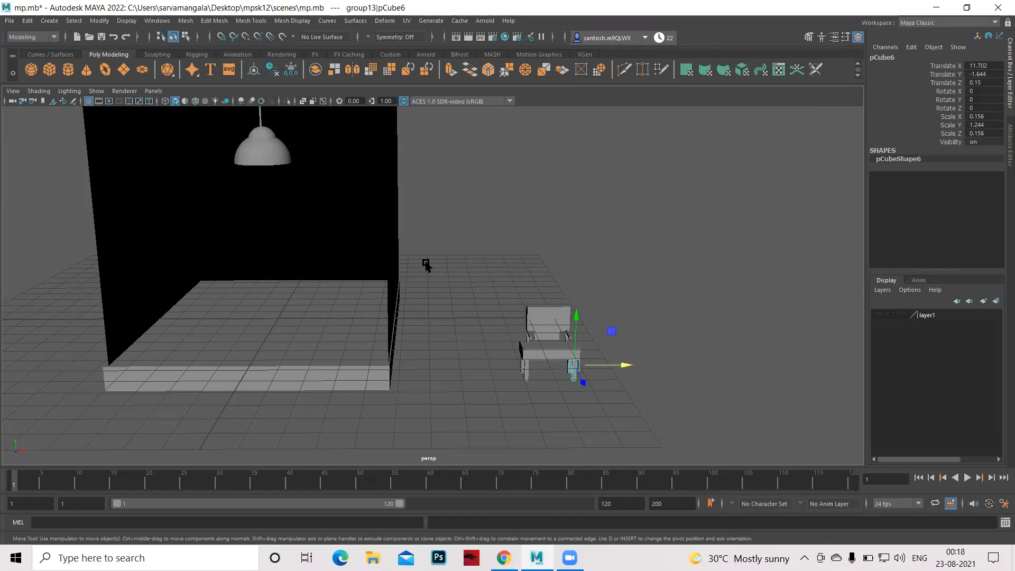
click(595, 51)
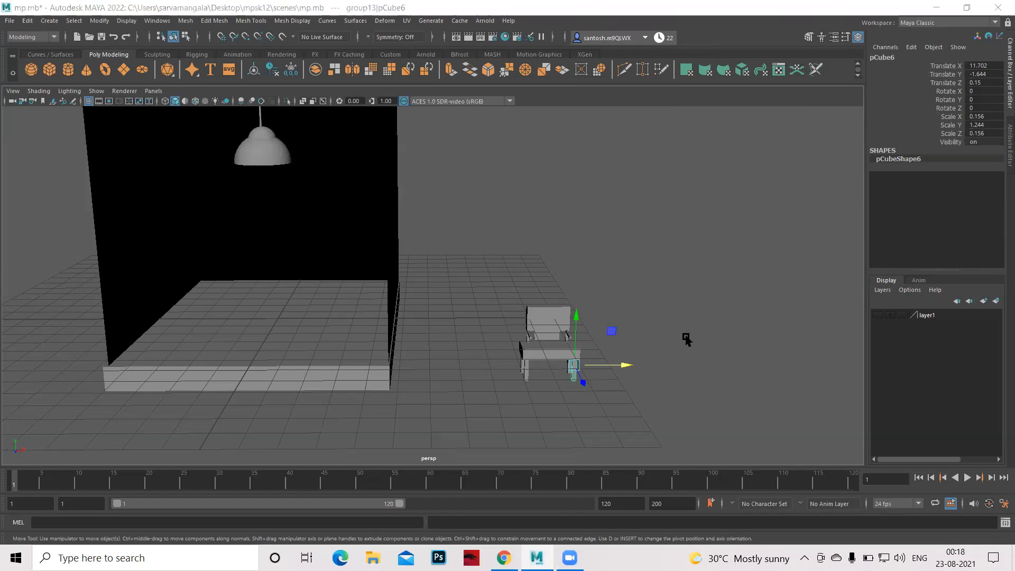